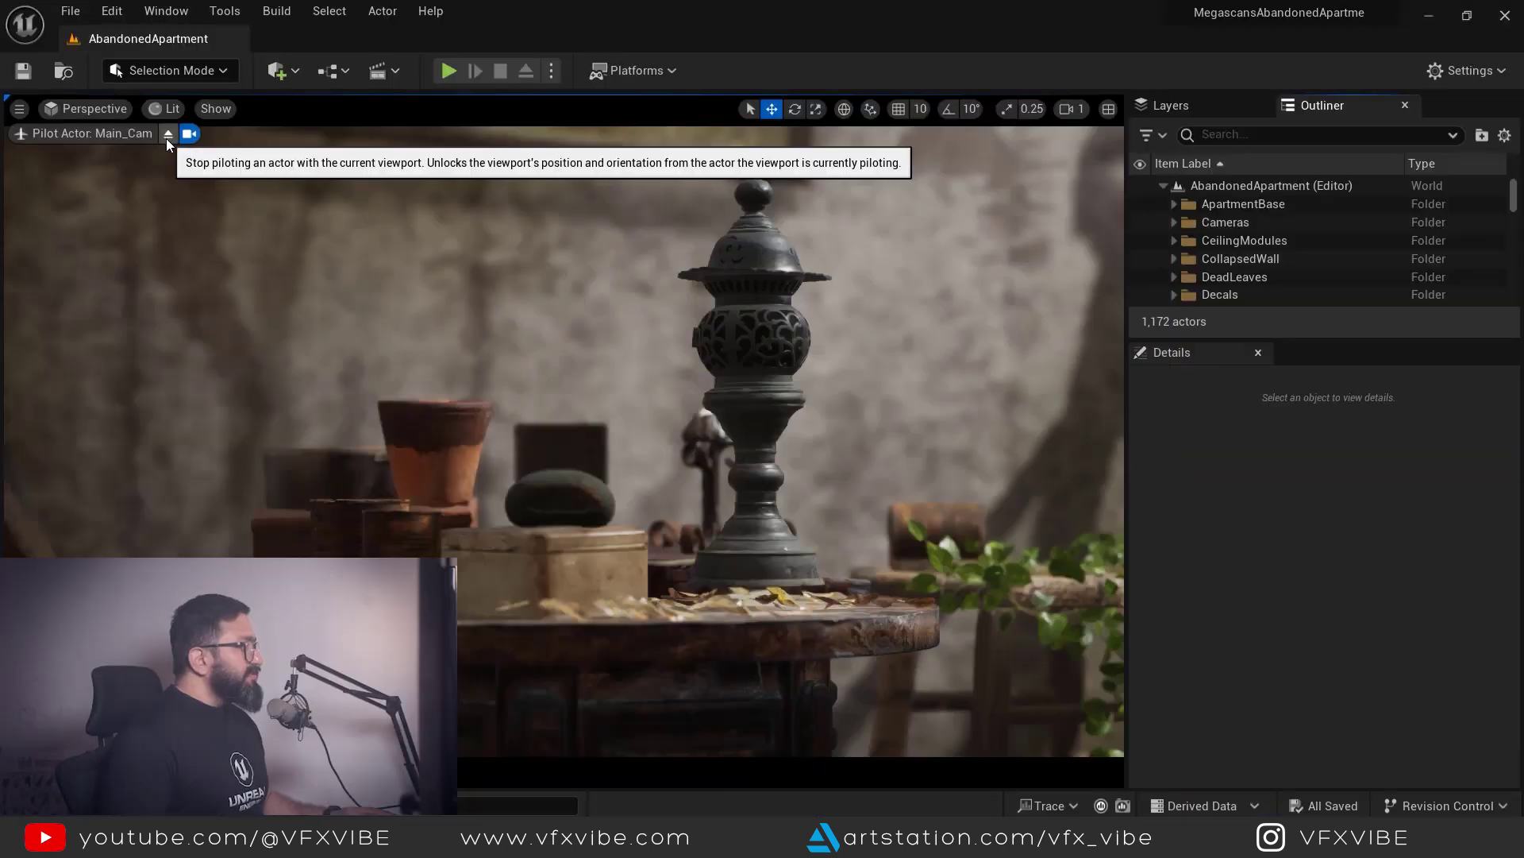
Select the Japanese decorative lantern on the round table and examine it and the surrounding room from several angles.
{"action": "left_click", "coordinate": [169, 137]}
{"action": "right_click_drag", "start_coordinate": [542, 347], "coordinate": [648, 452]}
{"action": "key", "text": "w"}
{"action": "key", "text": "s"}
{"action": "key", "text": "w"}
{"action": "left_click", "coordinate": [790, 519]}
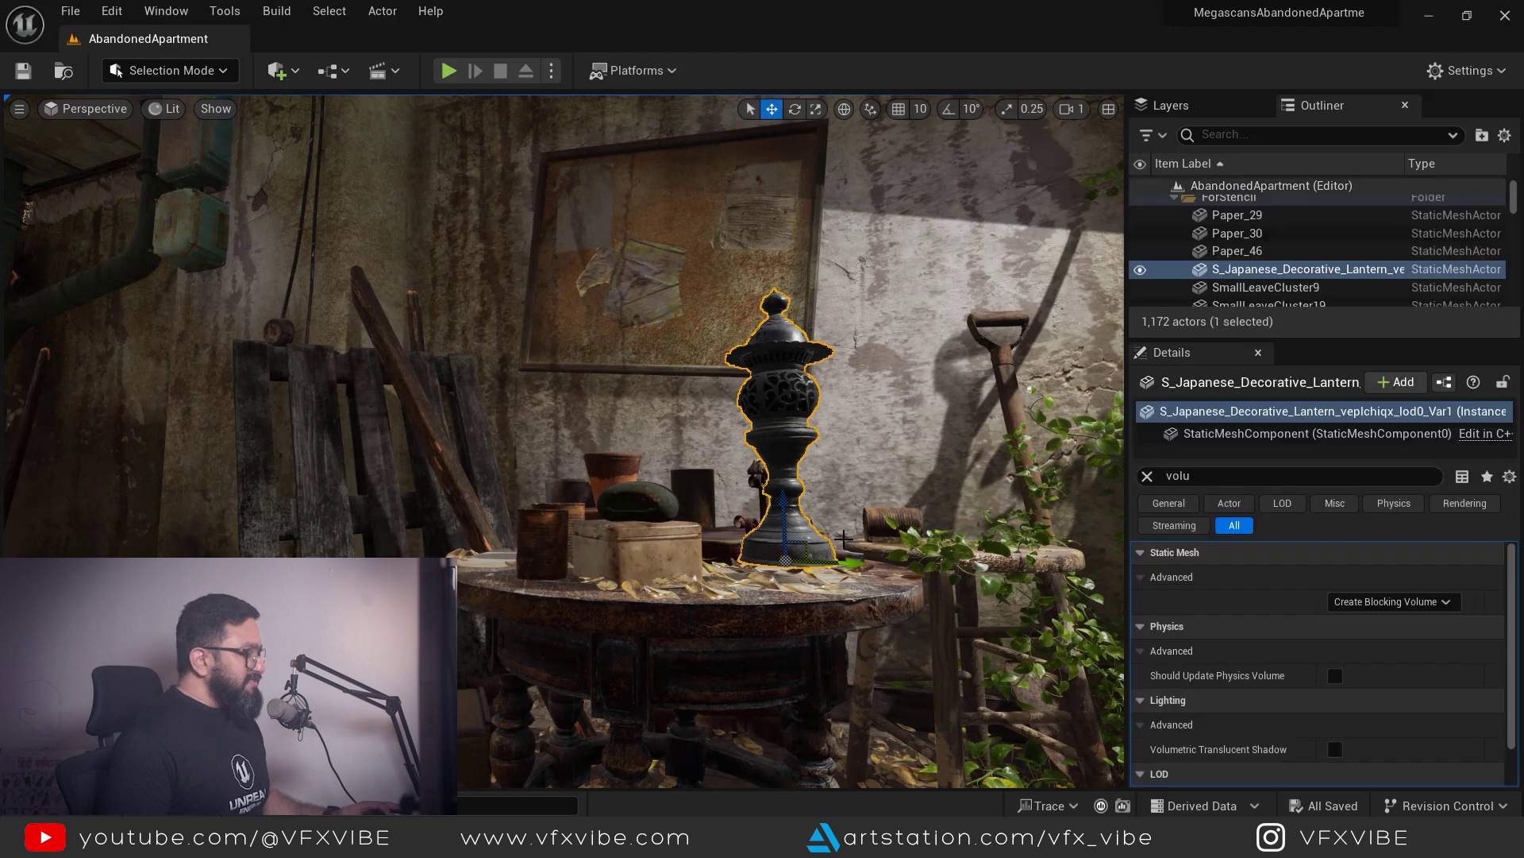
{"action": "key", "text": "f"}
{"action": "left_click_drag", "start_coordinate": [843, 539], "coordinate": [600, 583], "text": "alt"}
{"action": "scroll", "coordinate": [638, 598], "scroll_direction": "down", "scroll_amount": 5}
{"action": "left_click_drag", "start_coordinate": [562, 525], "coordinate": [659, 568]}
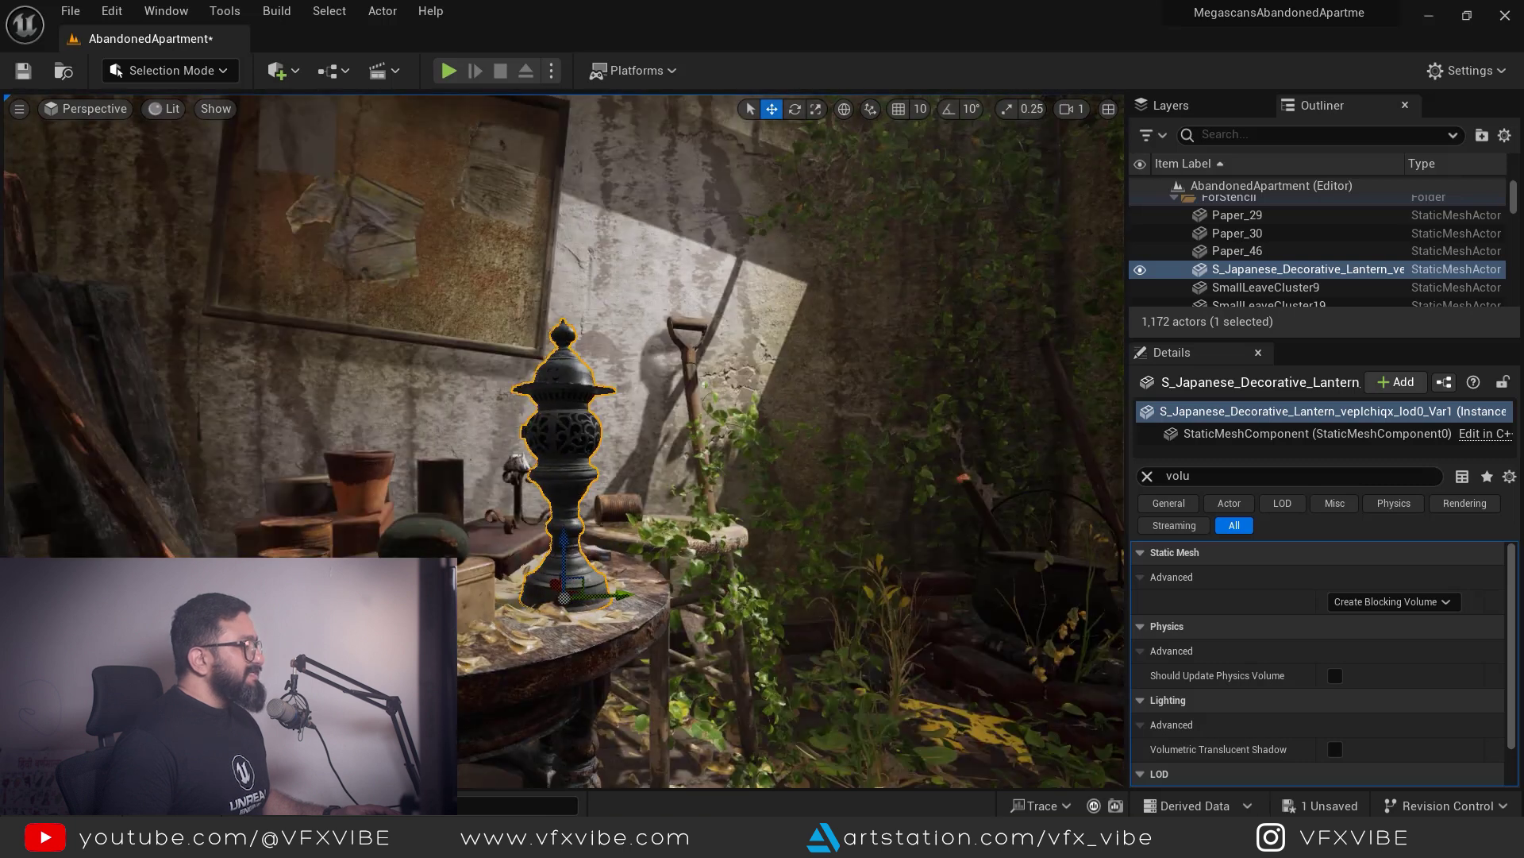
{"action": "right_click_drag", "start_coordinate": [659, 568], "coordinate": [381, 413], "text": "alt"}
{"action": "left_click_drag", "start_coordinate": [381, 413], "coordinate": [286, 318], "text": "alt"}
{"action": "right_click_drag", "start_coordinate": [286, 317], "coordinate": [151, 184], "text": "alt"}
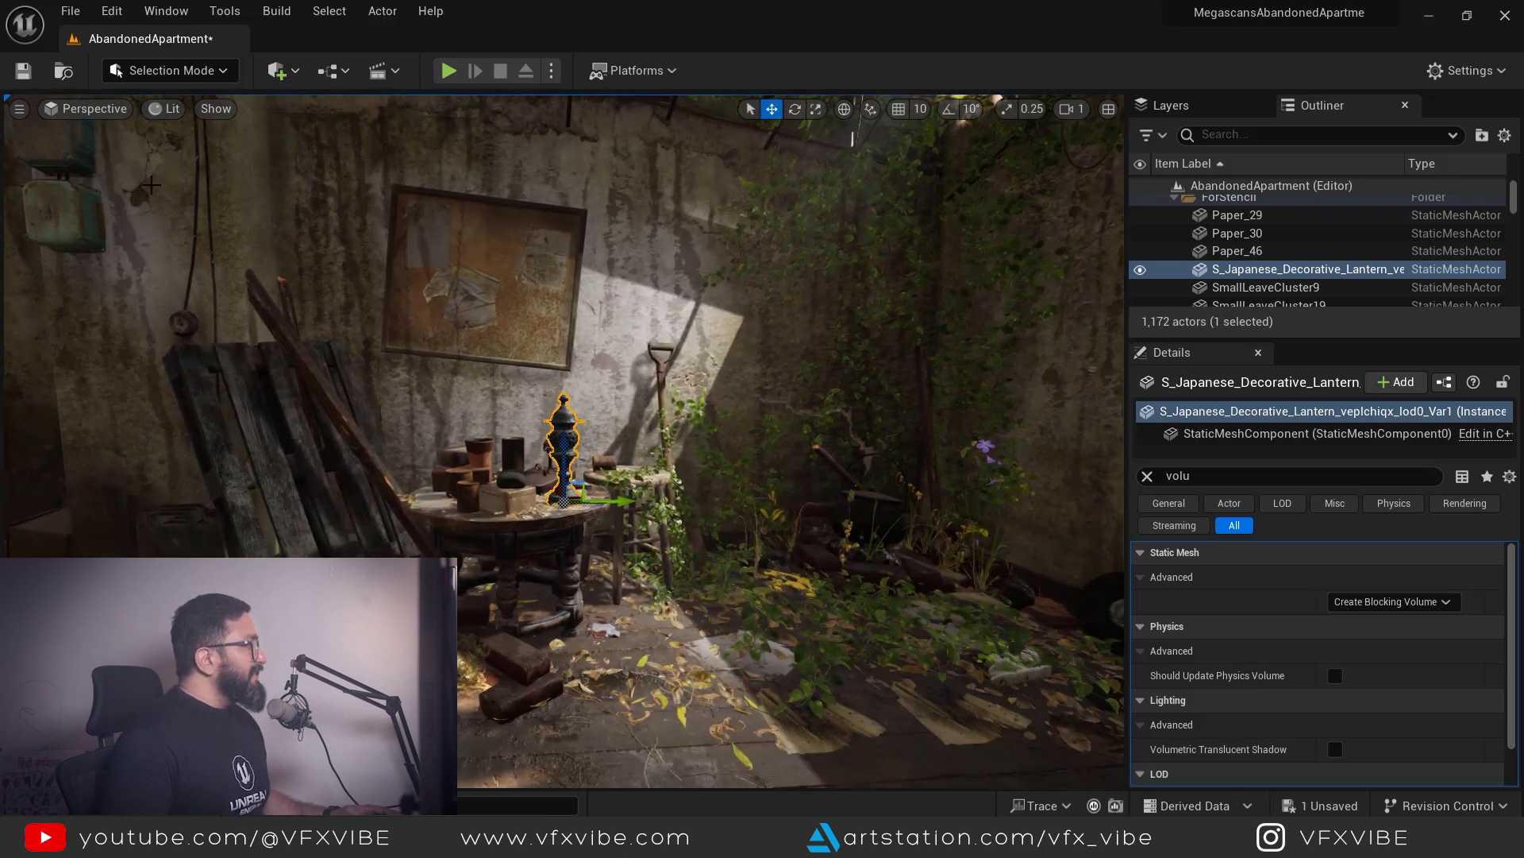
Switch the viewport to look through the placed camera Main_Cam.
{"action": "left_click", "coordinate": [101, 115]}
{"action": "mouse_move", "coordinate": [155, 303]}
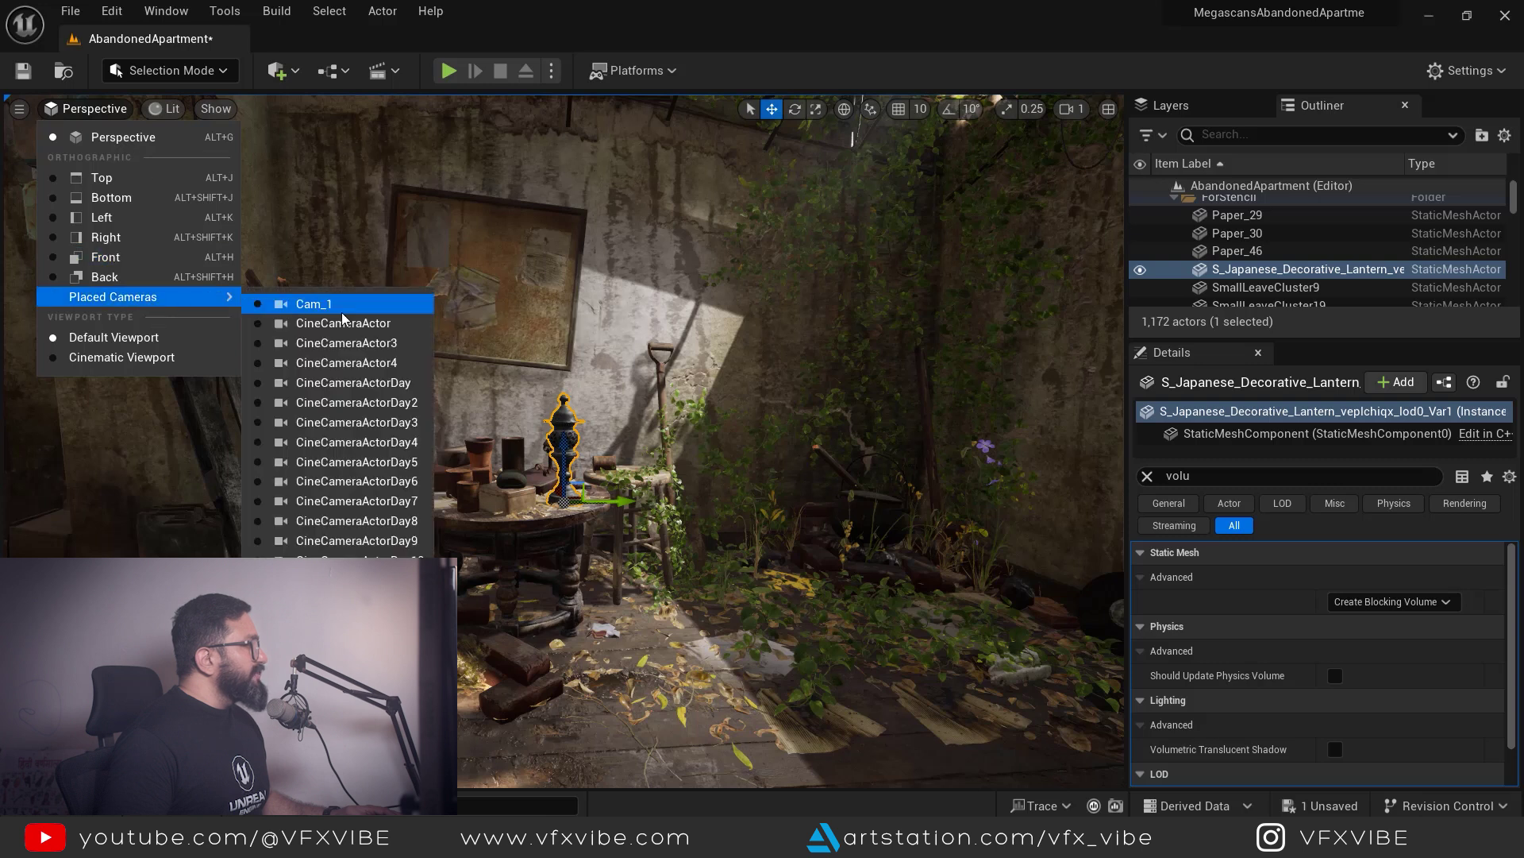
{"action": "left_click", "coordinate": [350, 592]}
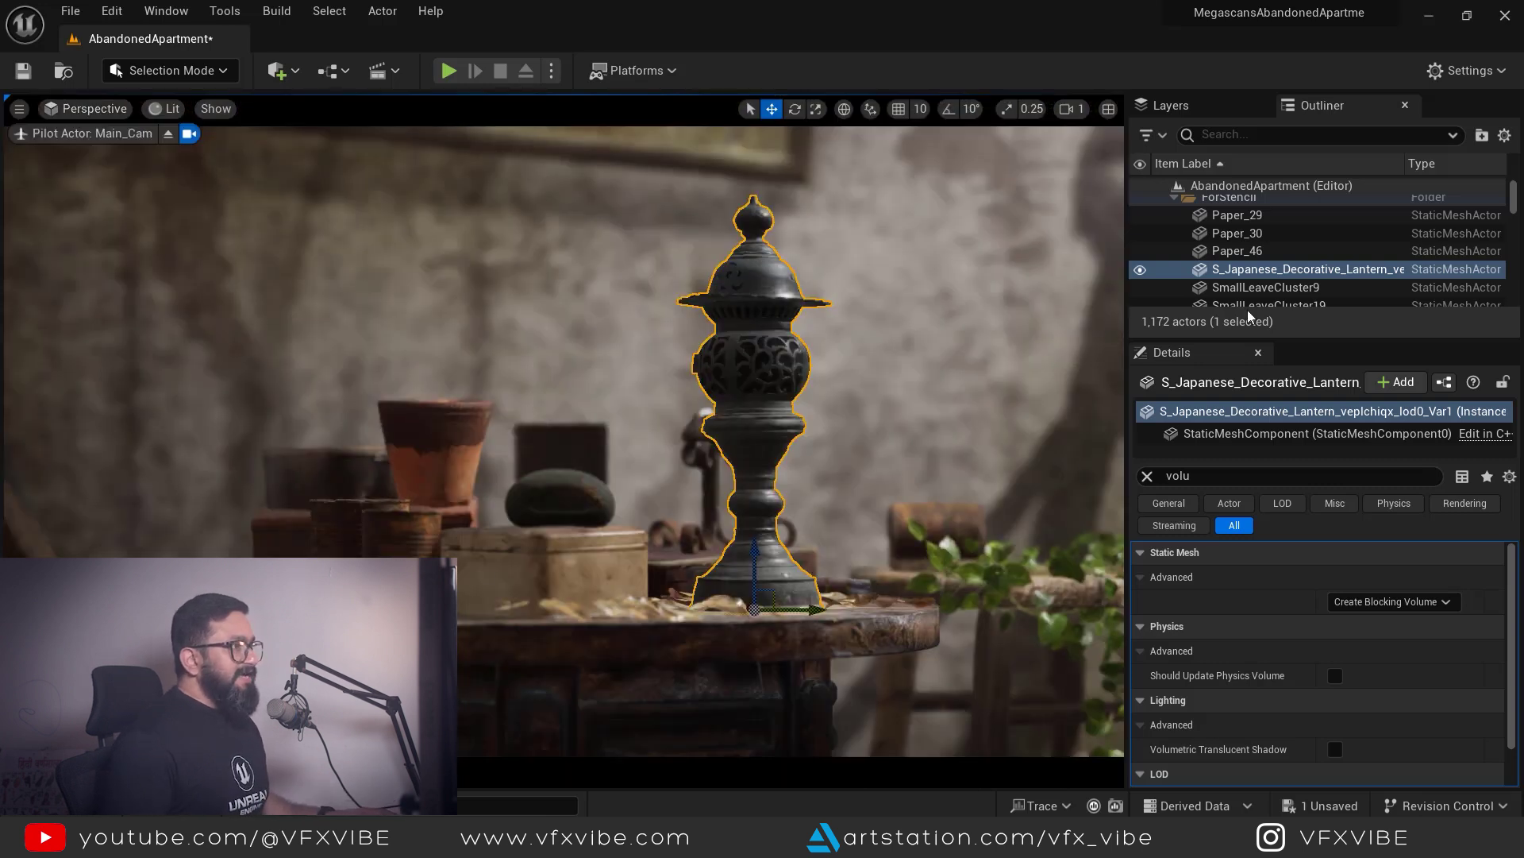
Filter the scene actors by "ai", select Main_Cam, and examine its focus, focal length and aperture settings.
{"action": "left_click", "coordinate": [1248, 134]}
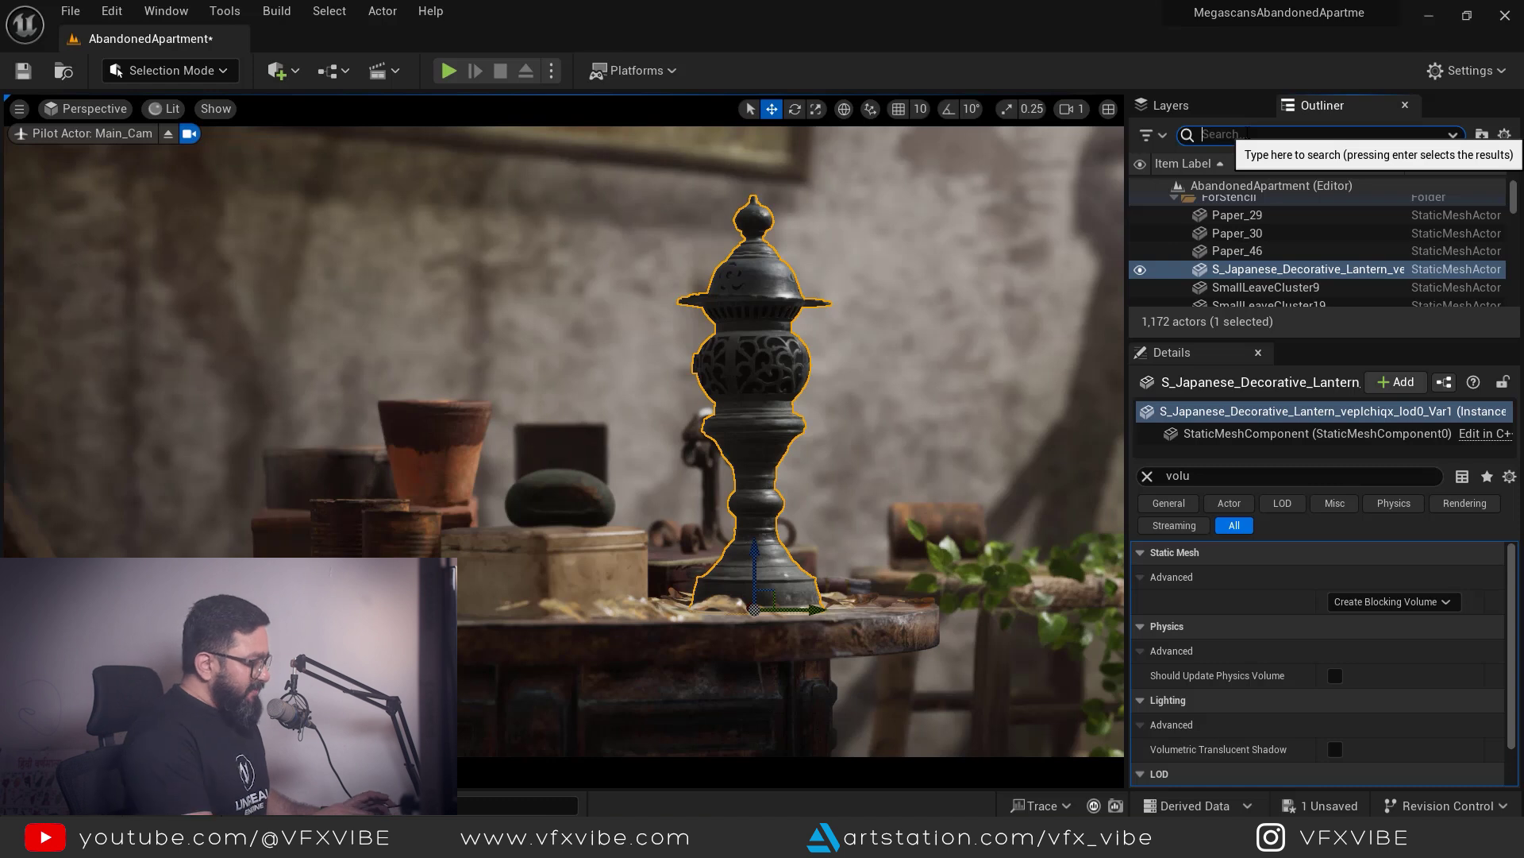
{"action": "type", "text": "ai"}
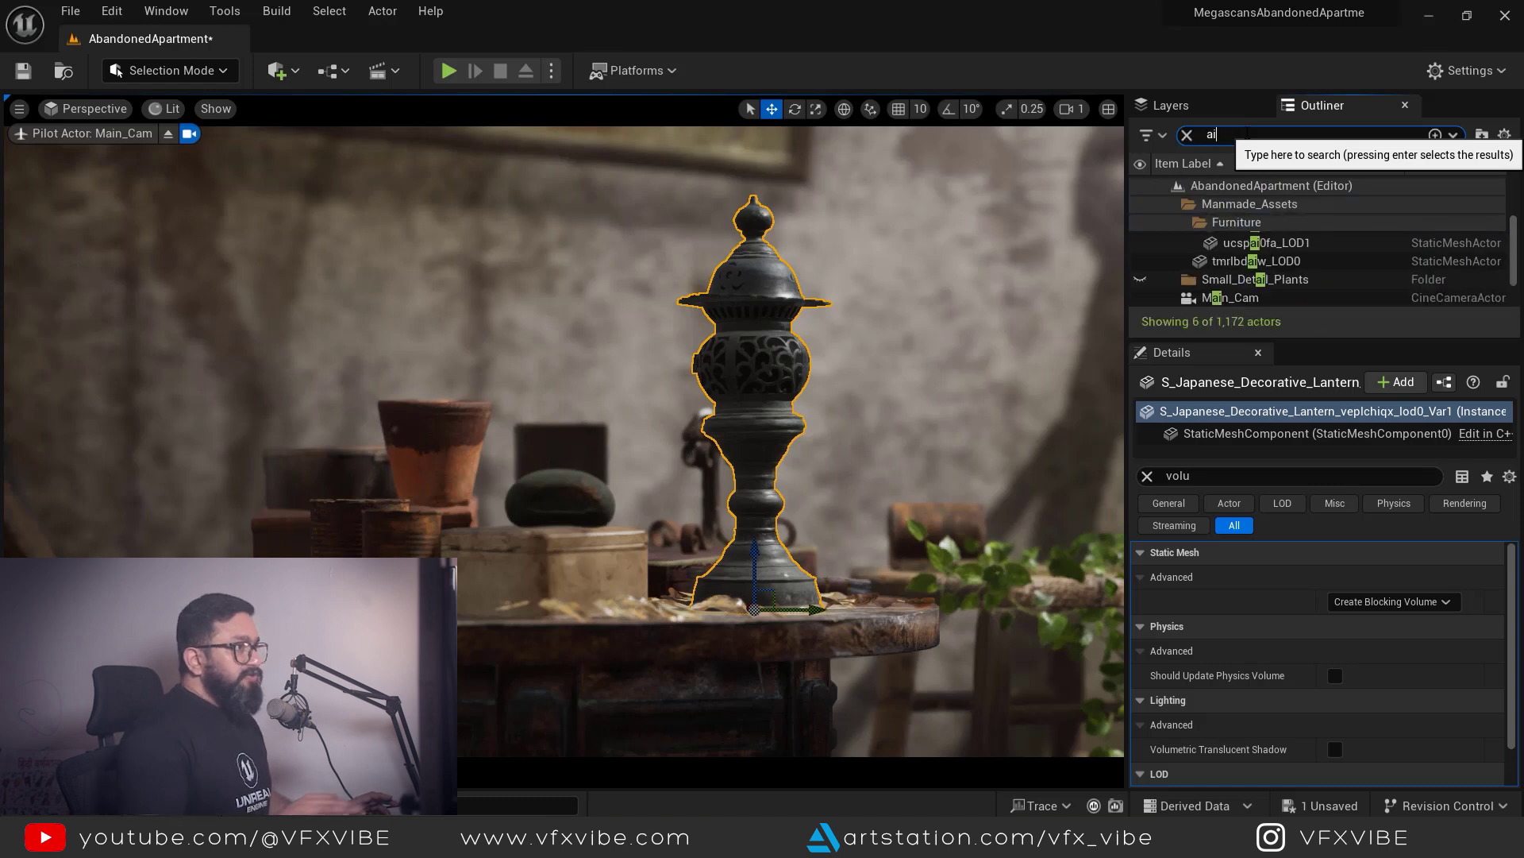
{"action": "left_click", "coordinate": [1262, 298]}
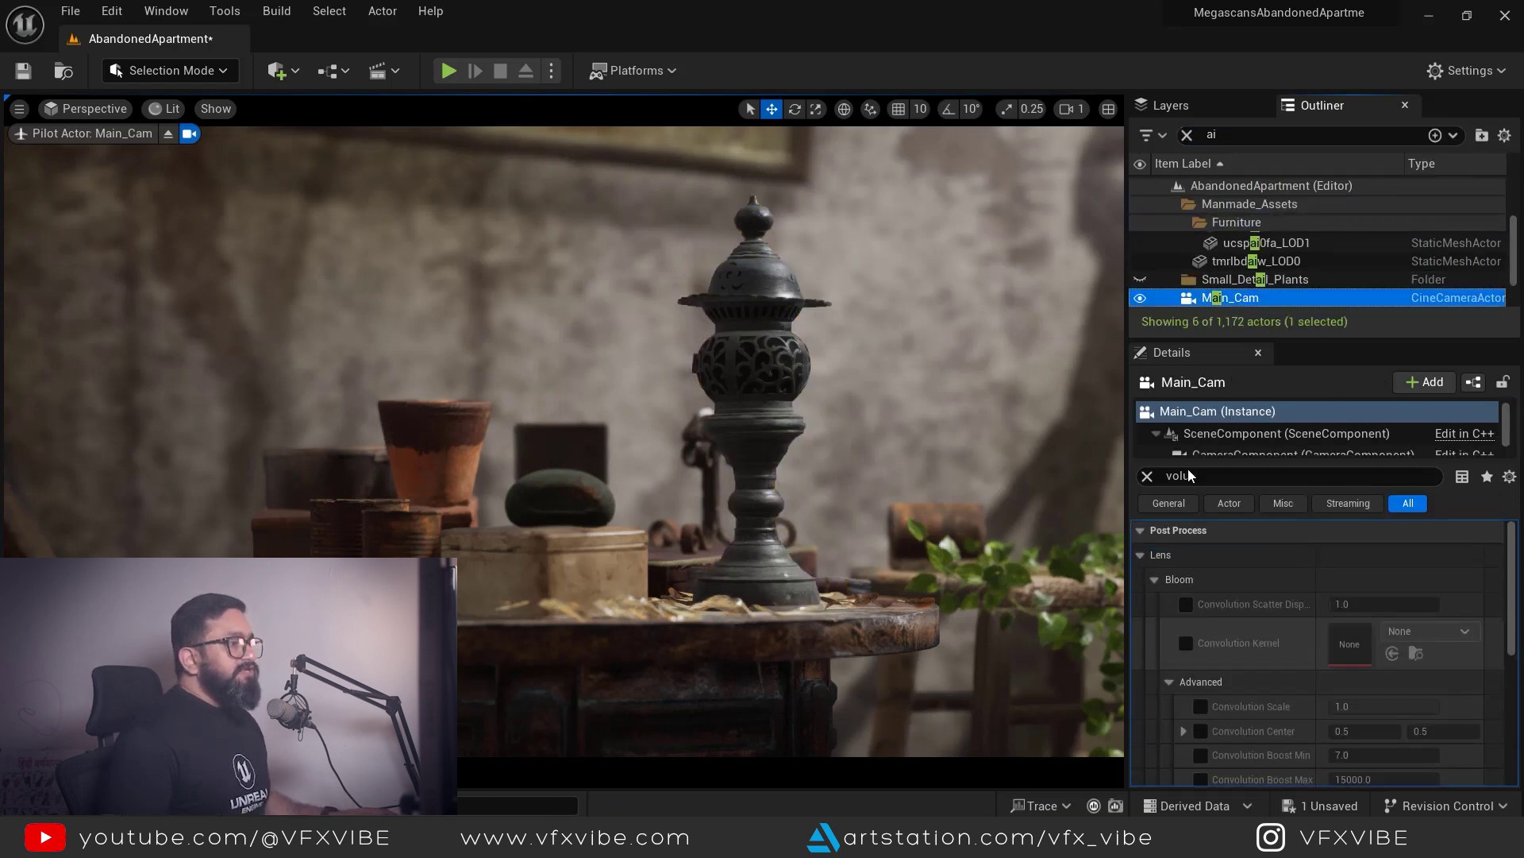
{"action": "left_click", "coordinate": [1146, 477]}
{"action": "scroll", "coordinate": [1255, 684], "scroll_direction": "down", "scroll_amount": 10}
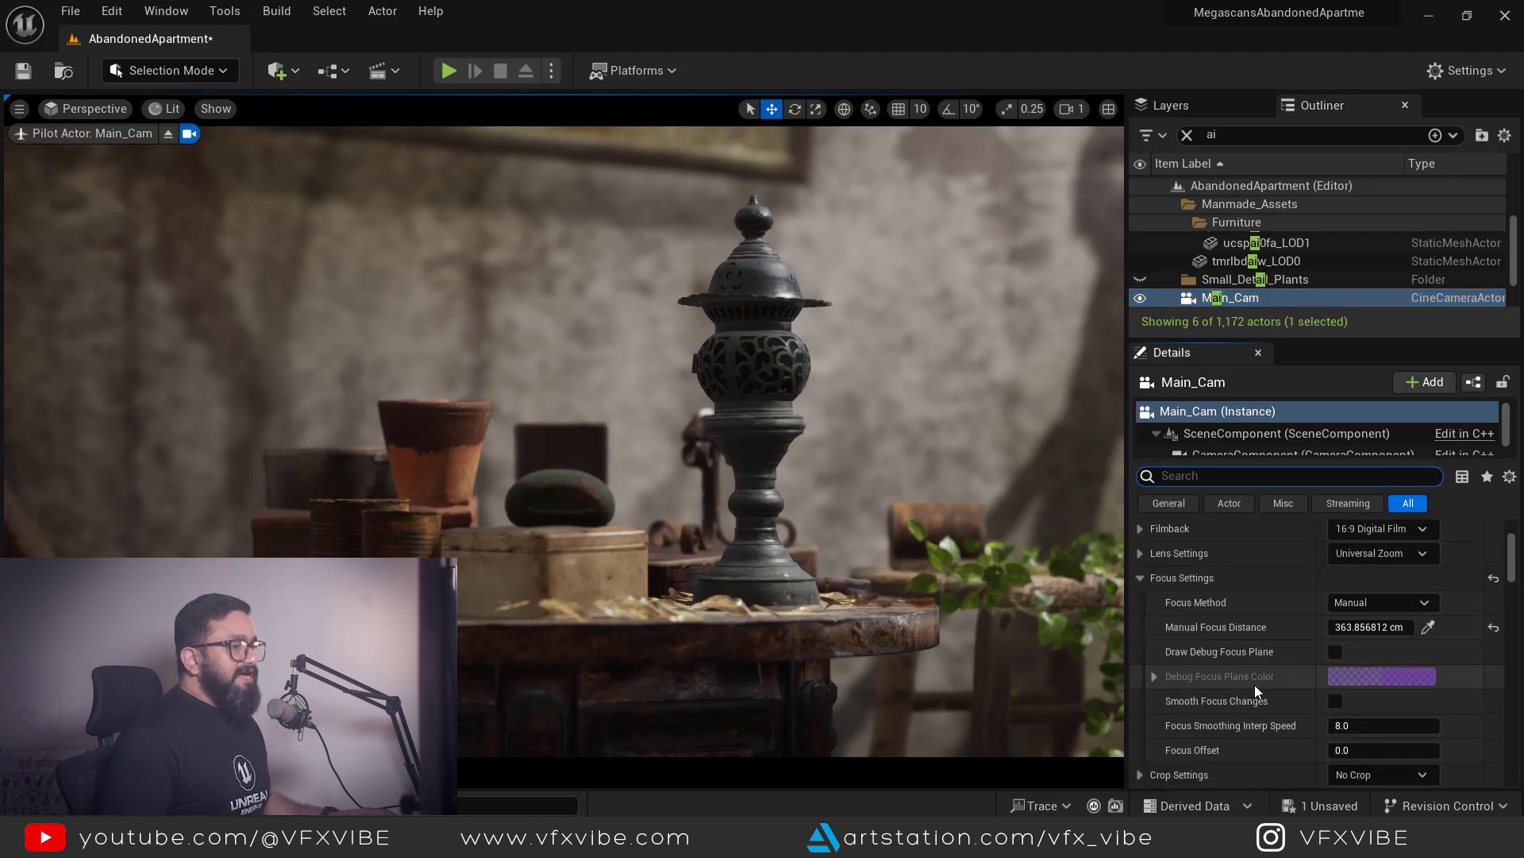
{"action": "scroll", "coordinate": [1255, 690], "scroll_direction": "down", "scroll_amount": 1}
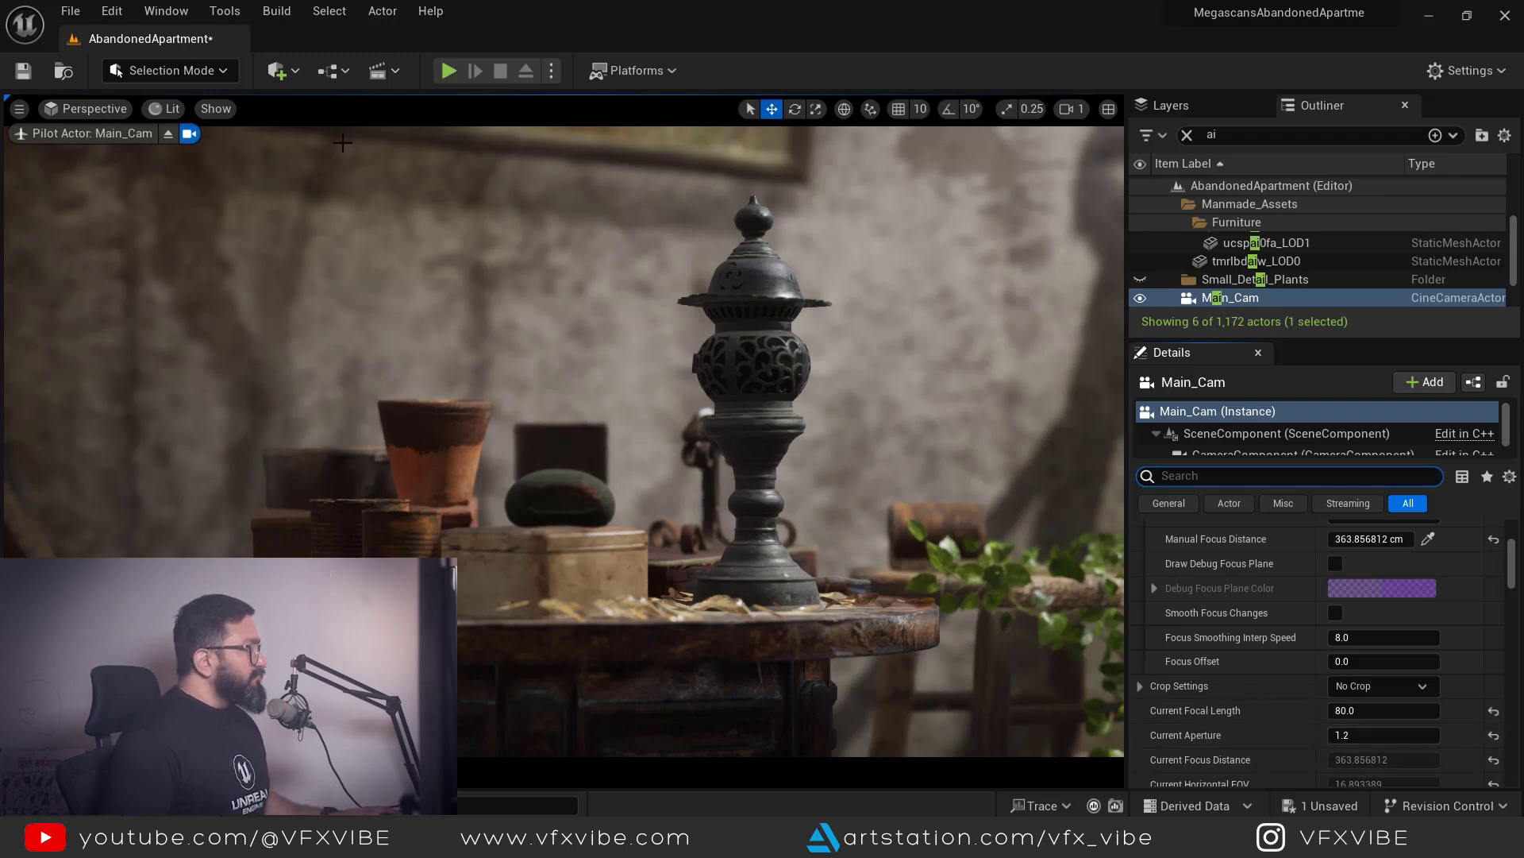
Add a new level sequence named Stencil_3 and save it in the Content folder.
{"action": "left_click", "coordinate": [398, 70]}
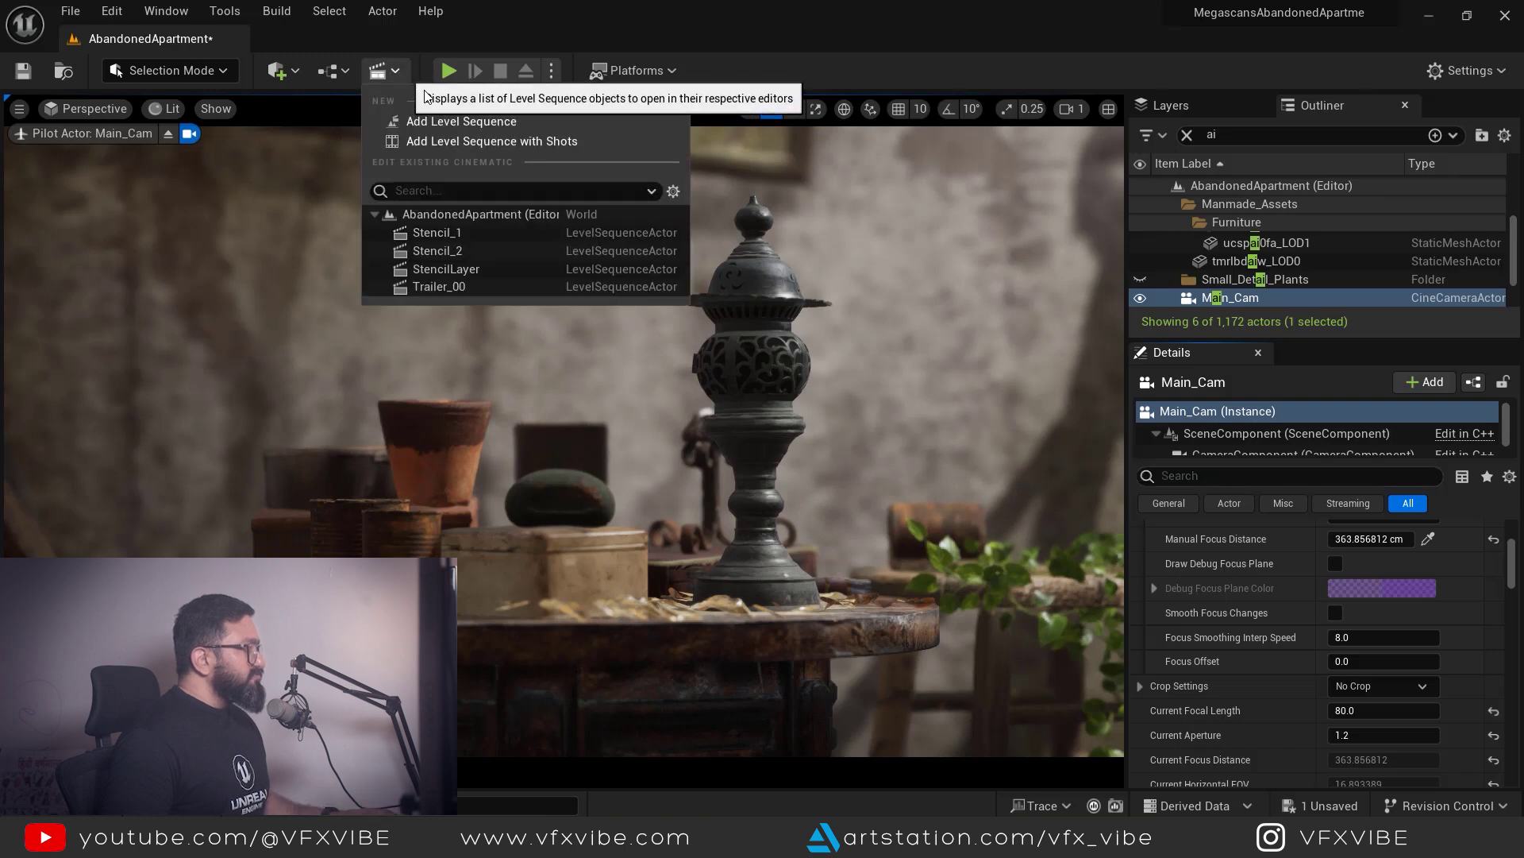
{"action": "left_click", "coordinate": [451, 121]}
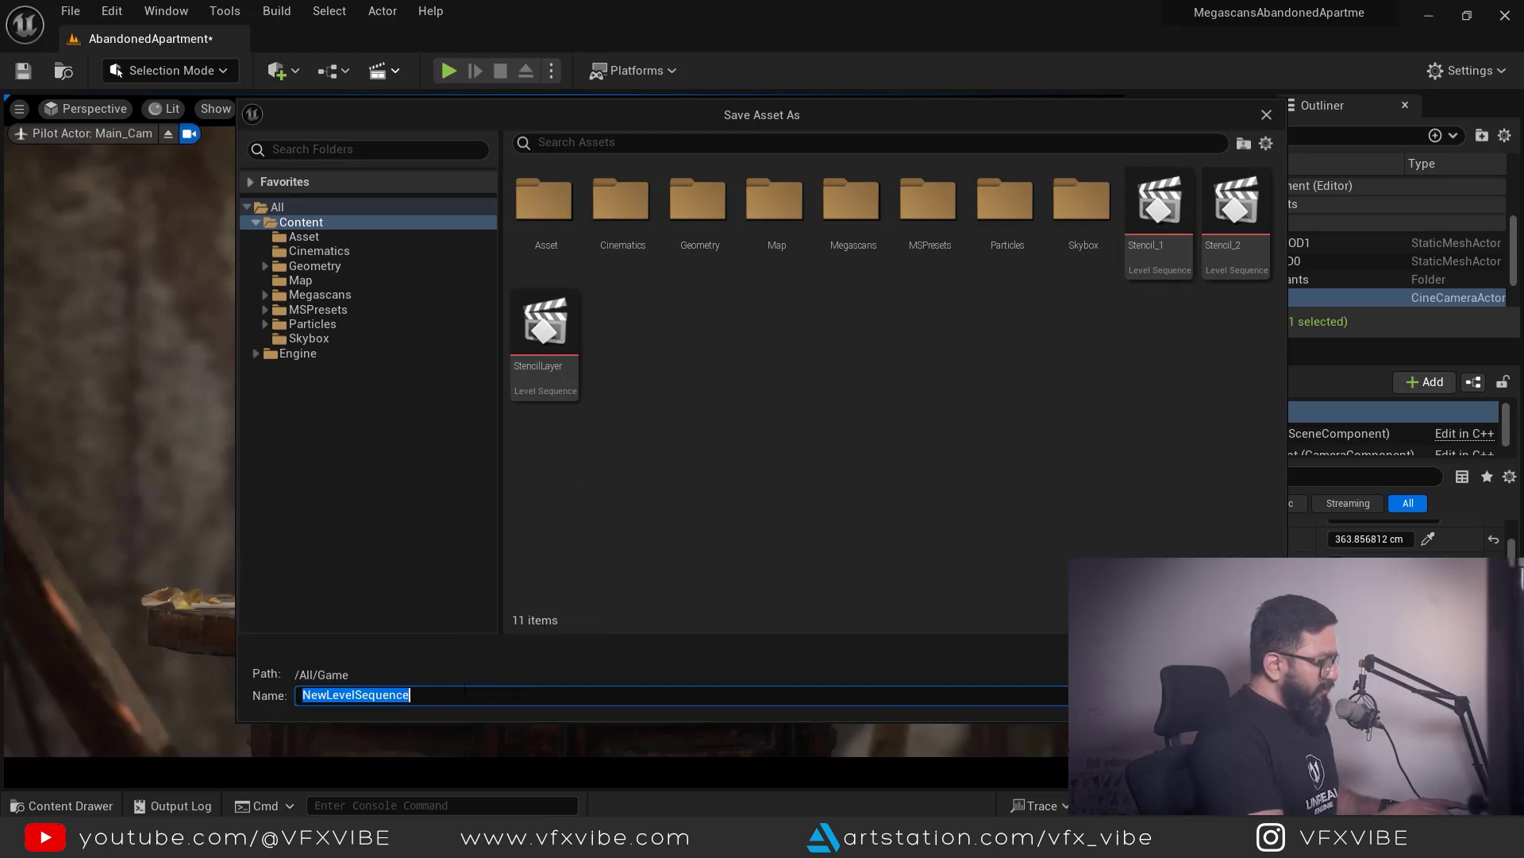
{"action": "type", "text": "Sten"}
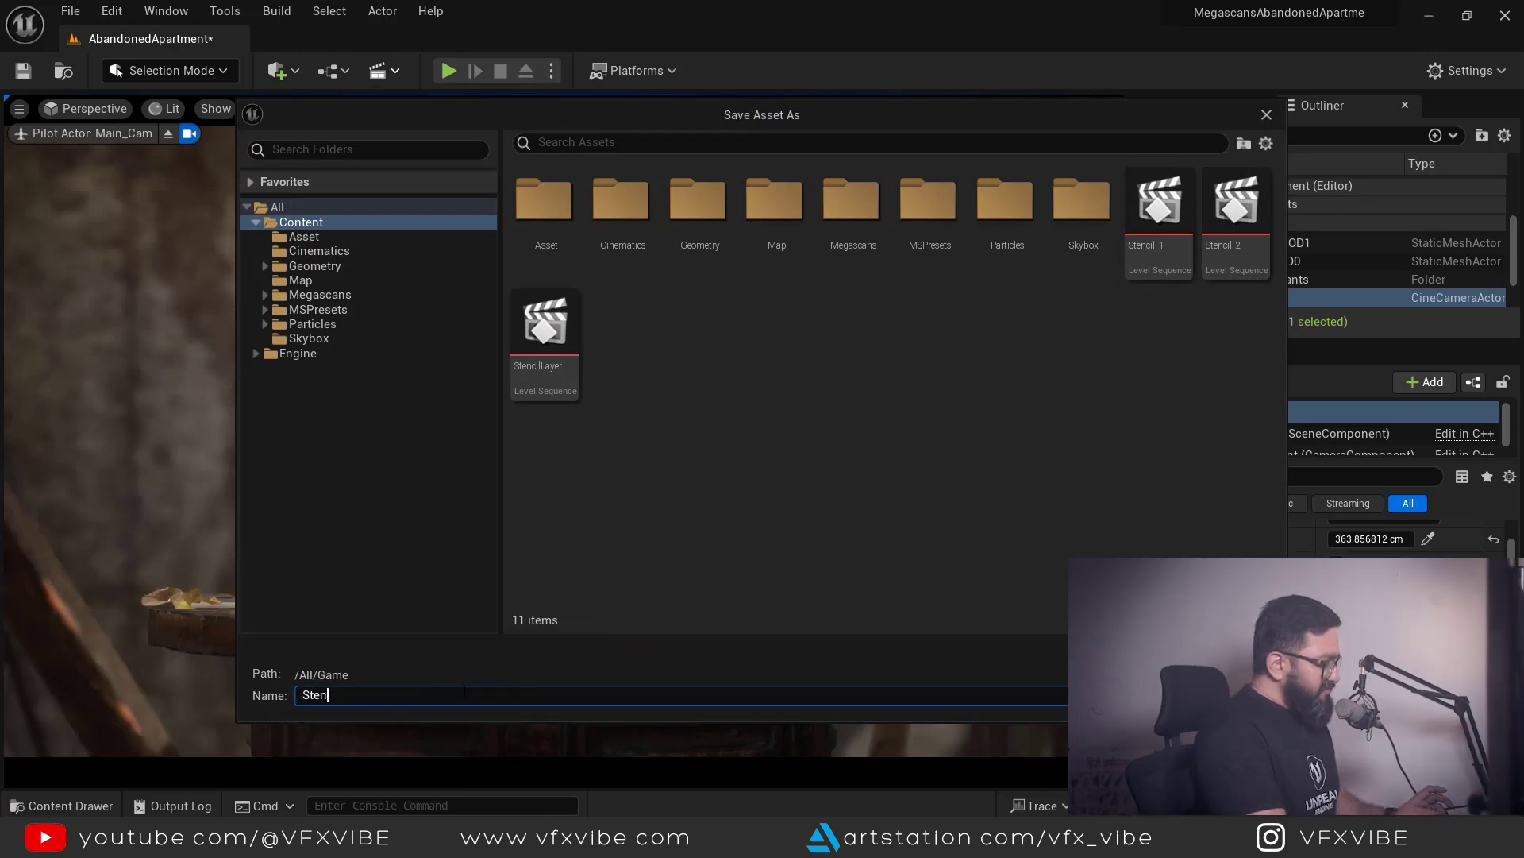
{"action": "type", "text": "cil"}
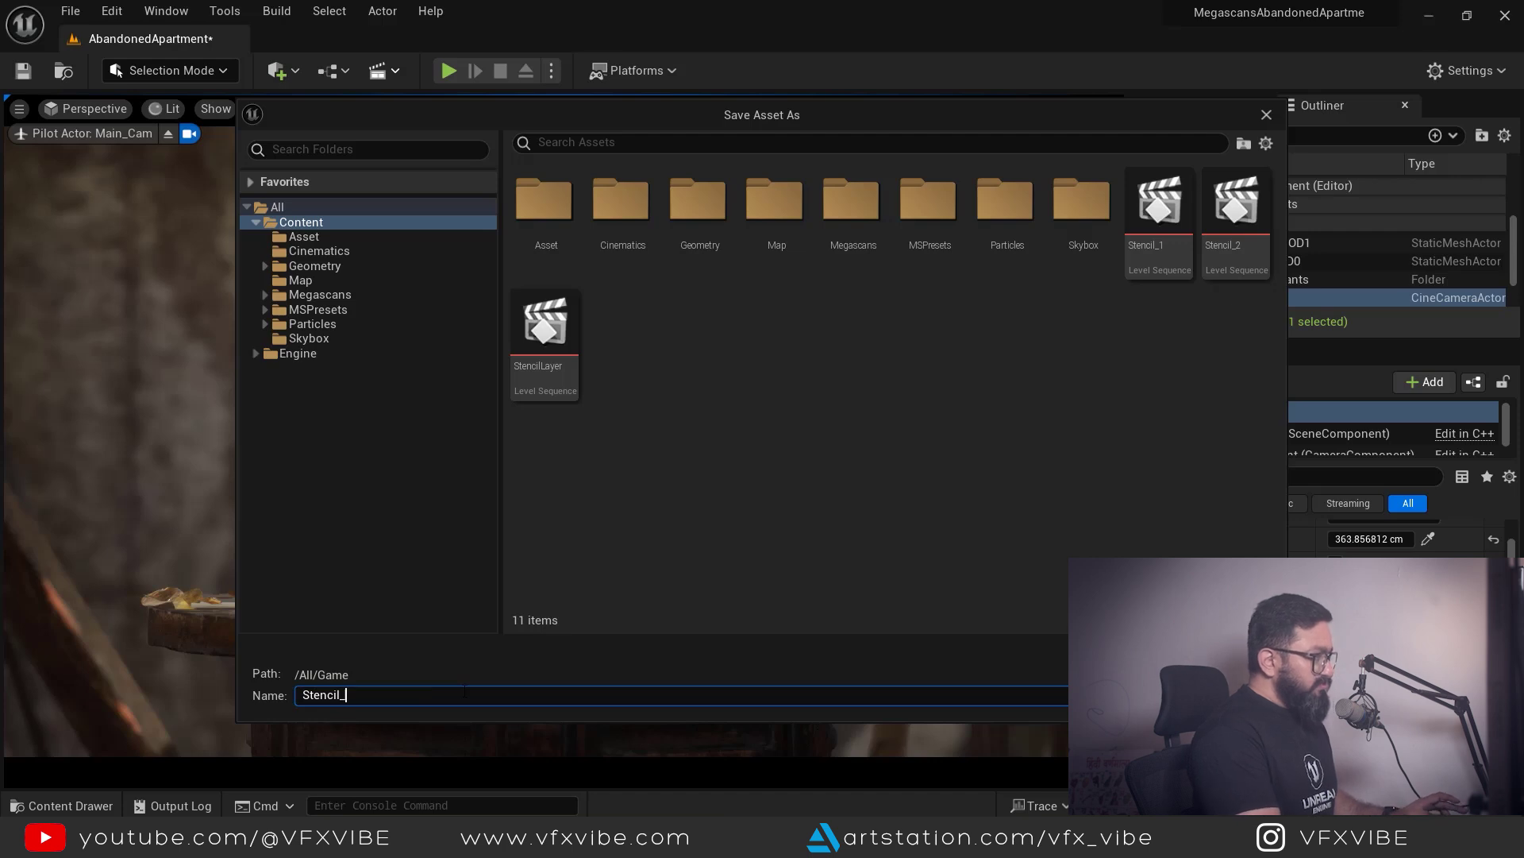
{"action": "type", "text": "_3"}
{"action": "key", "text": "Return"}
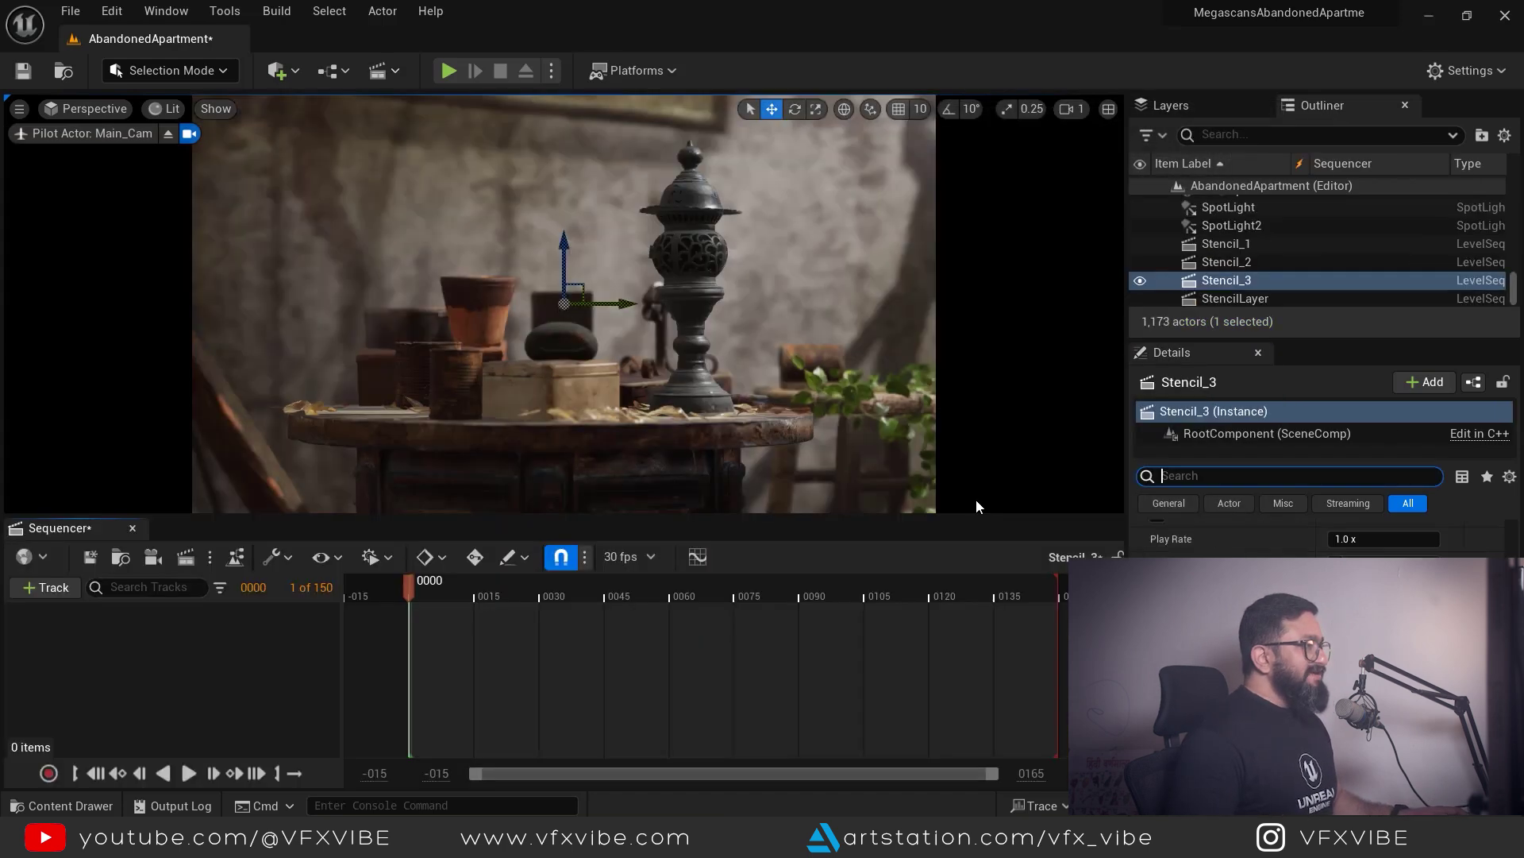
Check that Movie Render Queue is chosen as the sequence's render method.
{"action": "left_click", "coordinate": [208, 560]}
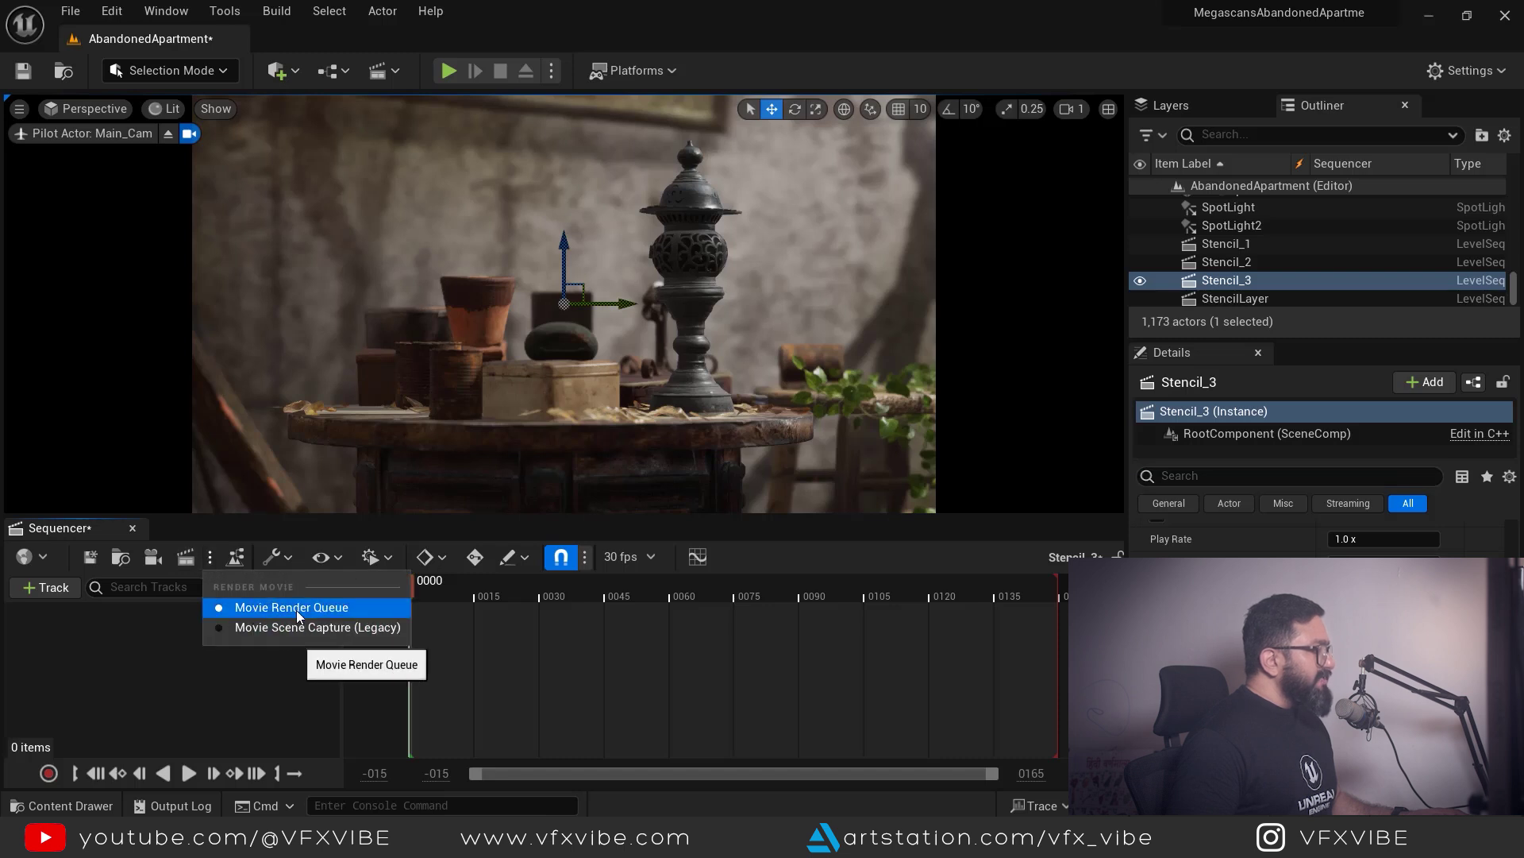
{"action": "left_click", "coordinate": [209, 559]}
{"action": "left_click", "coordinate": [210, 559]}
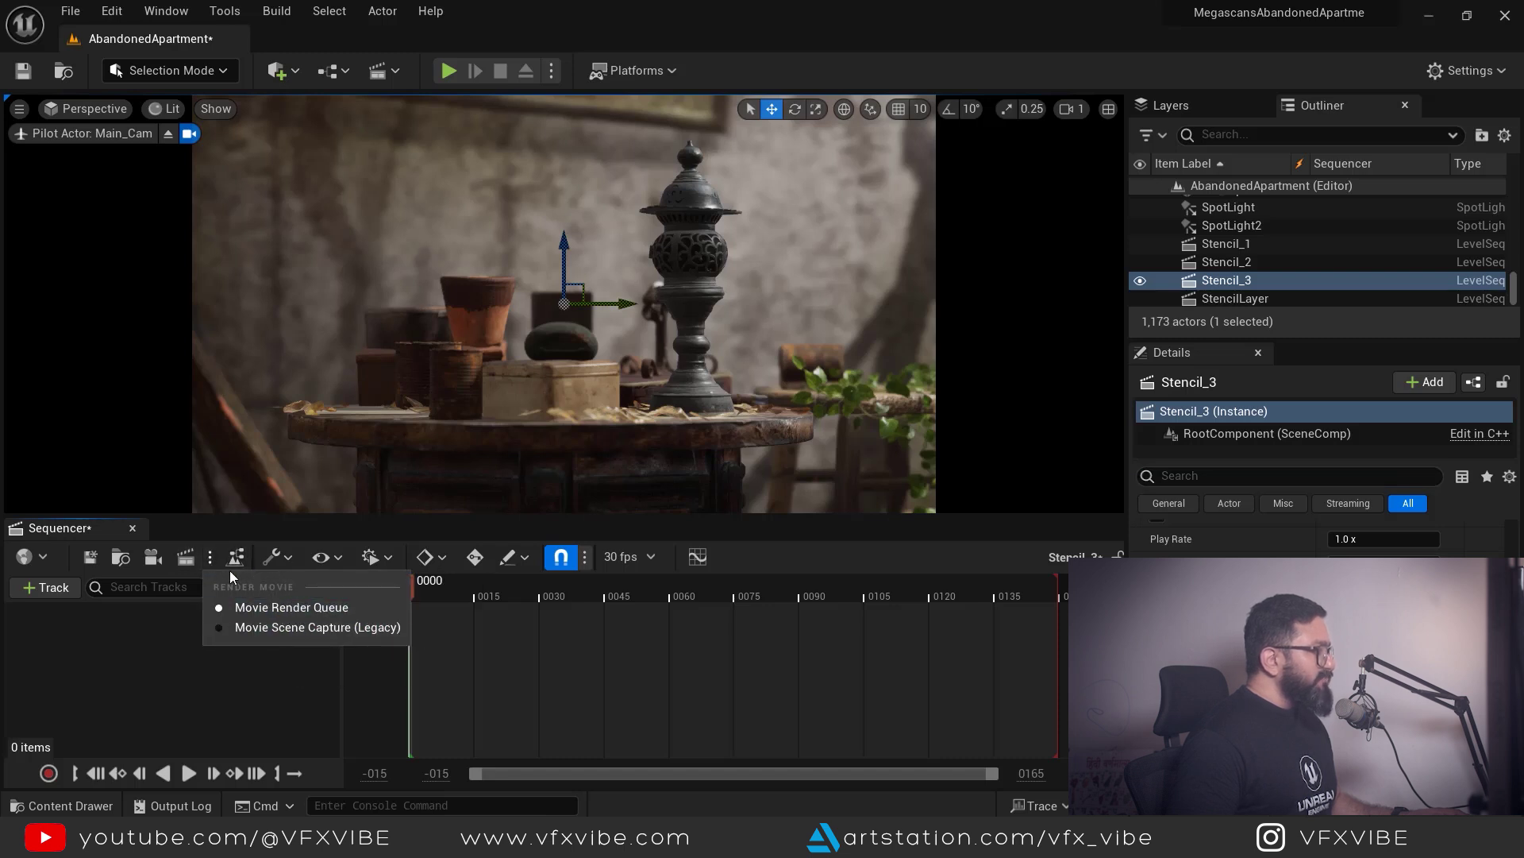
{"action": "left_click", "coordinate": [223, 560]}
Search the project plugins for "movie" and check whether the Movie Render Queue plugins are enabled.
{"action": "left_click", "coordinate": [1503, 79]}
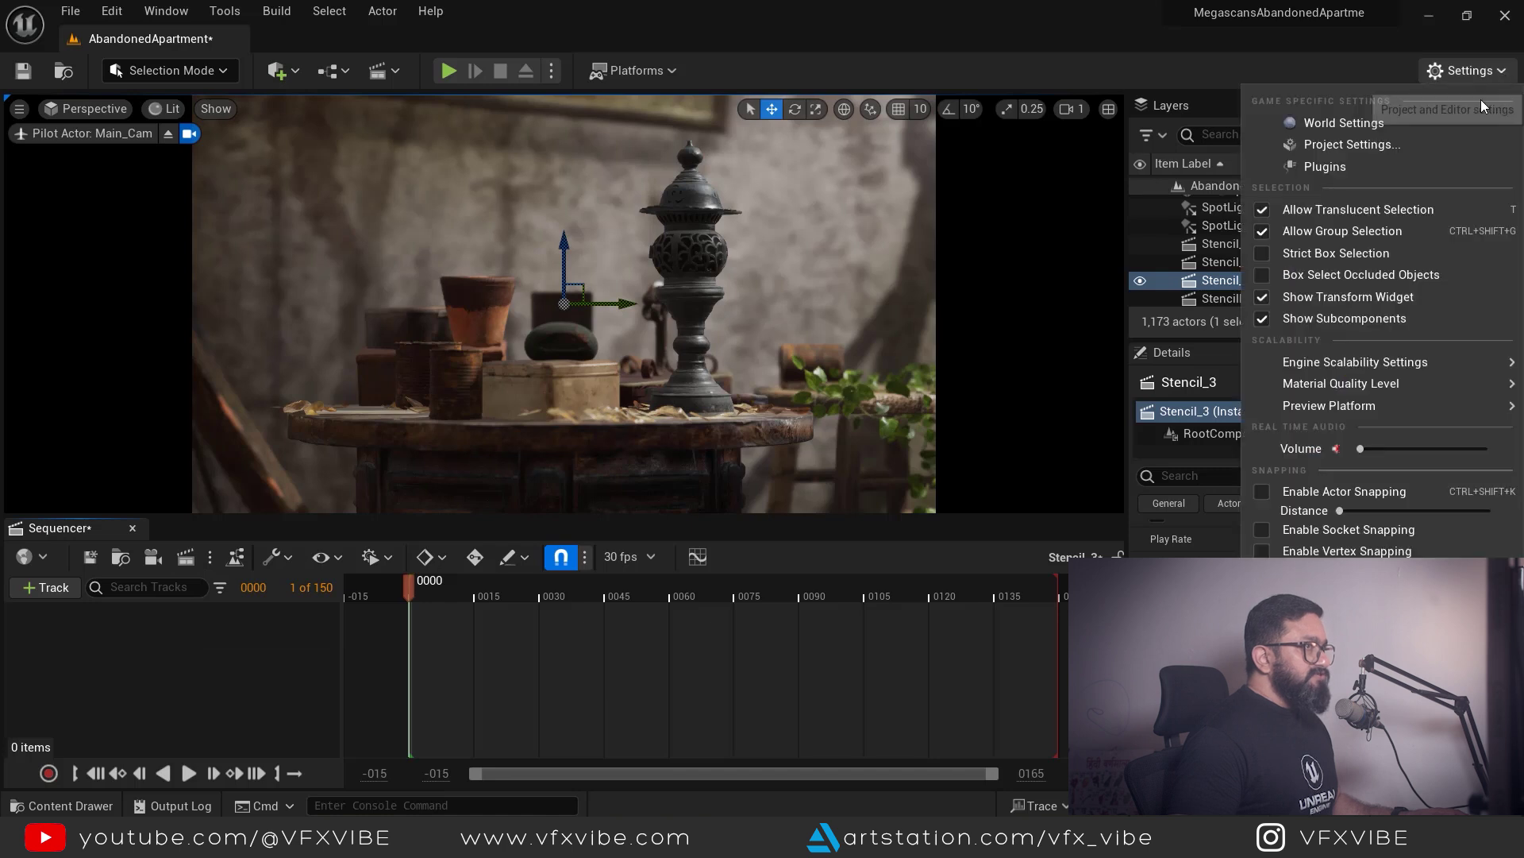
{"action": "left_click", "coordinate": [1231, 188]}
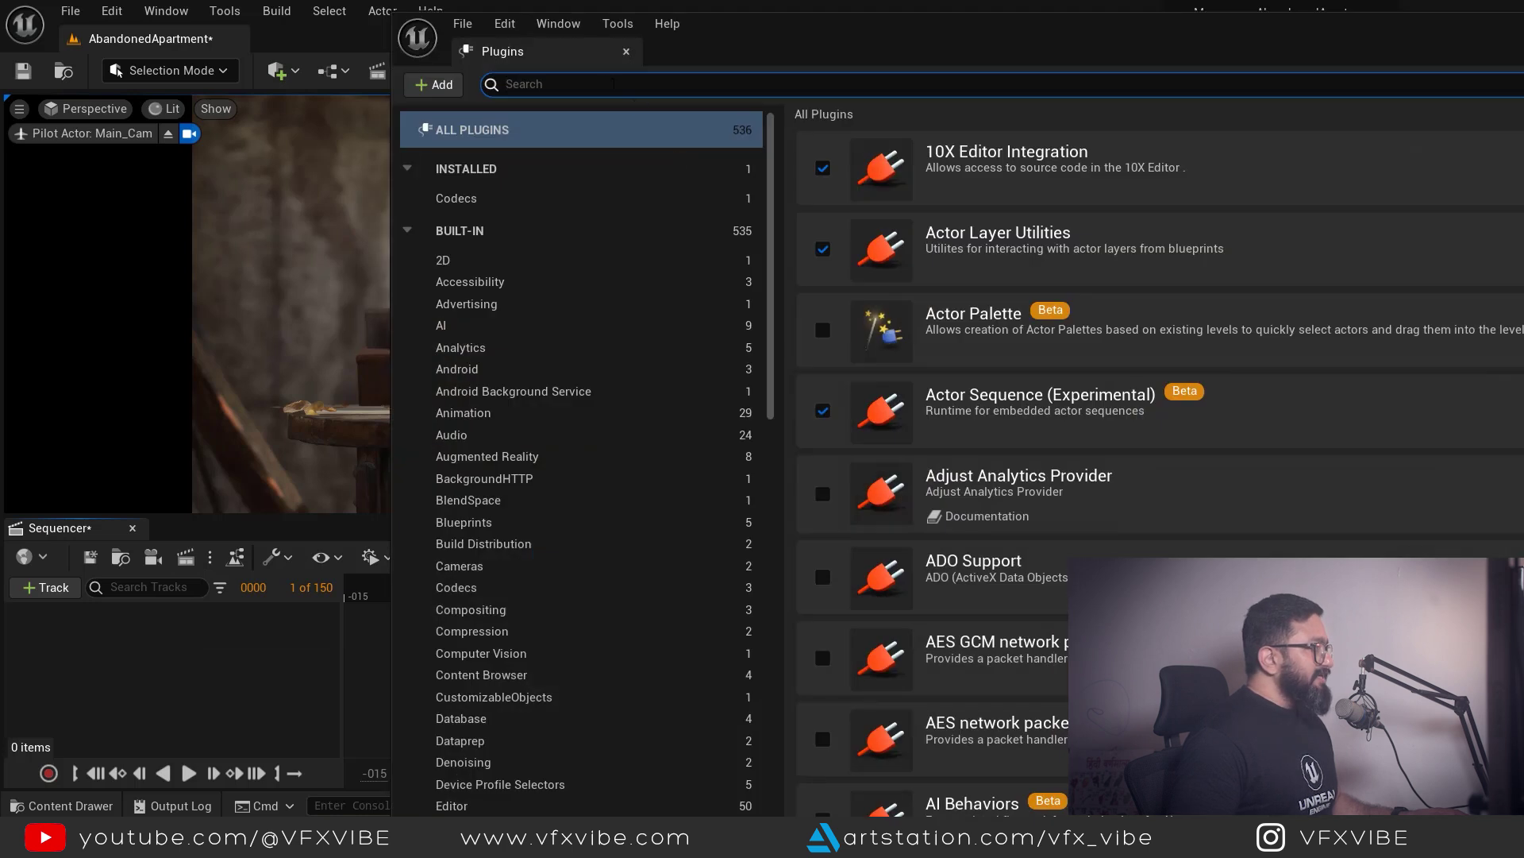
{"action": "type", "text": "movie"}
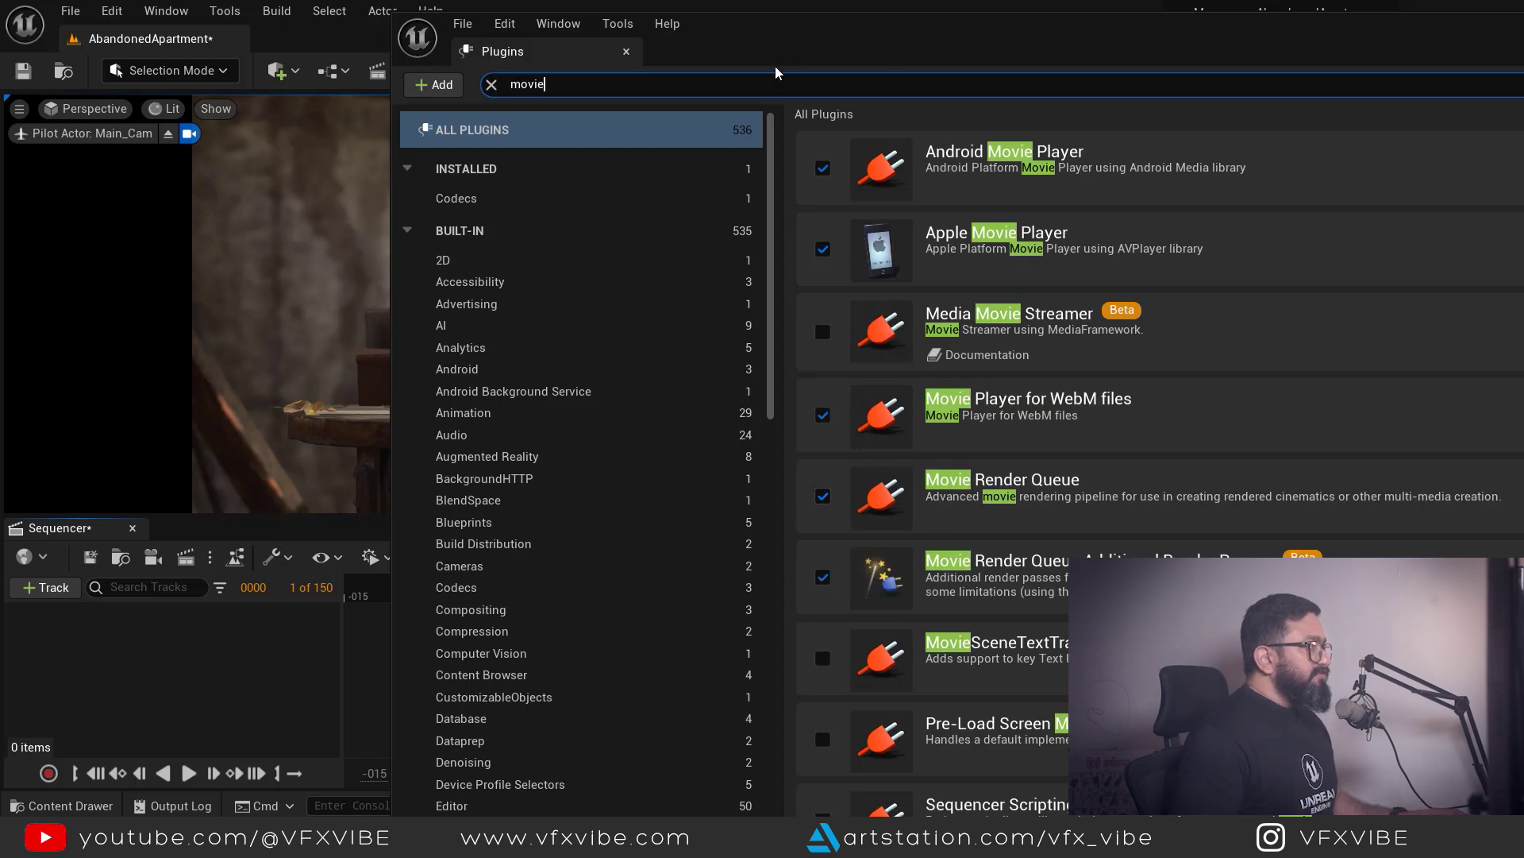
{"action": "left_click", "coordinate": [626, 52]}
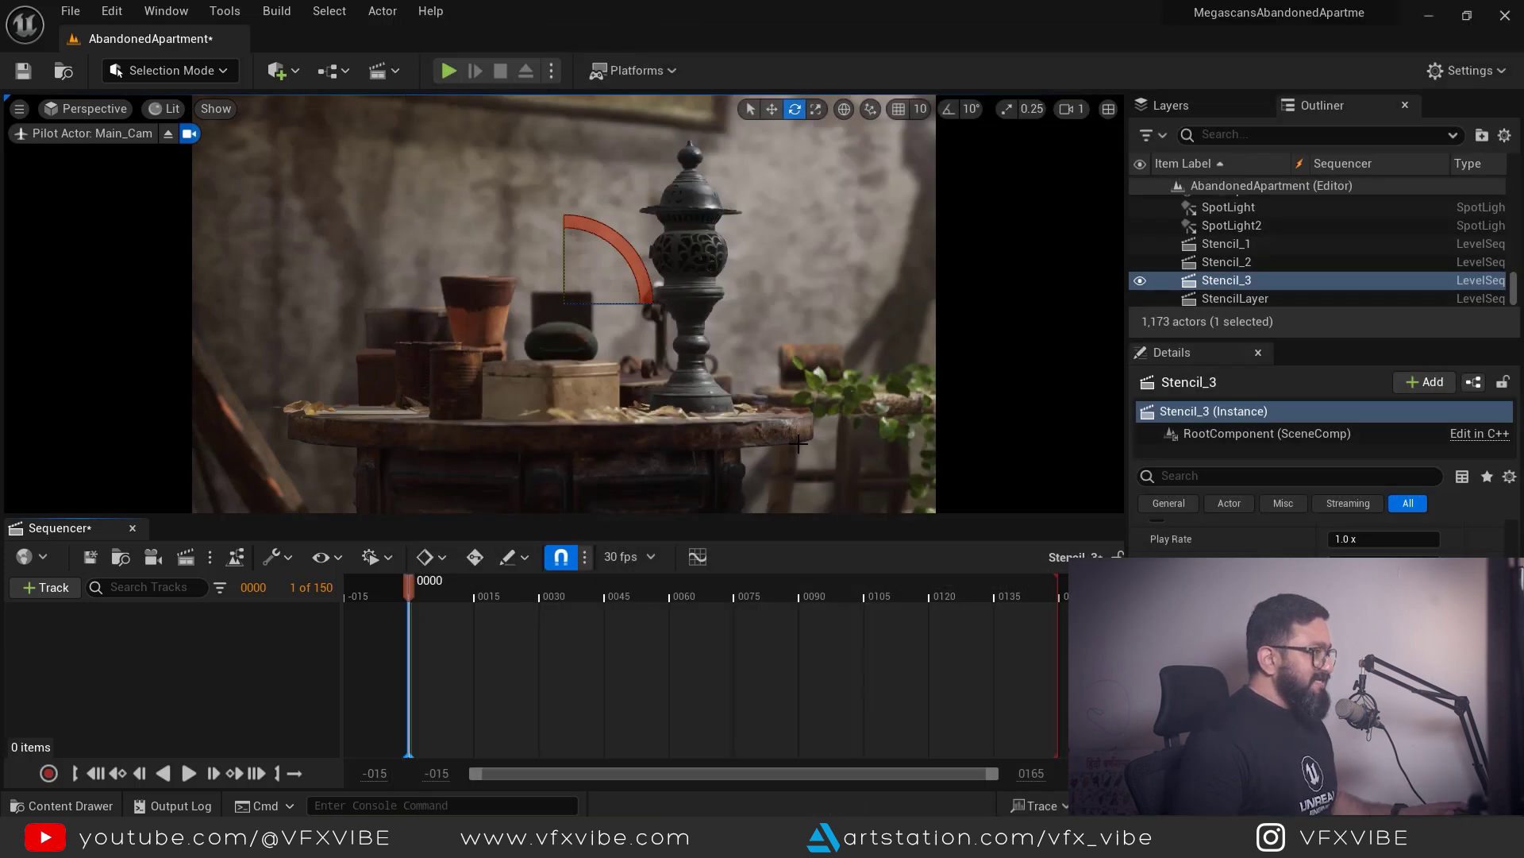
Send Stencil_3 to the Movie Render Queue, disable the Stencil_2 job and select the Stencil_3 job.
{"action": "left_click", "coordinate": [186, 559]}
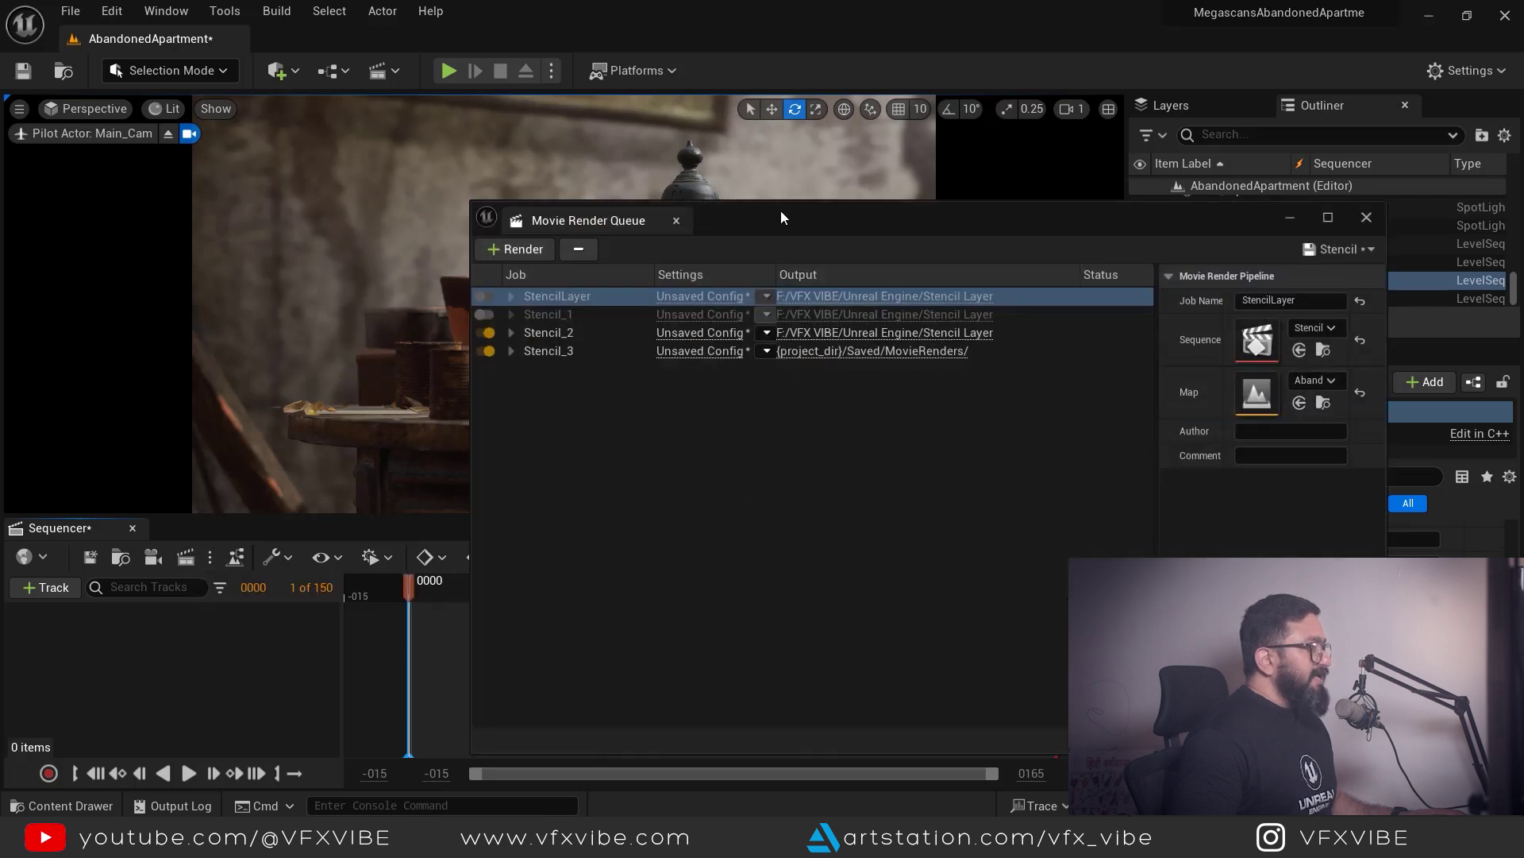
{"action": "left_click_drag", "start_coordinate": [779, 211], "coordinate": [875, 210]}
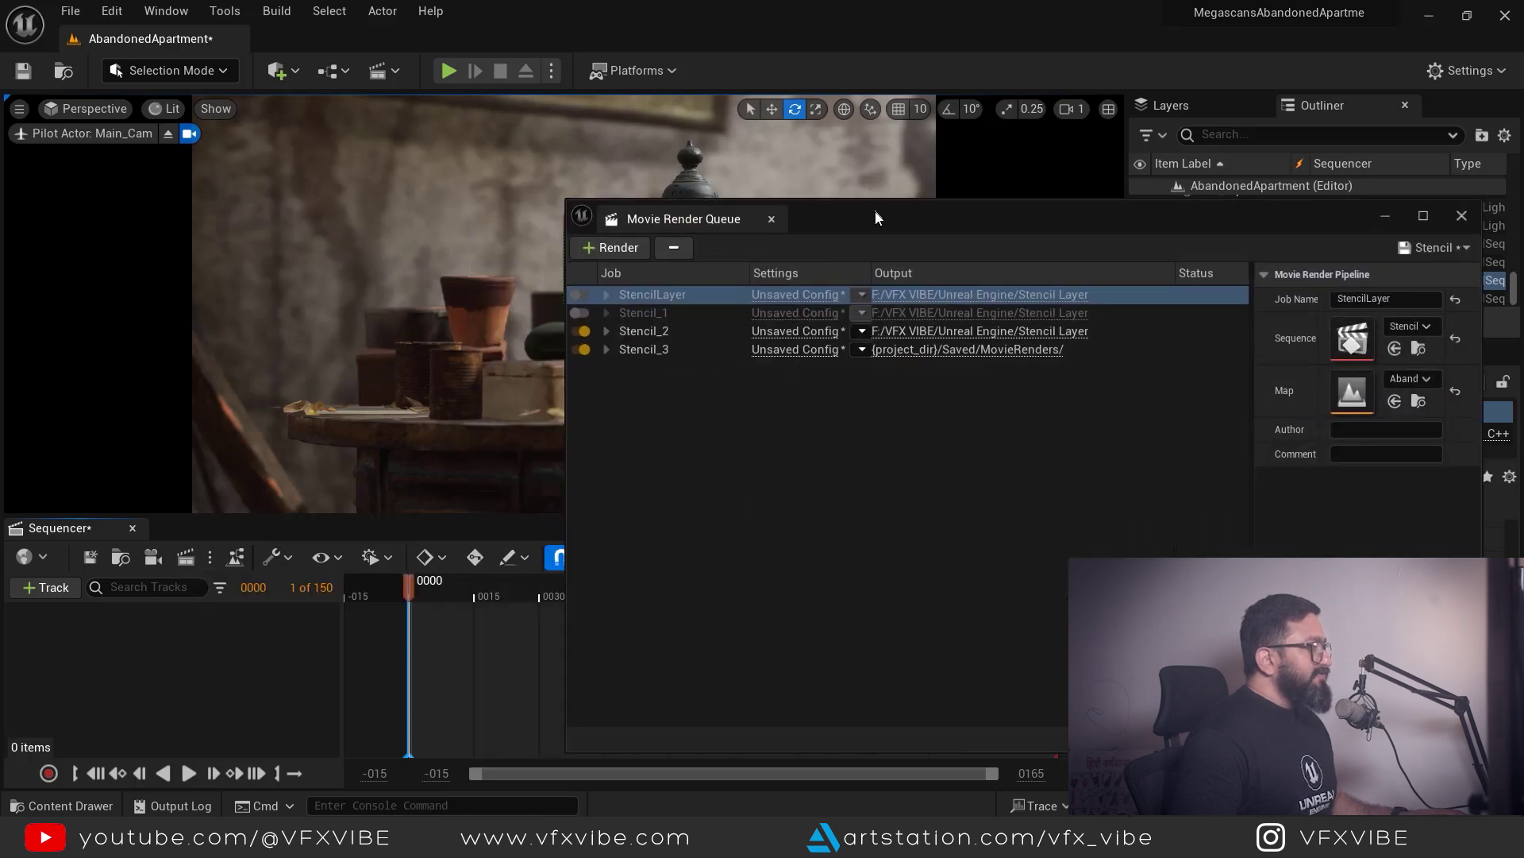
{"action": "left_click", "coordinate": [578, 331]}
{"action": "left_click", "coordinate": [646, 350]}
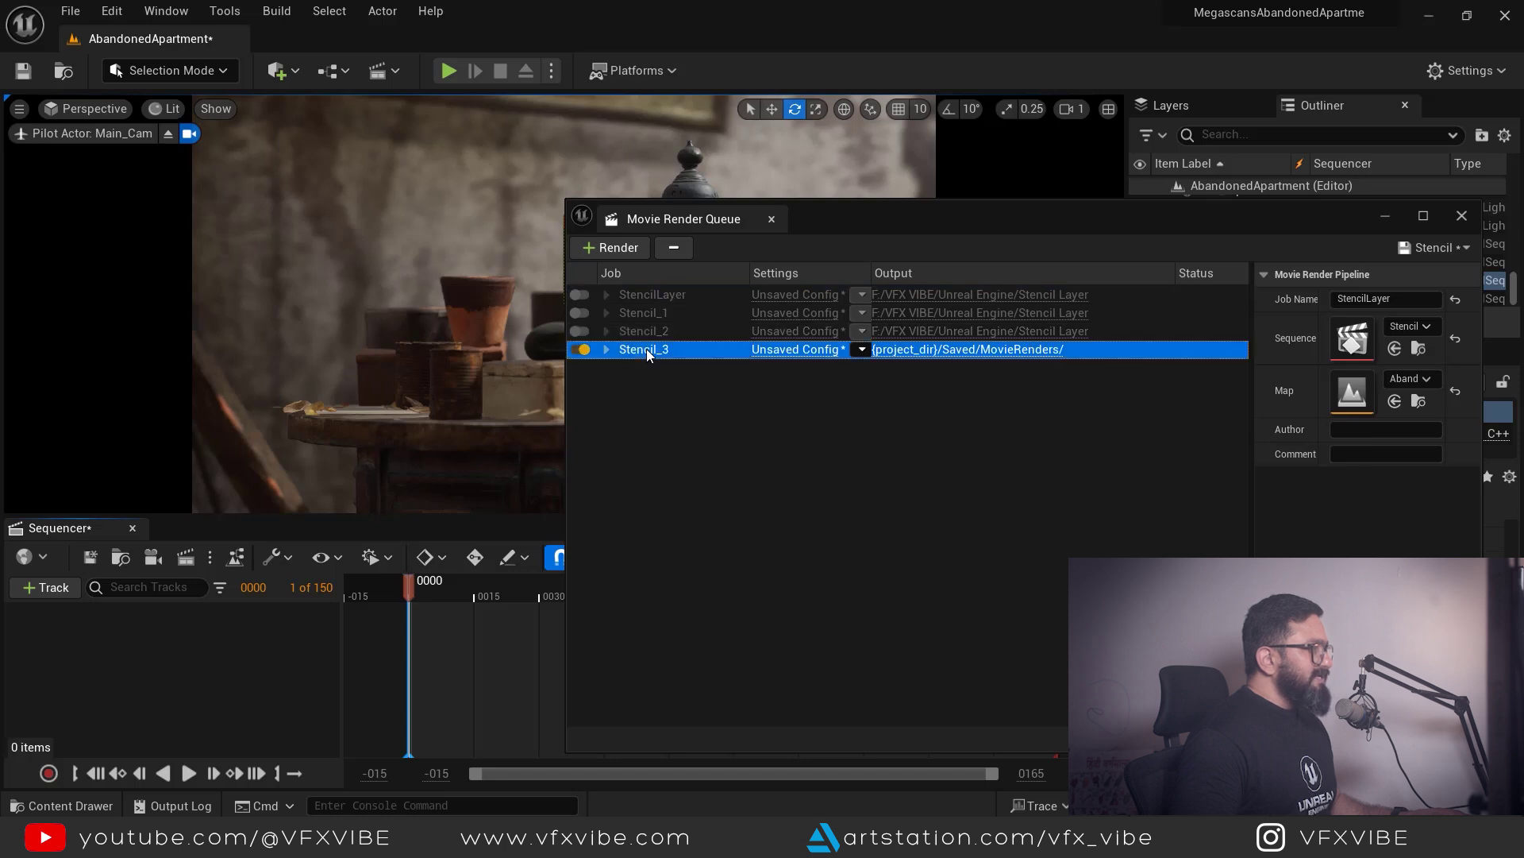
{"action": "left_click_drag", "start_coordinate": [883, 216], "coordinate": [568, 189]}
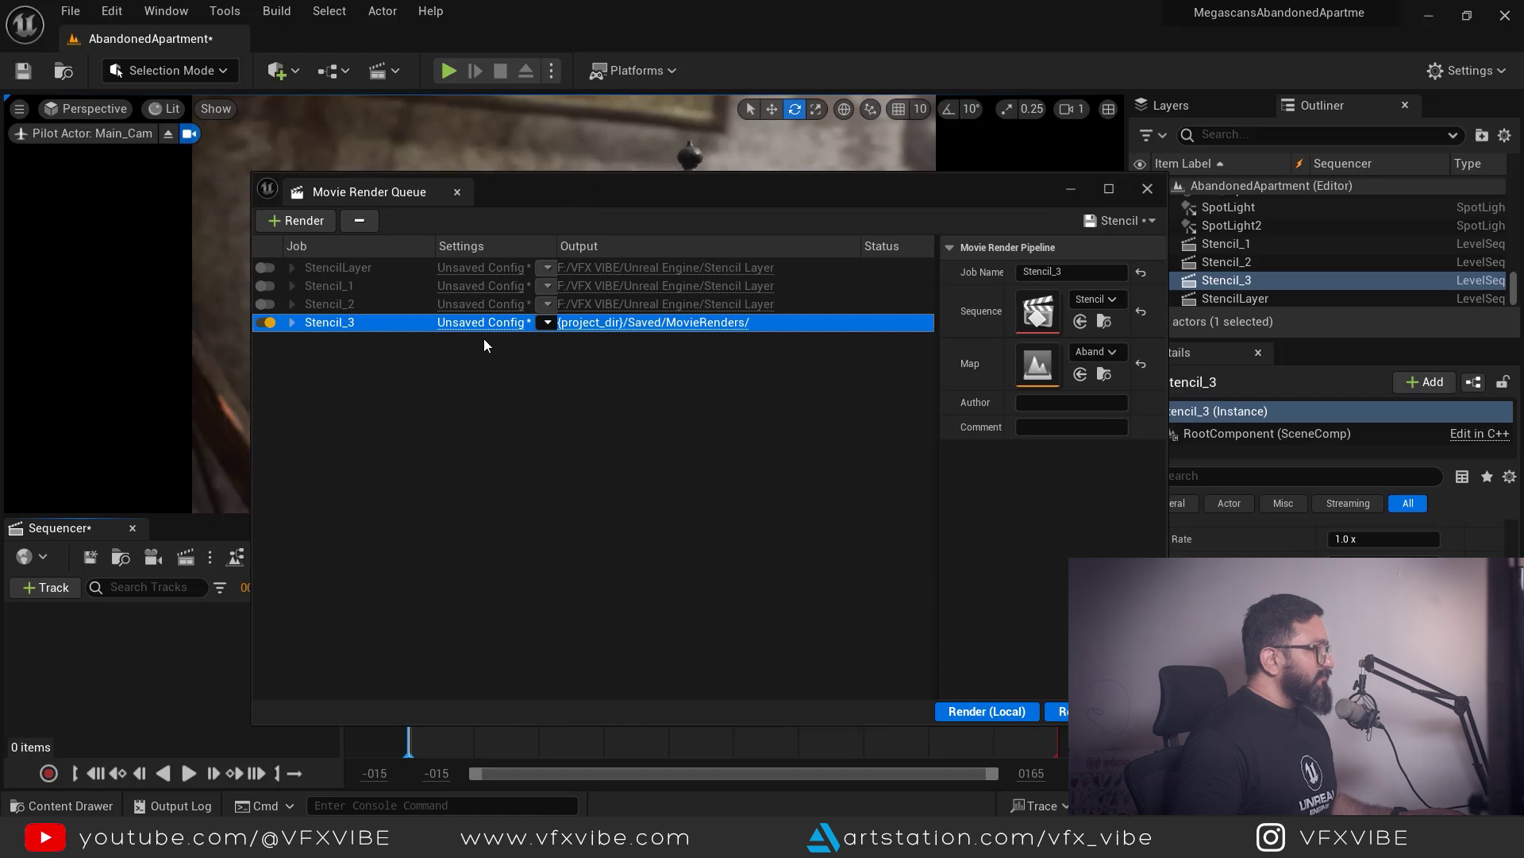
Open the Stencil_3 job's render settings and set the output directory to F:/VFX VIBE/Unreal Engine/Stencil Layer.
{"action": "left_click", "coordinate": [479, 322]}
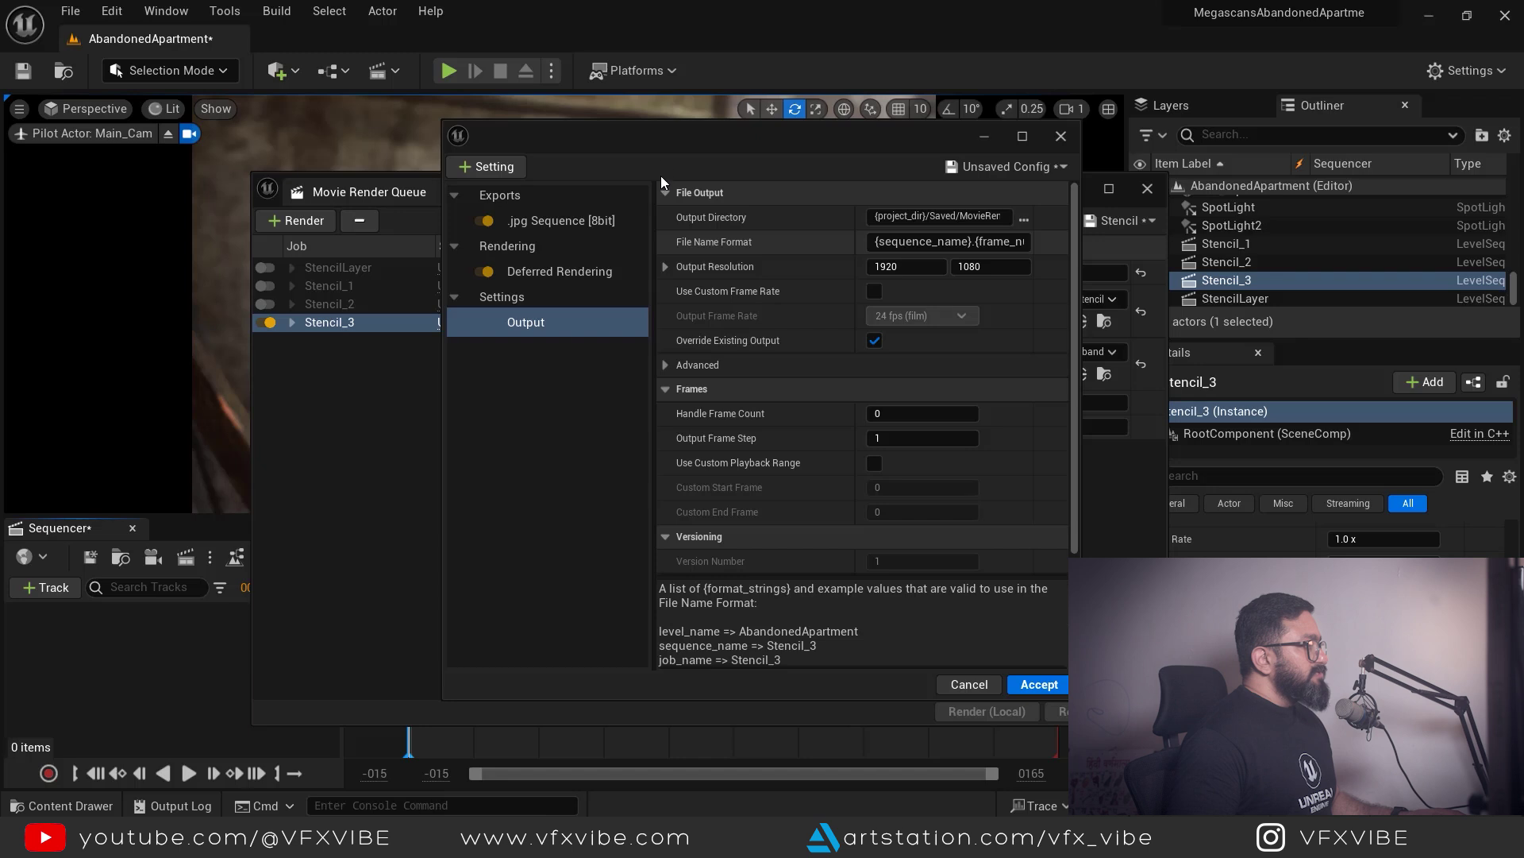
{"action": "left_click_drag", "start_coordinate": [665, 132], "coordinate": [600, 186]}
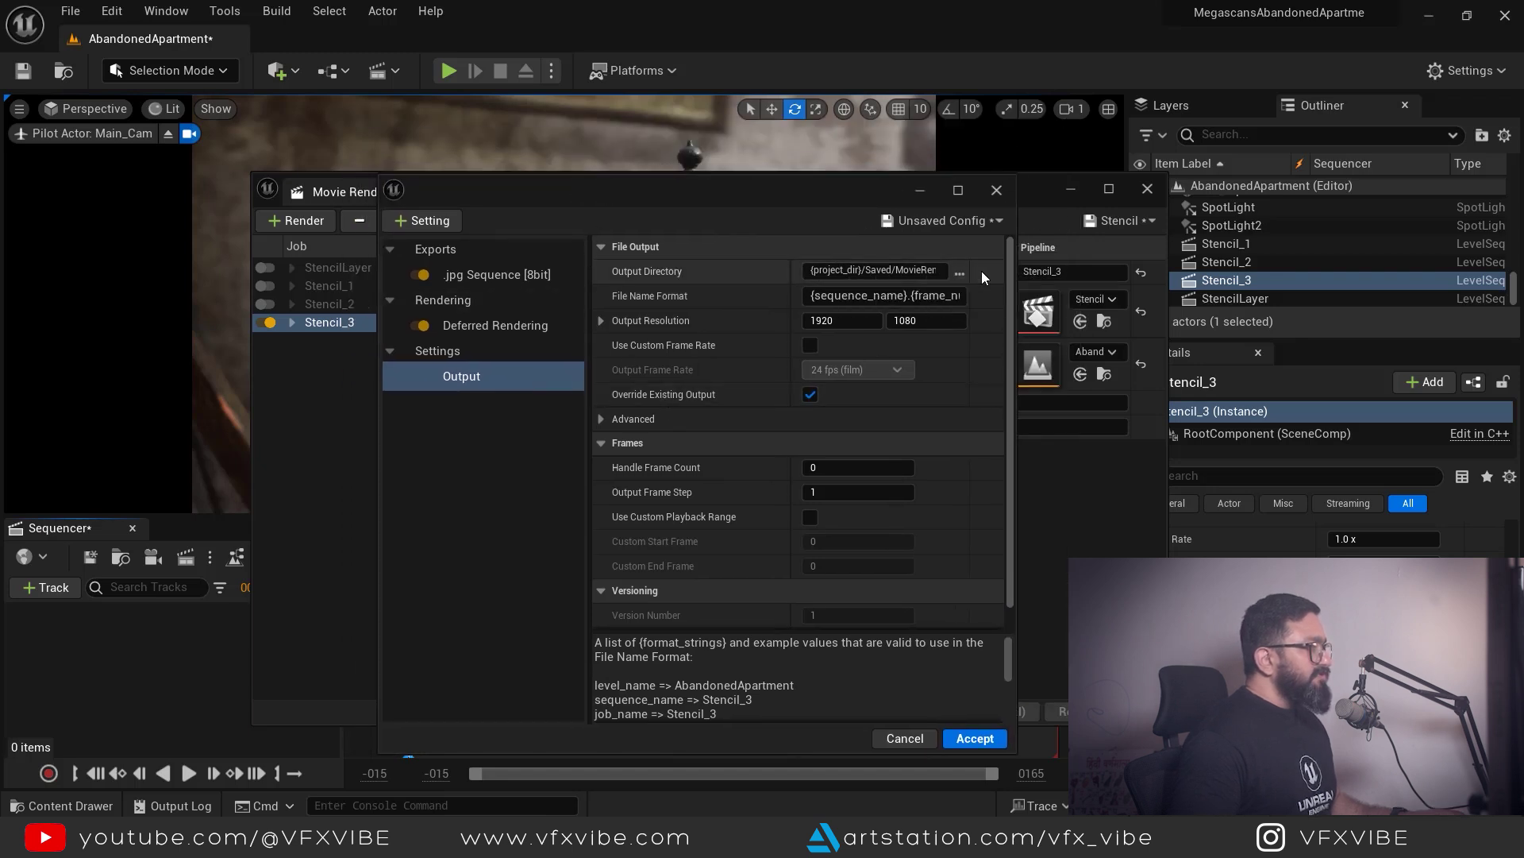
{"action": "left_click", "coordinate": [961, 273]}
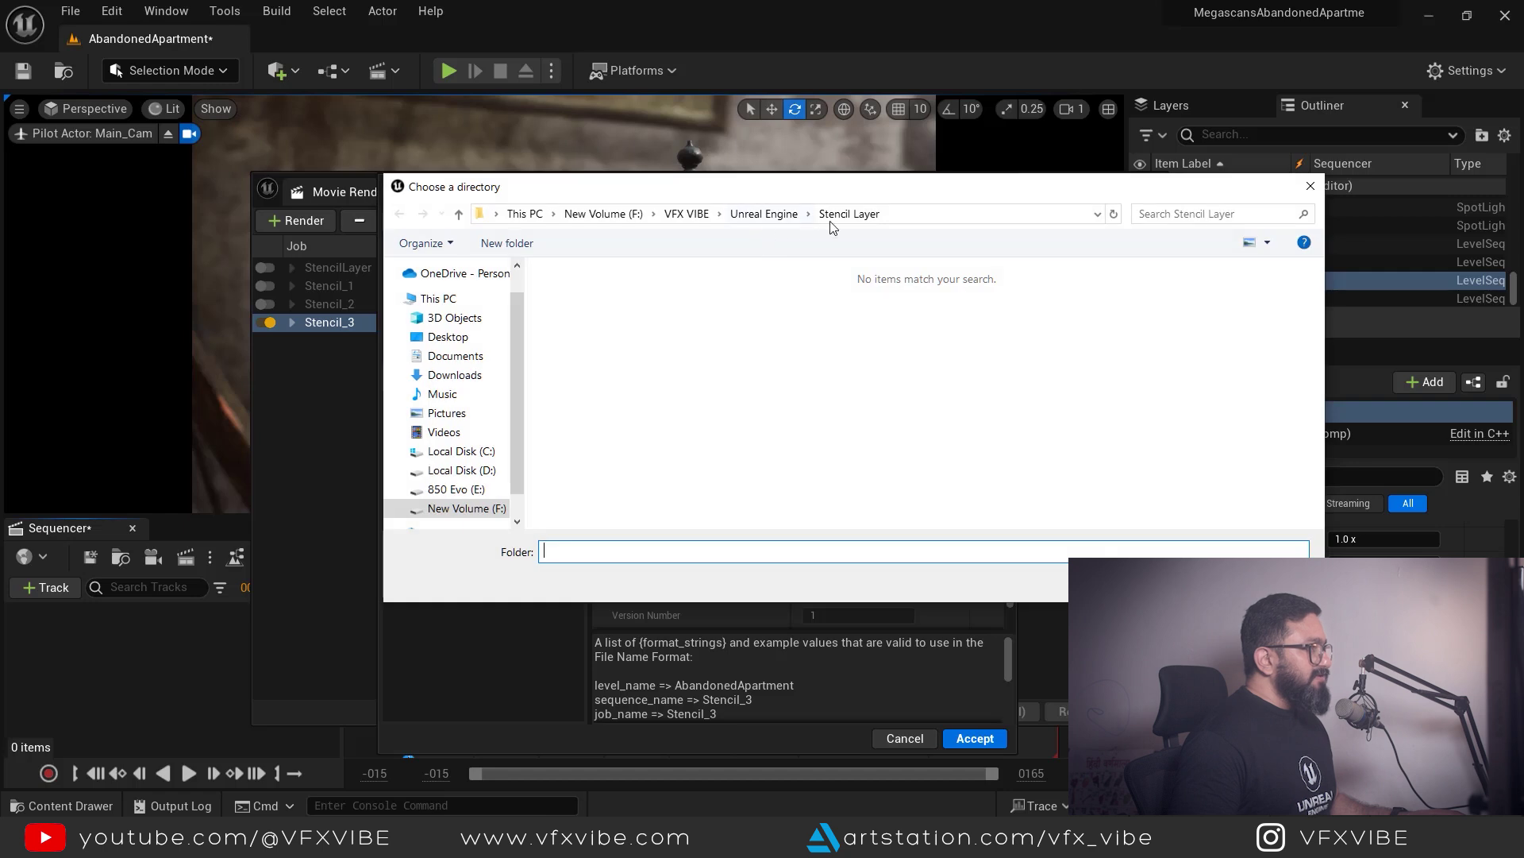
{"action": "left_click", "coordinate": [1197, 581]}
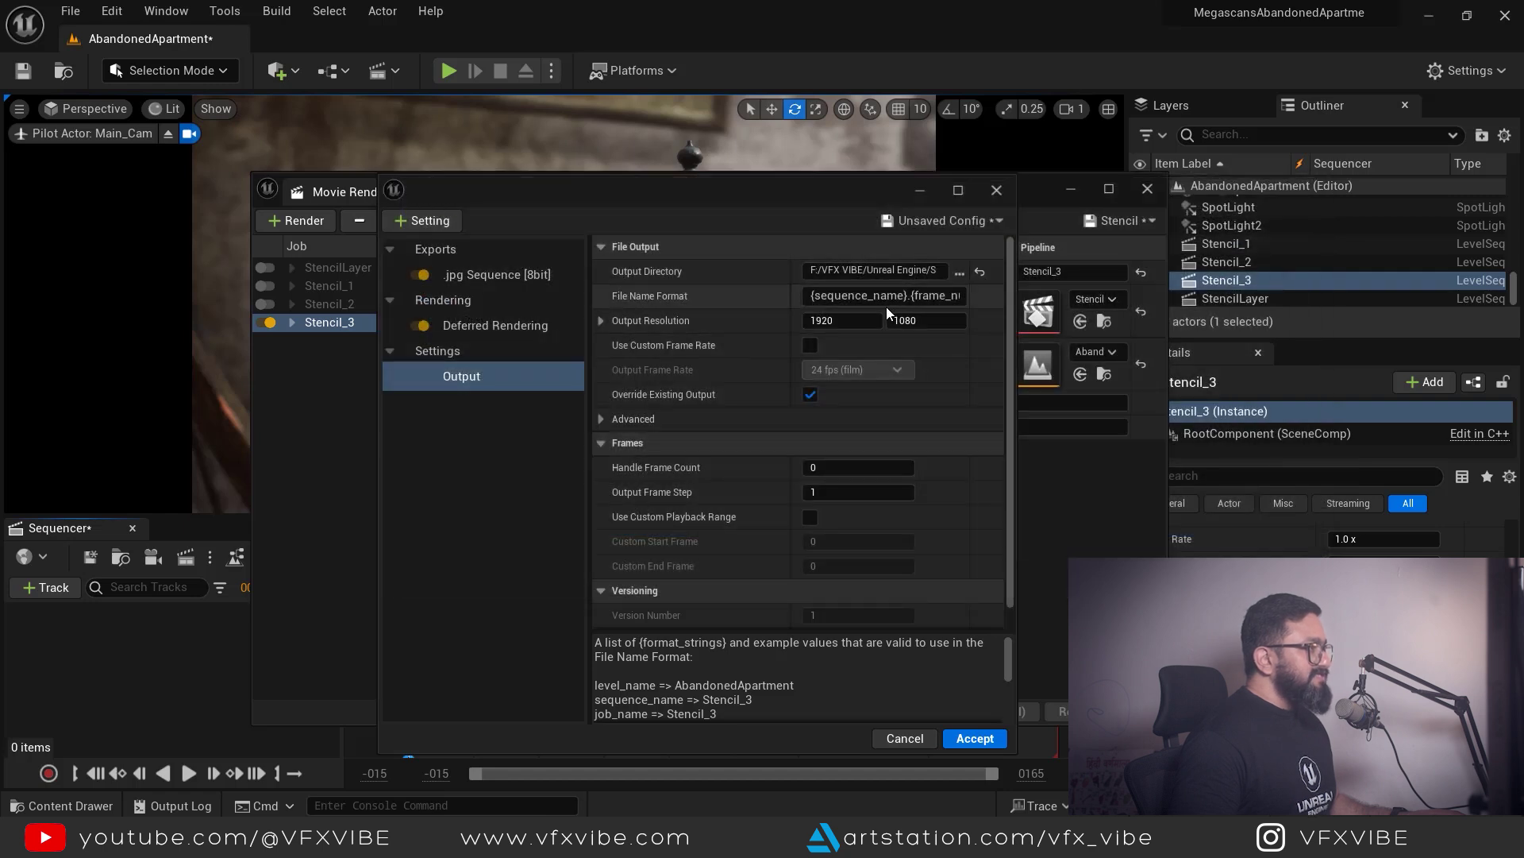
Change the output file name format to {Stencil_7}.{frame_number}.
{"action": "left_click_drag", "start_coordinate": [904, 295], "coordinate": [835, 296]}
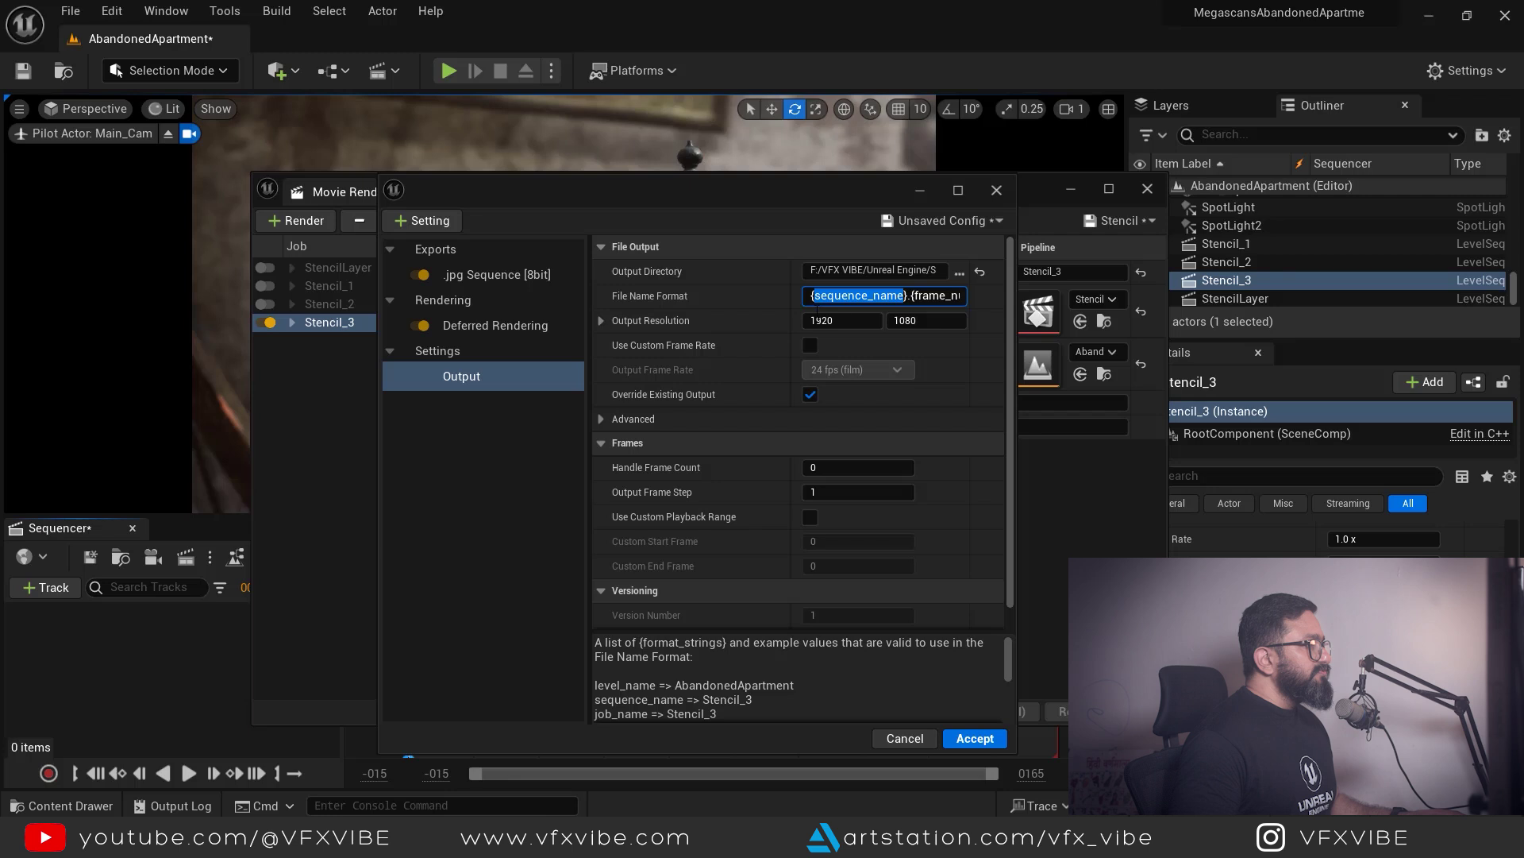
{"action": "type", "text": "S"}
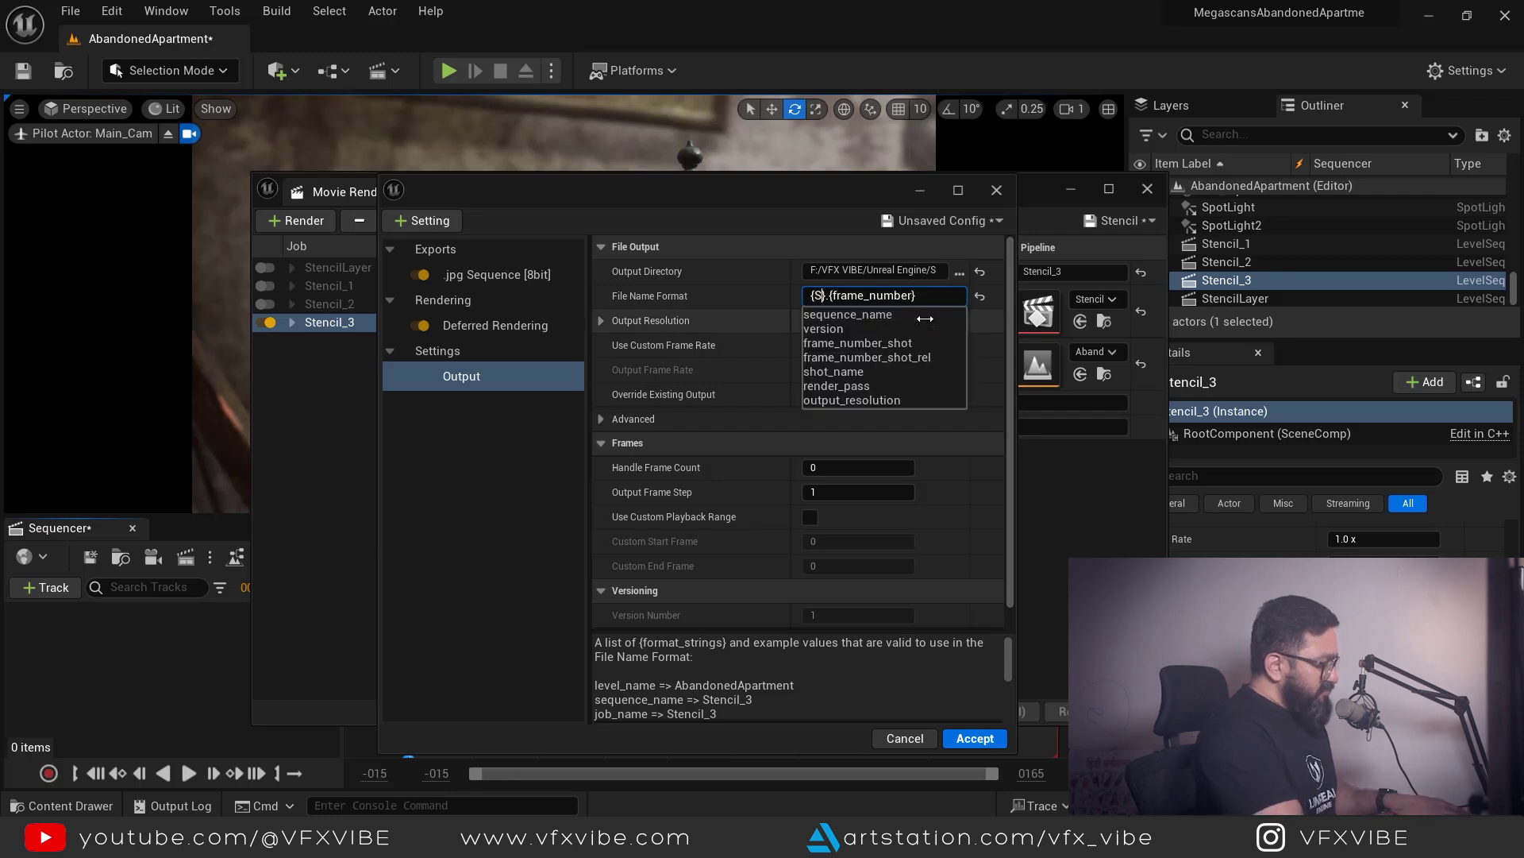
{"action": "type", "text": "tencil"}
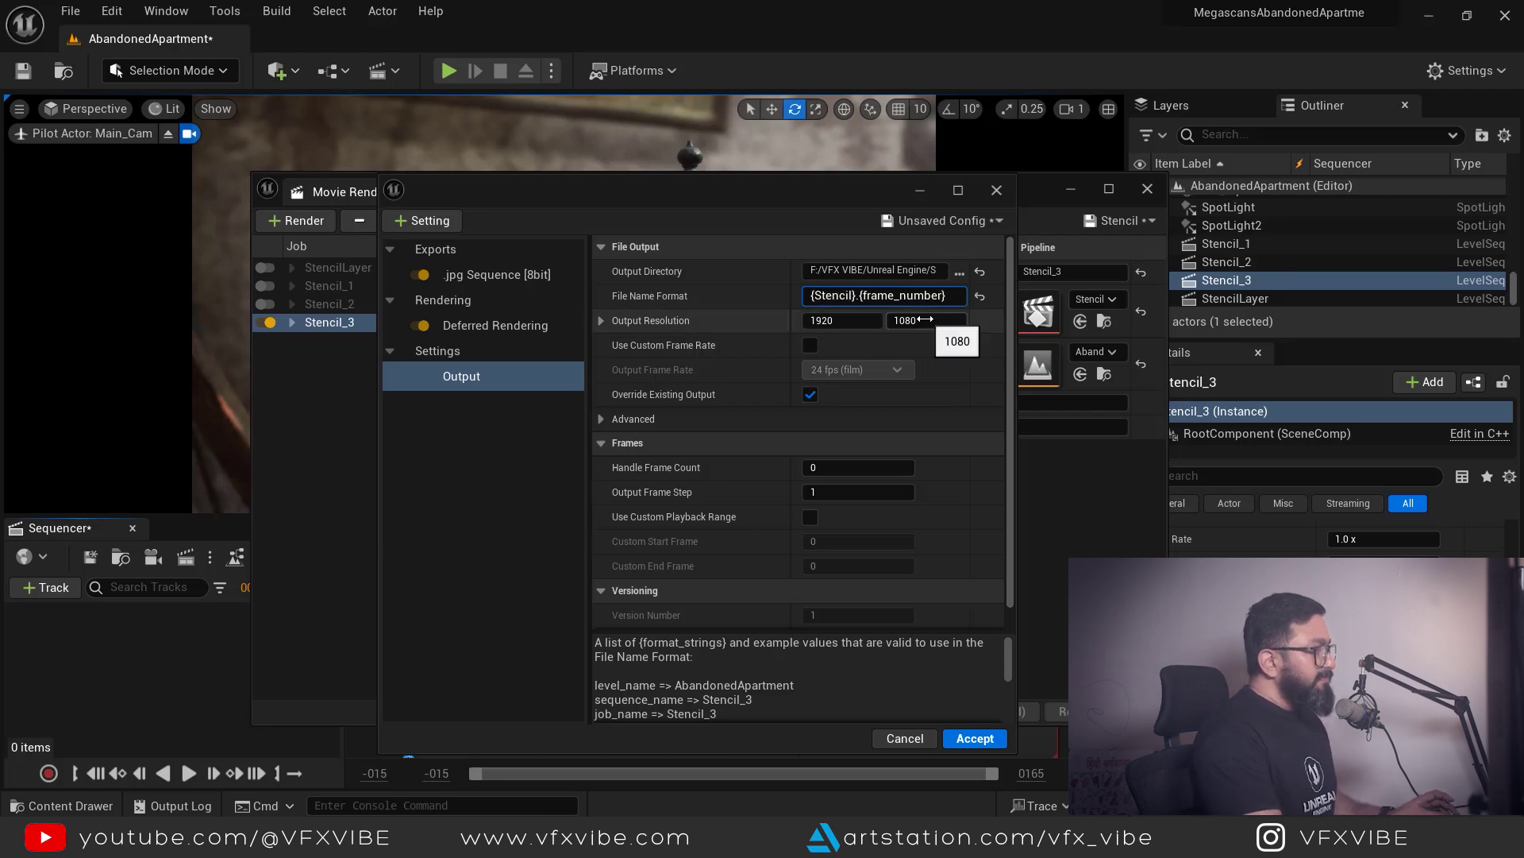
{"action": "type", "text": "_7"}
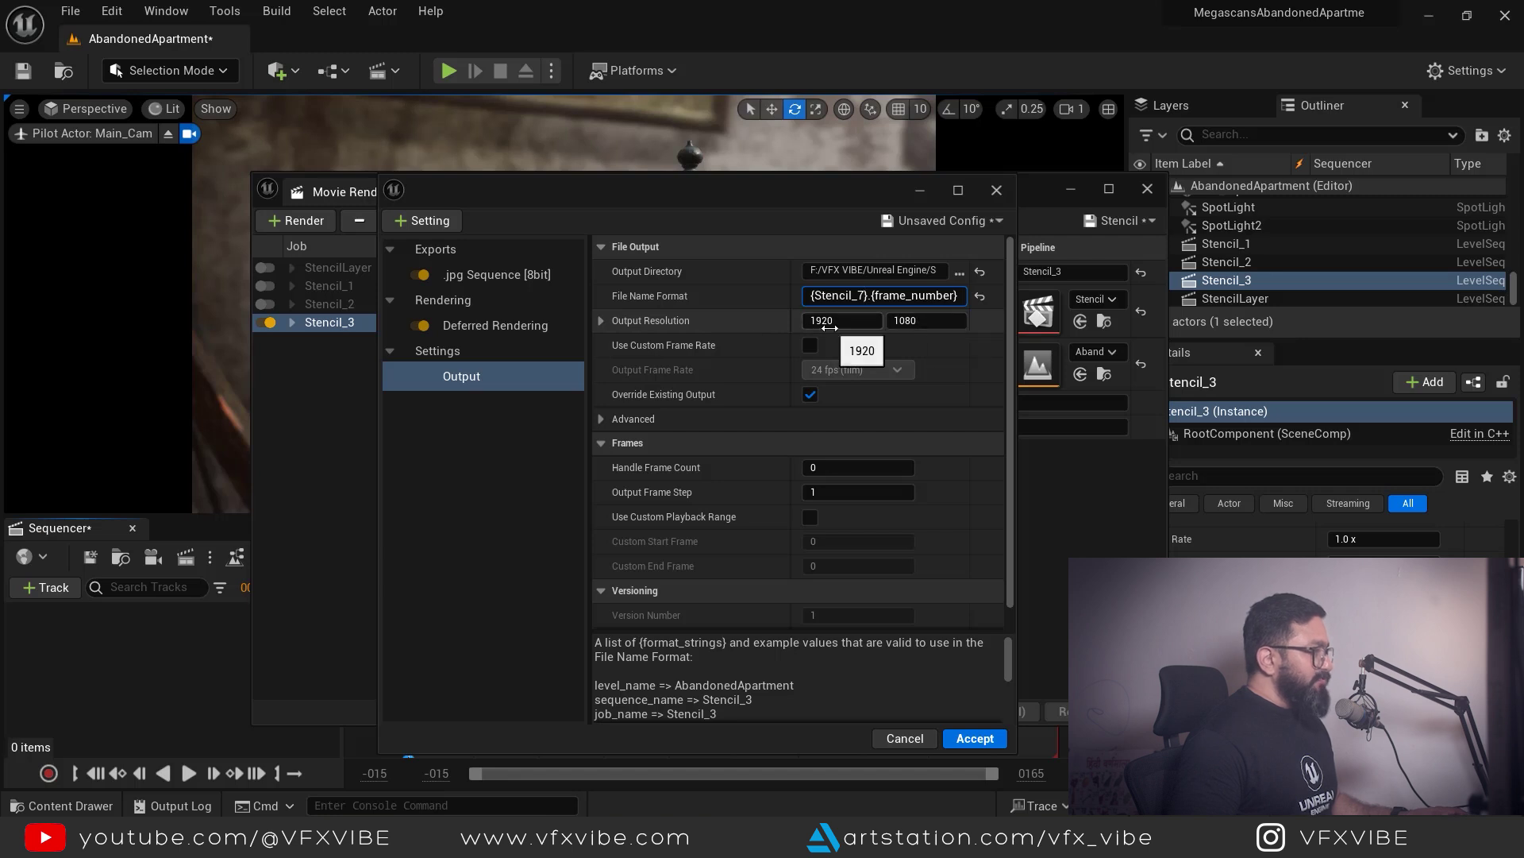
Enable the custom playback range for the output and set it from frame 5 to frame 6.
{"action": "left_click", "coordinate": [809, 517]}
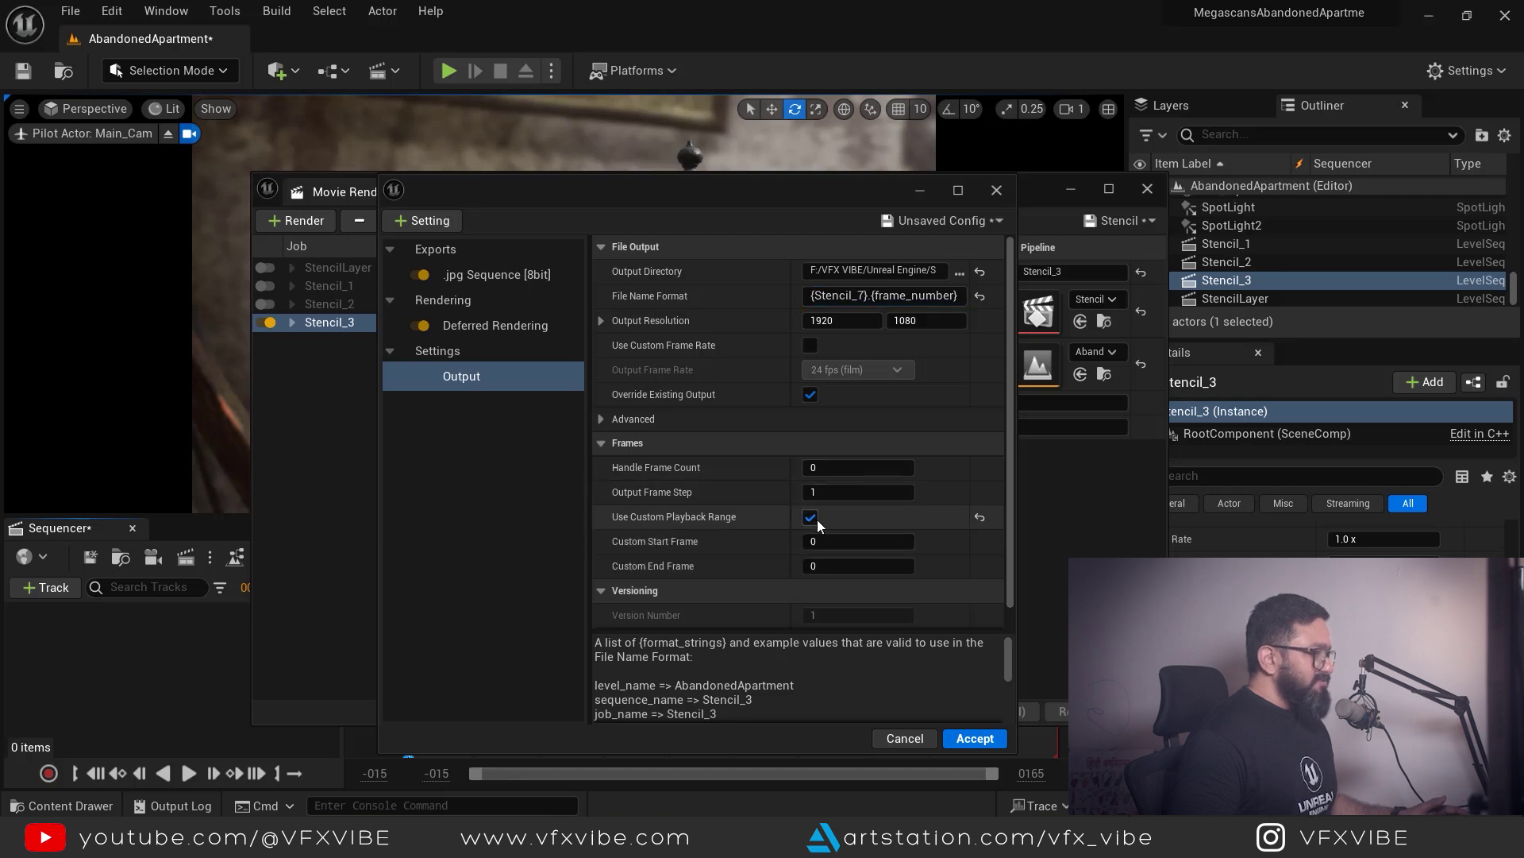
{"action": "type", "text": "5"}
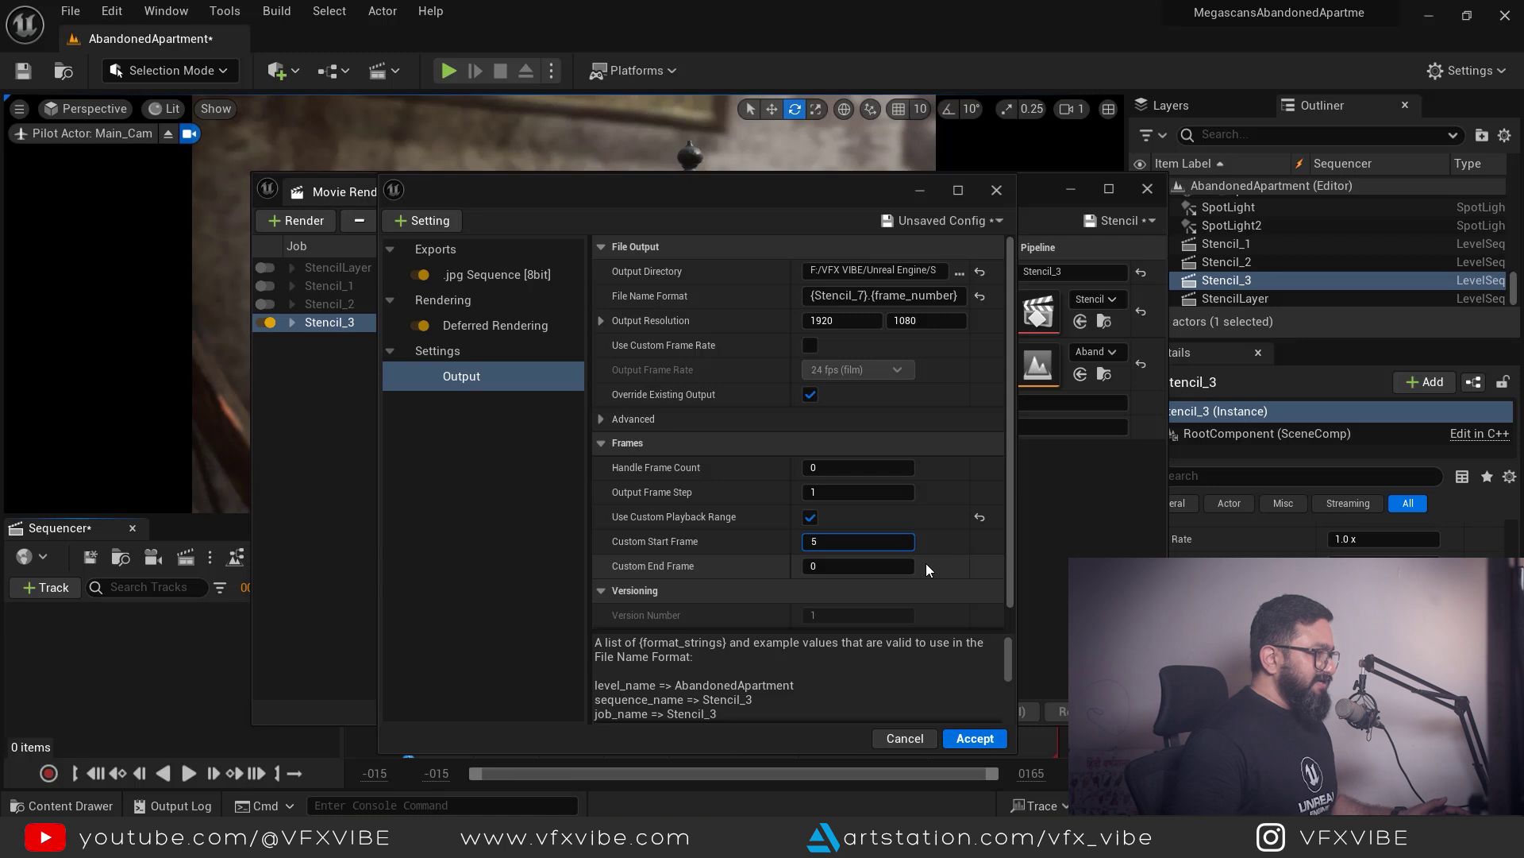
{"action": "key", "text": "Return"}
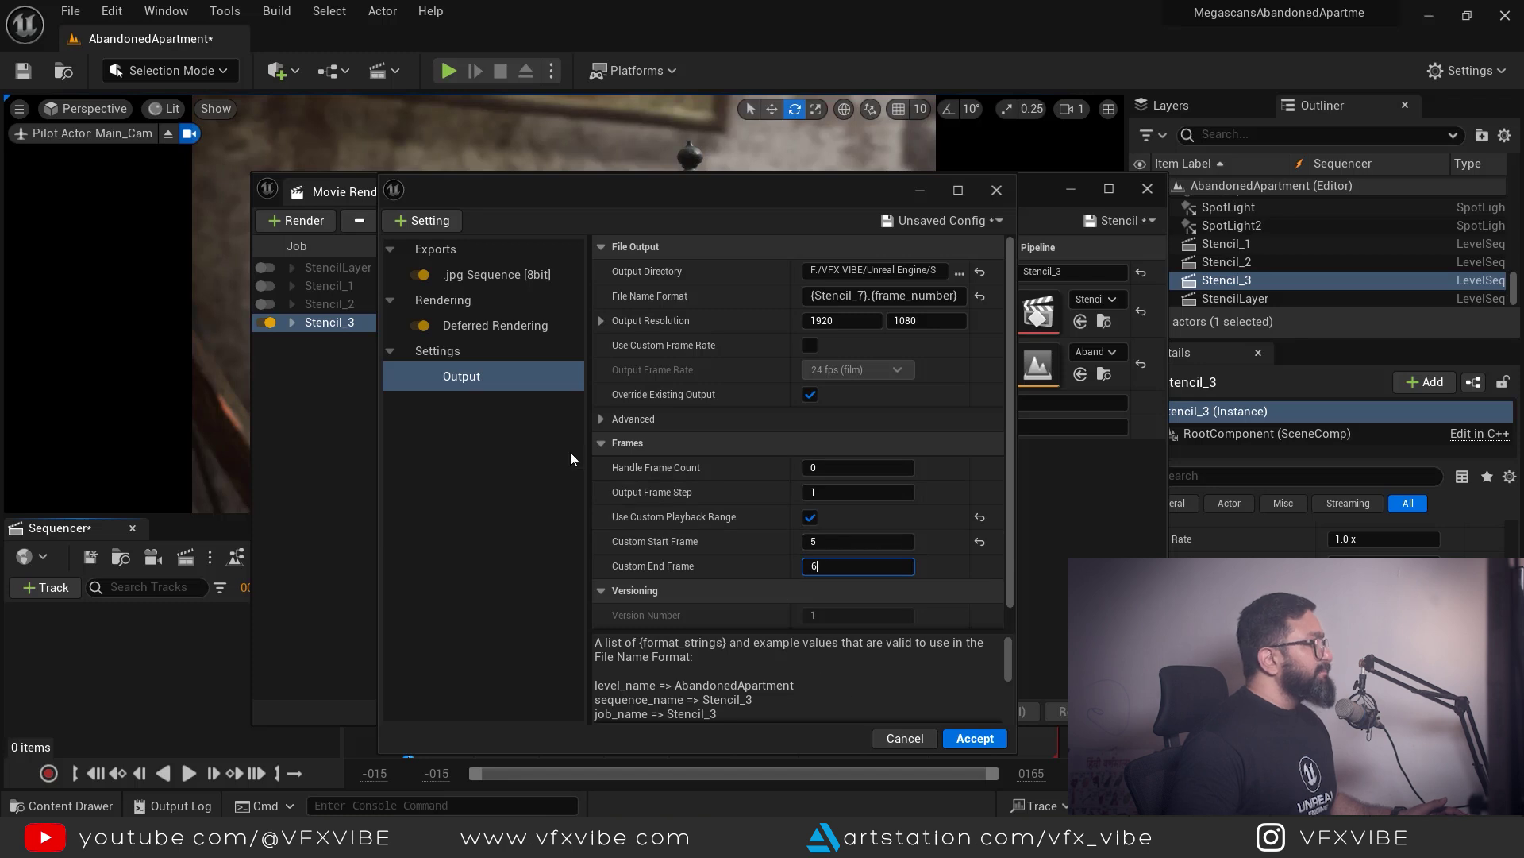
Remove the .jpg Sequence export from the job and add an .exr Sequence [16bit] export instead.
{"action": "left_click", "coordinate": [486, 276]}
{"action": "key", "text": "Delete"}
{"action": "left_click", "coordinate": [423, 219]}
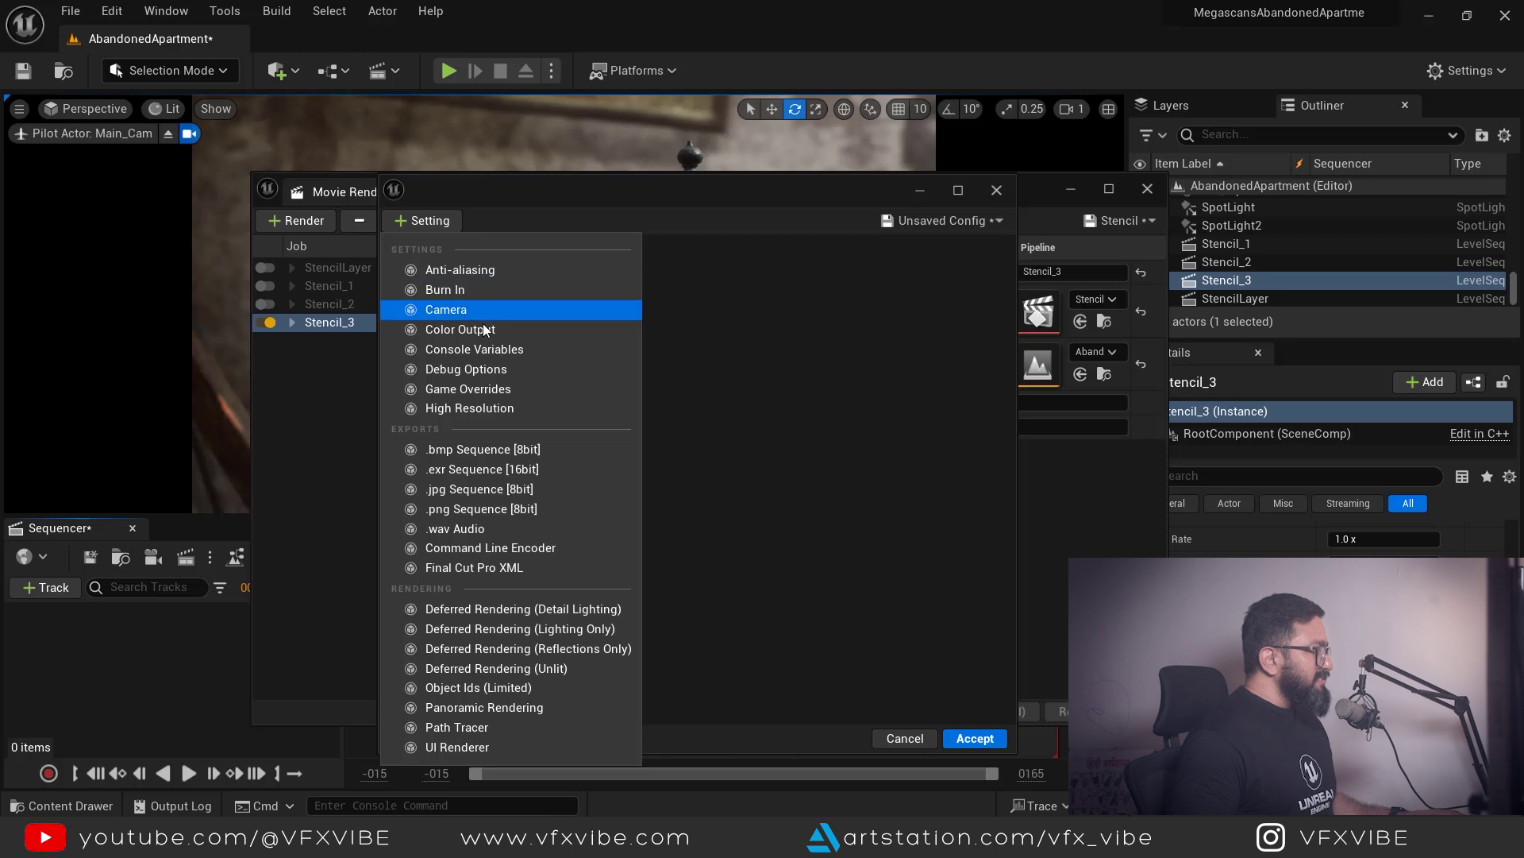
{"action": "left_click", "coordinate": [484, 470]}
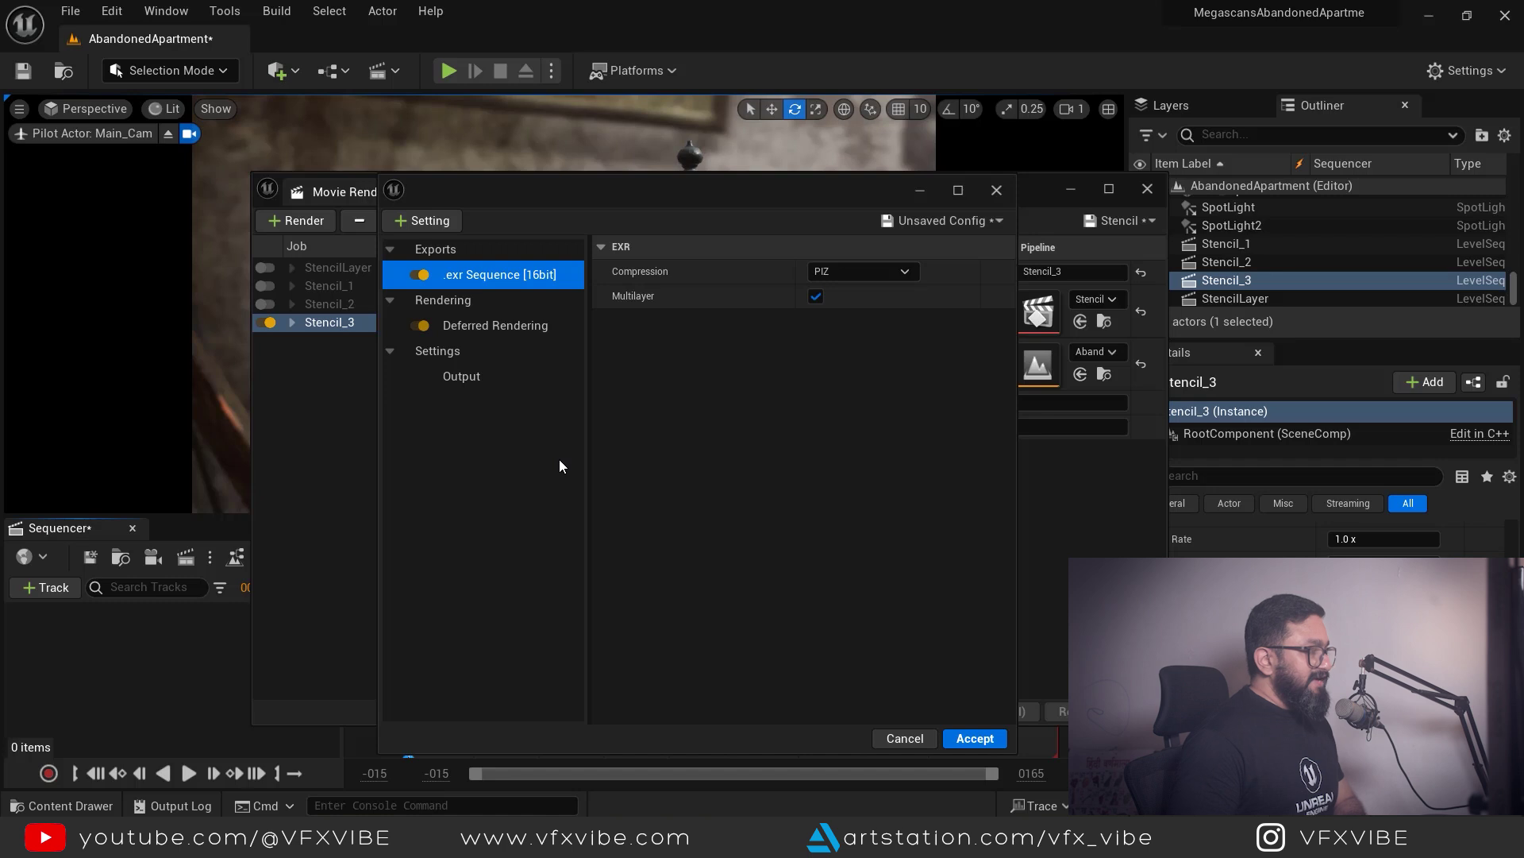
Add an actor layer entry to the stencil clip layers of Deferred Rendering and view the existing layers it offers.
{"action": "left_click", "coordinate": [508, 326]}
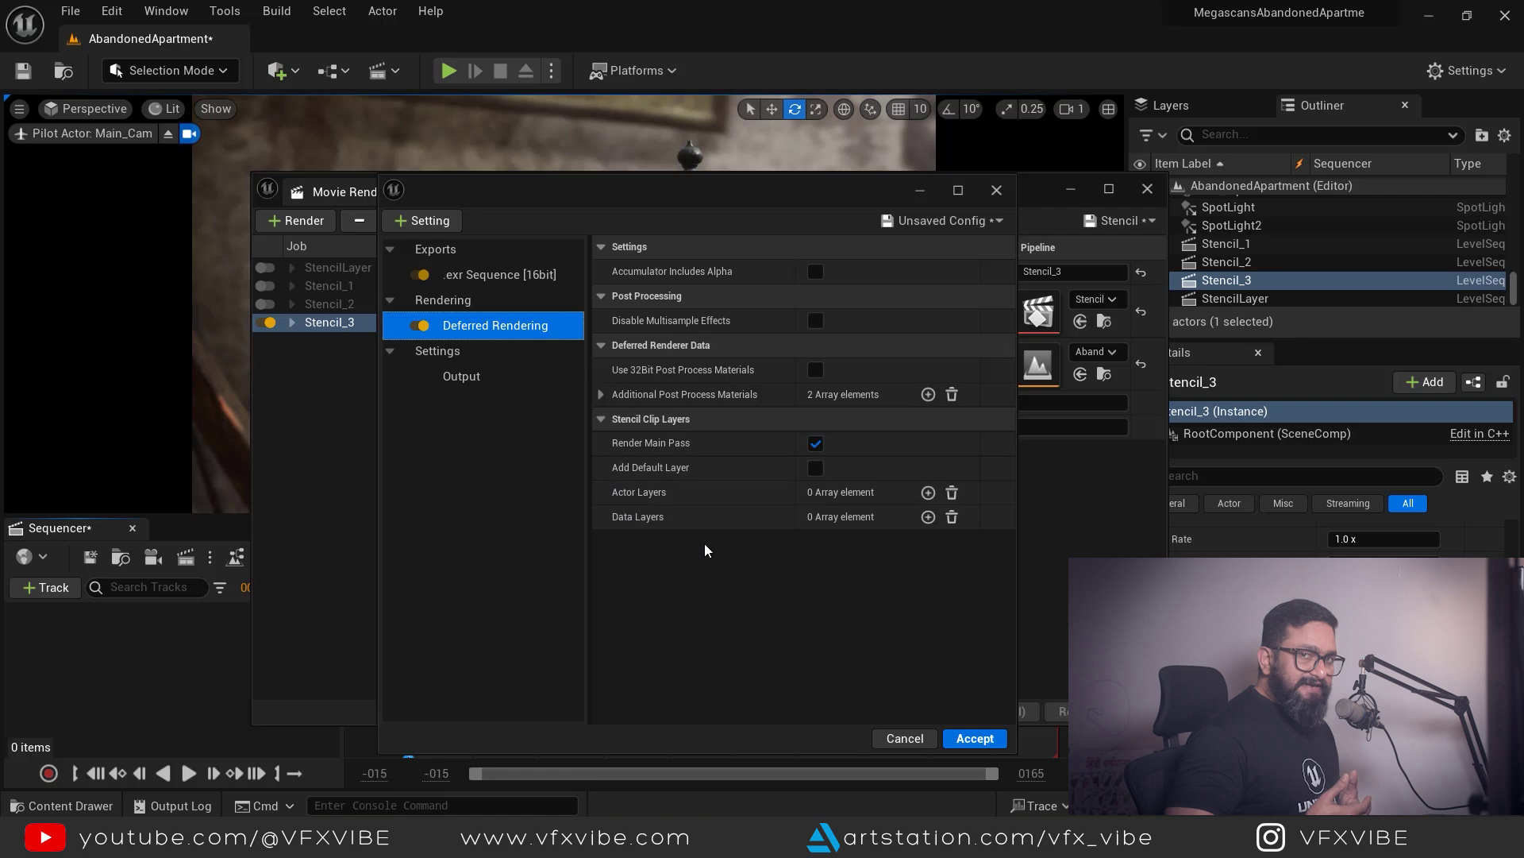
{"action": "mouse_move", "coordinate": [642, 500]}
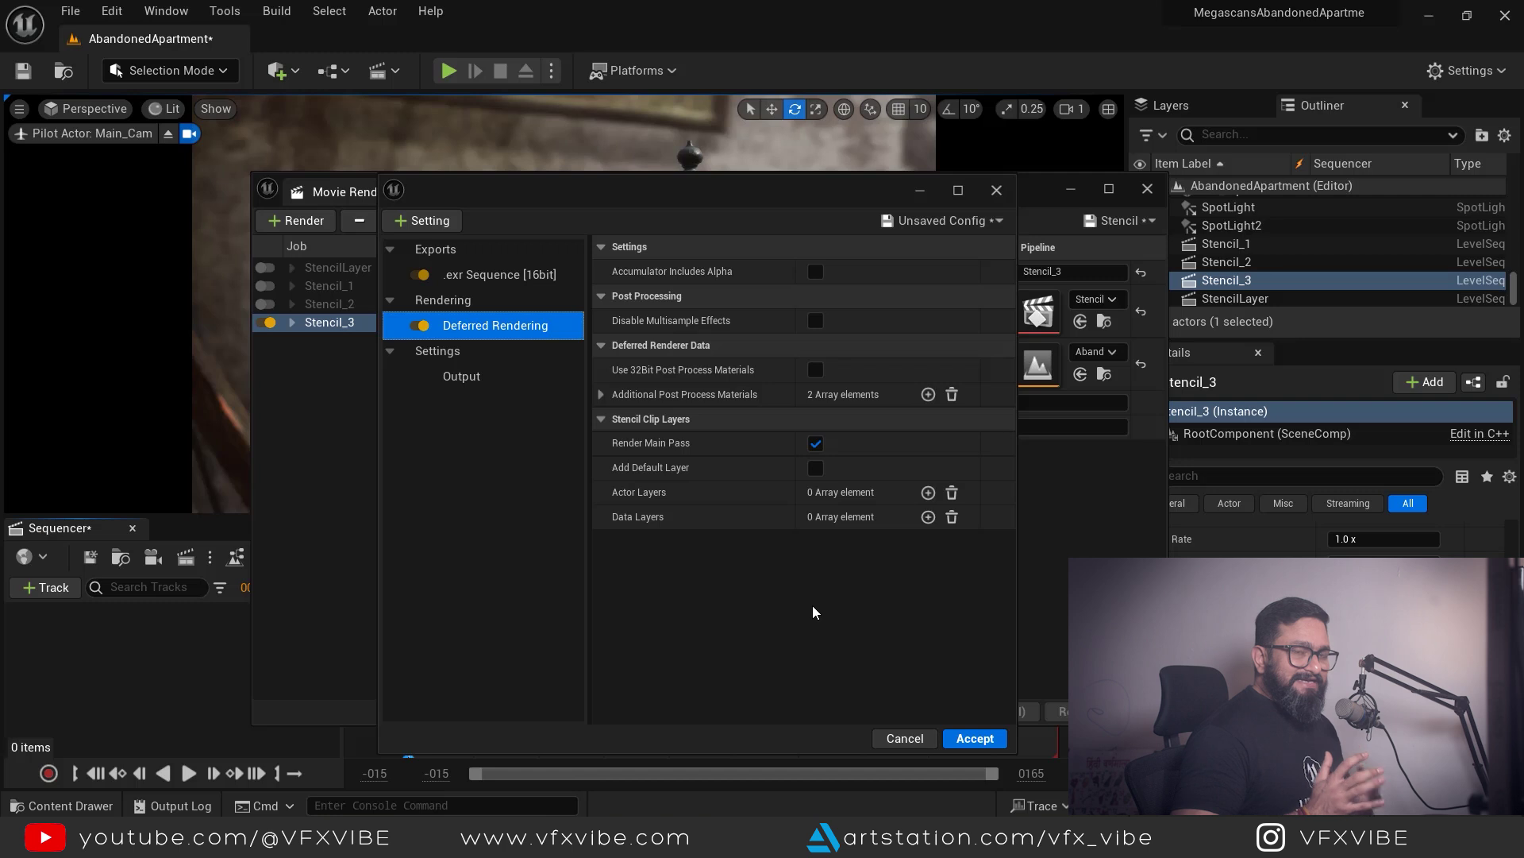
{"action": "left_click", "coordinate": [927, 491]}
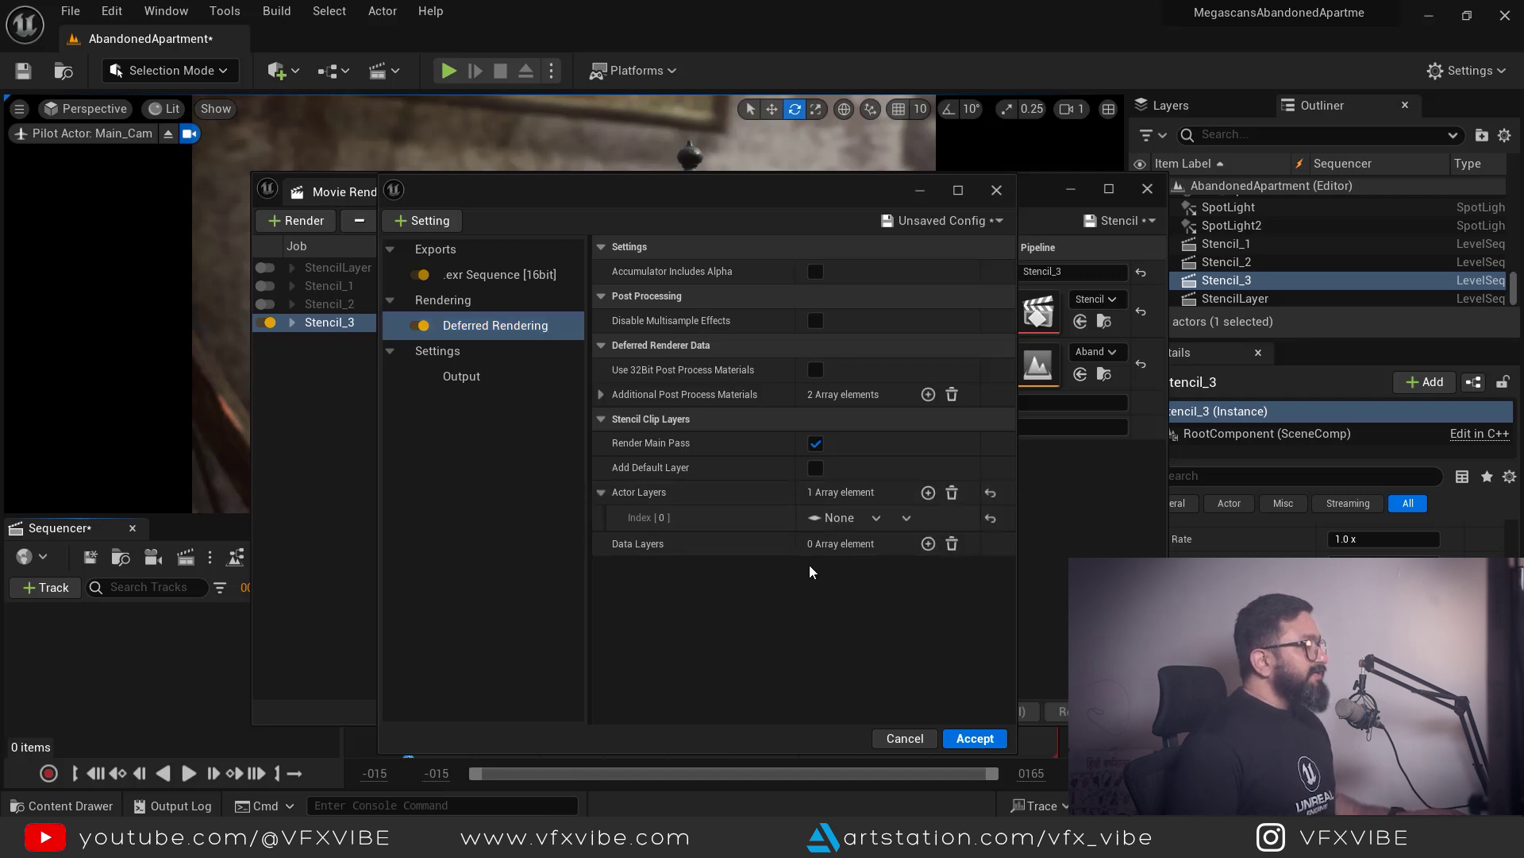
{"action": "left_click", "coordinate": [875, 517]}
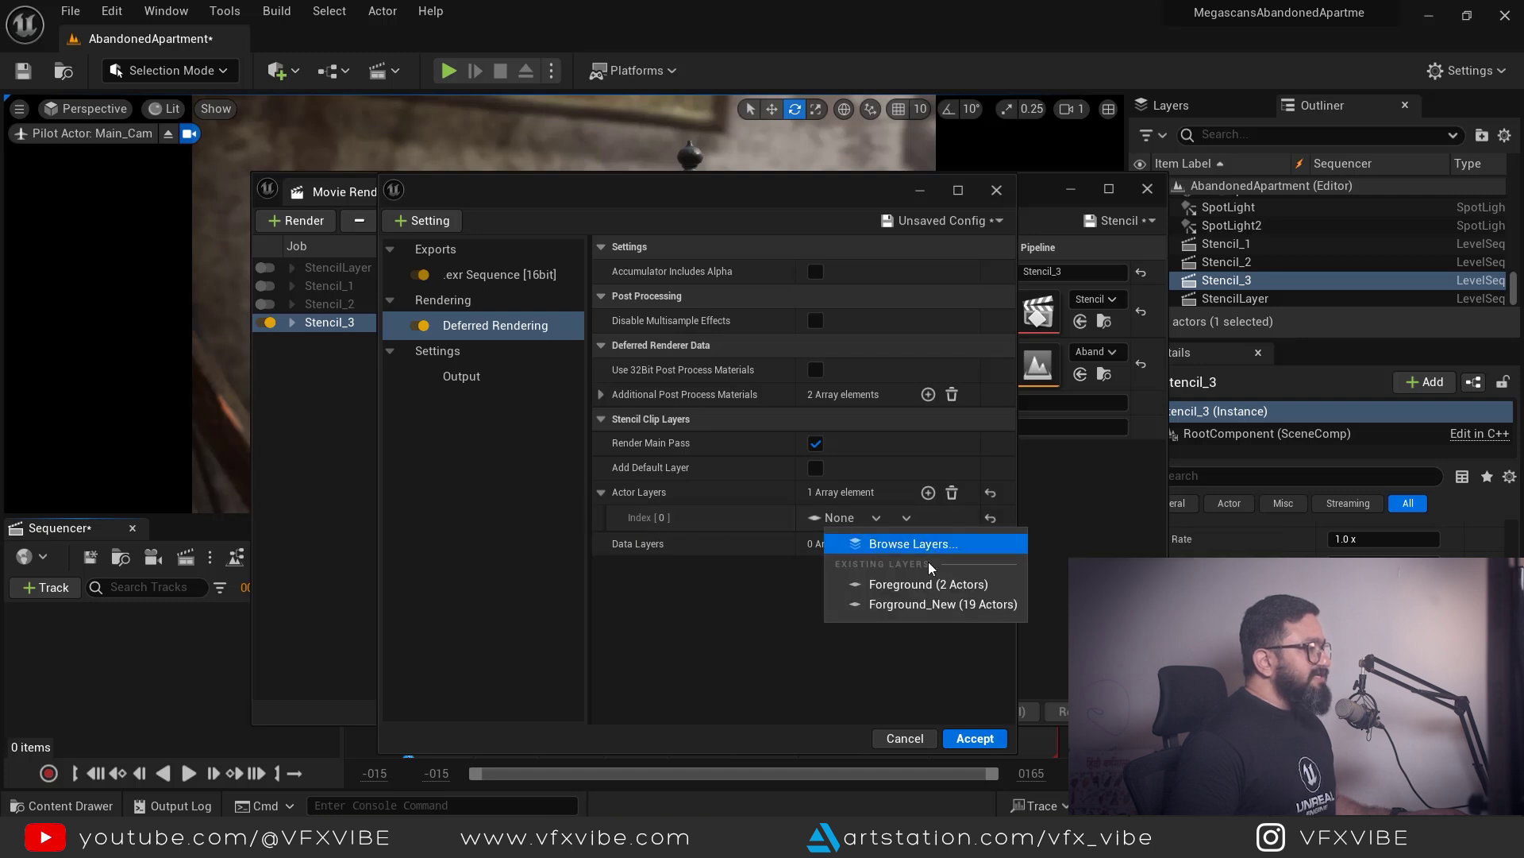
{"action": "left_click", "coordinate": [770, 665]}
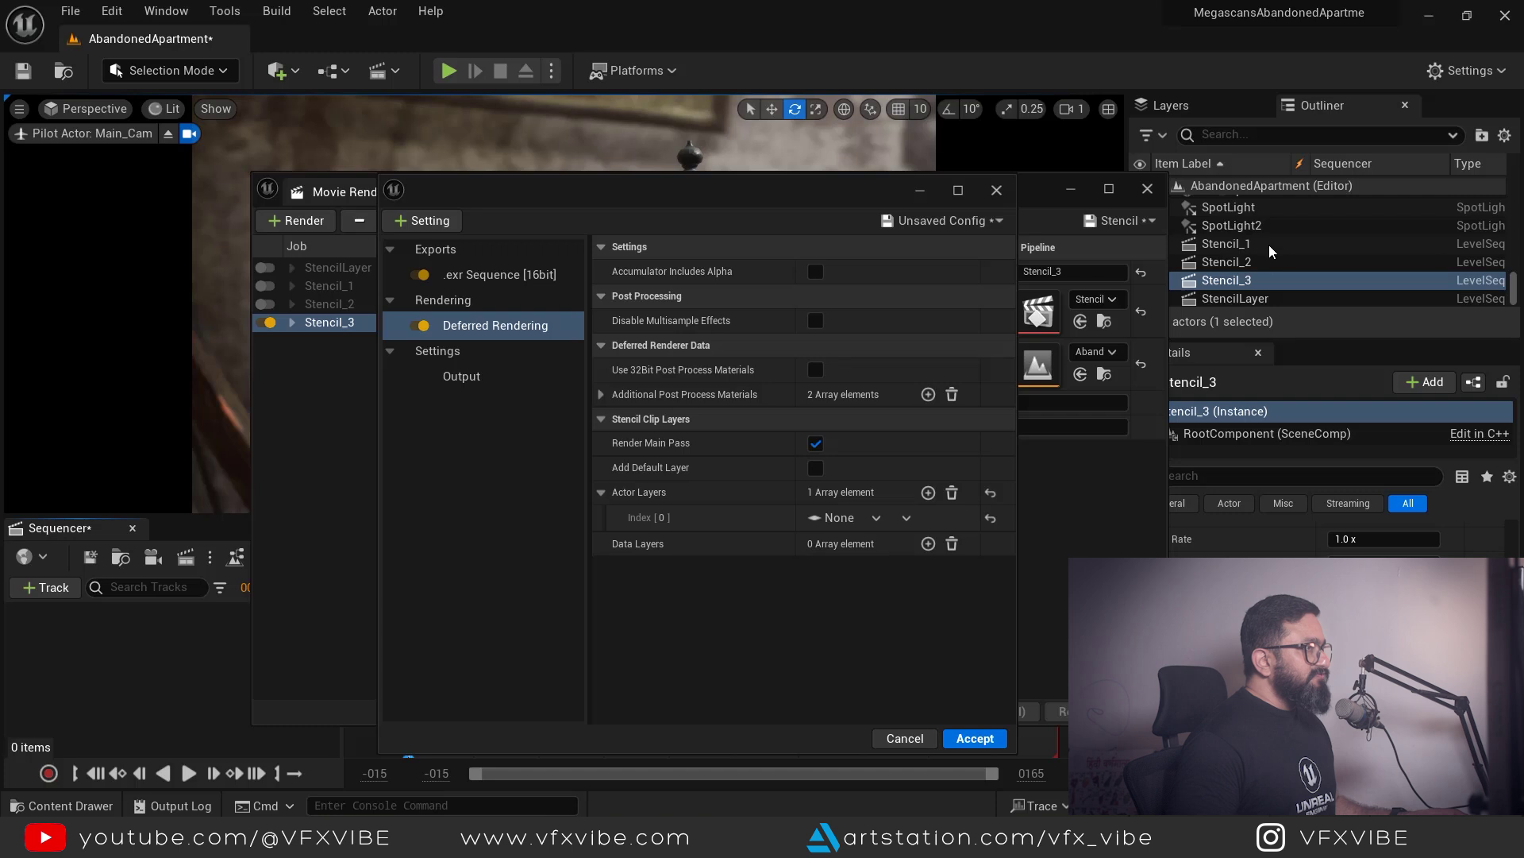
Close the level's Layers list and reopen it with Browse Layers from the empty actor layer entry.
{"action": "left_click", "coordinate": [1213, 112]}
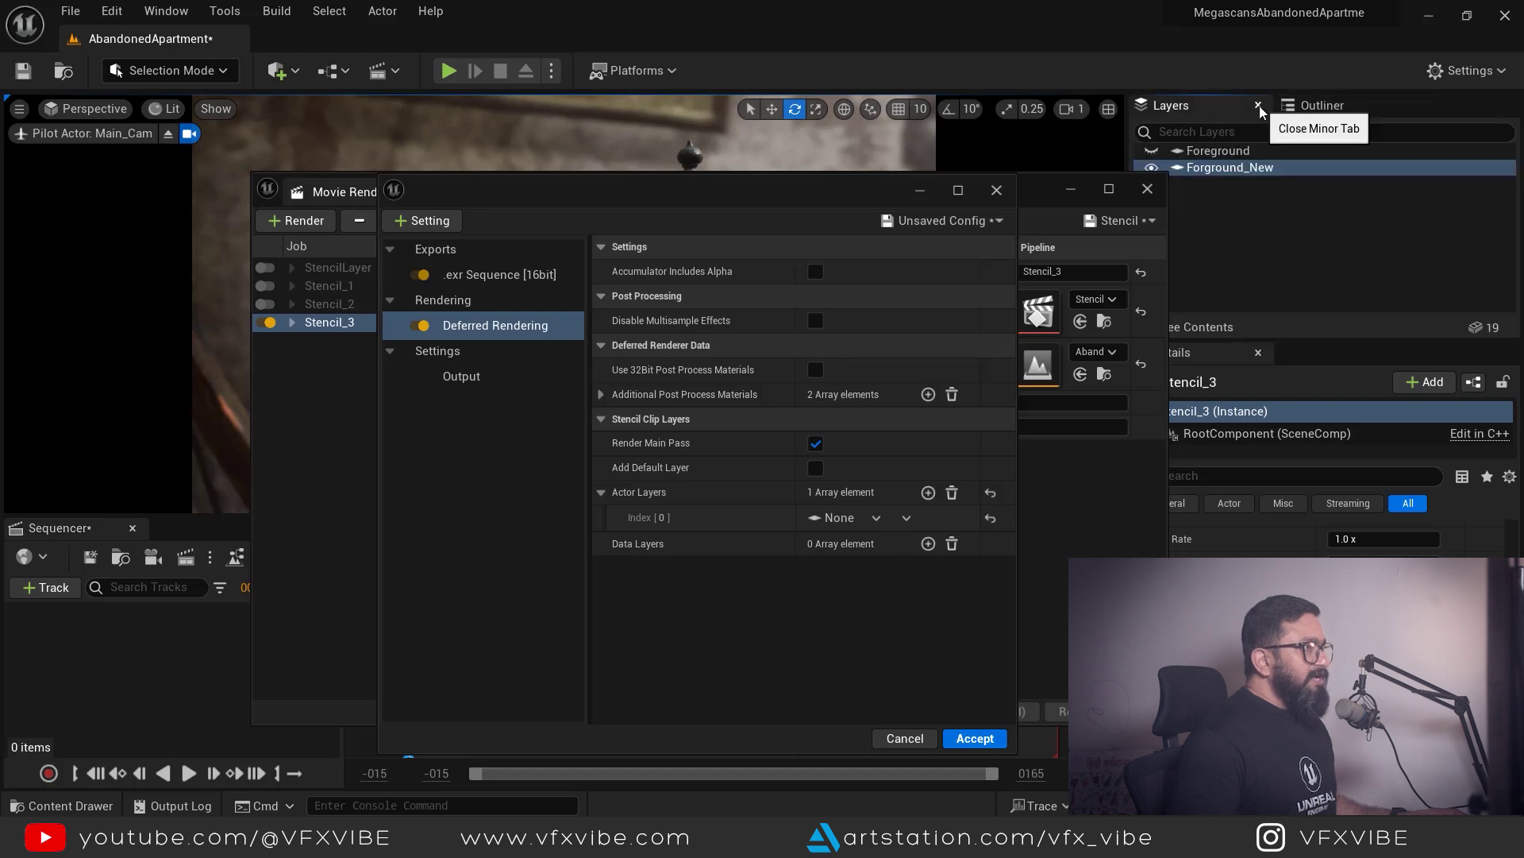
{"action": "left_click", "coordinate": [1259, 106]}
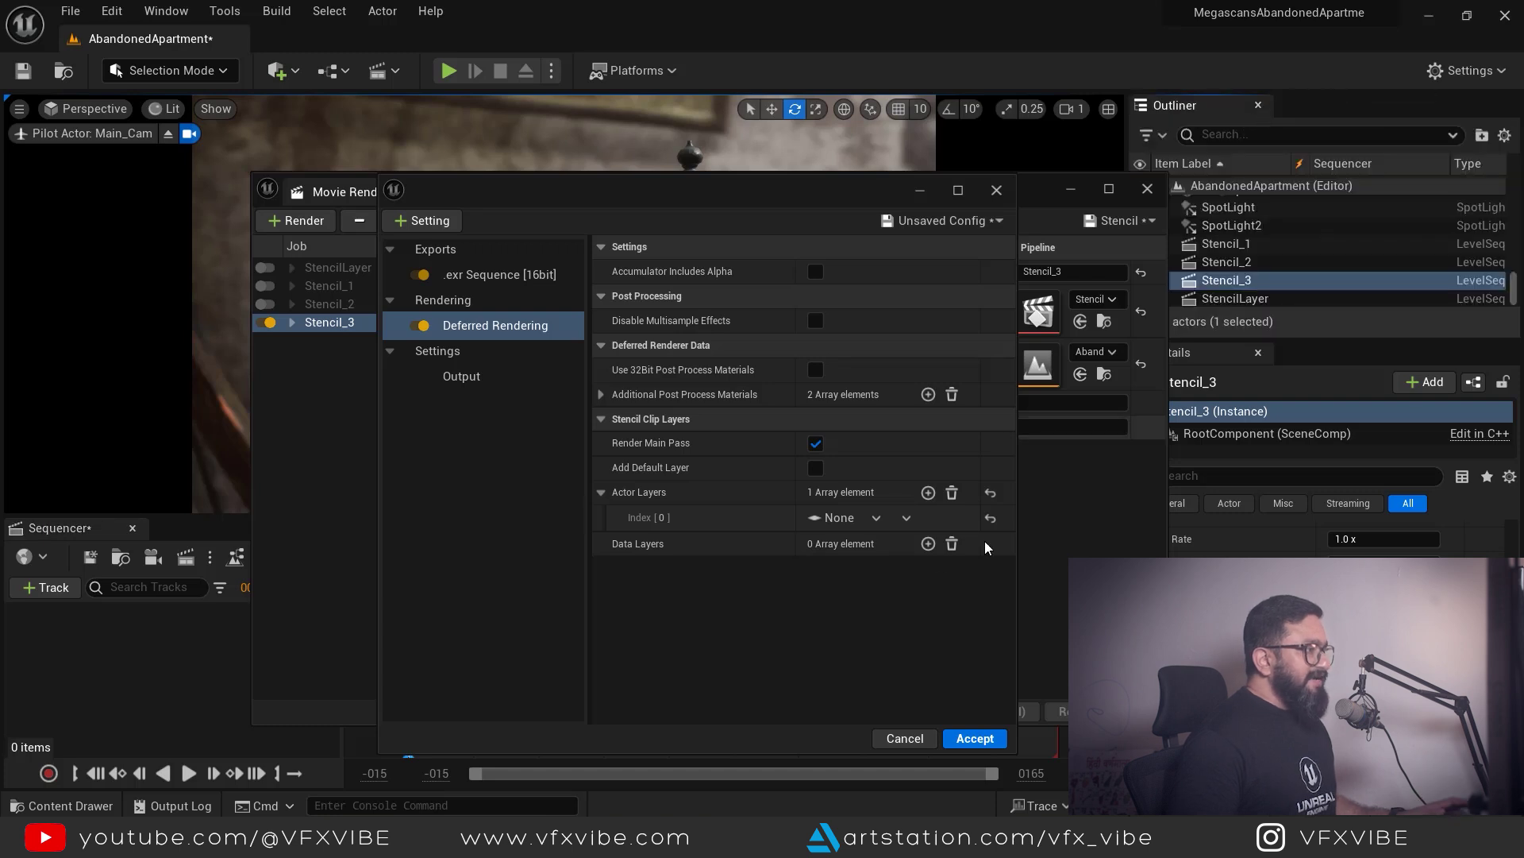
{"action": "left_click", "coordinate": [877, 519]}
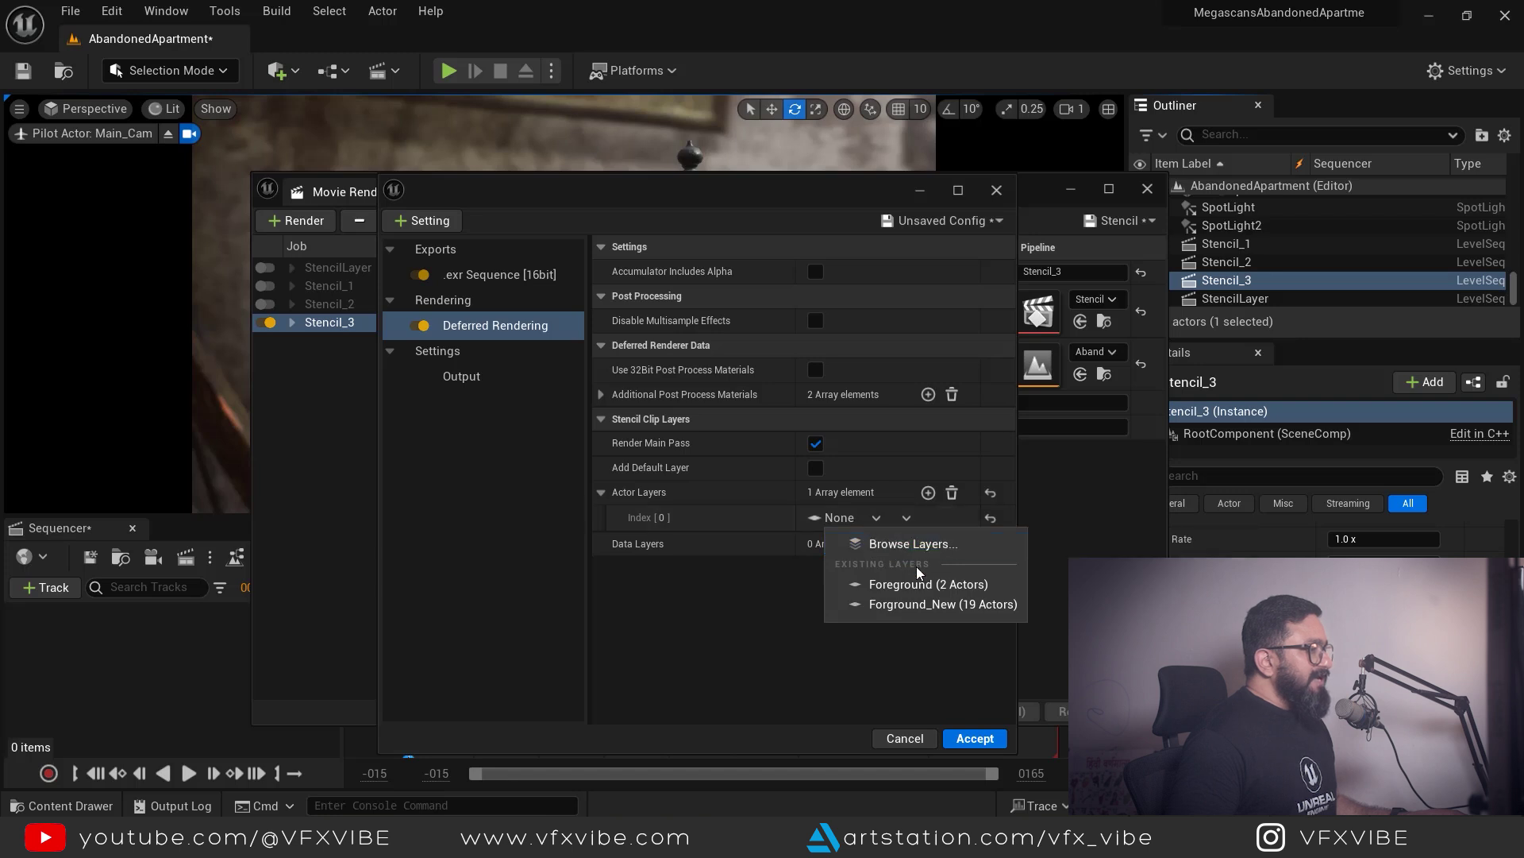
{"action": "left_click", "coordinate": [908, 546]}
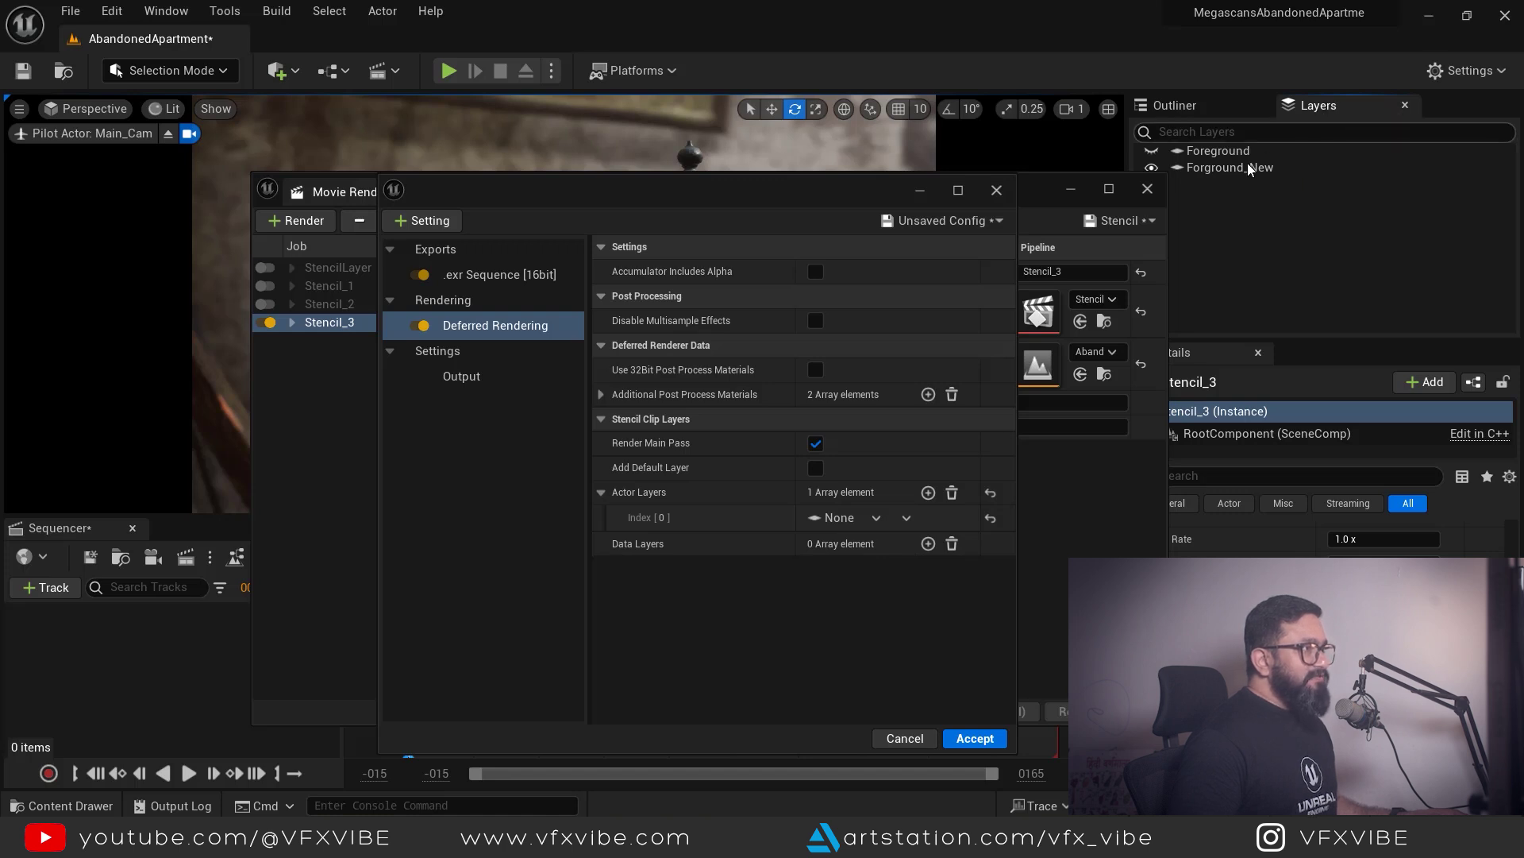
Move the render windows clear of the Layers list and delete the Forground_New and Foreground layers.
{"action": "left_click_drag", "start_coordinate": [852, 187], "coordinate": [746, 200]}
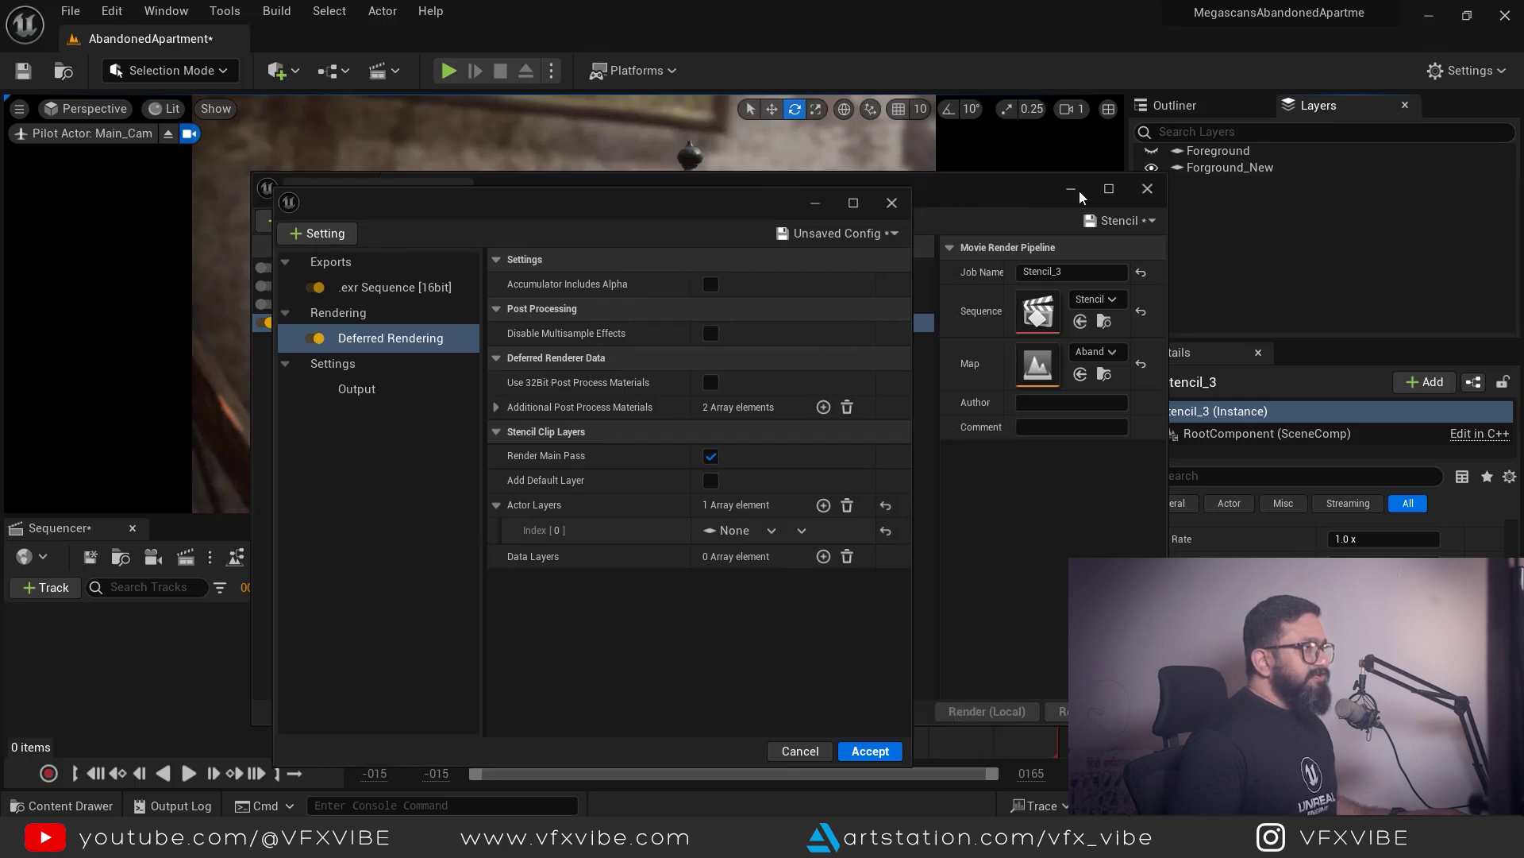
{"action": "left_click_drag", "start_coordinate": [1017, 189], "coordinate": [862, 198]}
{"action": "left_click", "coordinate": [1213, 168]}
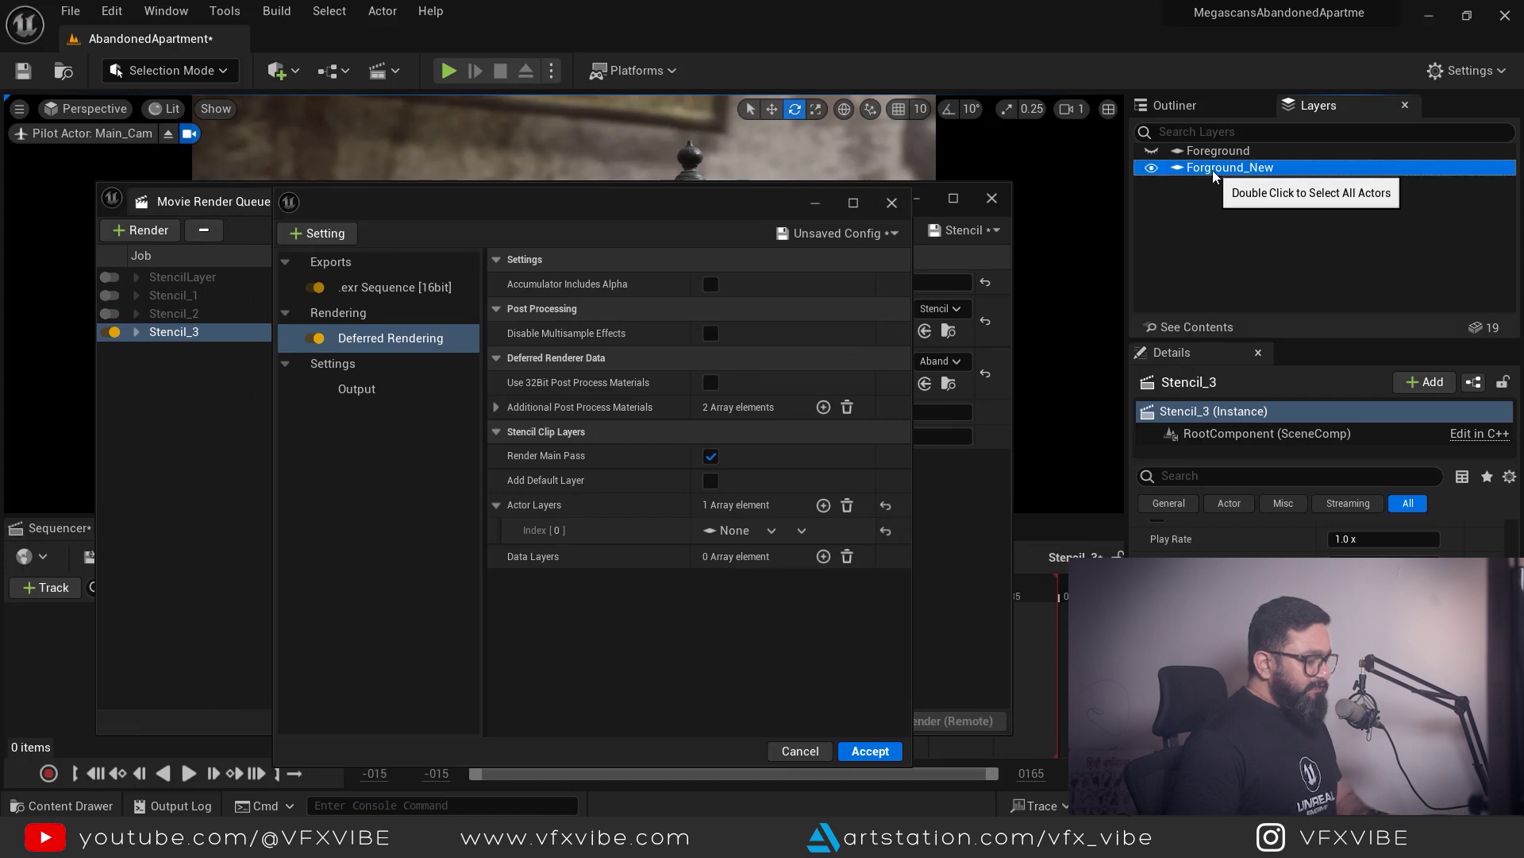
{"action": "key", "text": "Delete"}
{"action": "left_click", "coordinate": [1212, 151]}
{"action": "key", "text": "Delete"}
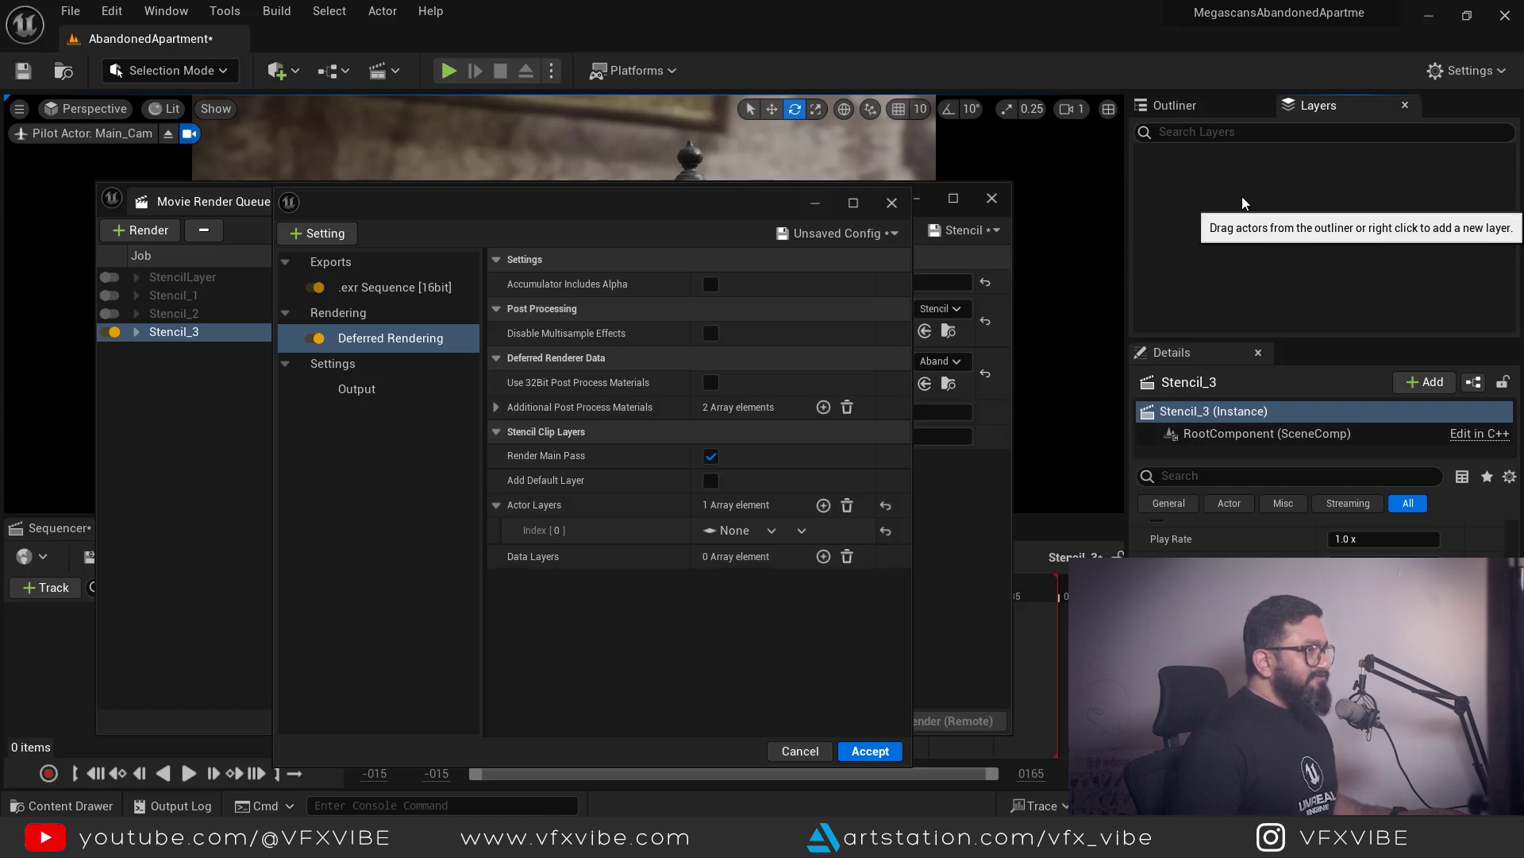
Create an empty layer named Foregound.
{"action": "right_click", "coordinate": [1225, 179]}
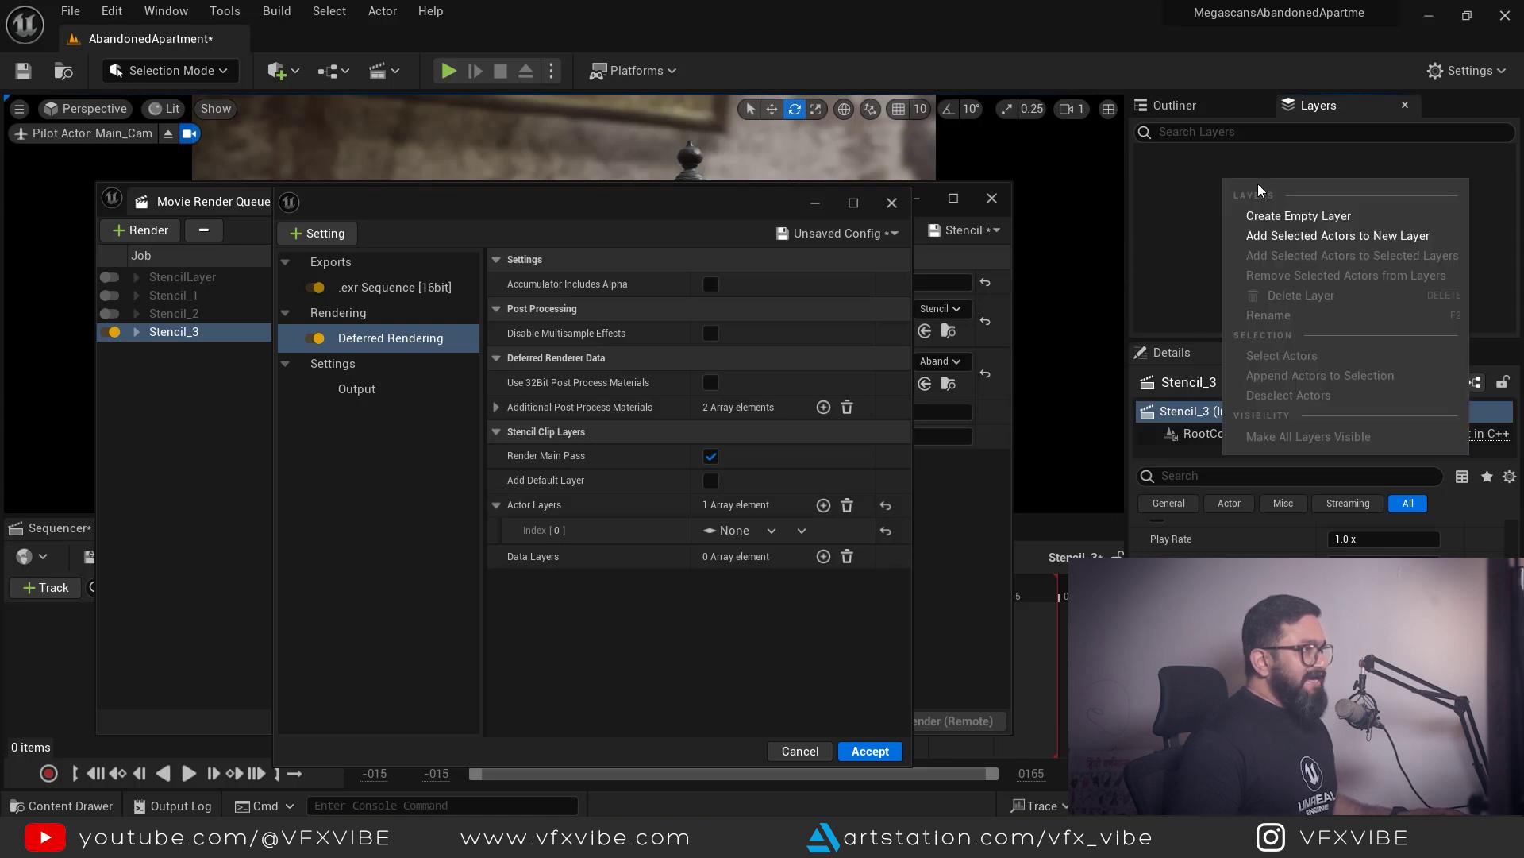
{"action": "left_click", "coordinate": [1285, 219]}
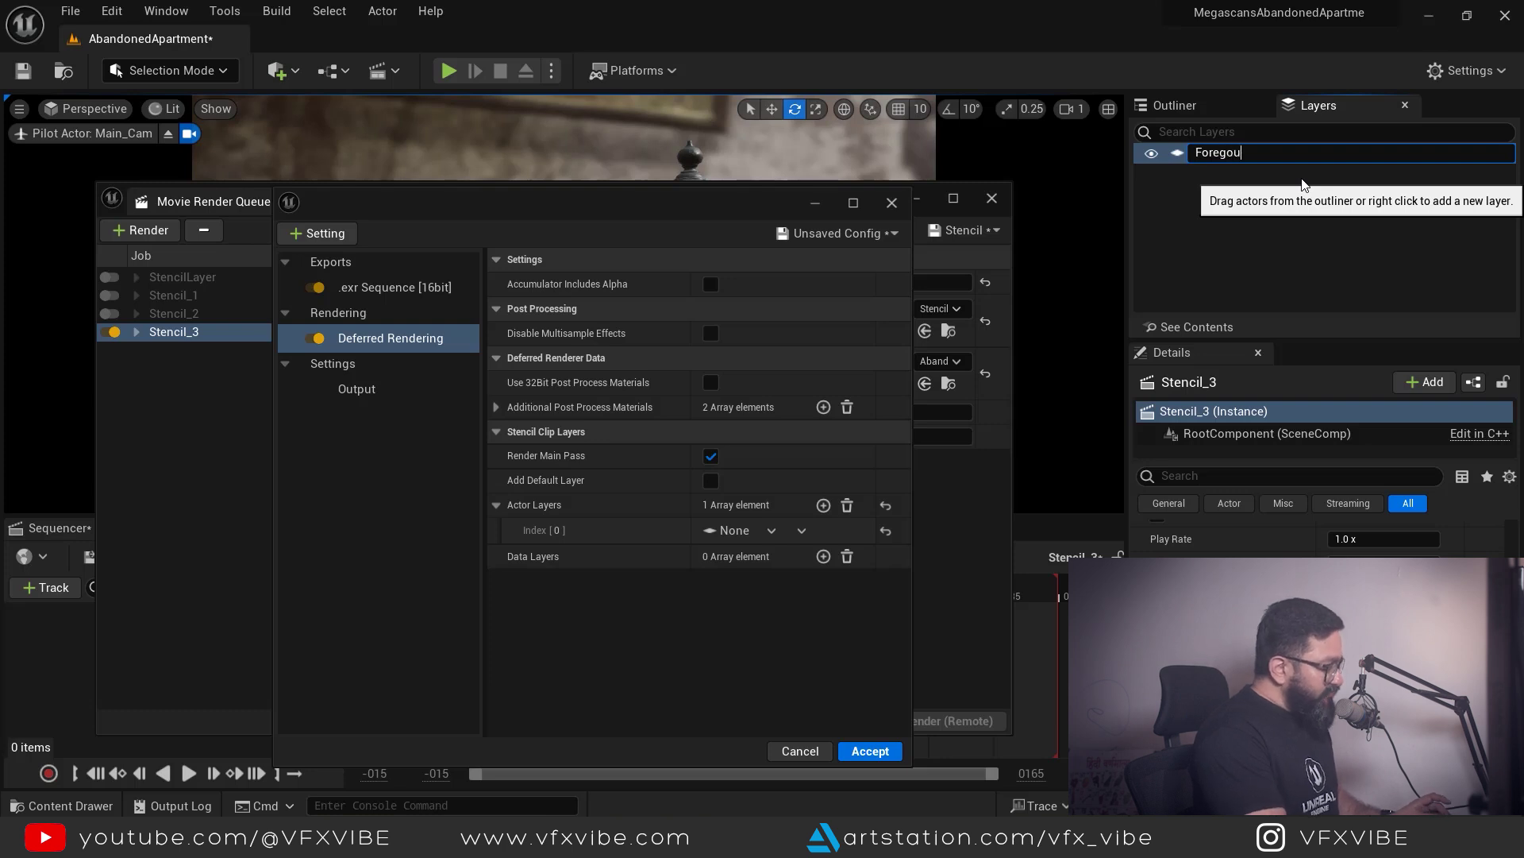
{"action": "type", "text": "Foregound"}
{"action": "key", "text": "Return"}
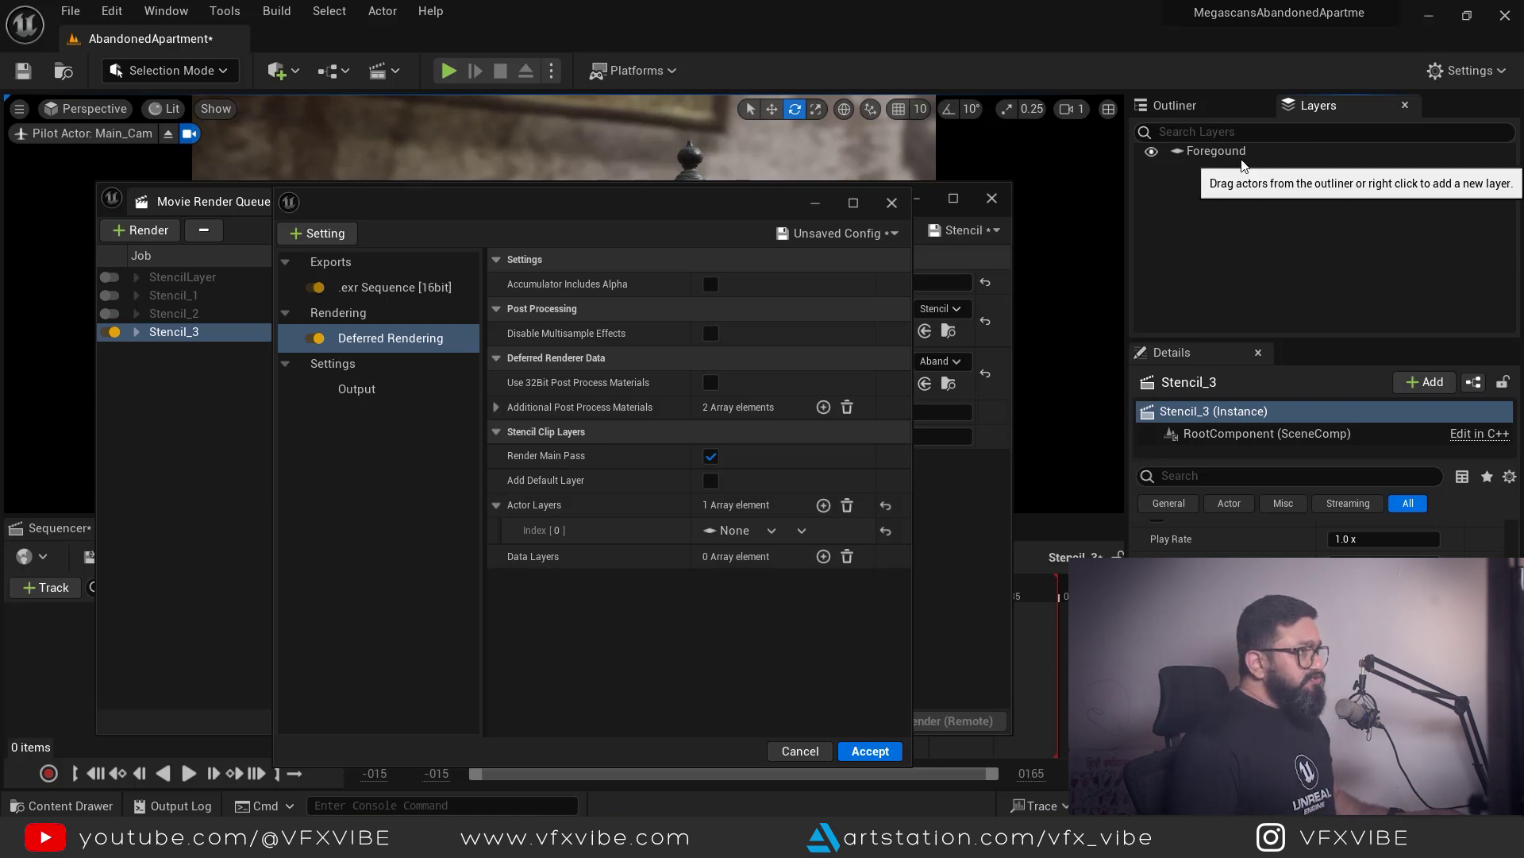
Minimize the render windows, find the ForStencil folder in the Outliner, and hide and reshow it to check which objects it contains.
{"action": "left_click", "coordinate": [814, 202]}
{"action": "left_click", "coordinate": [915, 196]}
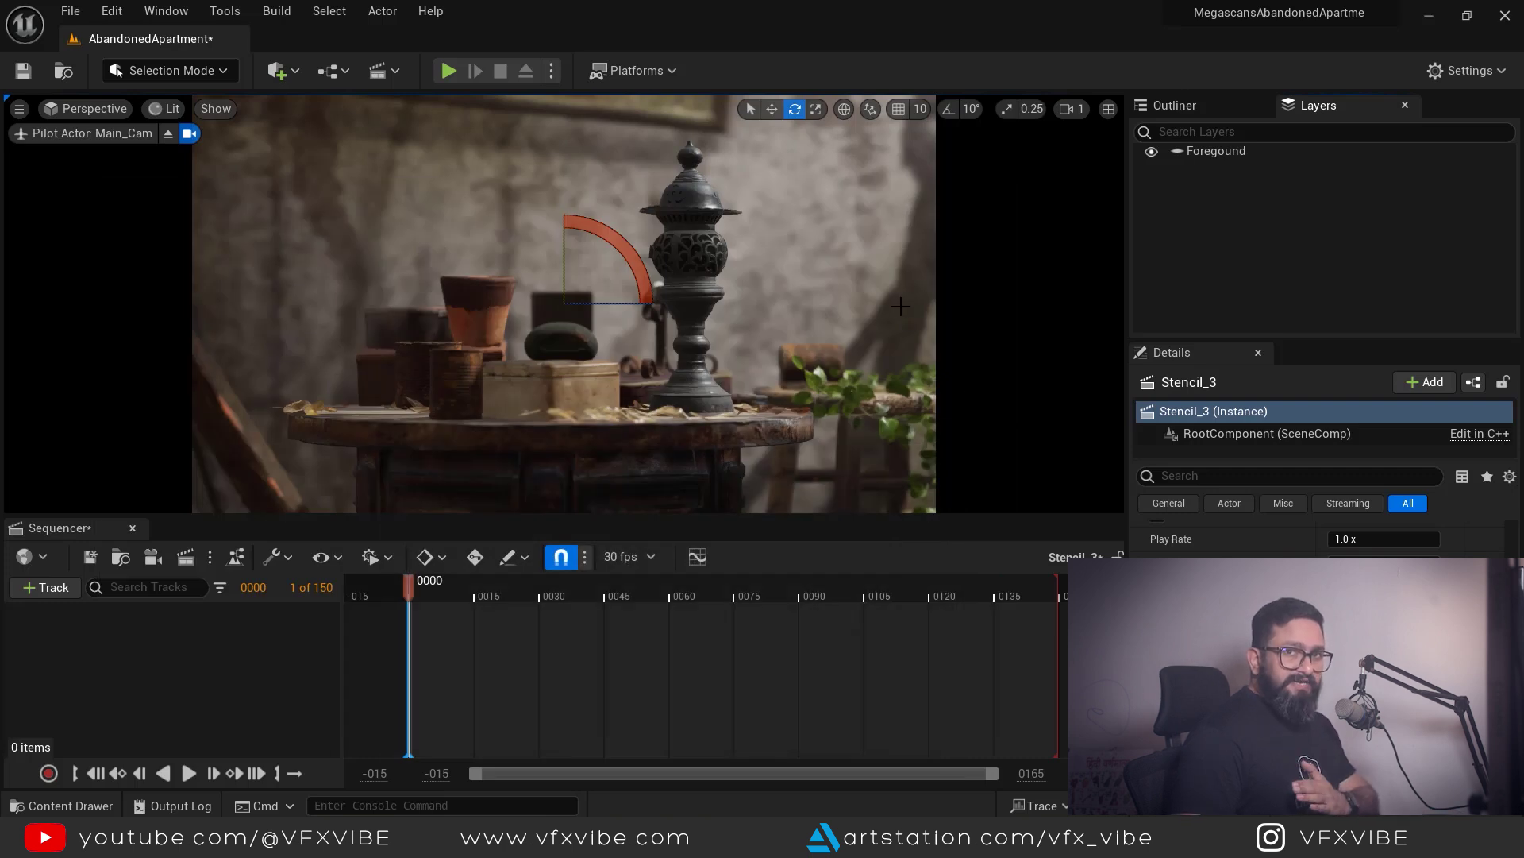
{"action": "left_click", "coordinate": [1175, 105]}
{"action": "scroll", "coordinate": [1261, 251], "scroll_direction": "up", "scroll_amount": 10}
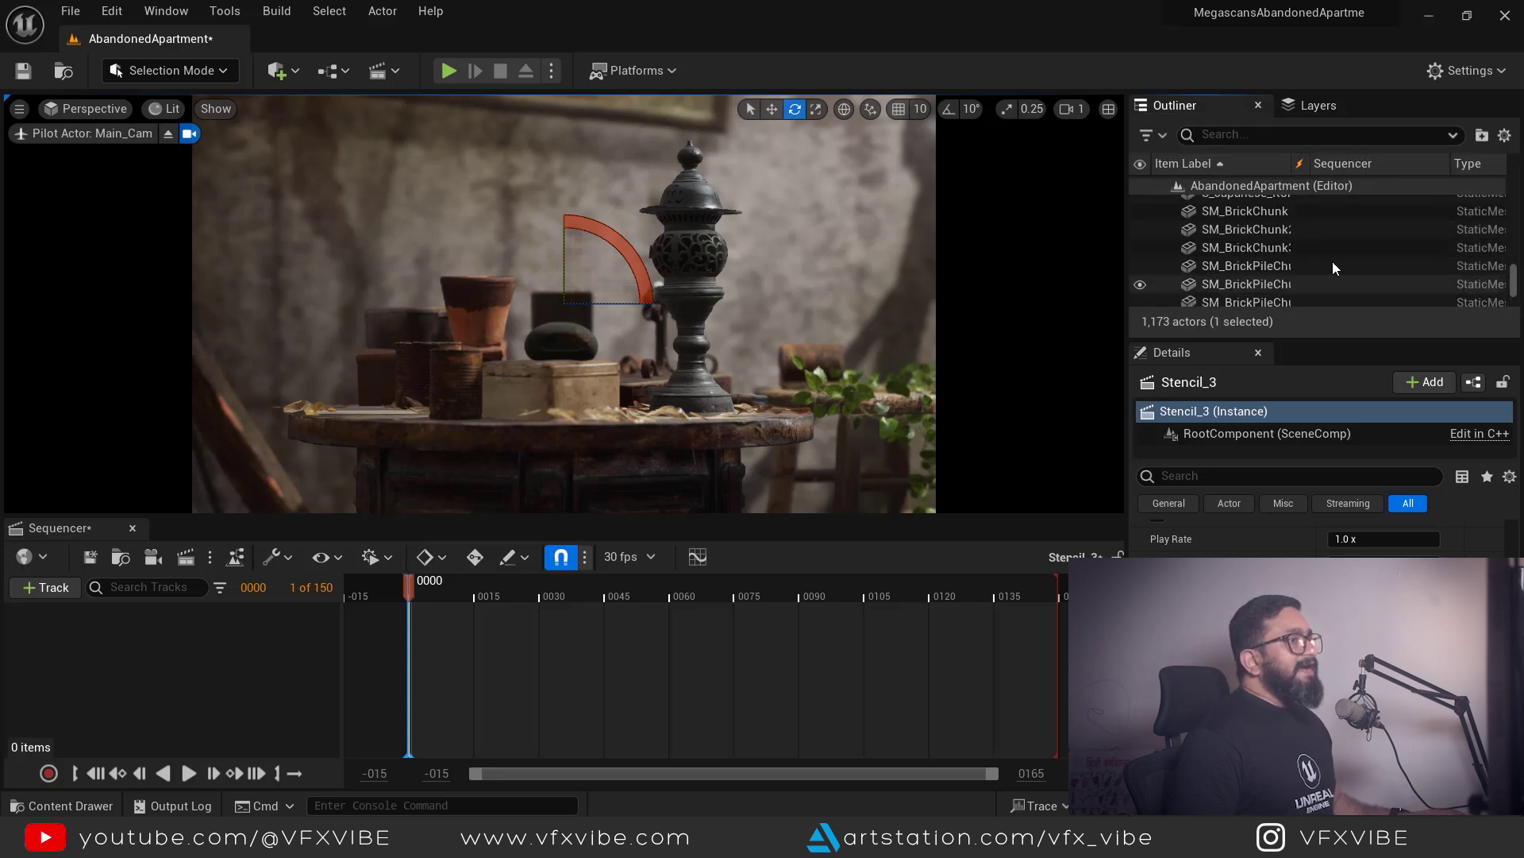
{"action": "left_click_drag", "start_coordinate": [1520, 278], "coordinate": [1511, 201]}
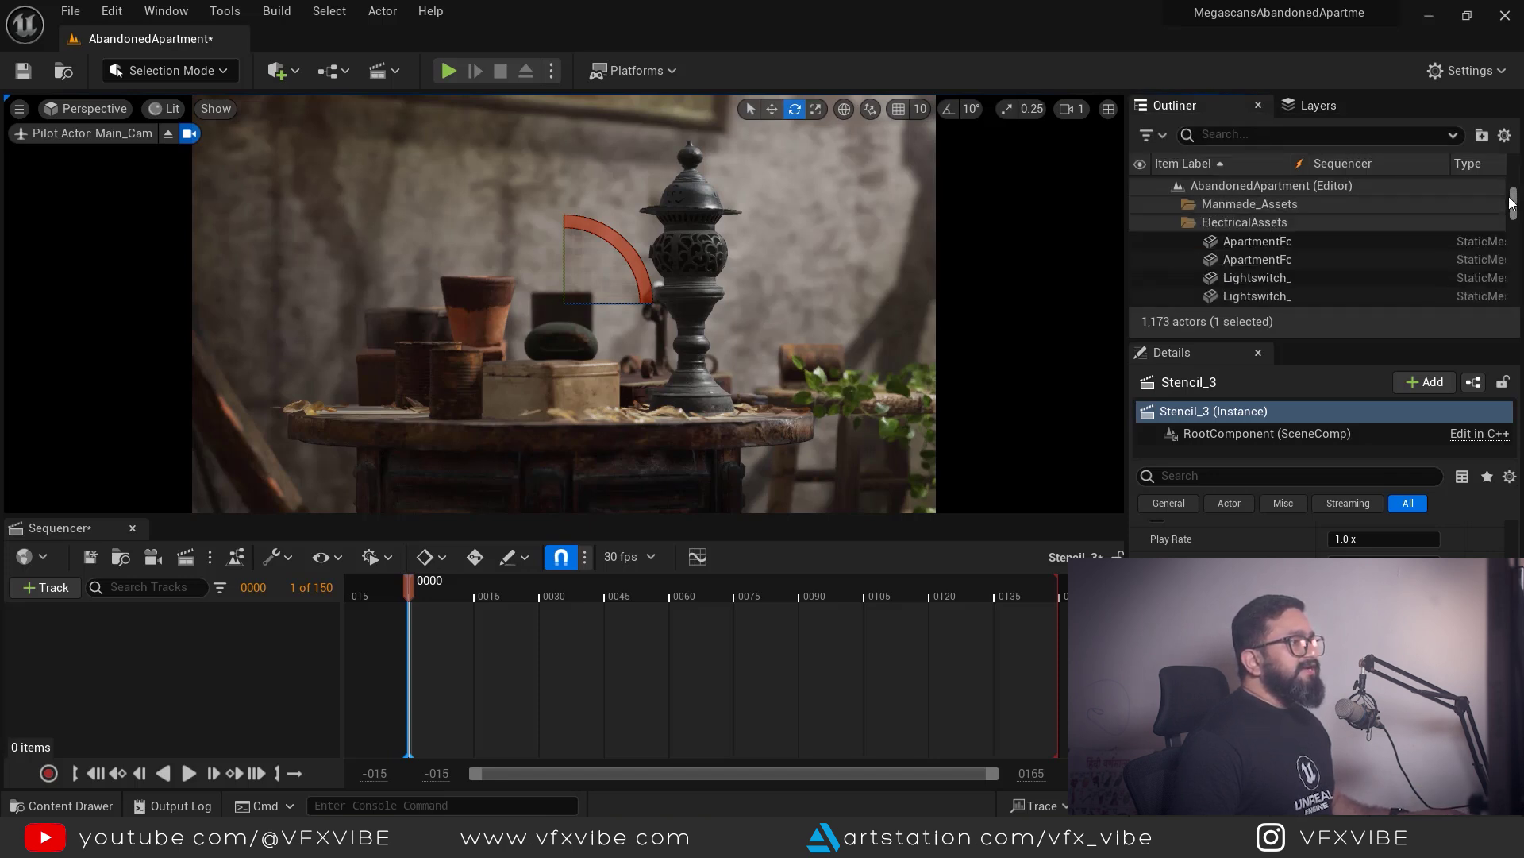
{"action": "scroll", "coordinate": [1276, 263], "scroll_direction": "down", "scroll_amount": 6}
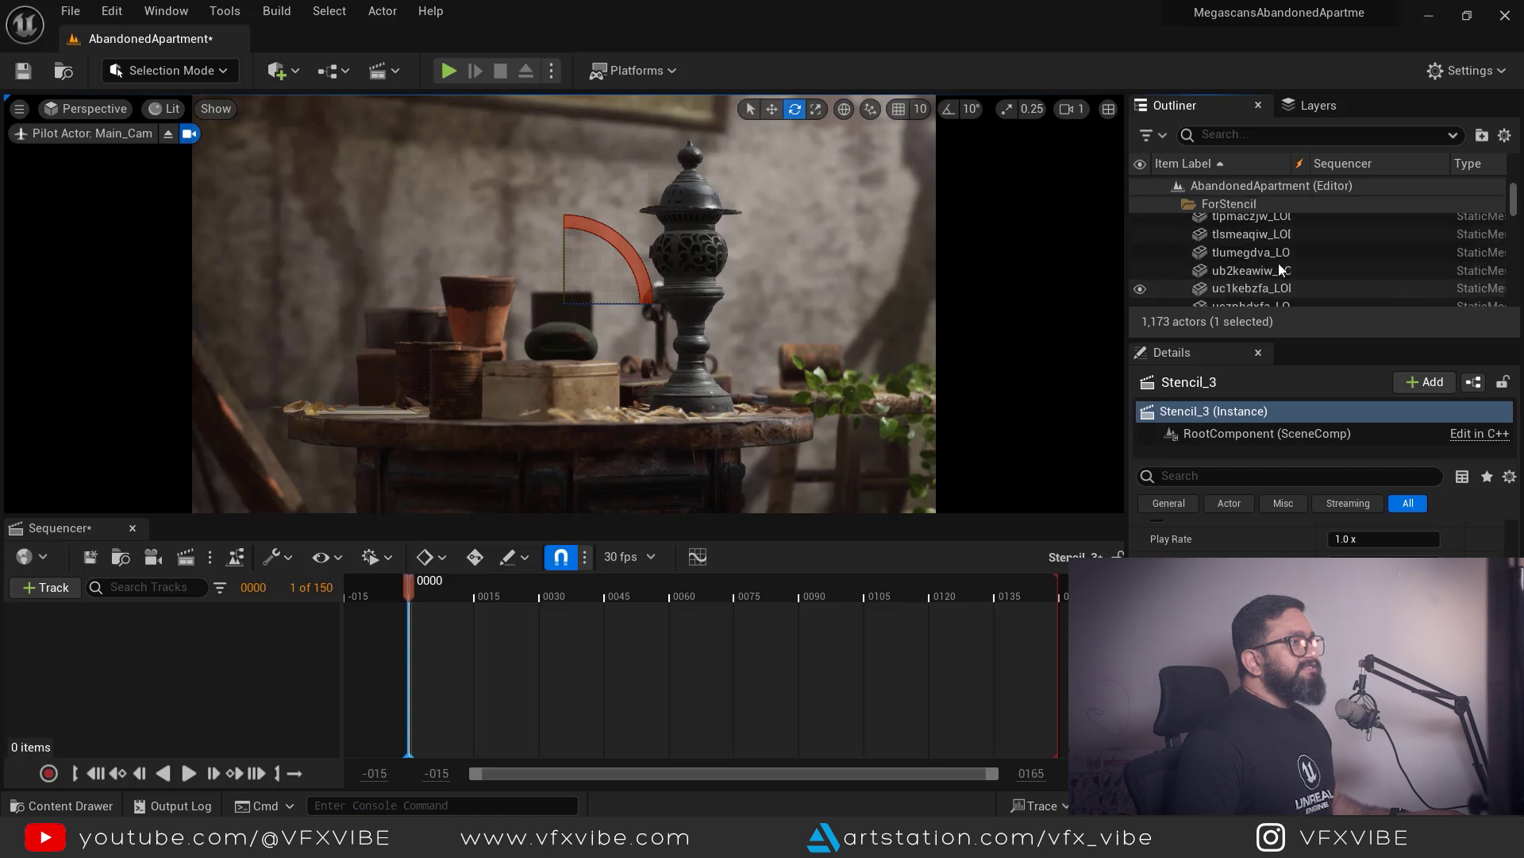
{"action": "scroll", "coordinate": [1288, 255], "scroll_direction": "up", "scroll_amount": 3}
{"action": "scroll", "coordinate": [1239, 255], "scroll_direction": "down", "scroll_amount": 2}
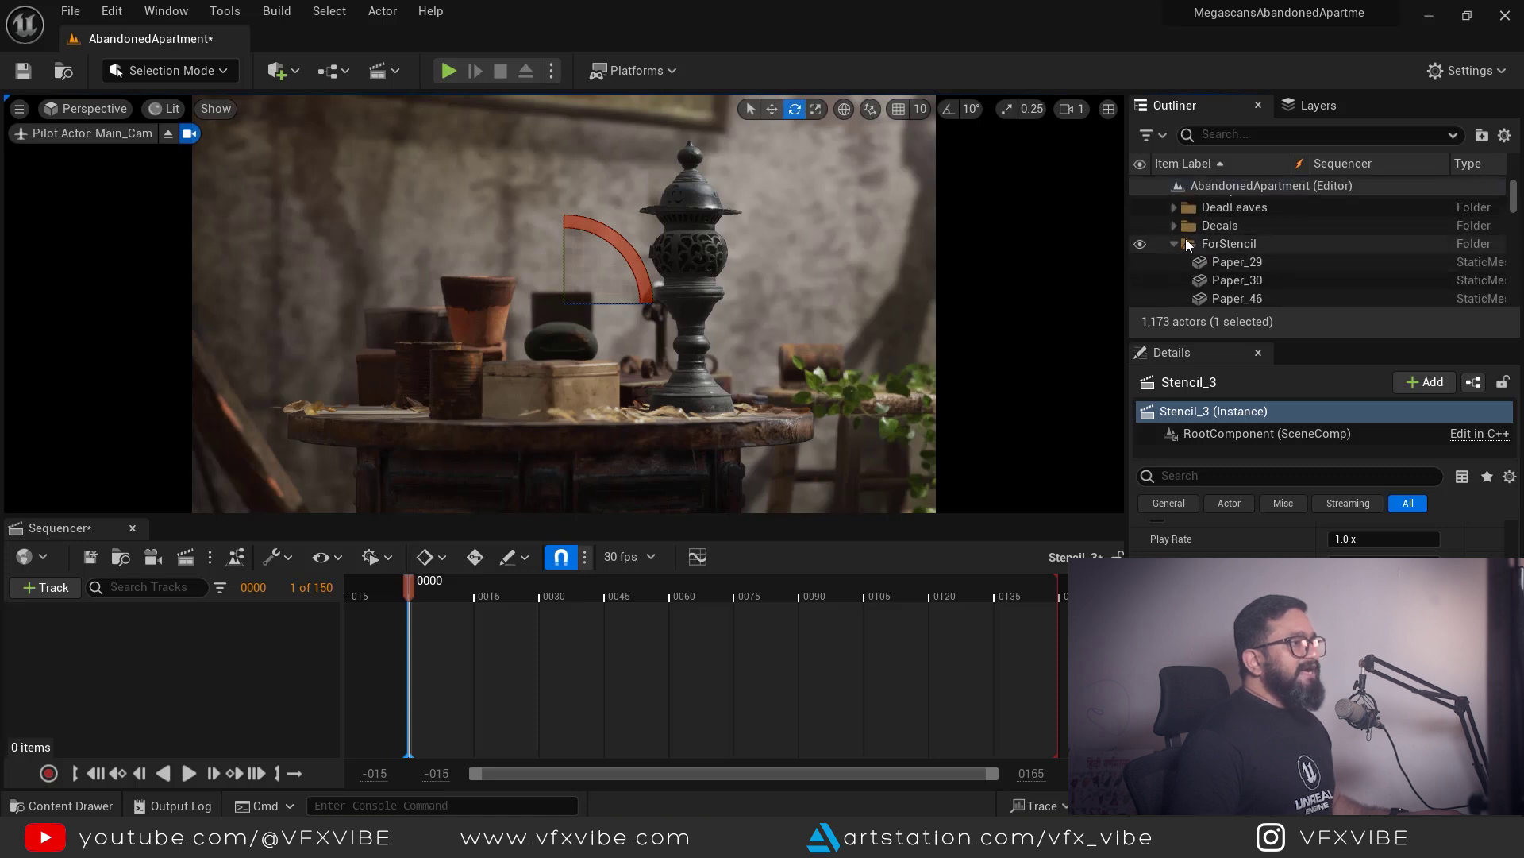
{"action": "left_click", "coordinate": [1175, 241]}
{"action": "left_click", "coordinate": [1140, 243]}
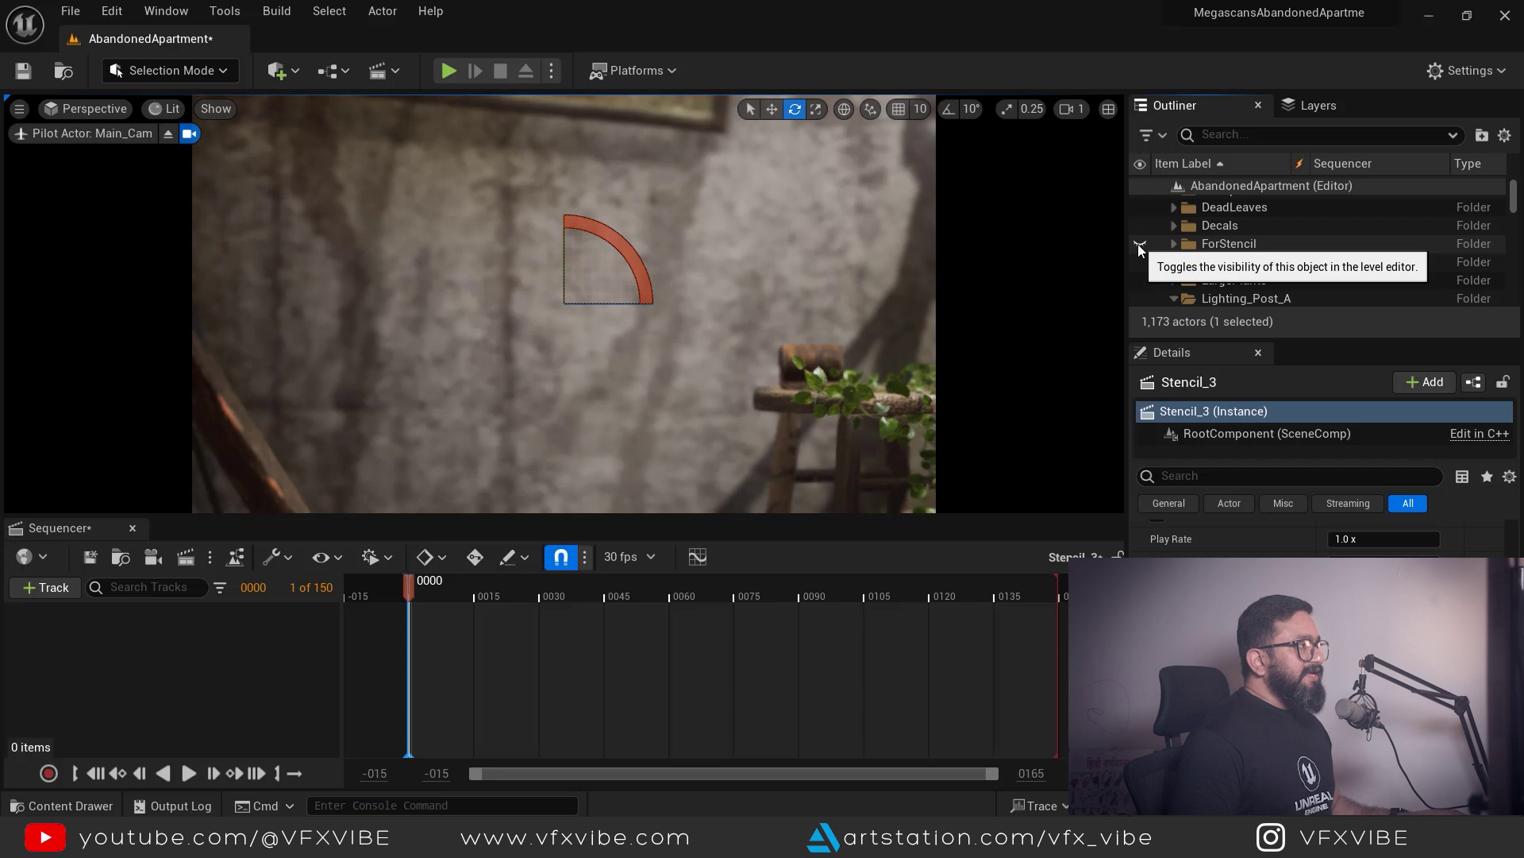
{"action": "left_click", "coordinate": [1141, 244]}
{"action": "left_click", "coordinate": [1174, 243]}
Select all actors in the ForStencil folder, from Paper_29 through Var1_LOD1.
{"action": "left_click", "coordinate": [1271, 263]}
{"action": "scroll", "coordinate": [1279, 264], "scroll_direction": "down", "scroll_amount": 3}
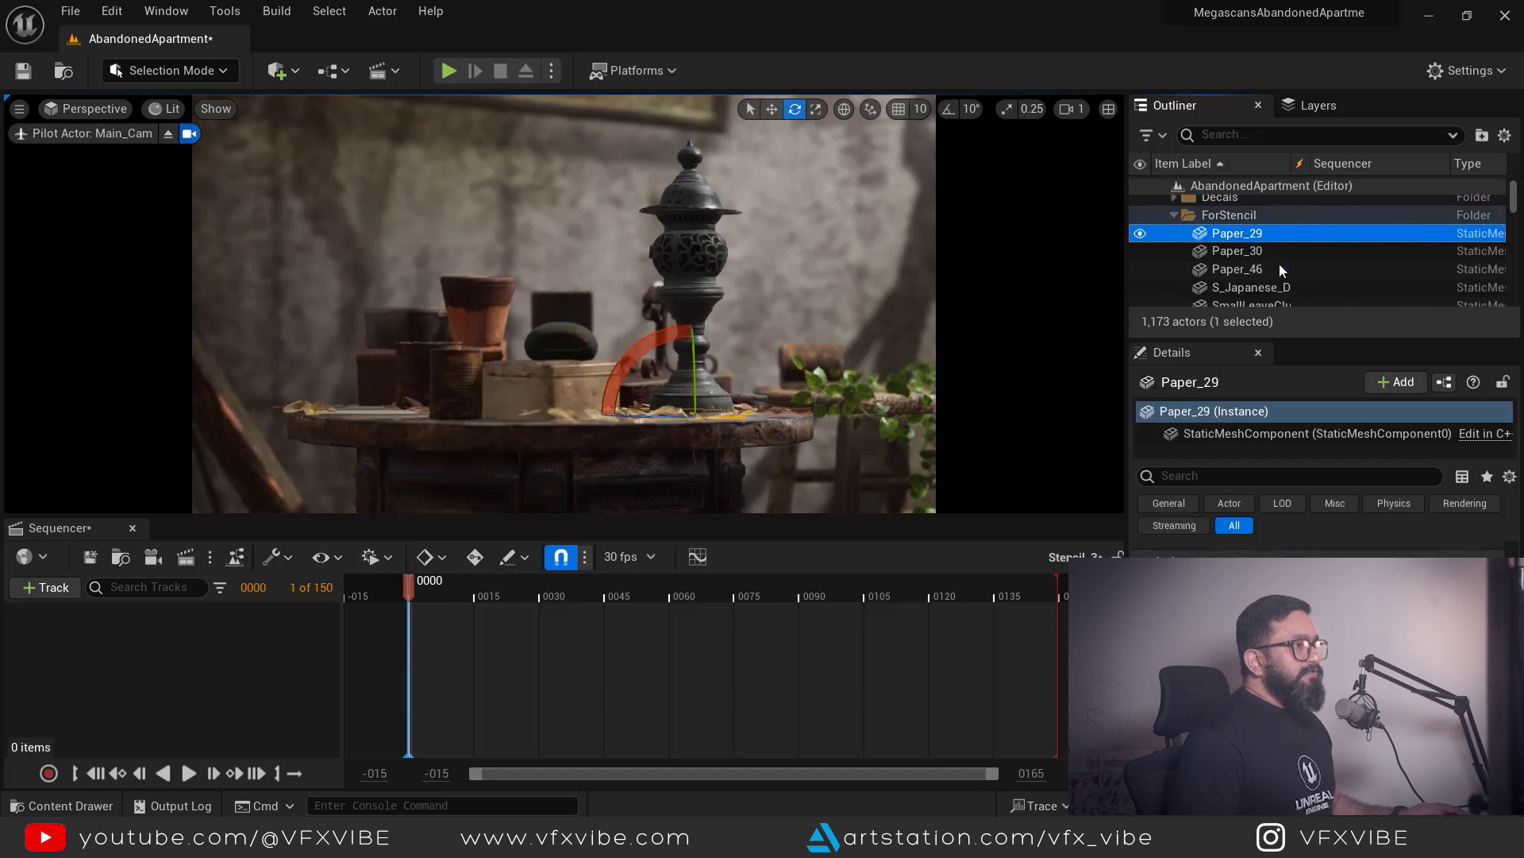
{"action": "scroll", "coordinate": [1284, 270], "scroll_direction": "down", "scroll_amount": 5}
{"action": "scroll", "coordinate": [1284, 272], "scroll_direction": "up", "scroll_amount": 3}
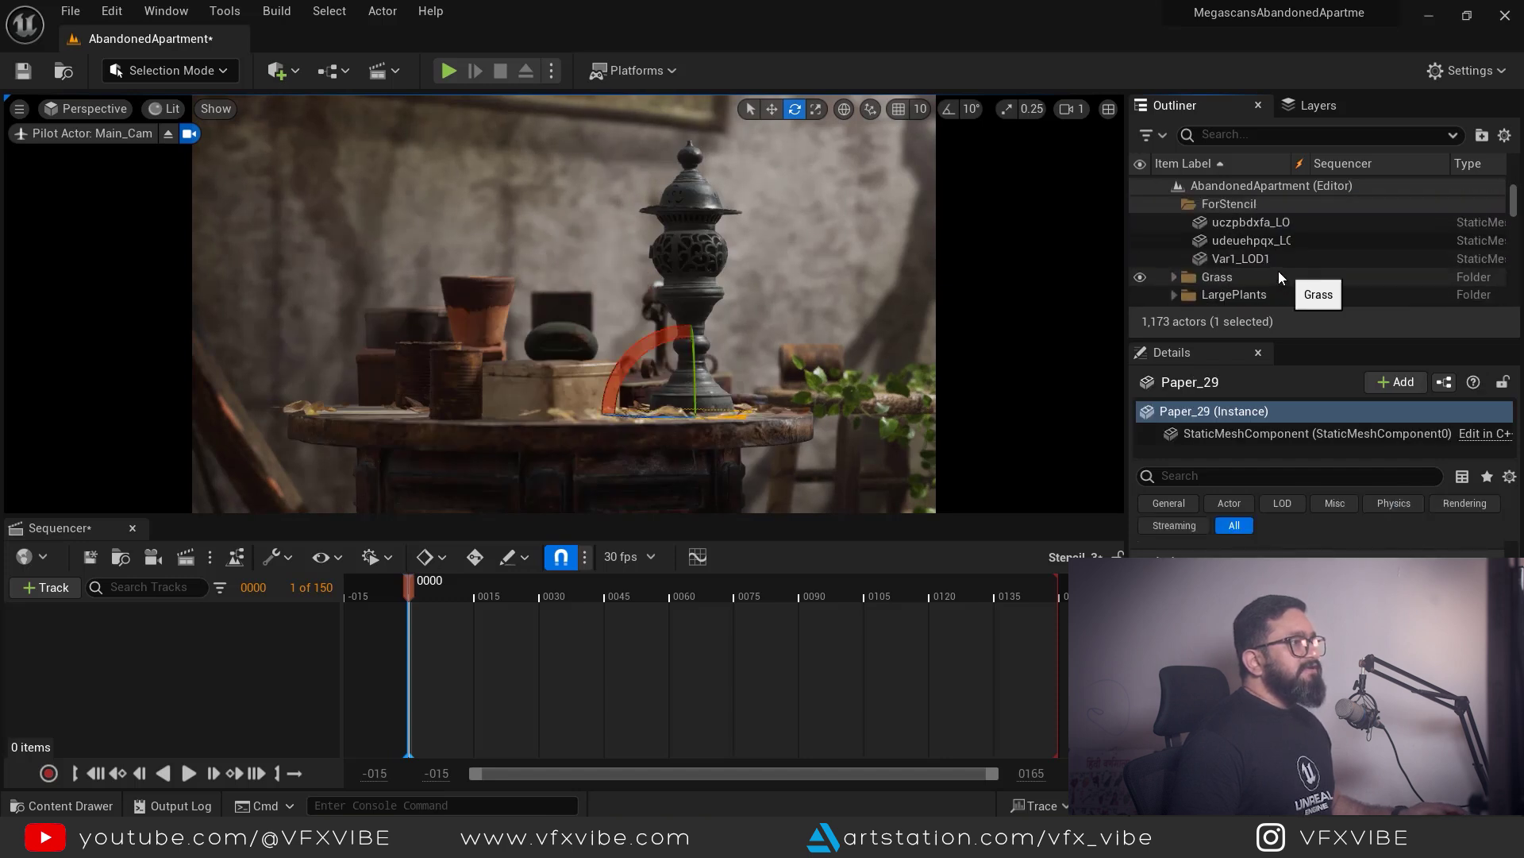
{"action": "left_click", "coordinate": [1252, 257], "text": "shift"}
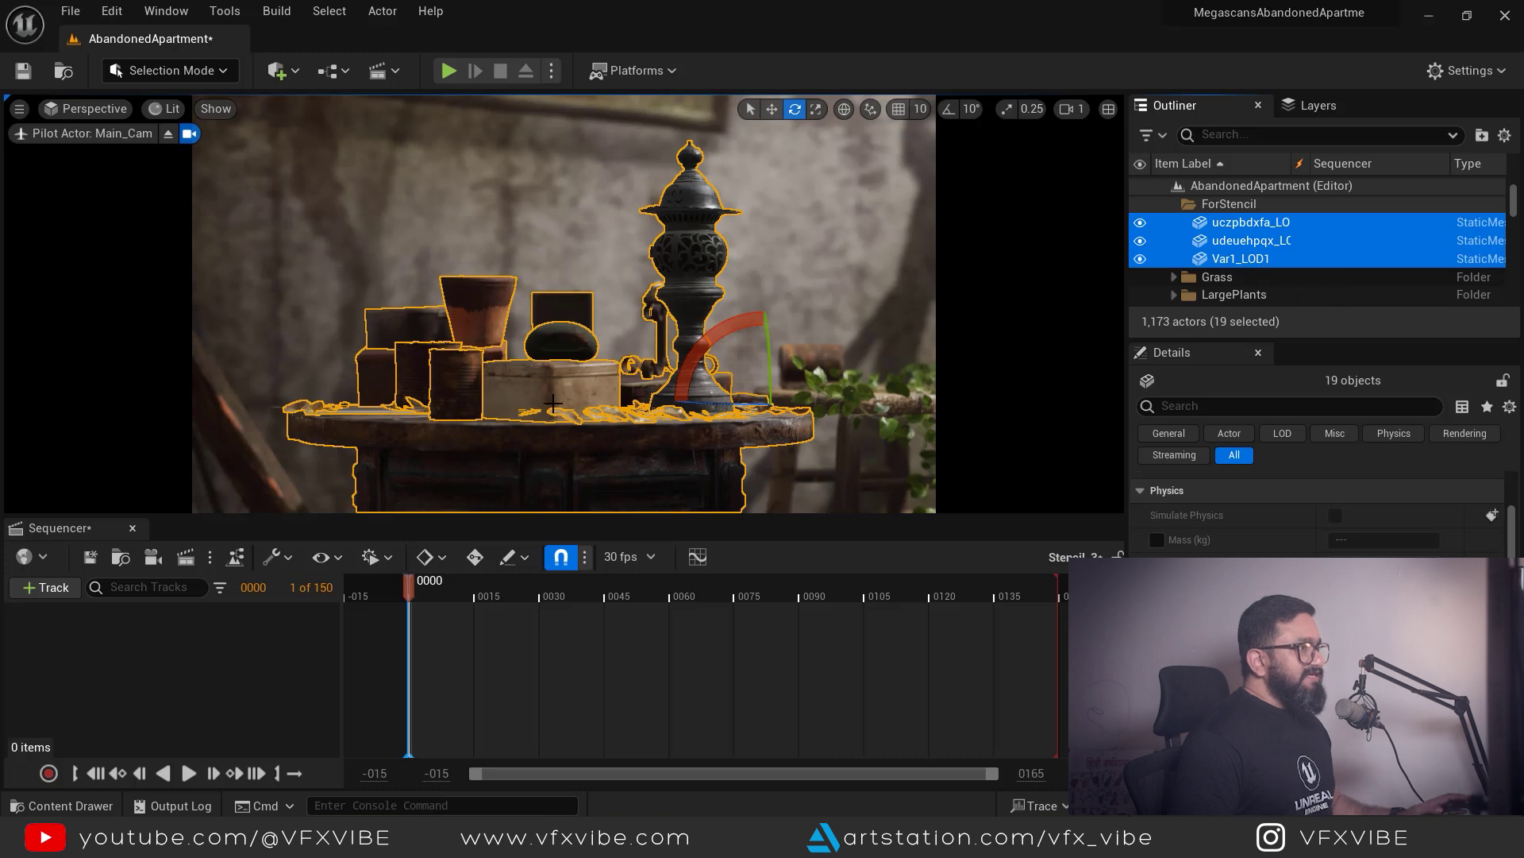
Add the selected actors to the Foregound layer, and hide and reshow the layer to check its contents.
{"action": "left_click", "coordinate": [1326, 109]}
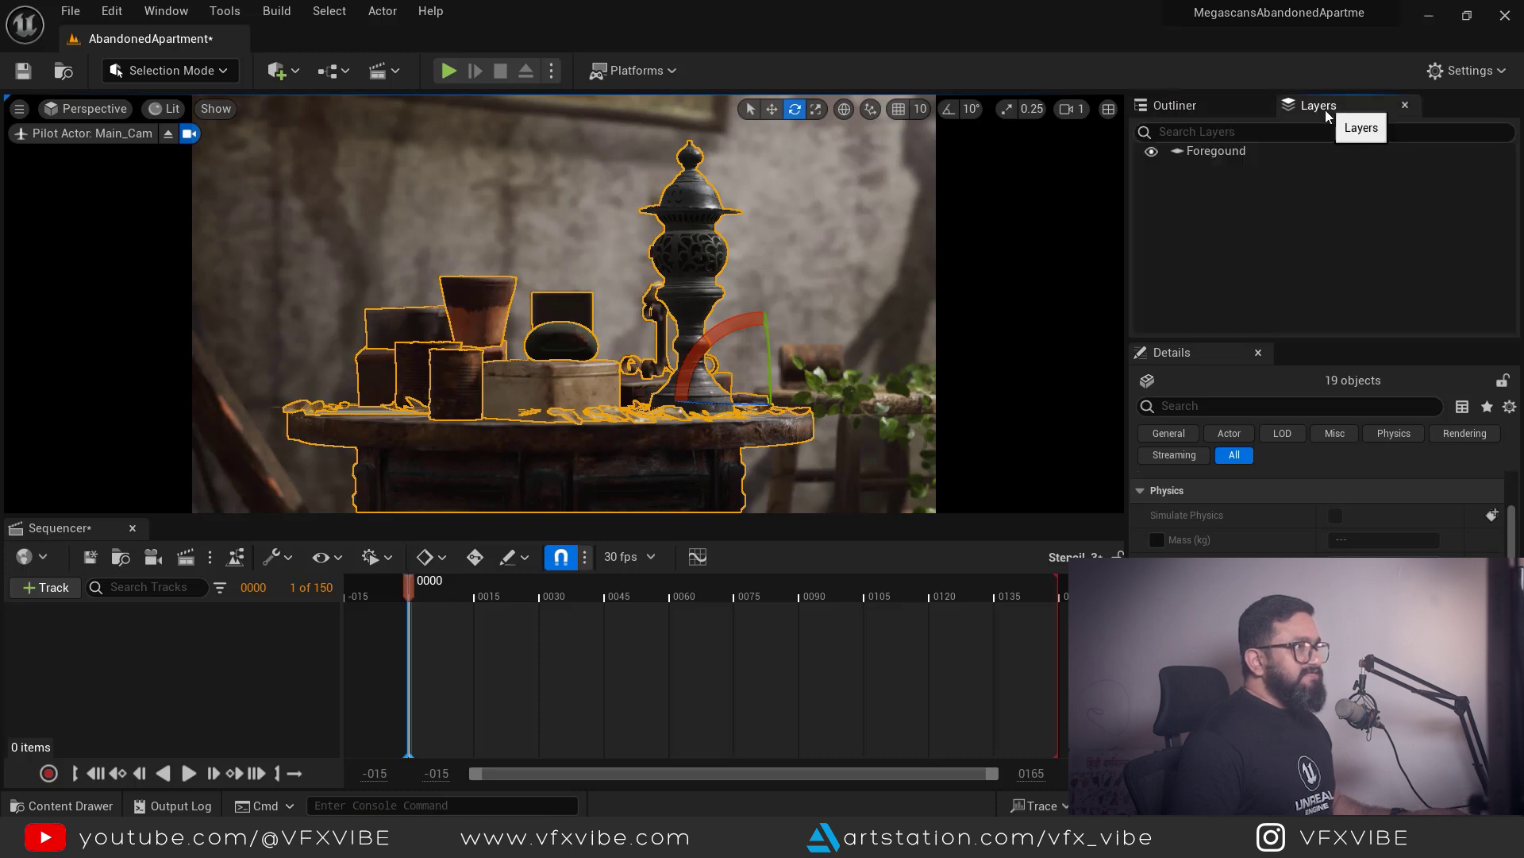
{"action": "left_click", "coordinate": [1217, 151]}
{"action": "right_click", "coordinate": [1216, 151]}
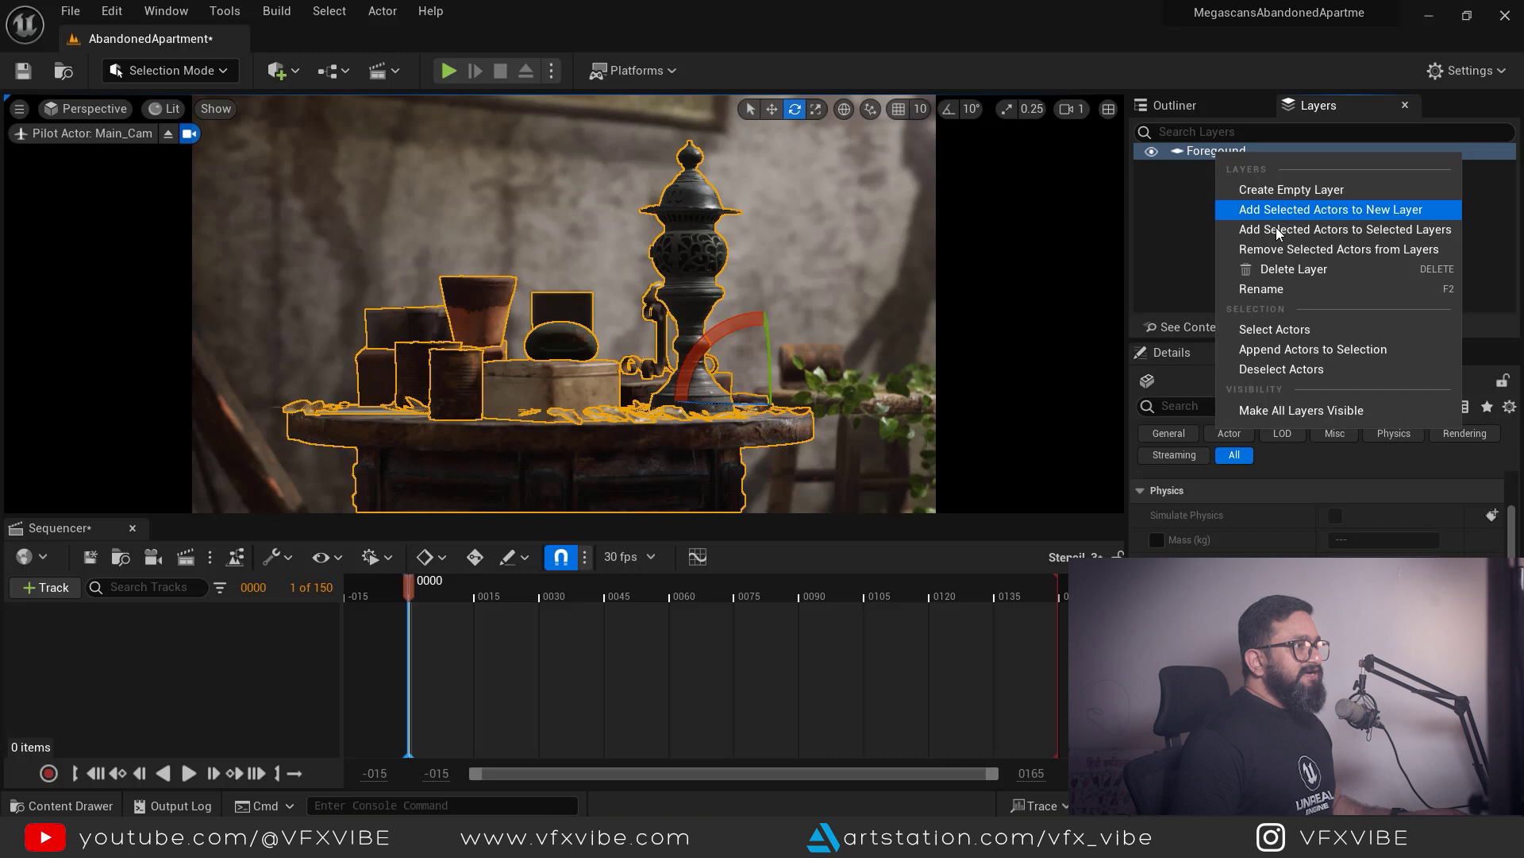
{"action": "left_click", "coordinate": [1365, 231]}
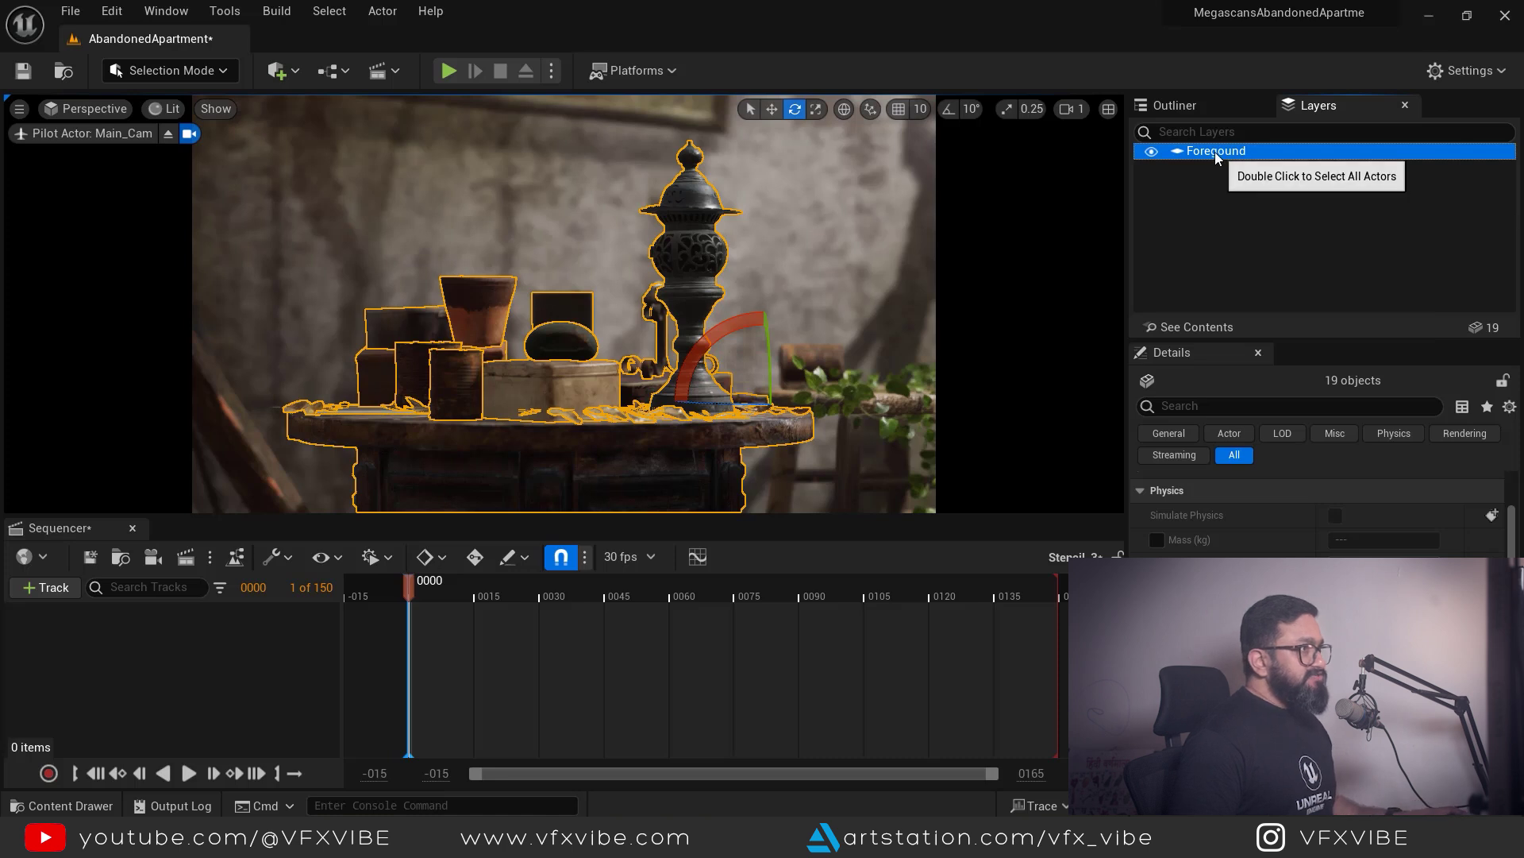
{"action": "left_click", "coordinate": [1151, 151]}
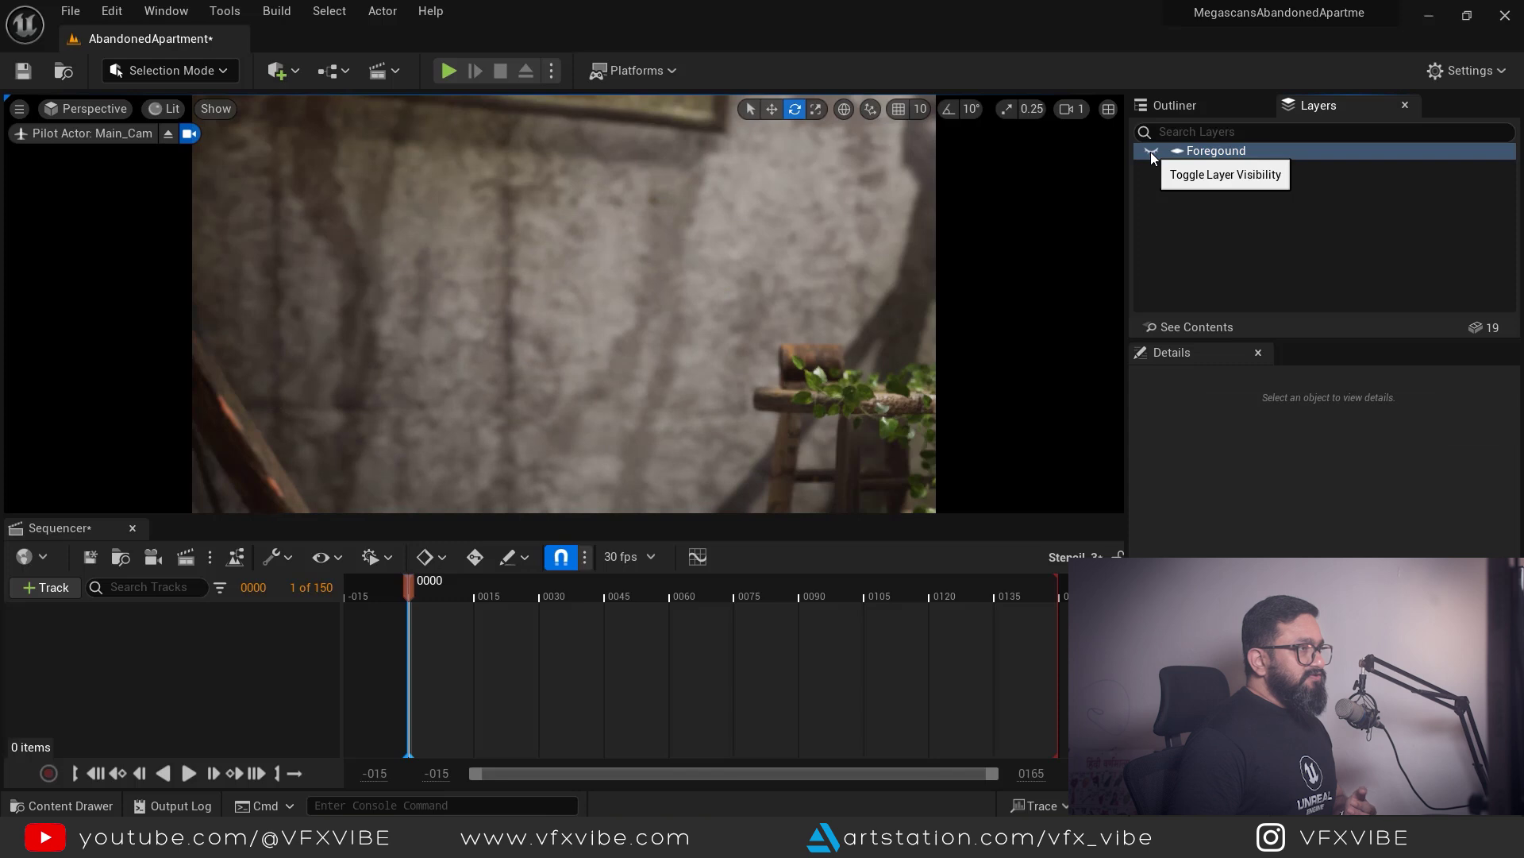
{"action": "left_click", "coordinate": [1152, 151]}
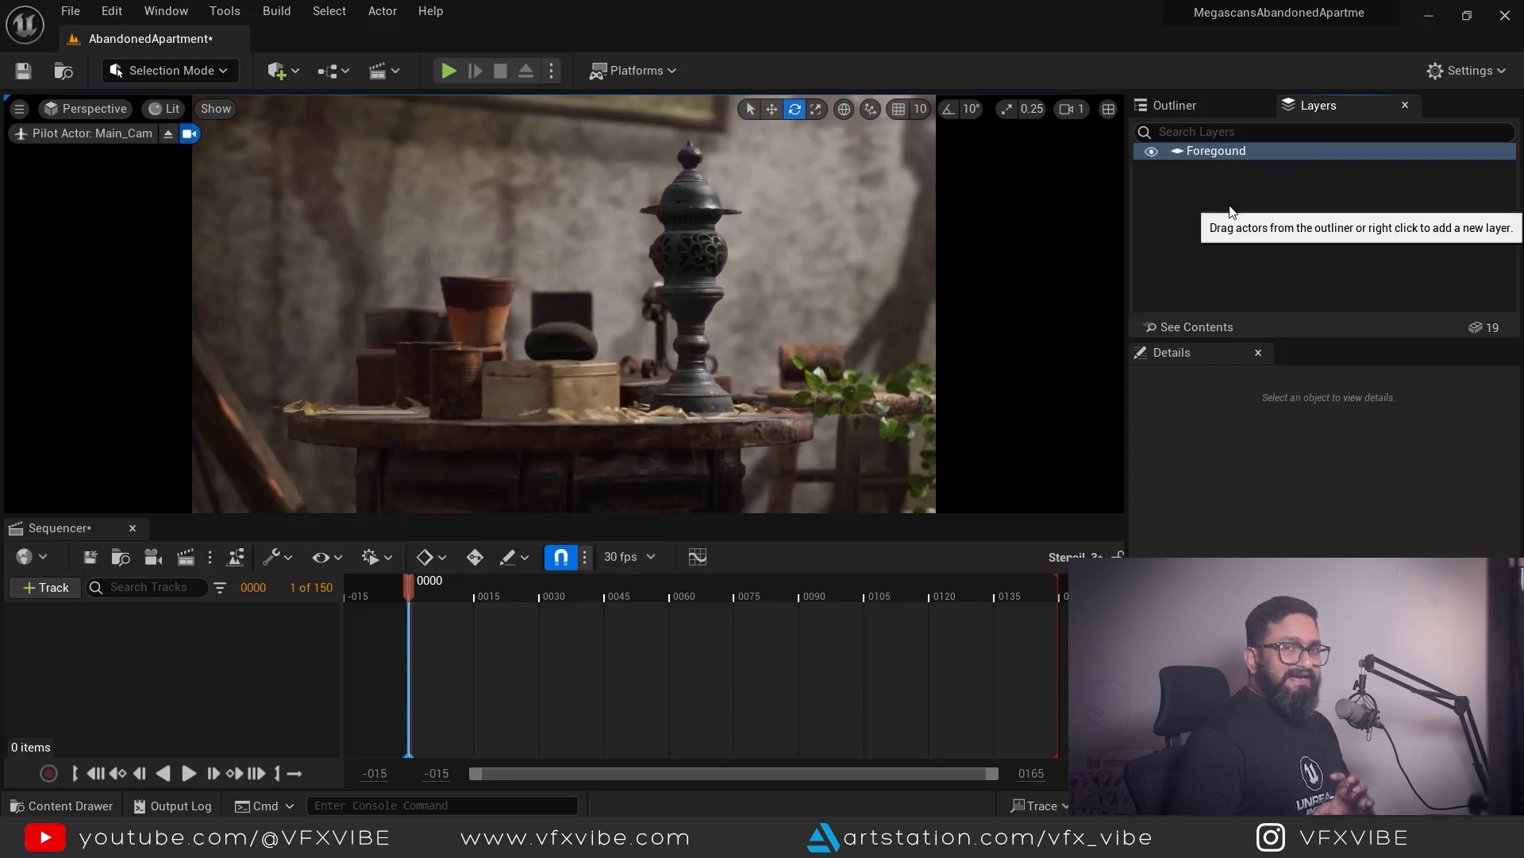
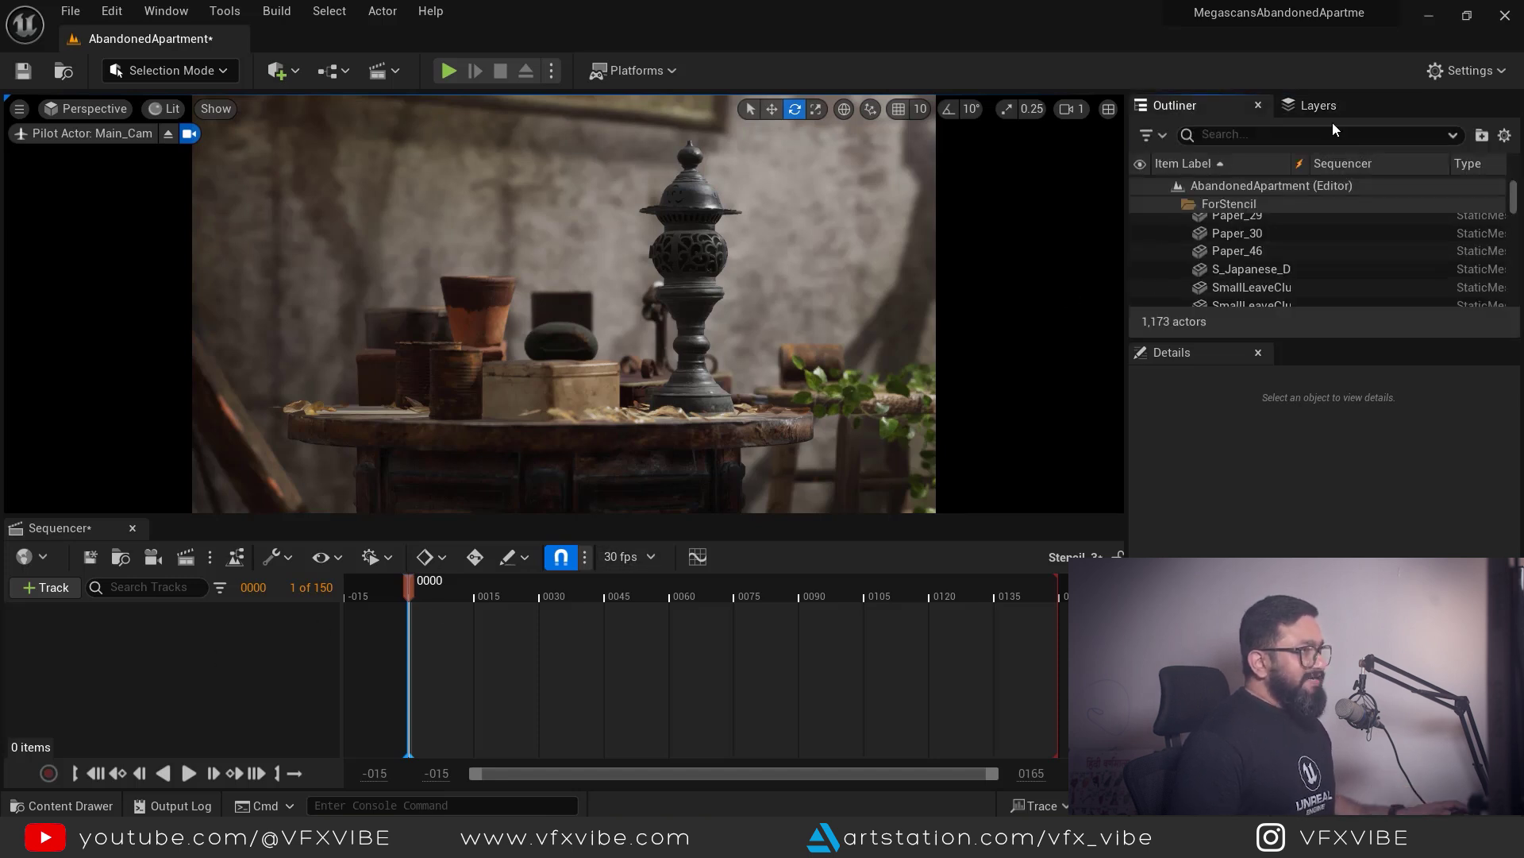
Search the Outliner for "ai" and add the Main_Cam actor to the Stencil_3 sequence as a track.
{"action": "left_click", "coordinate": [1255, 135]}
{"action": "type", "text": "ai"}
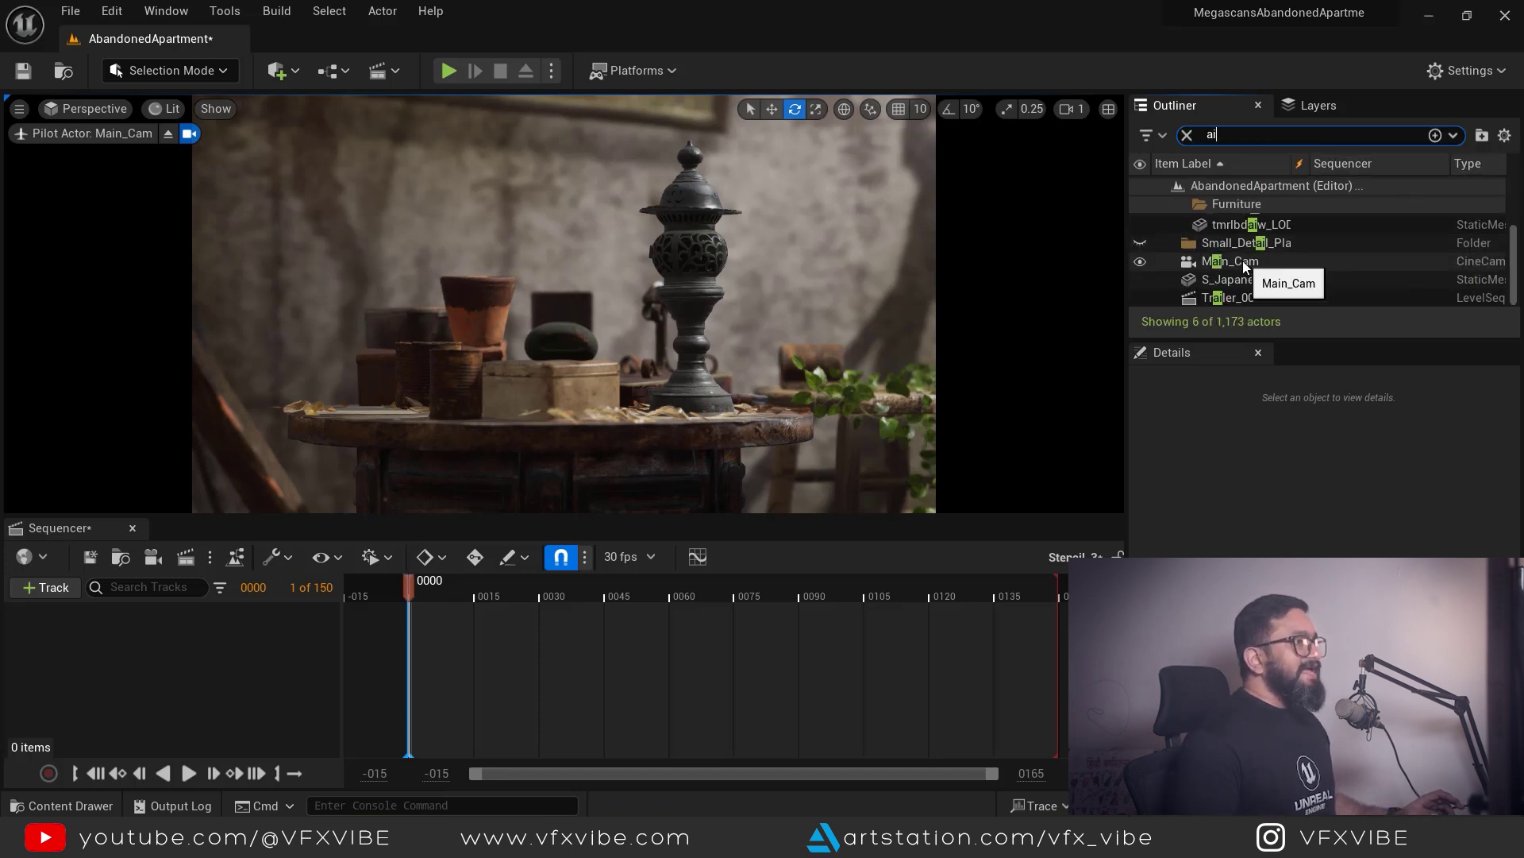
{"action": "left_click_drag", "start_coordinate": [1244, 266], "coordinate": [187, 659]}
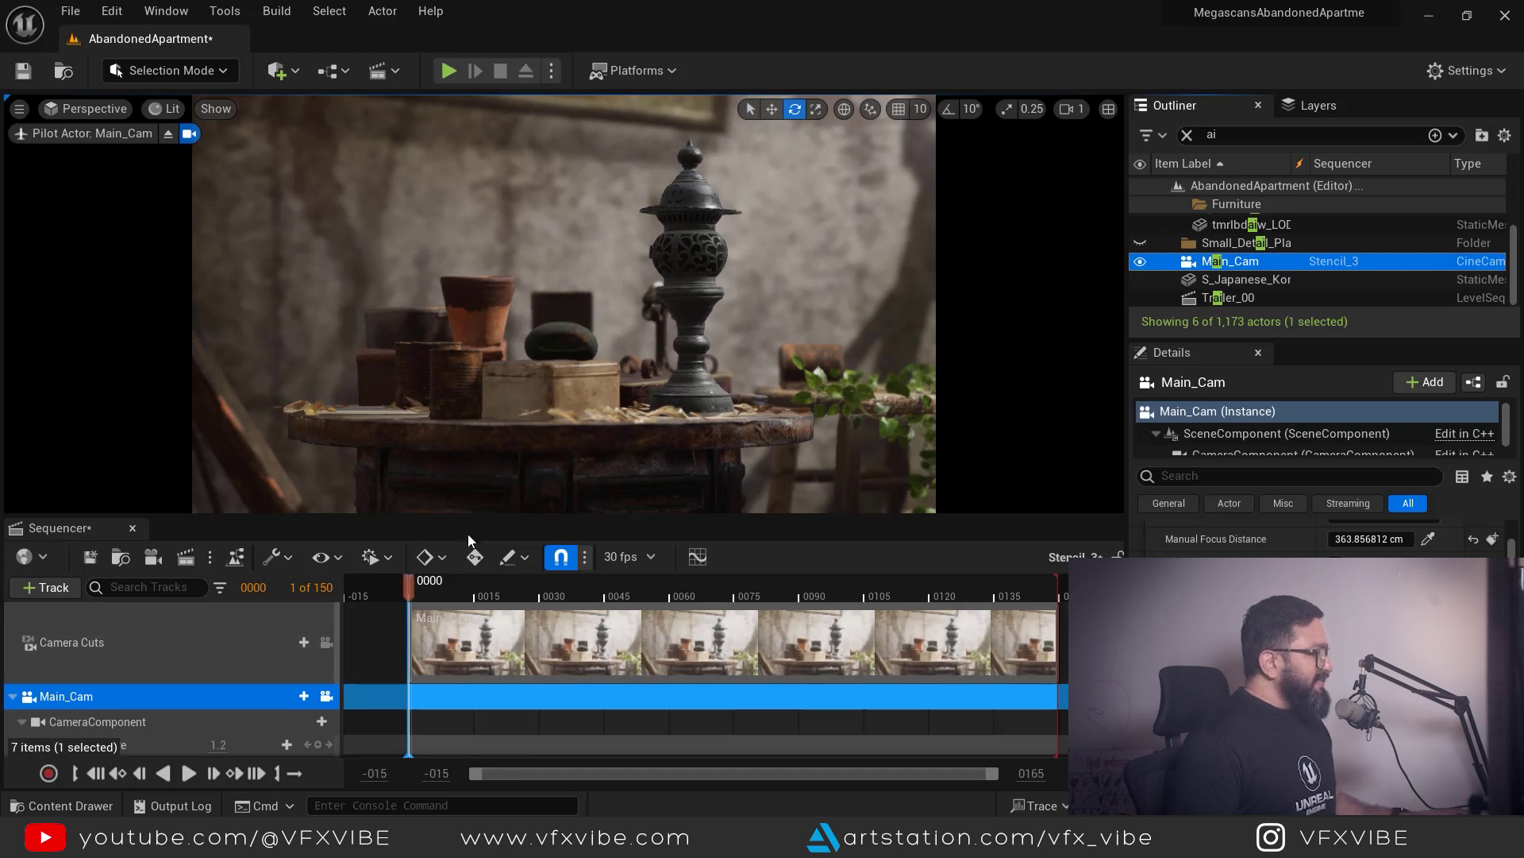
{"action": "left_click_drag", "start_coordinate": [468, 518], "coordinate": [466, 480]}
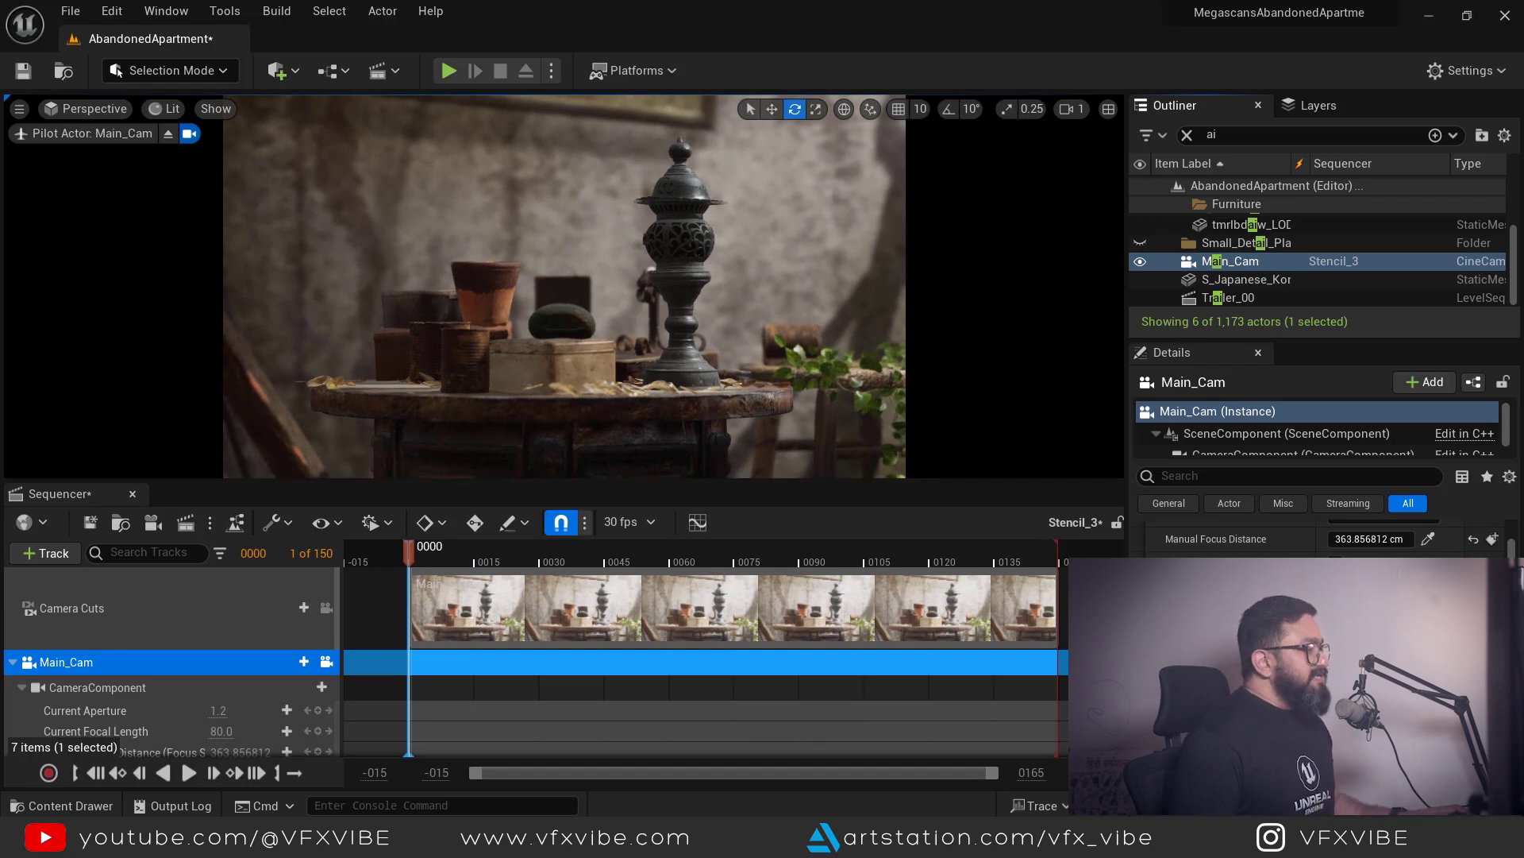
Restore the render configuration windows and enable Accumulator Includes Alpha for the Deferred Rendering pass of Stencil_3.
{"action": "mouse_move", "coordinate": [935, 765]}
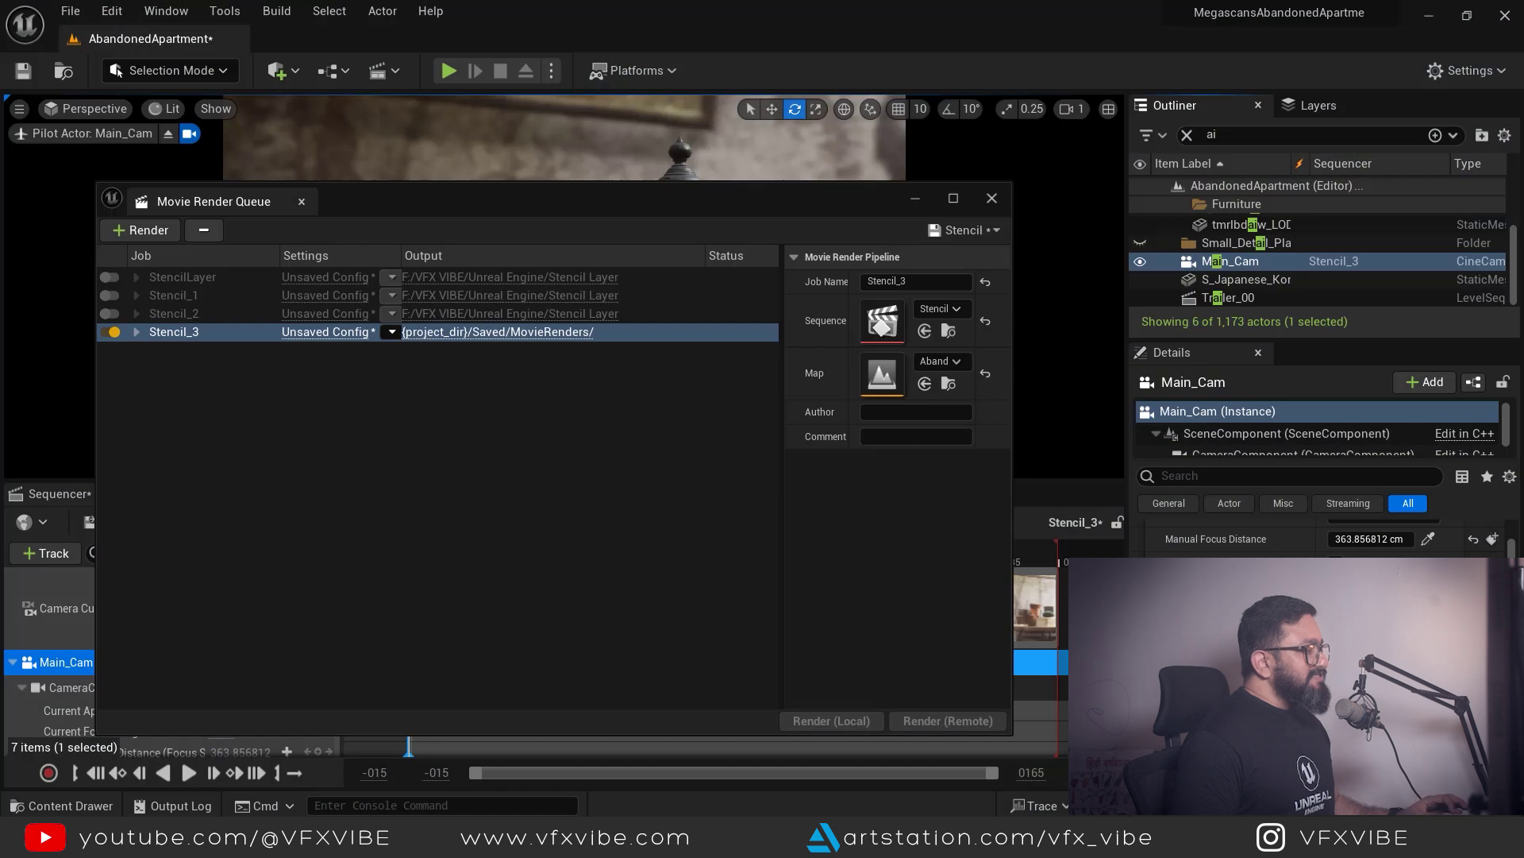
{"action": "left_click", "coordinate": [1032, 773]}
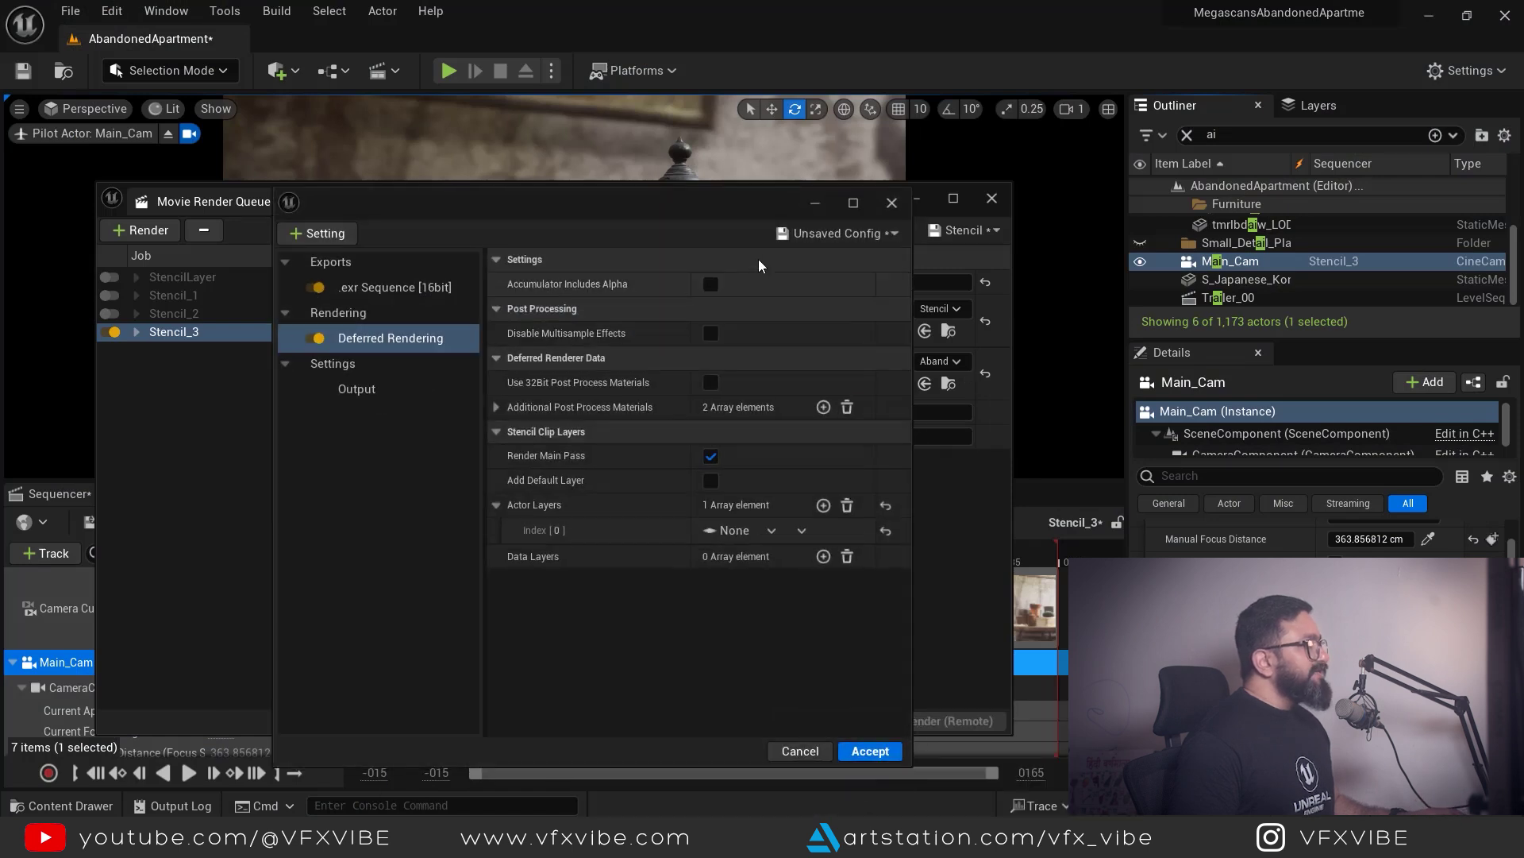
{"action": "left_click_drag", "start_coordinate": [703, 206], "coordinate": [780, 219]}
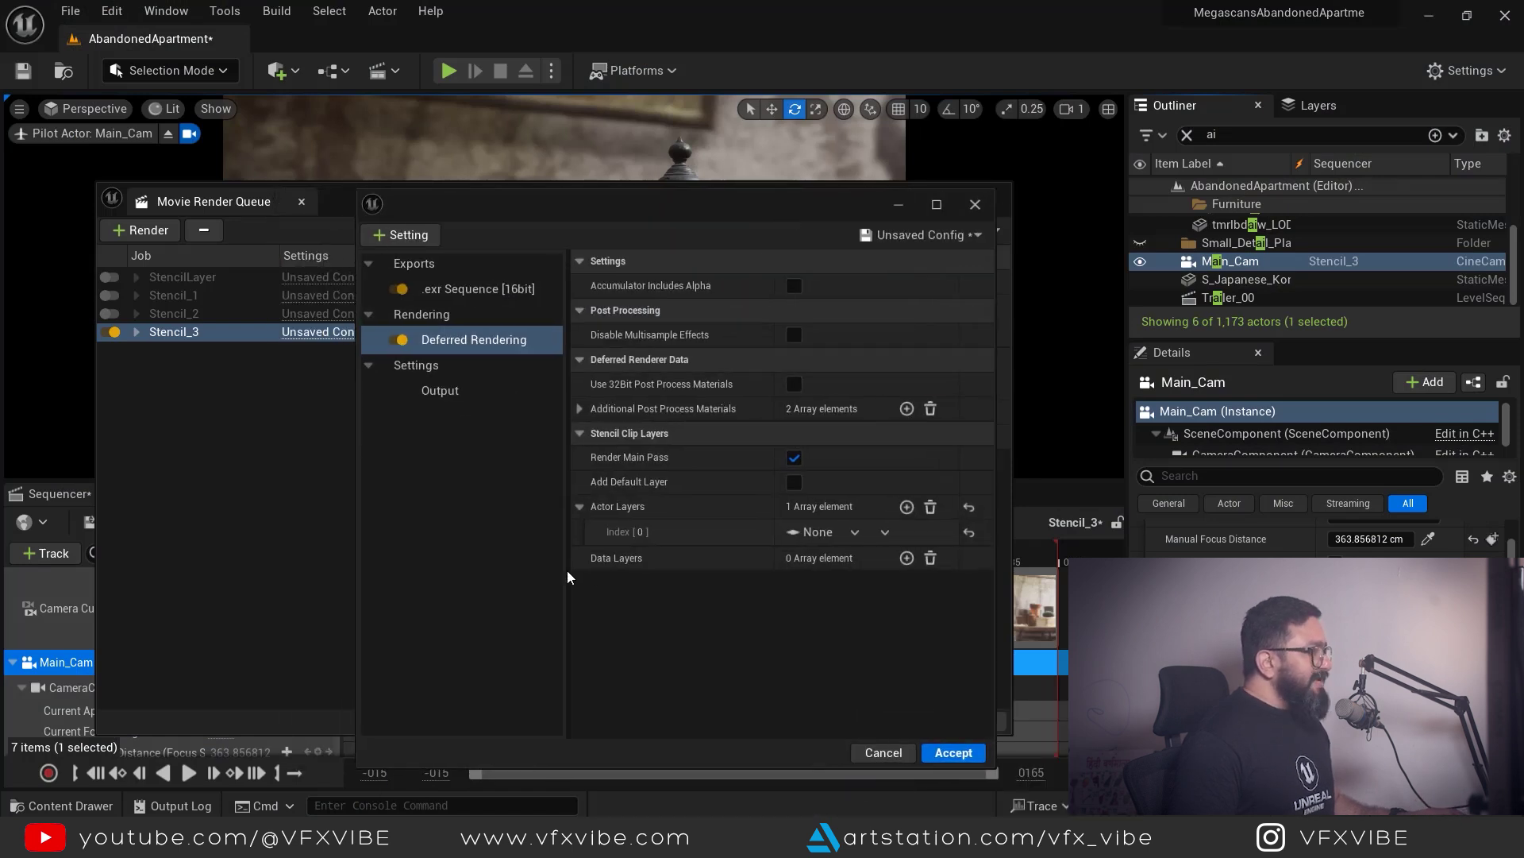
{"action": "left_click", "coordinate": [794, 286]}
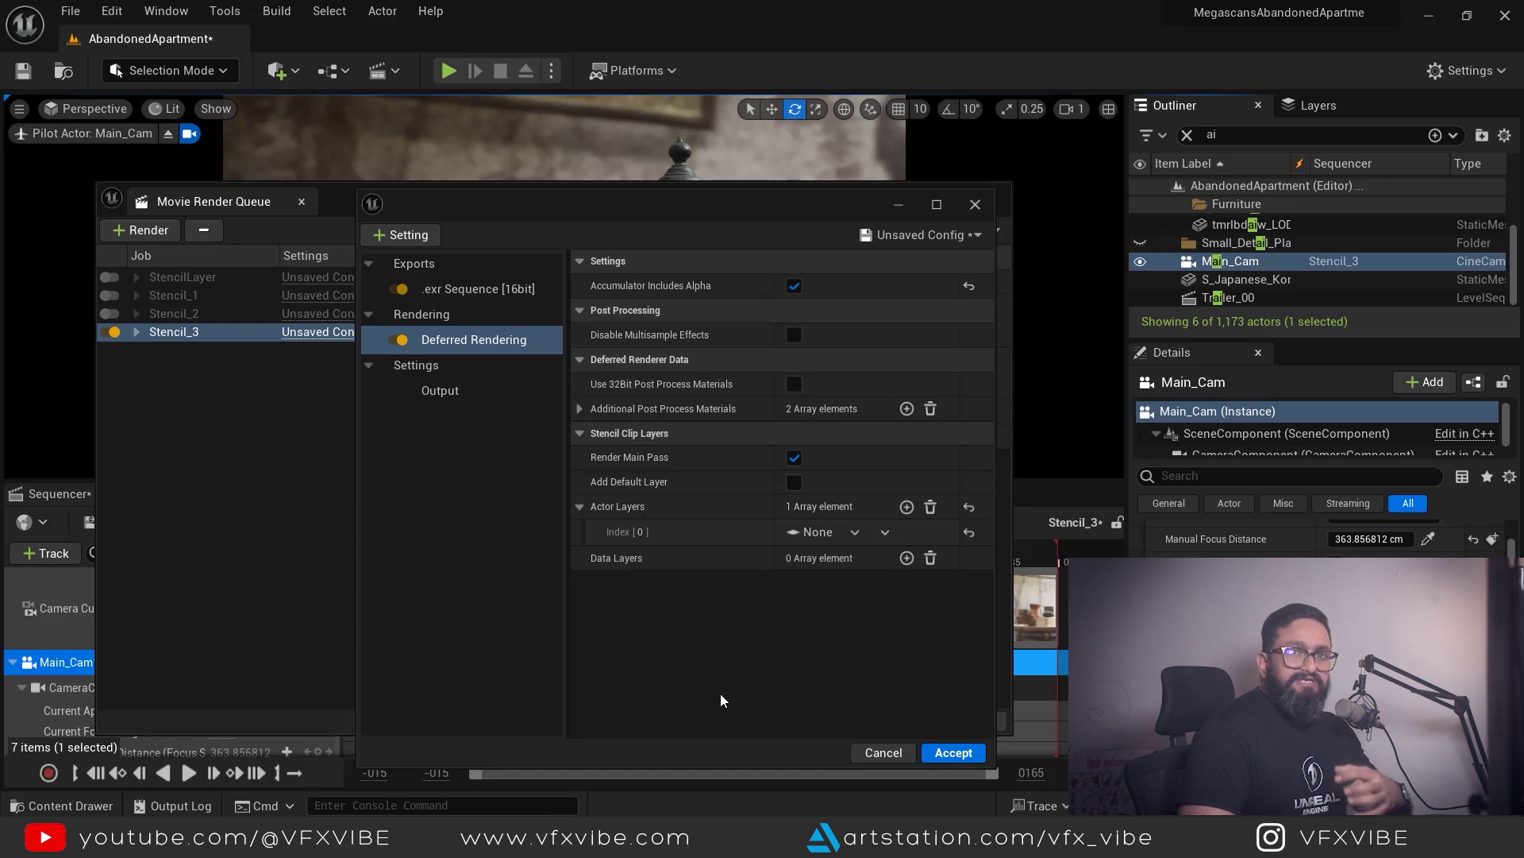
In the project's Rendering settings, set alpha channel support in post processing to Linear color space only, and close the settings.
{"action": "left_click", "coordinate": [1466, 71]}
{"action": "left_click", "coordinate": [1358, 163]}
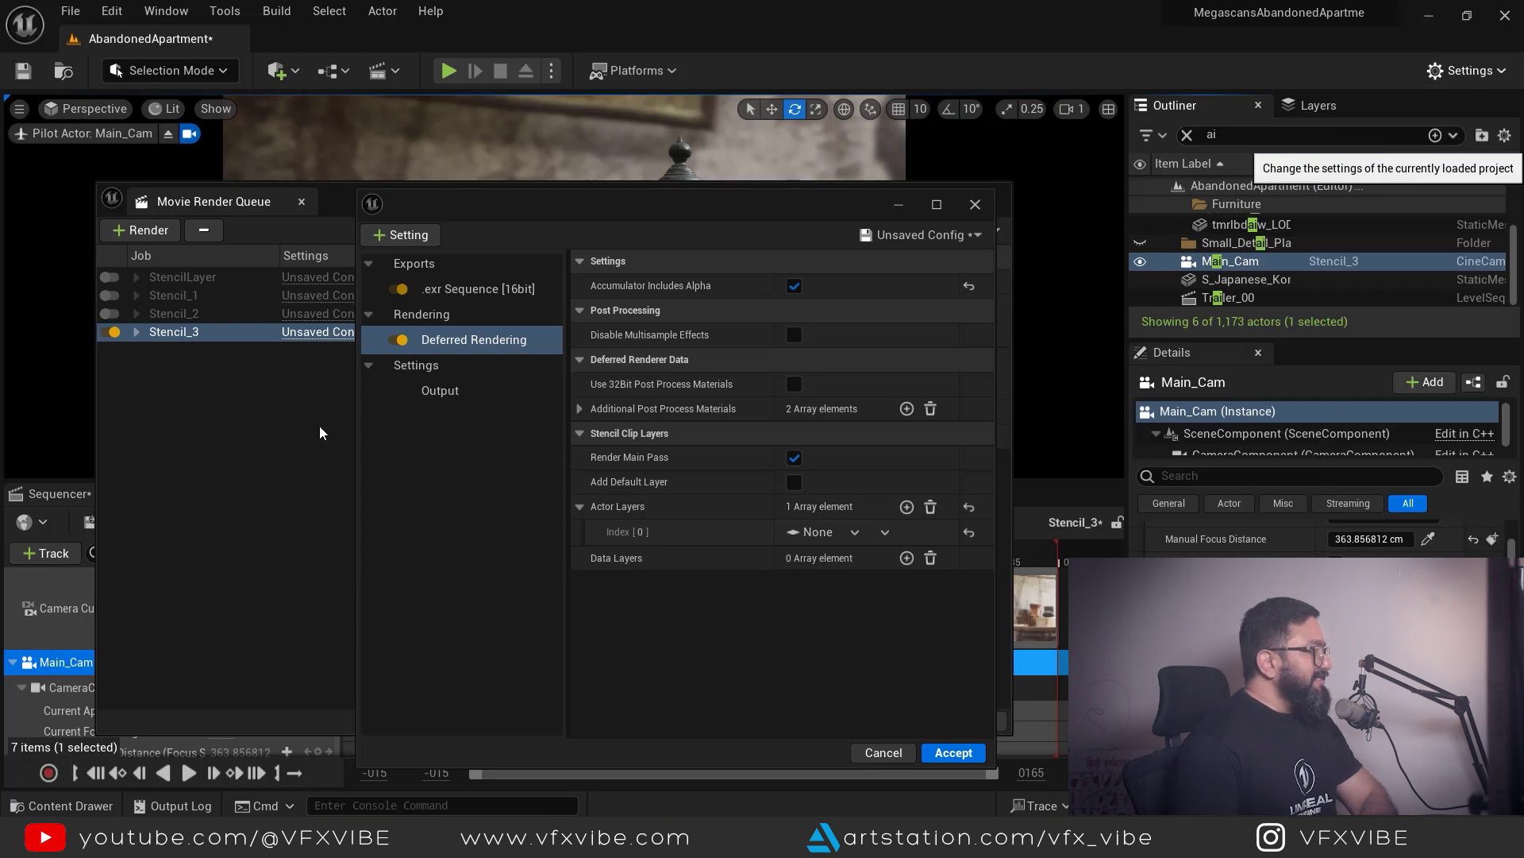
{"action": "scroll", "coordinate": [472, 497], "scroll_direction": "down", "scroll_amount": 12}
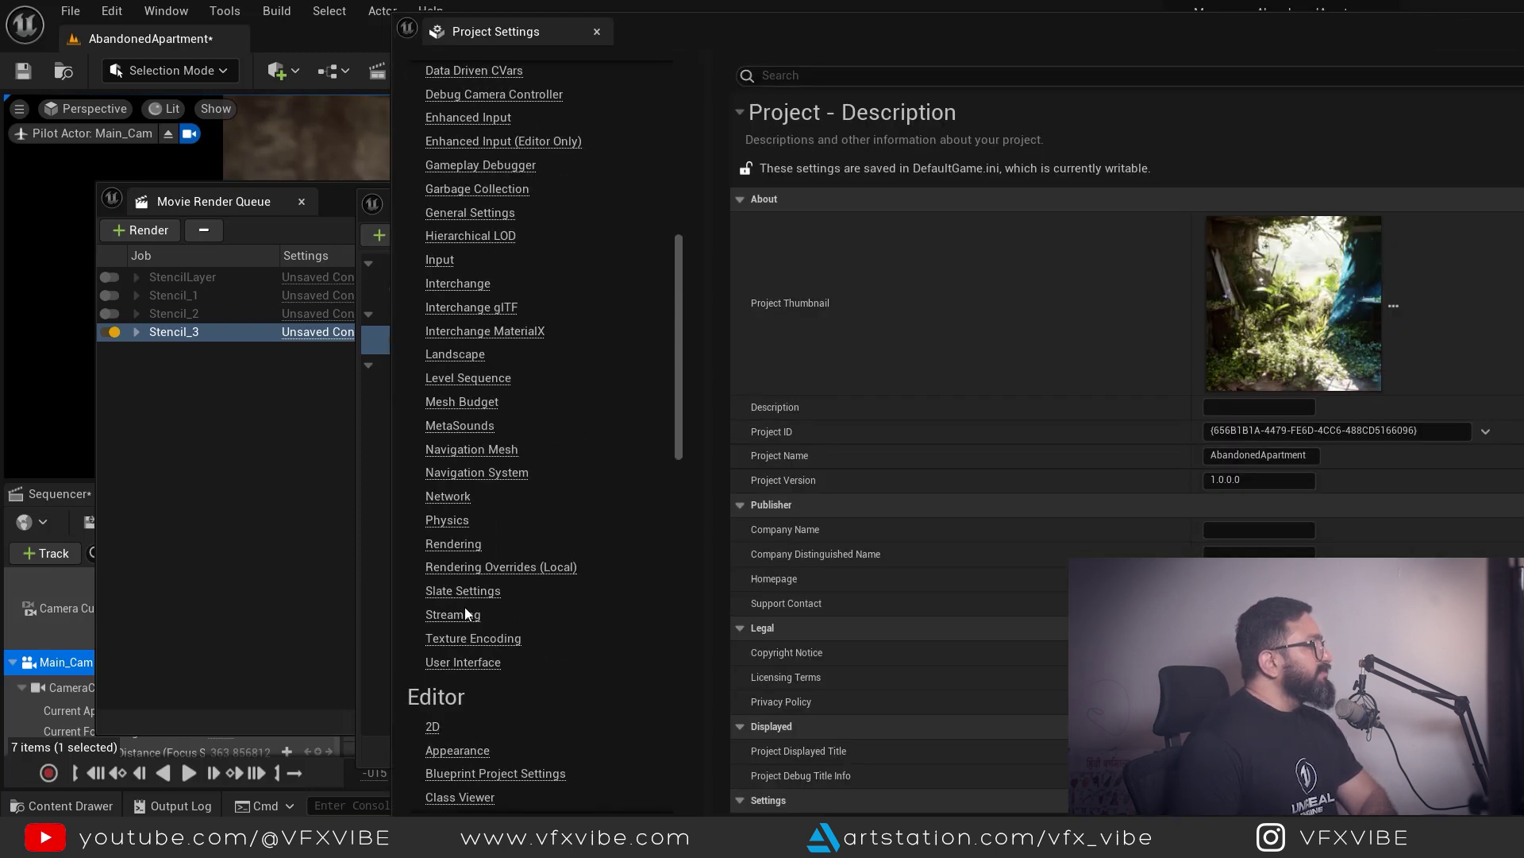
{"action": "left_click", "coordinate": [453, 545]}
{"action": "scroll", "coordinate": [968, 497], "scroll_direction": "down", "scroll_amount": 10}
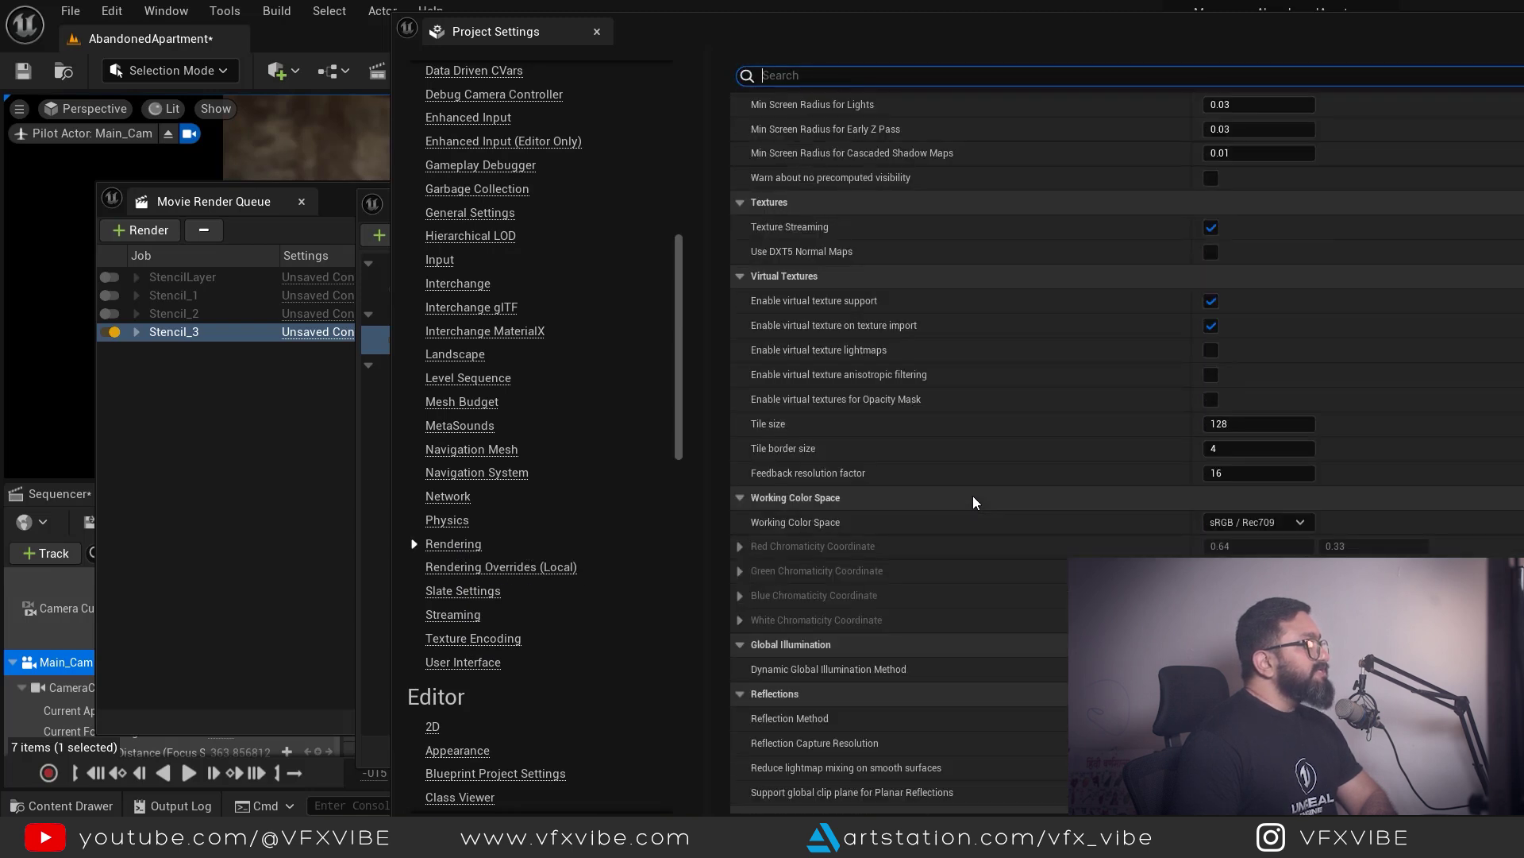
{"action": "scroll", "coordinate": [973, 497], "scroll_direction": "down", "scroll_amount": 15}
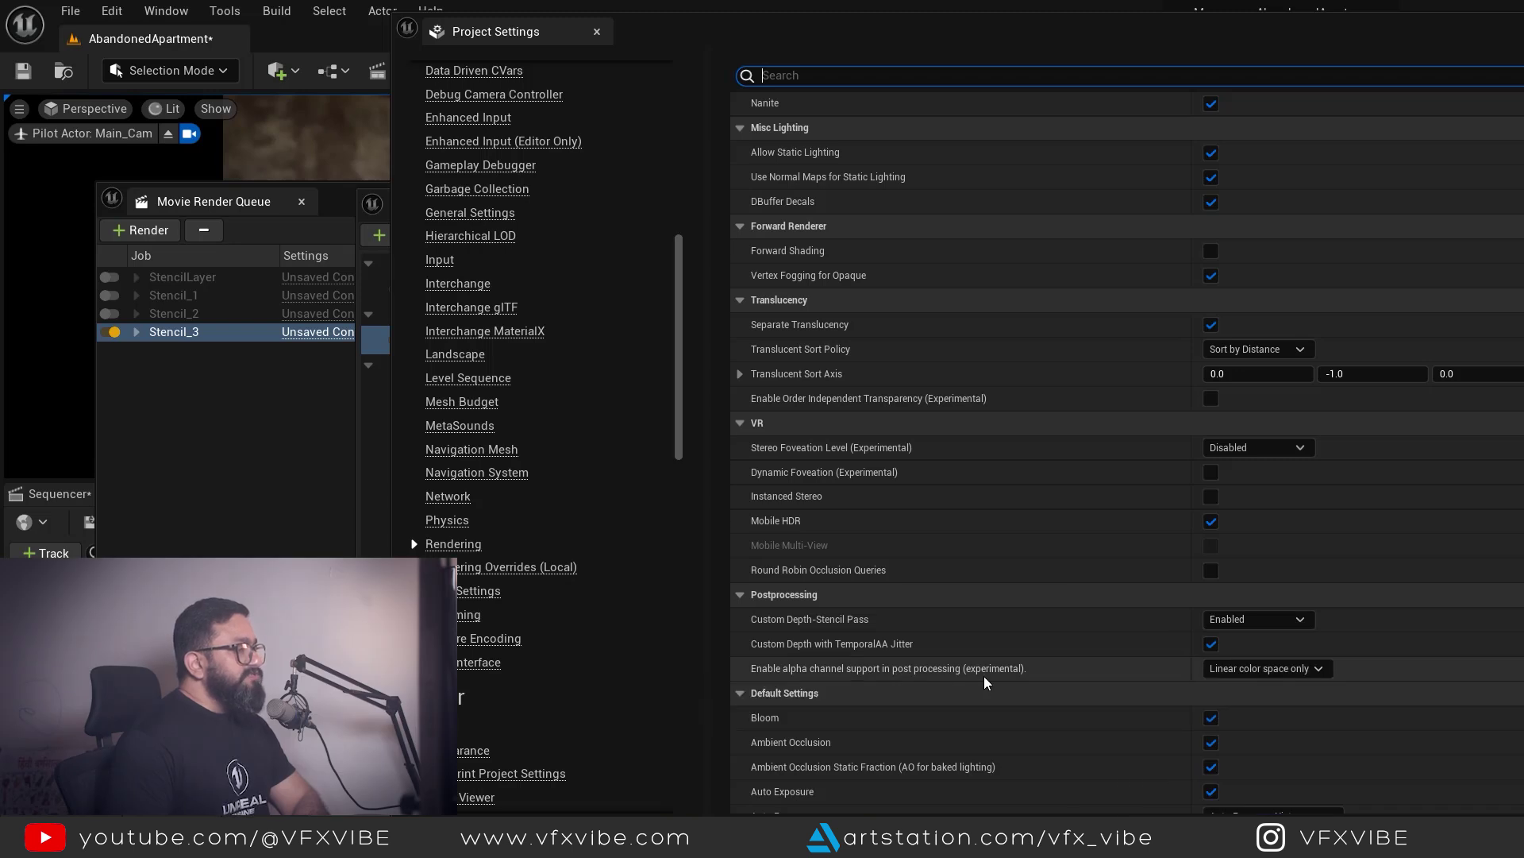
{"action": "left_click", "coordinate": [1256, 670]}
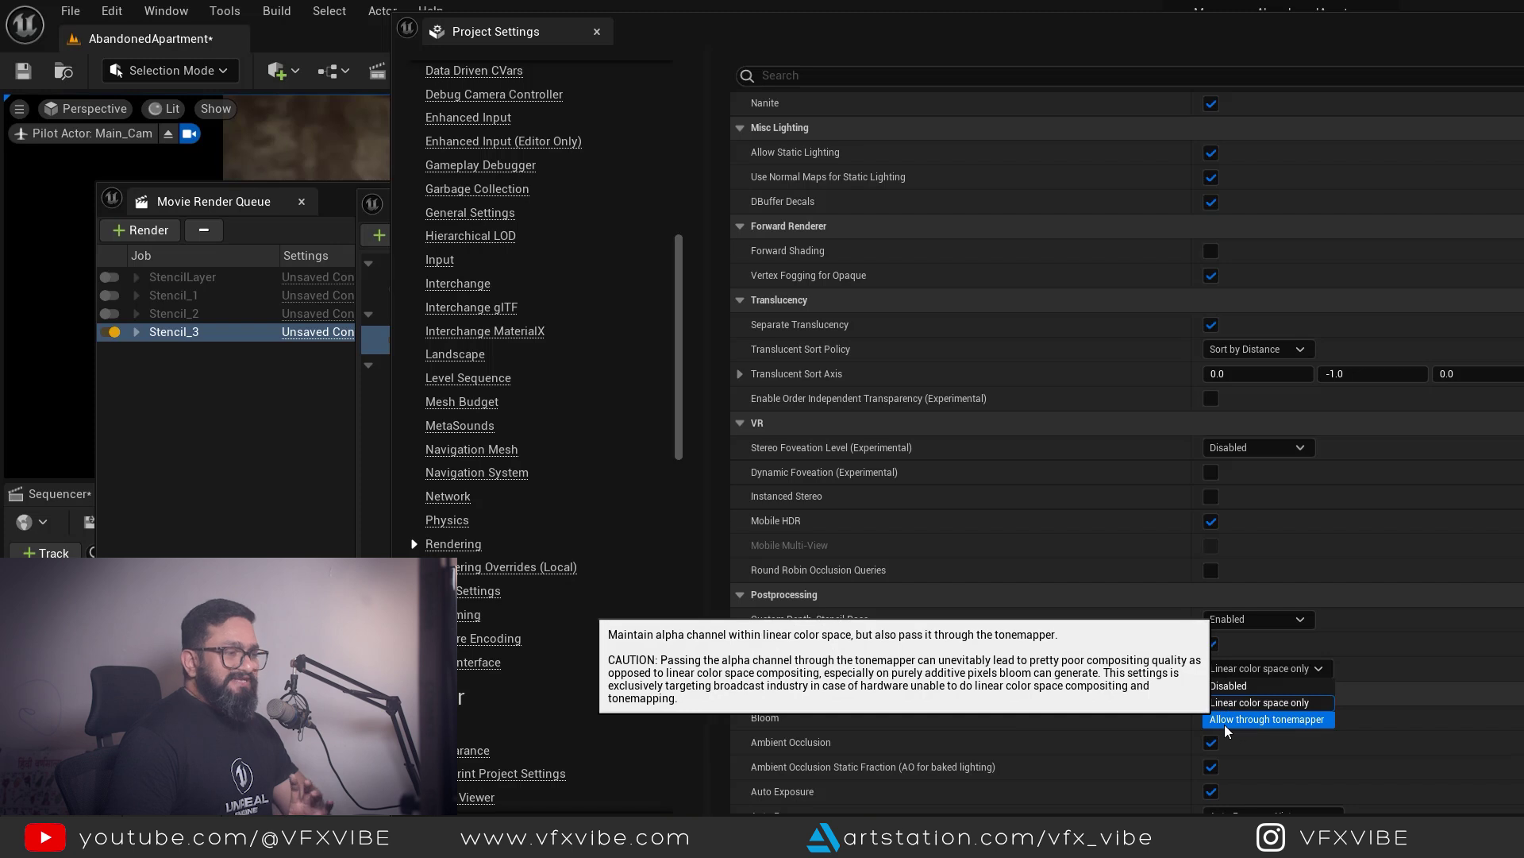
{"action": "left_click", "coordinate": [1265, 703]}
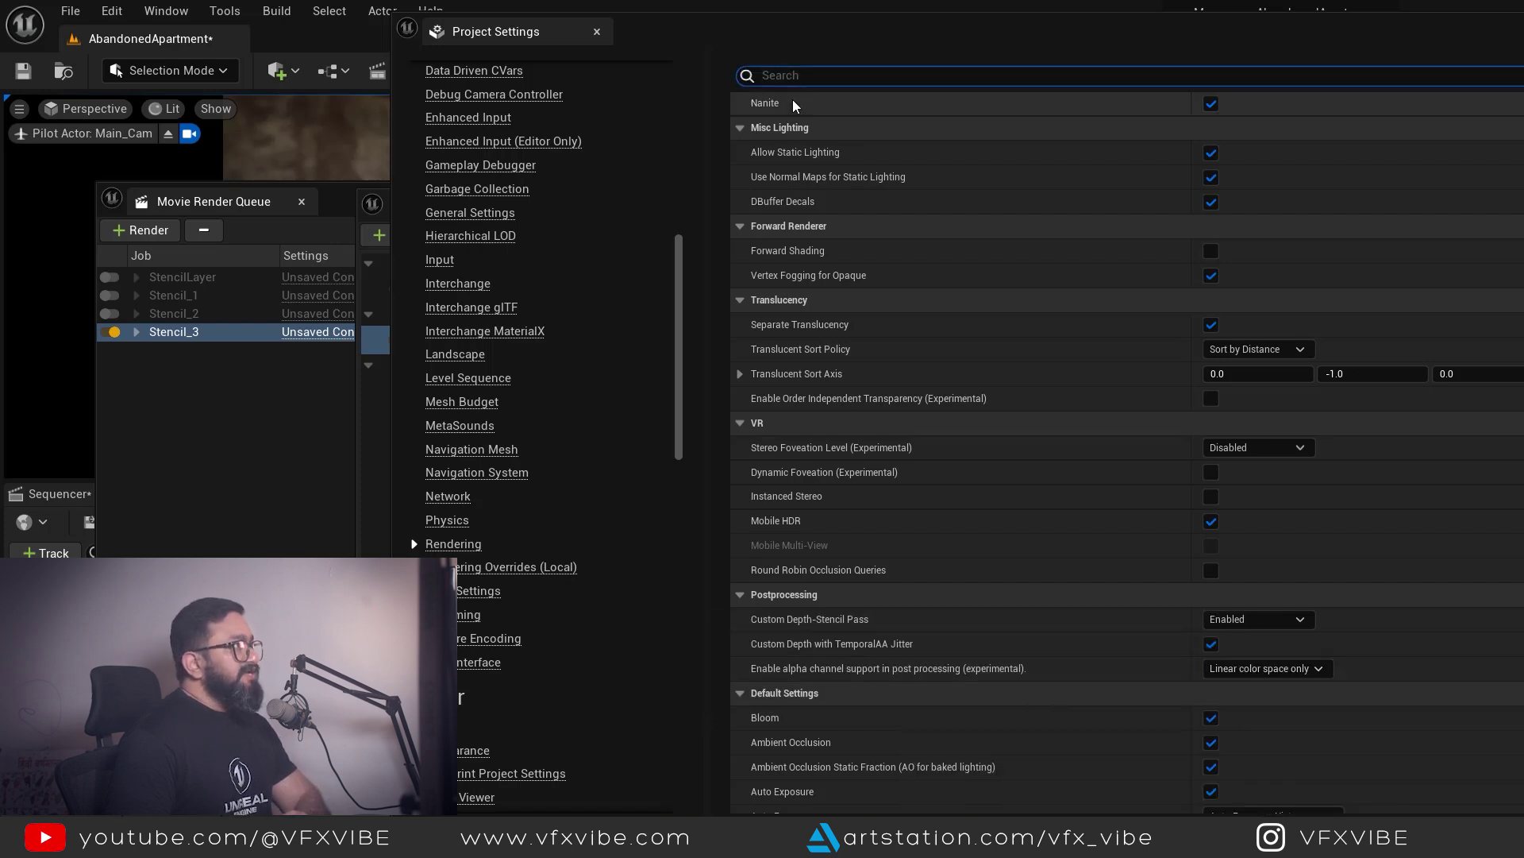
{"action": "left_click_drag", "start_coordinate": [821, 35], "coordinate": [771, 110]}
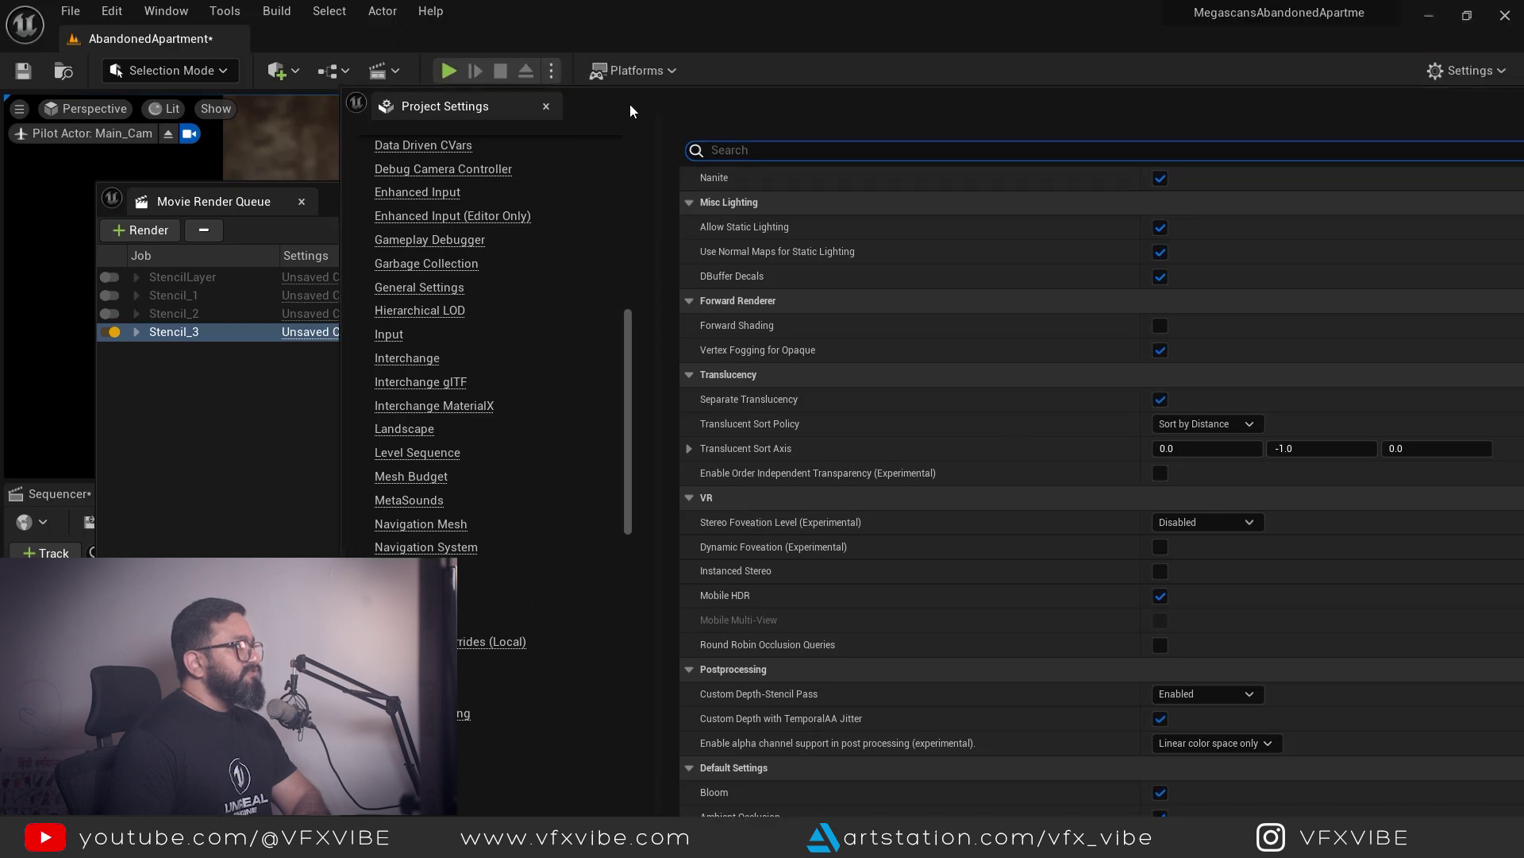
{"action": "left_click", "coordinate": [546, 106]}
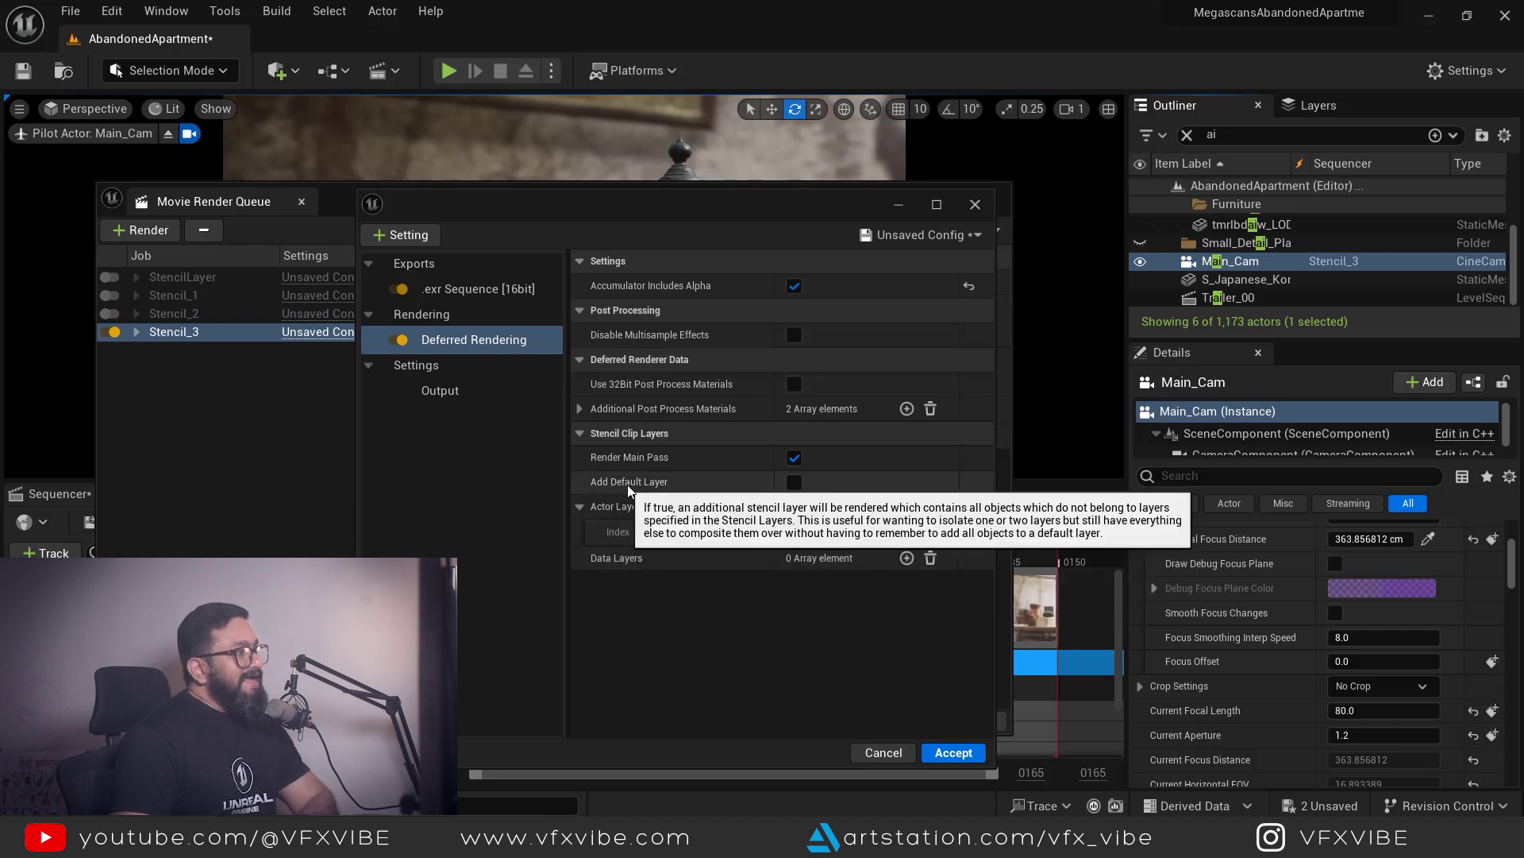
Enable Add Default Layer for the stencil clip layers, and add an Anti-aliasing setting with a temporal sample count of 8.
{"action": "left_click", "coordinate": [794, 482]}
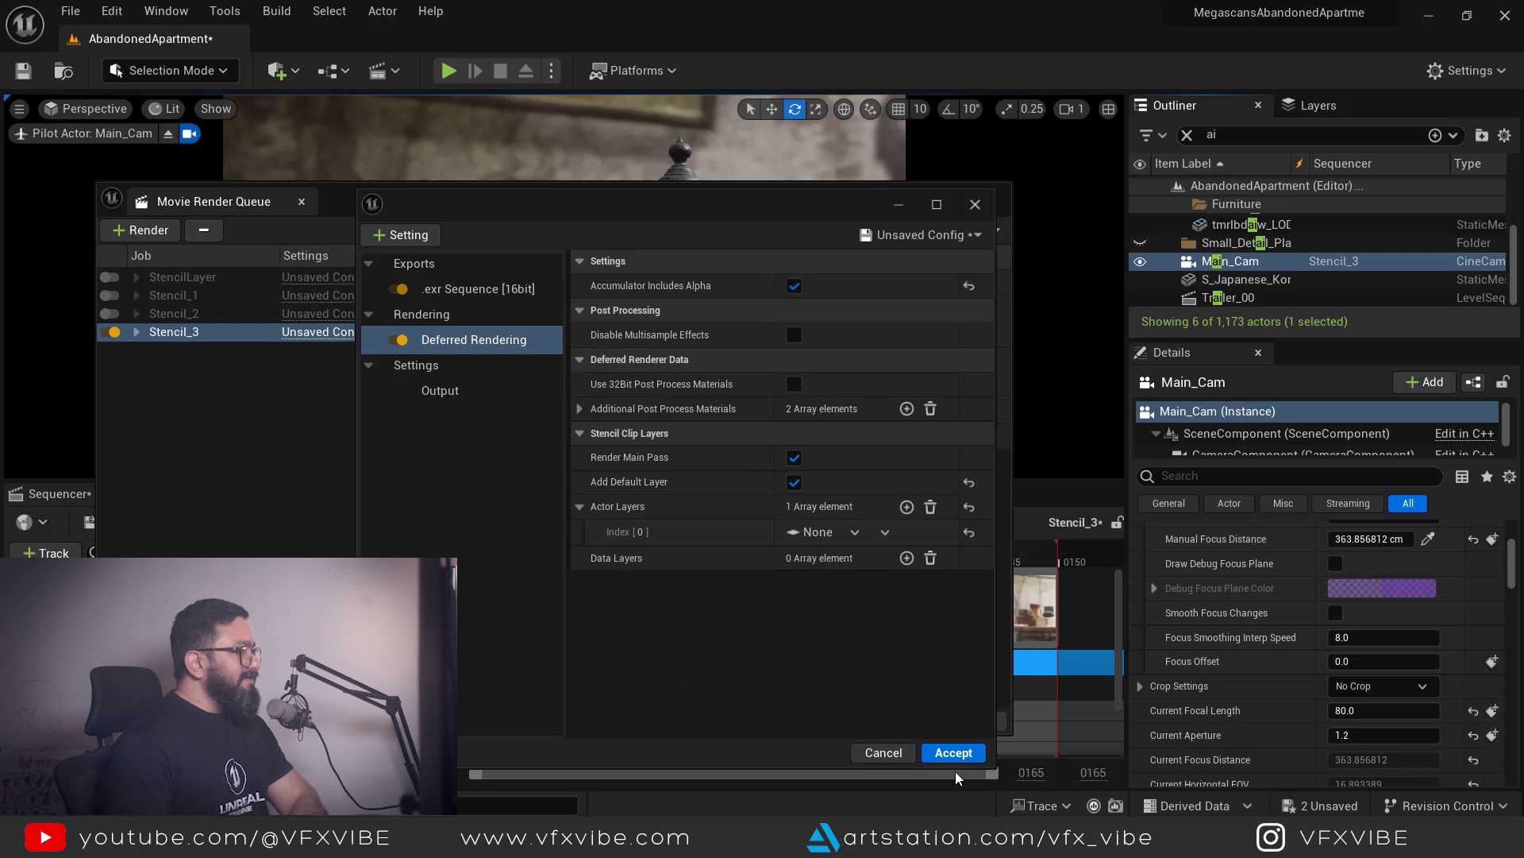
{"action": "left_click", "coordinate": [408, 236]}
{"action": "left_click", "coordinate": [459, 283]}
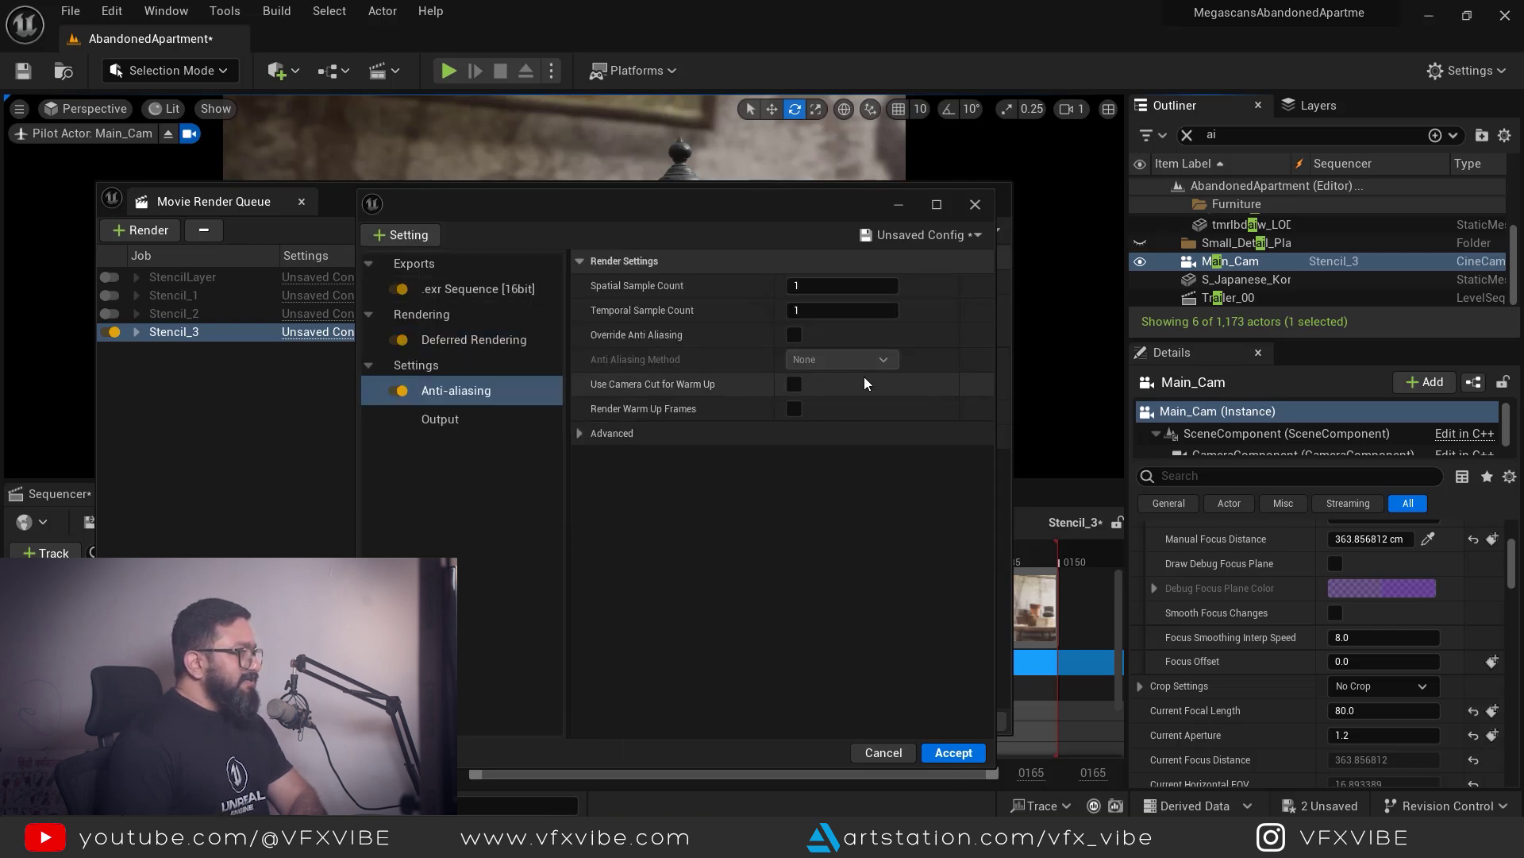
{"action": "left_click", "coordinate": [834, 309]}
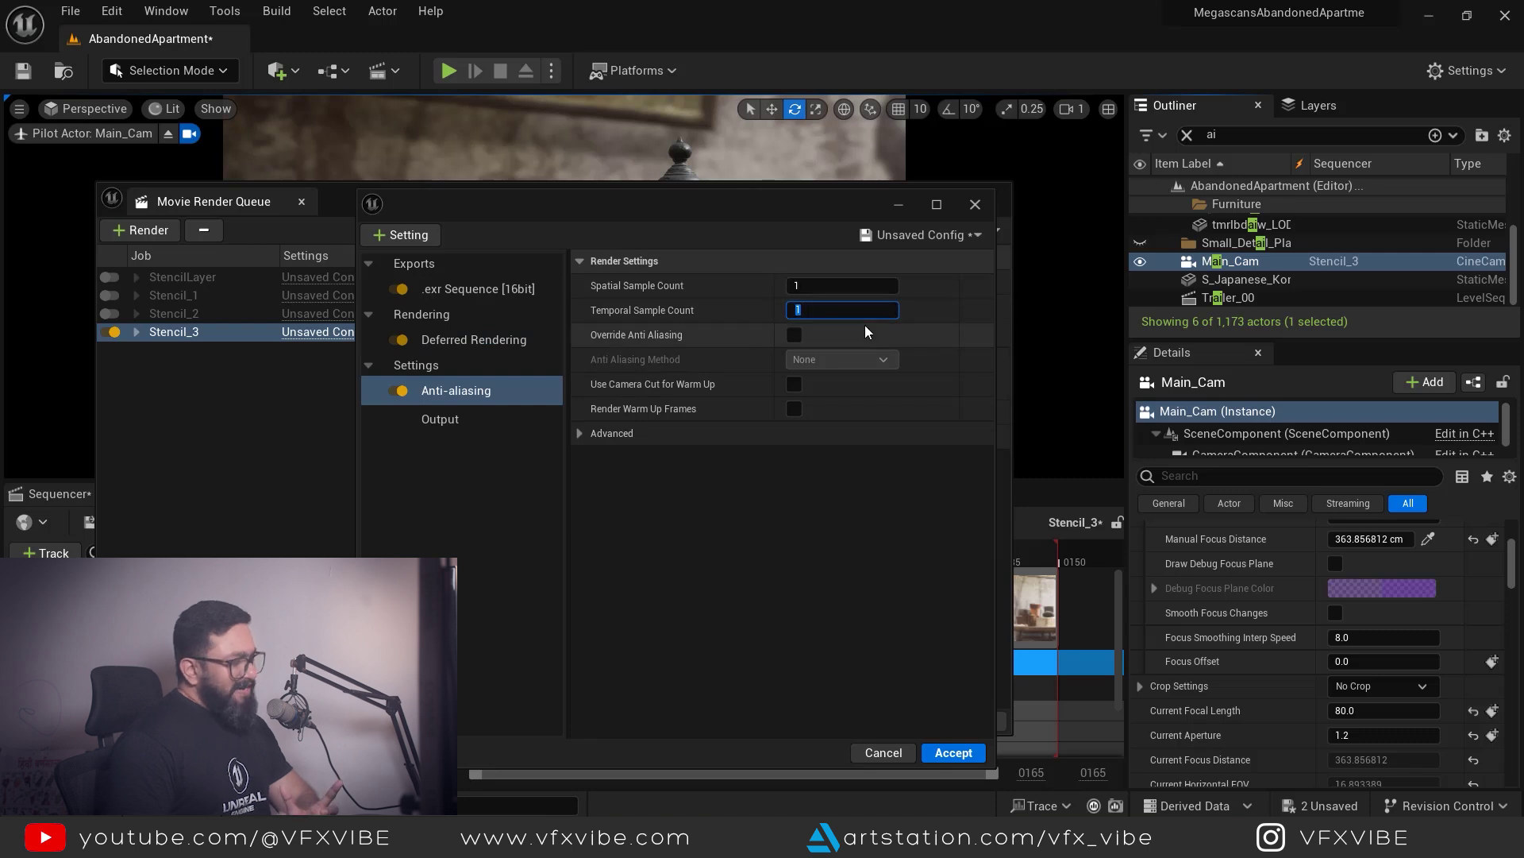
{"action": "type", "text": "8"}
{"action": "key", "text": "Return"}
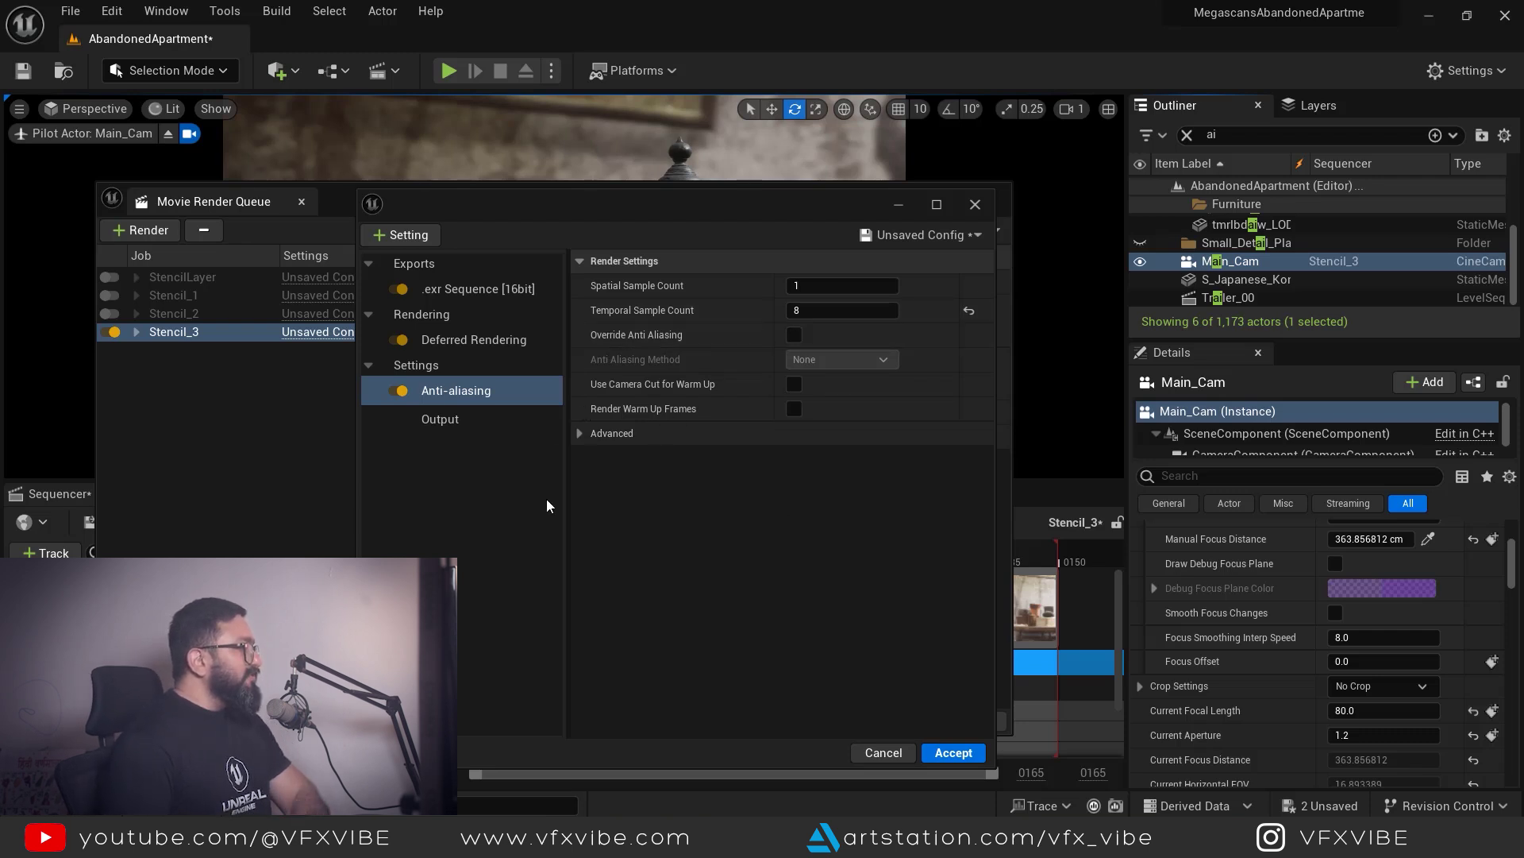
Add a Color Output setting with Disable Tone Curve enabled, and start a local render of the Stencil_3 job.
{"action": "left_click", "coordinate": [405, 235]}
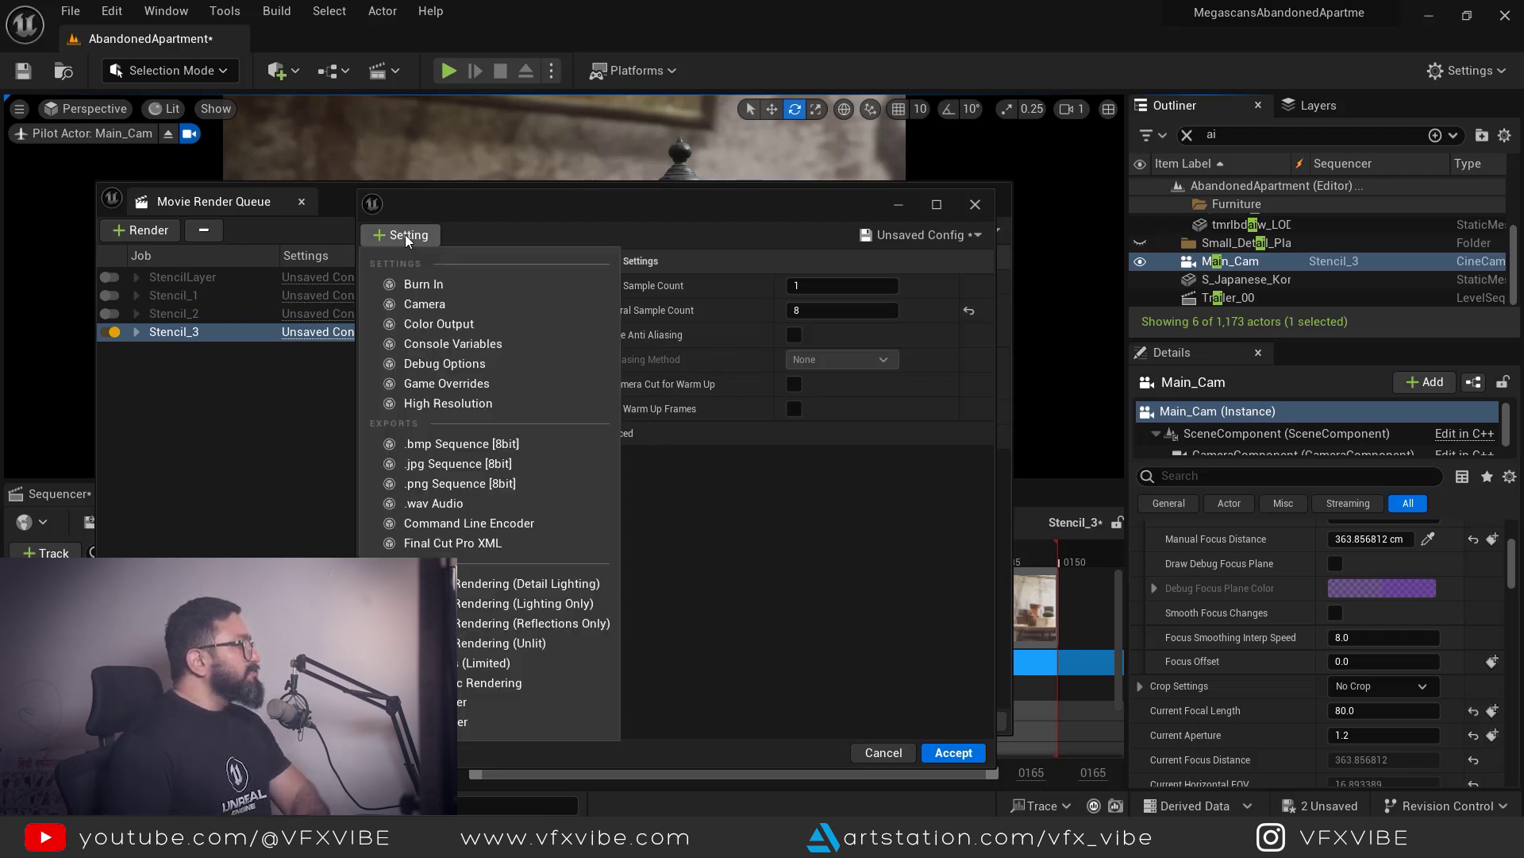
{"action": "left_click", "coordinate": [463, 324]}
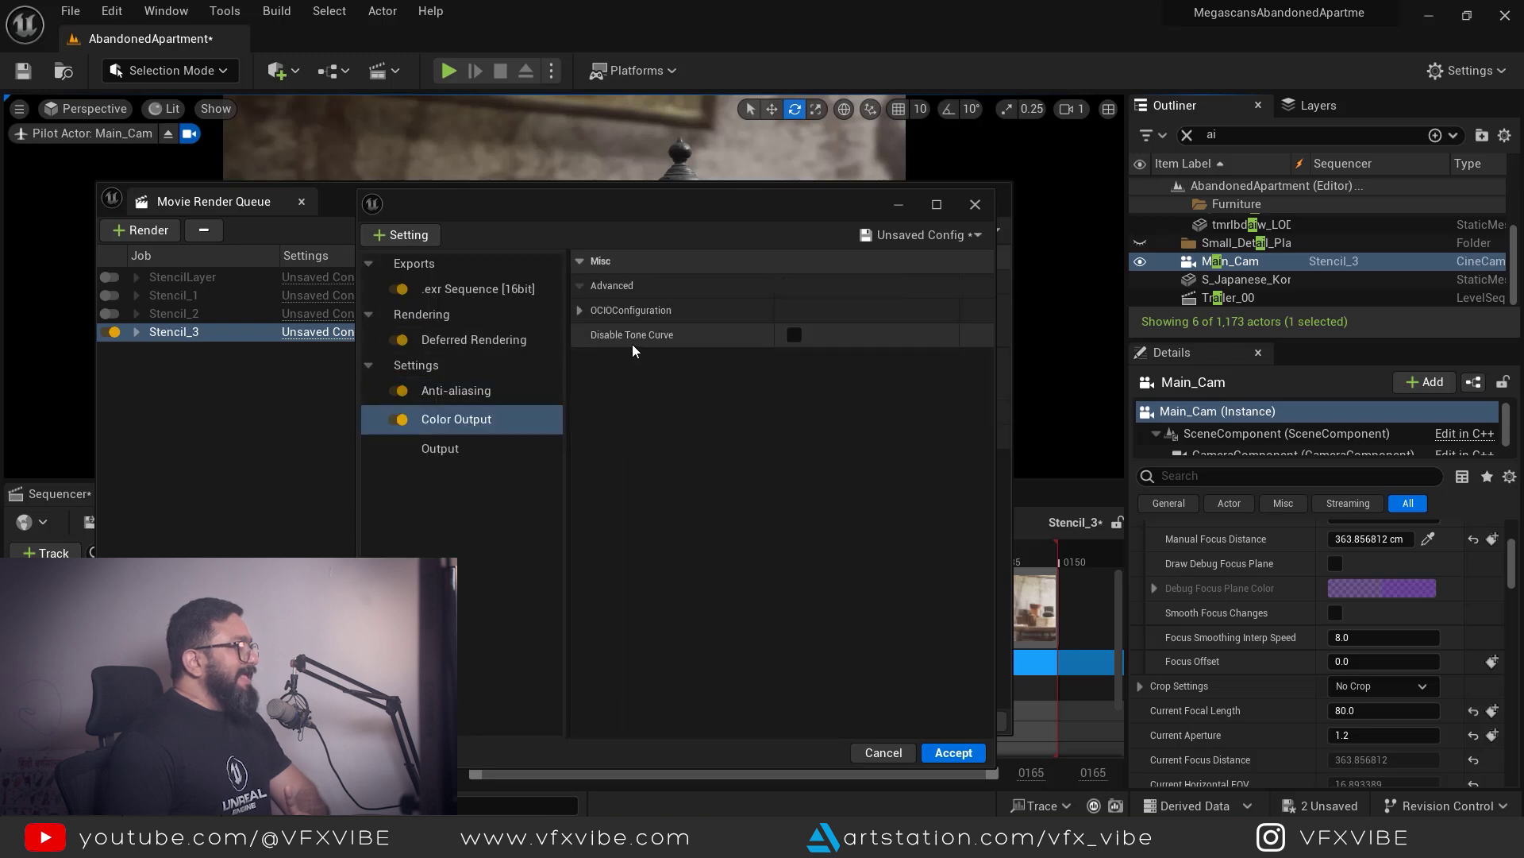
{"action": "left_click", "coordinate": [795, 335]}
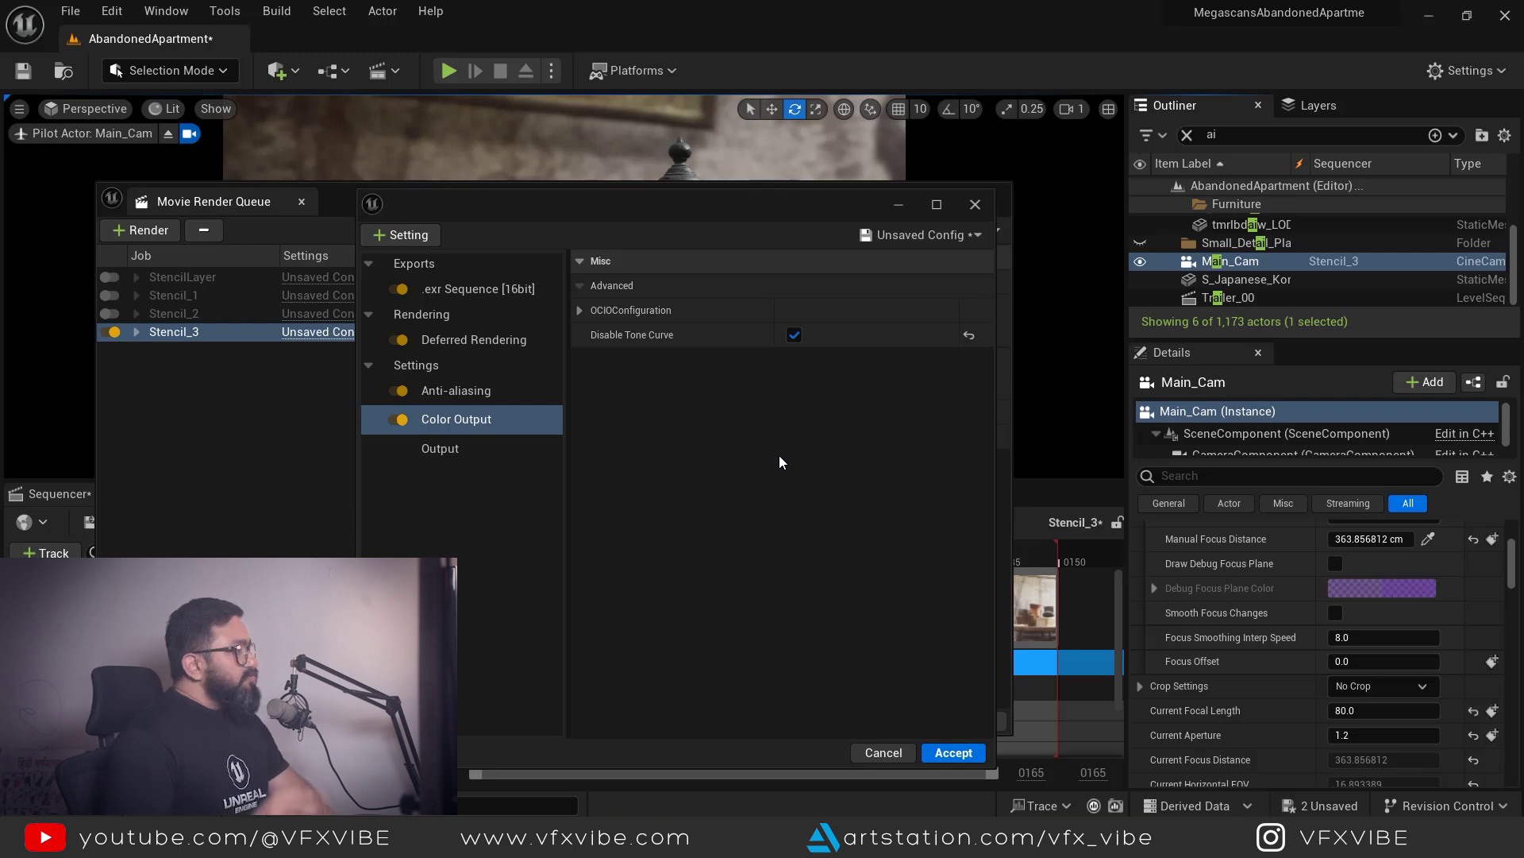
{"action": "left_click", "coordinate": [954, 752]}
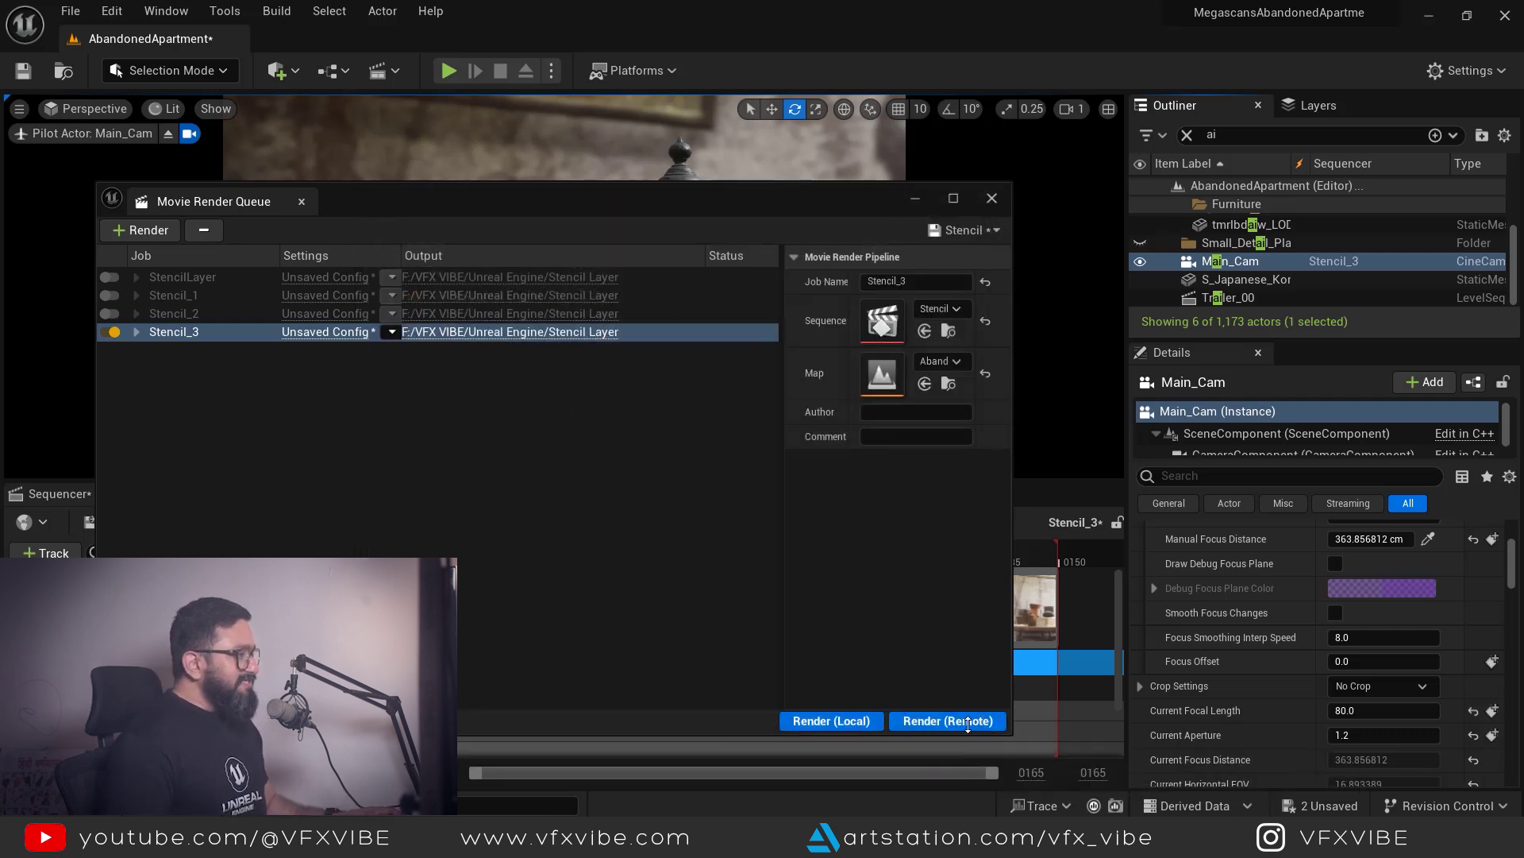
{"action": "left_click", "coordinate": [831, 722]}
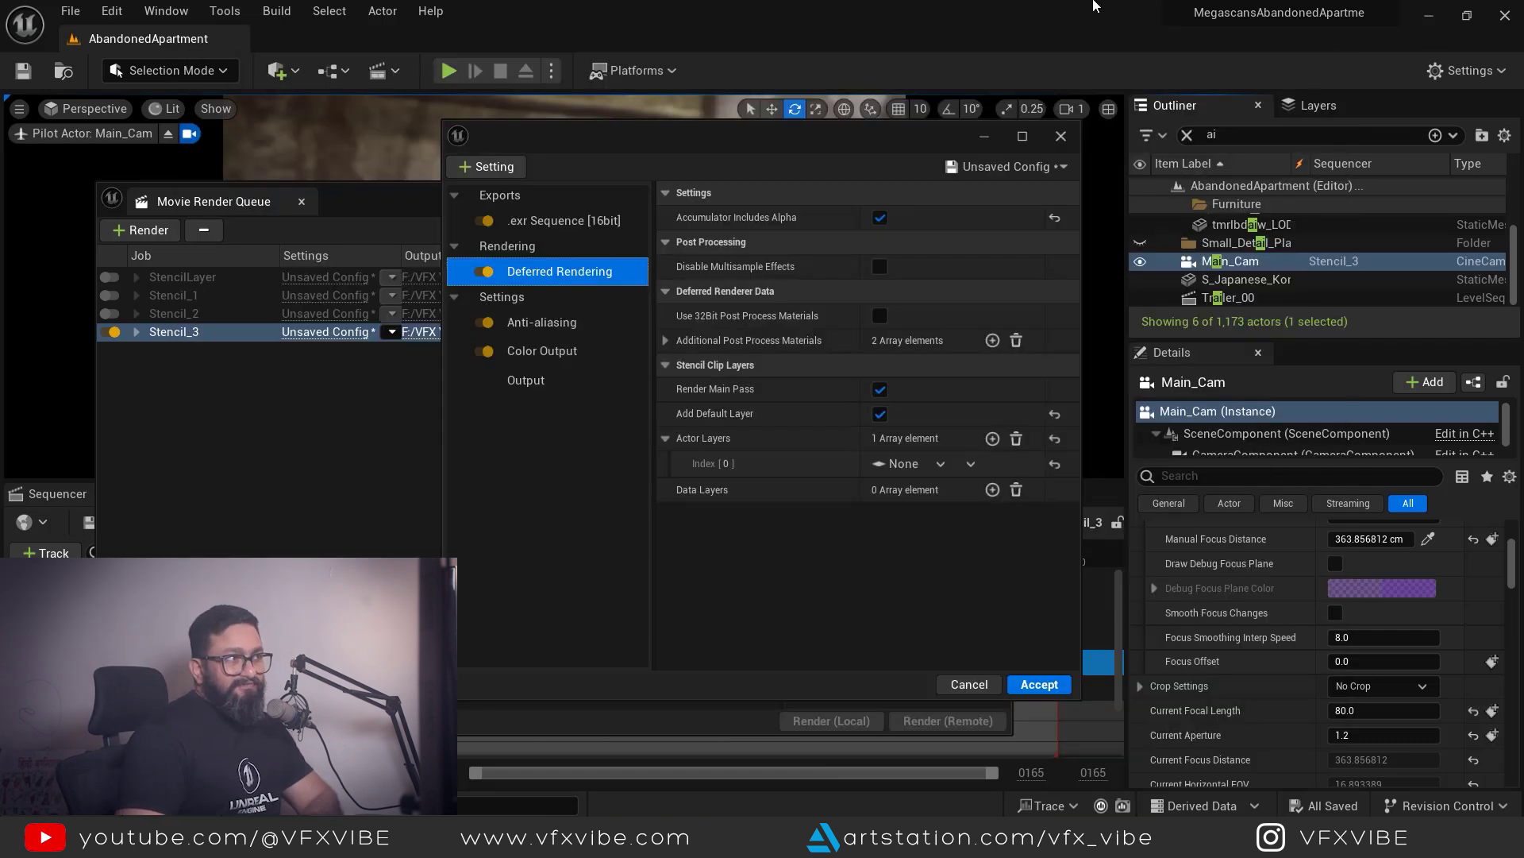
Assign the Foregound layer to Index 0 of the Deferred Rendering actor layers, accept the configuration, and render Stencil_3 locally.
{"action": "left_click", "coordinate": [1318, 106]}
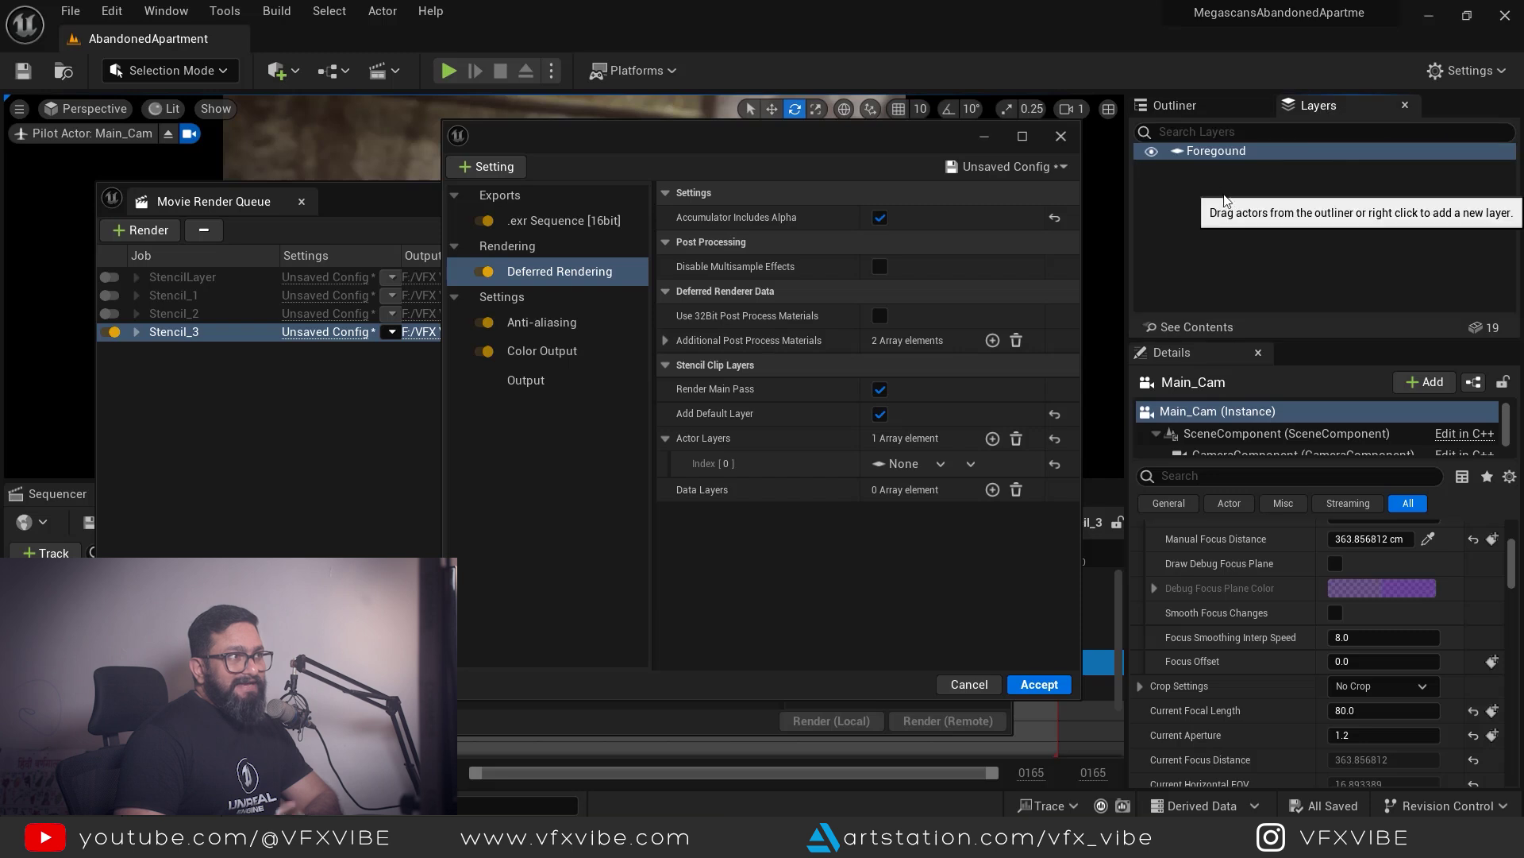
{"action": "left_click", "coordinate": [1217, 151]}
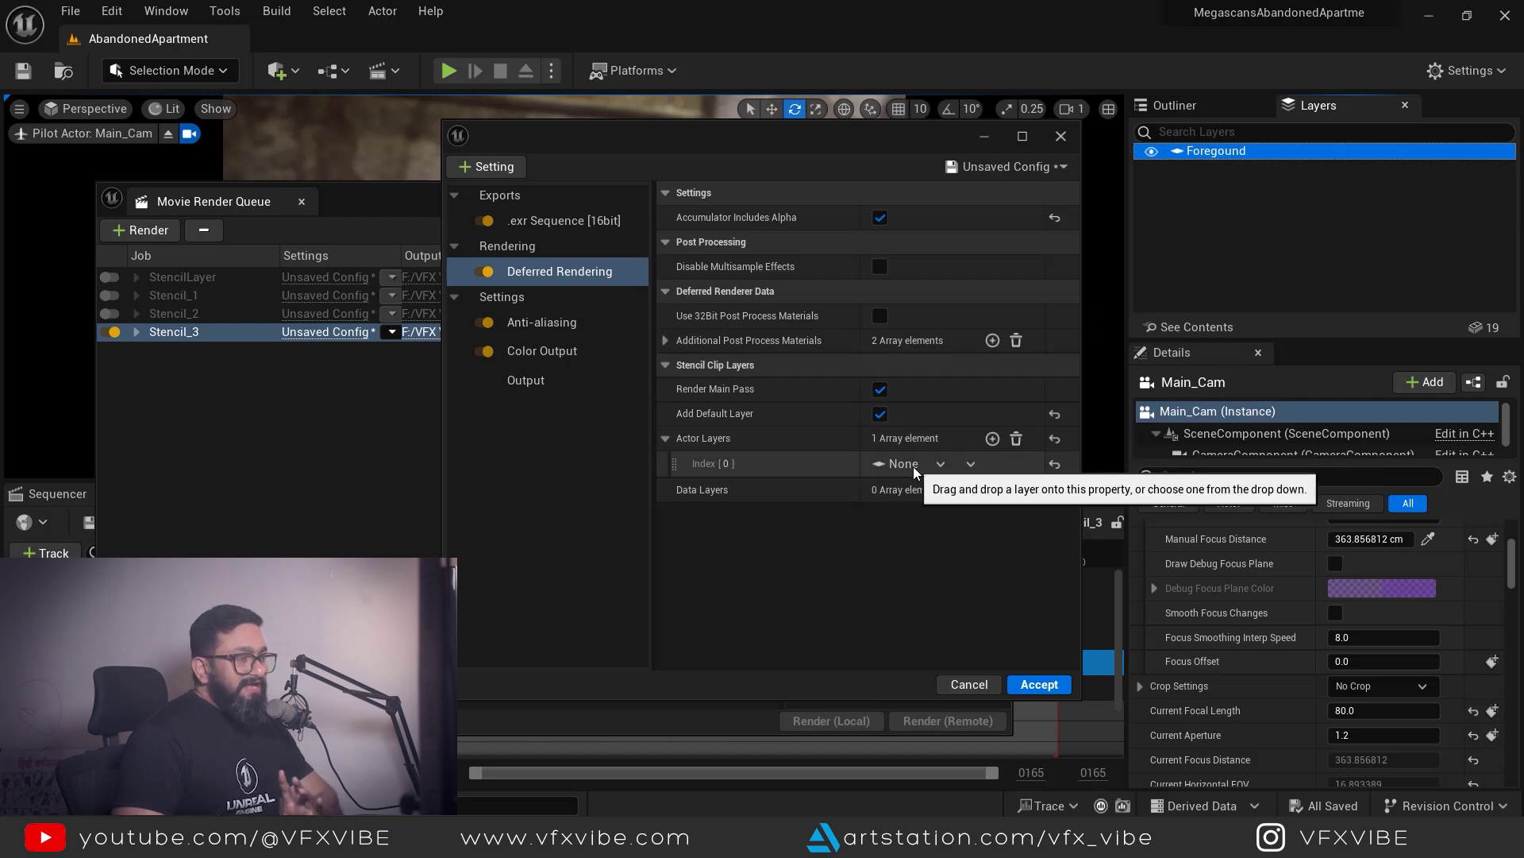
{"action": "left_click", "coordinate": [940, 464]}
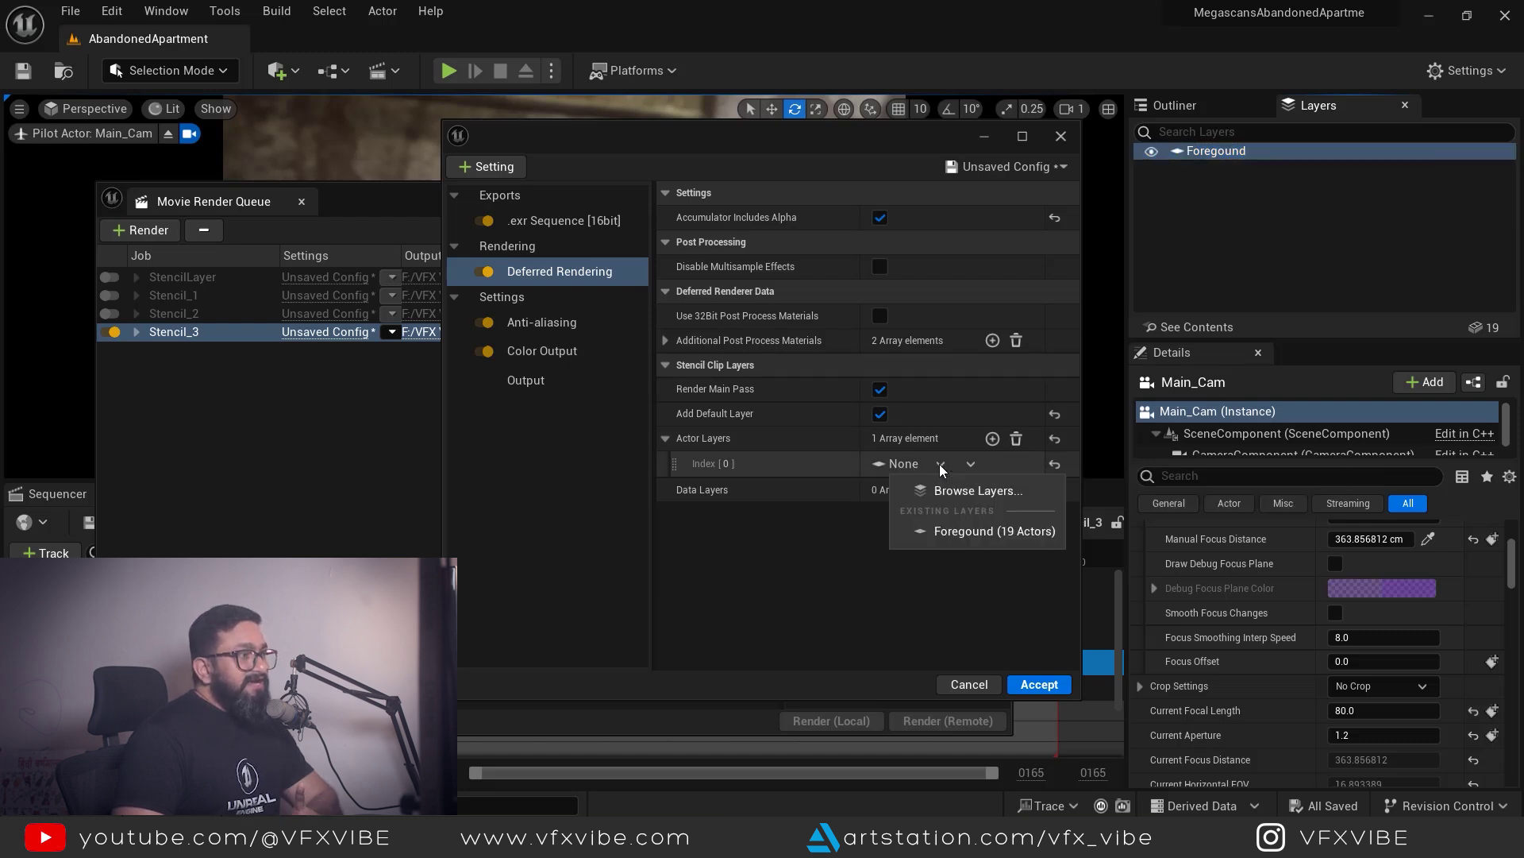
{"action": "left_click", "coordinate": [969, 531]}
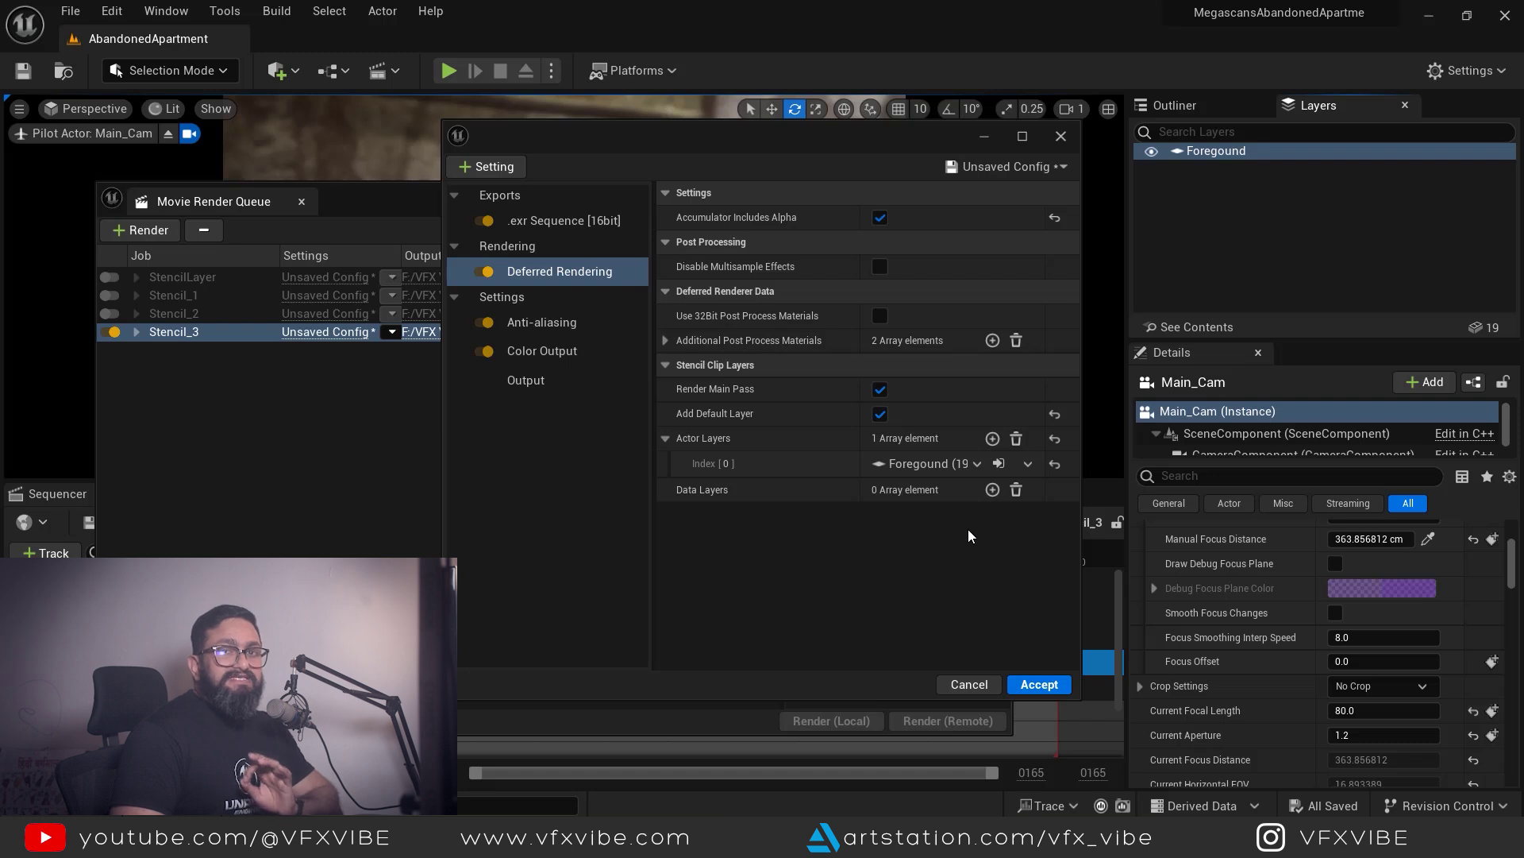
{"action": "left_click", "coordinate": [1034, 685]}
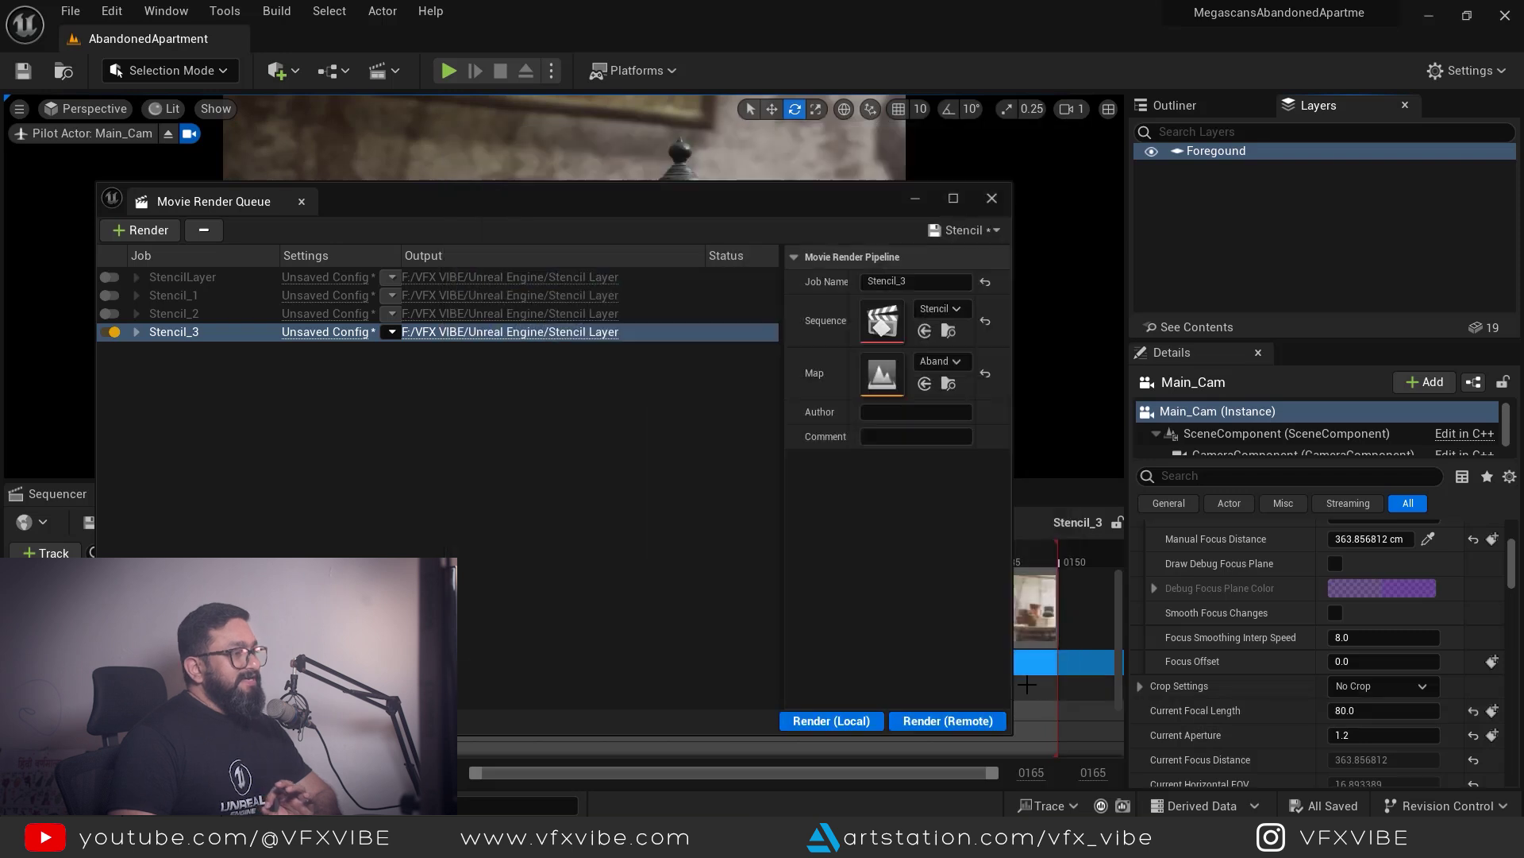
{"action": "left_click", "coordinate": [832, 720]}
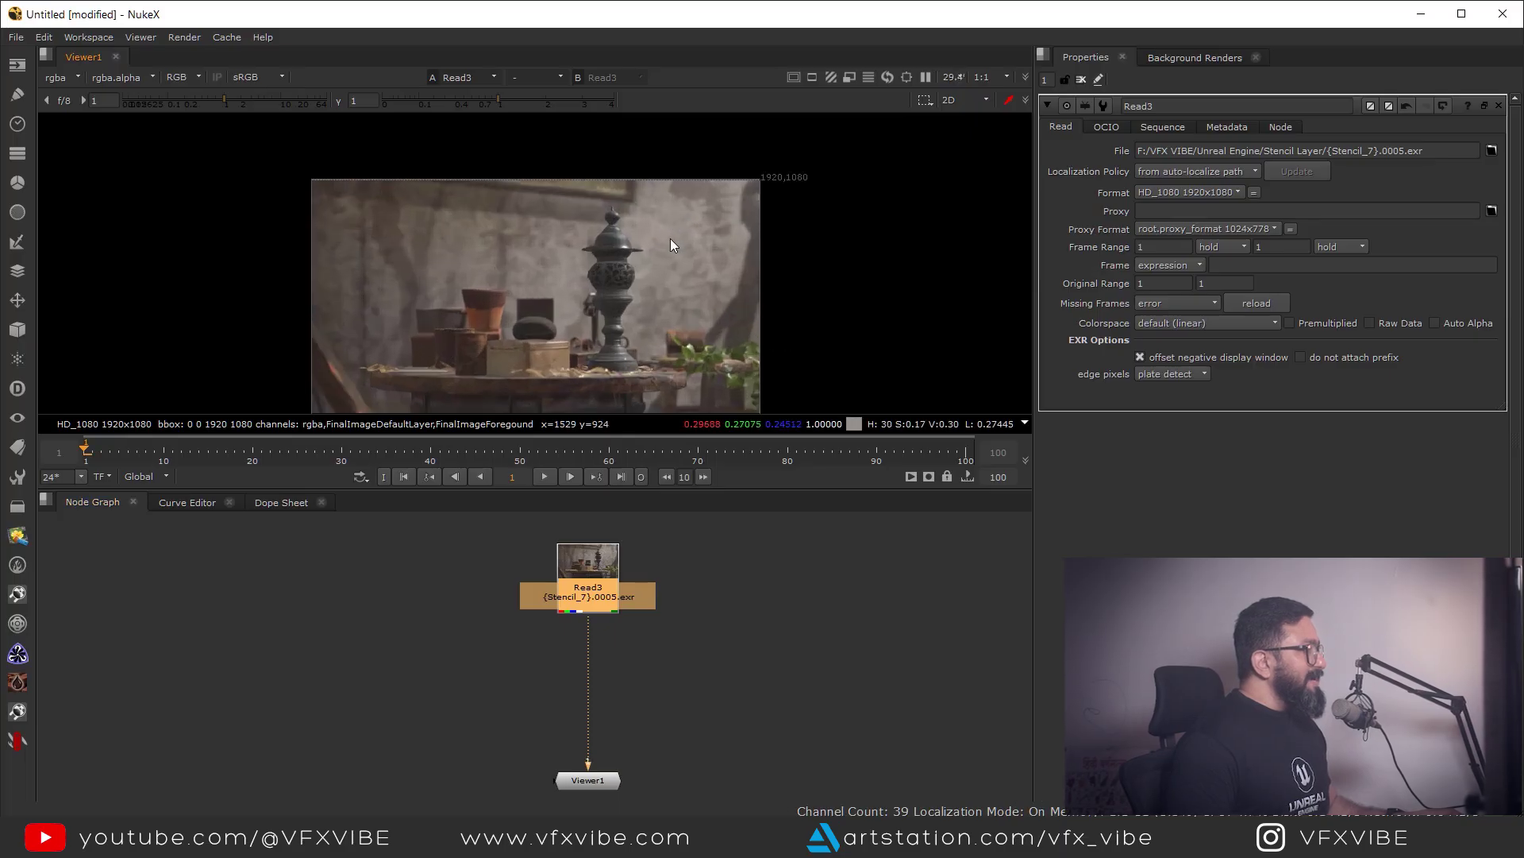
Switch to NukeX, insert a Shuffle node between the Read3 EXR node and the viewer, and display its output.
{"action": "middle_click_drag", "start_coordinate": [670, 238], "coordinate": [702, 203]}
{"action": "left_click_drag", "start_coordinate": [848, 135], "coordinate": [337, 406]}
{"action": "middle_click_drag", "start_coordinate": [534, 686], "coordinate": [495, 663]}
{"action": "left_click", "coordinate": [656, 659]}
{"action": "key", "text": "Tab"}
{"action": "type", "text": "shu"}
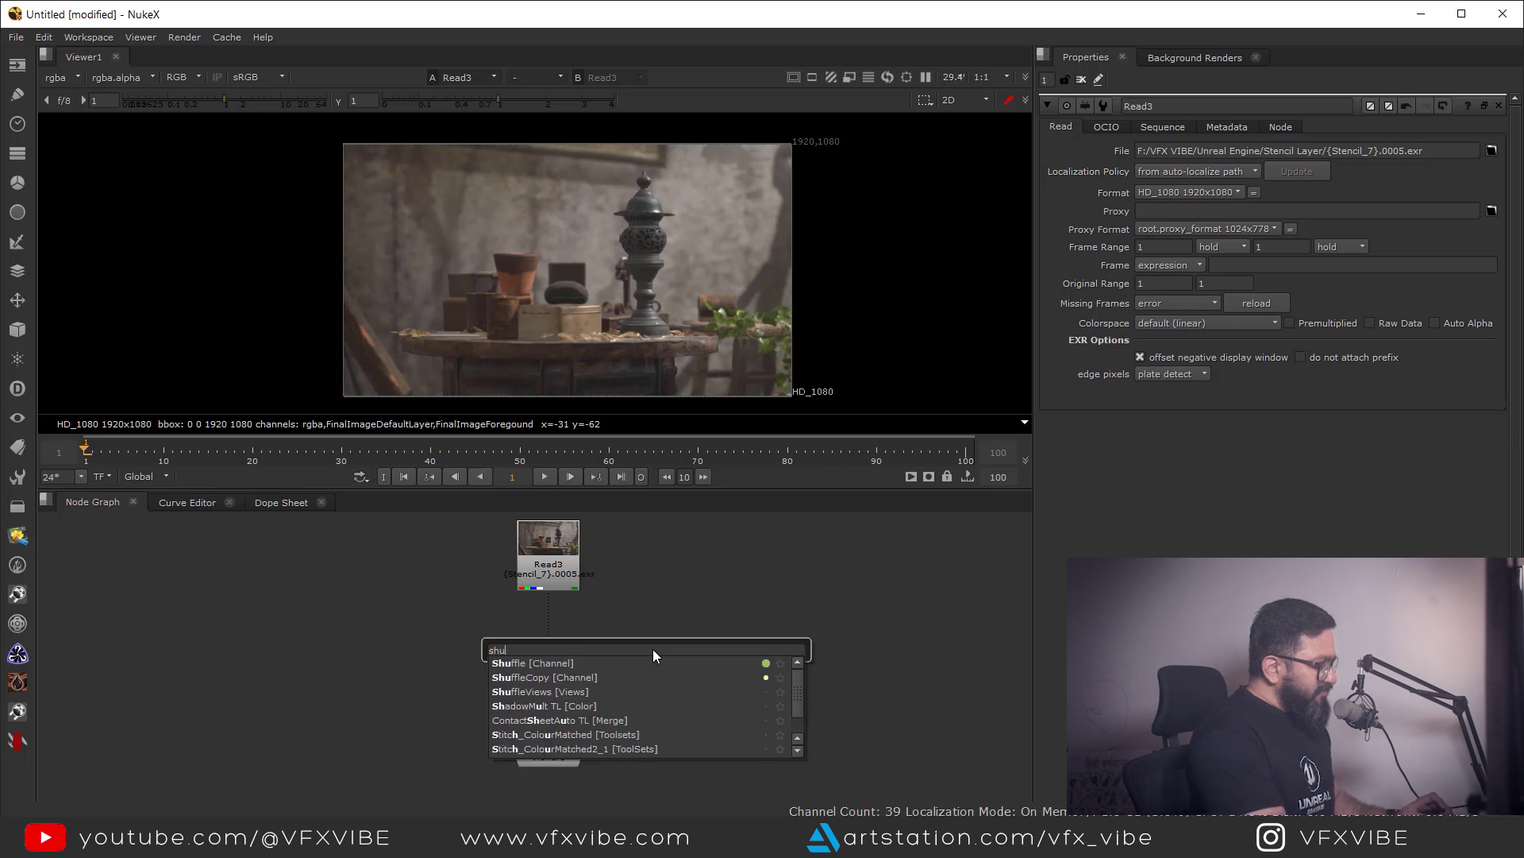
{"action": "left_click", "coordinate": [554, 664]}
{"action": "left_click_drag", "start_coordinate": [642, 655], "coordinate": [502, 670]}
{"action": "left_click_drag", "start_coordinate": [480, 633], "coordinate": [532, 581]}
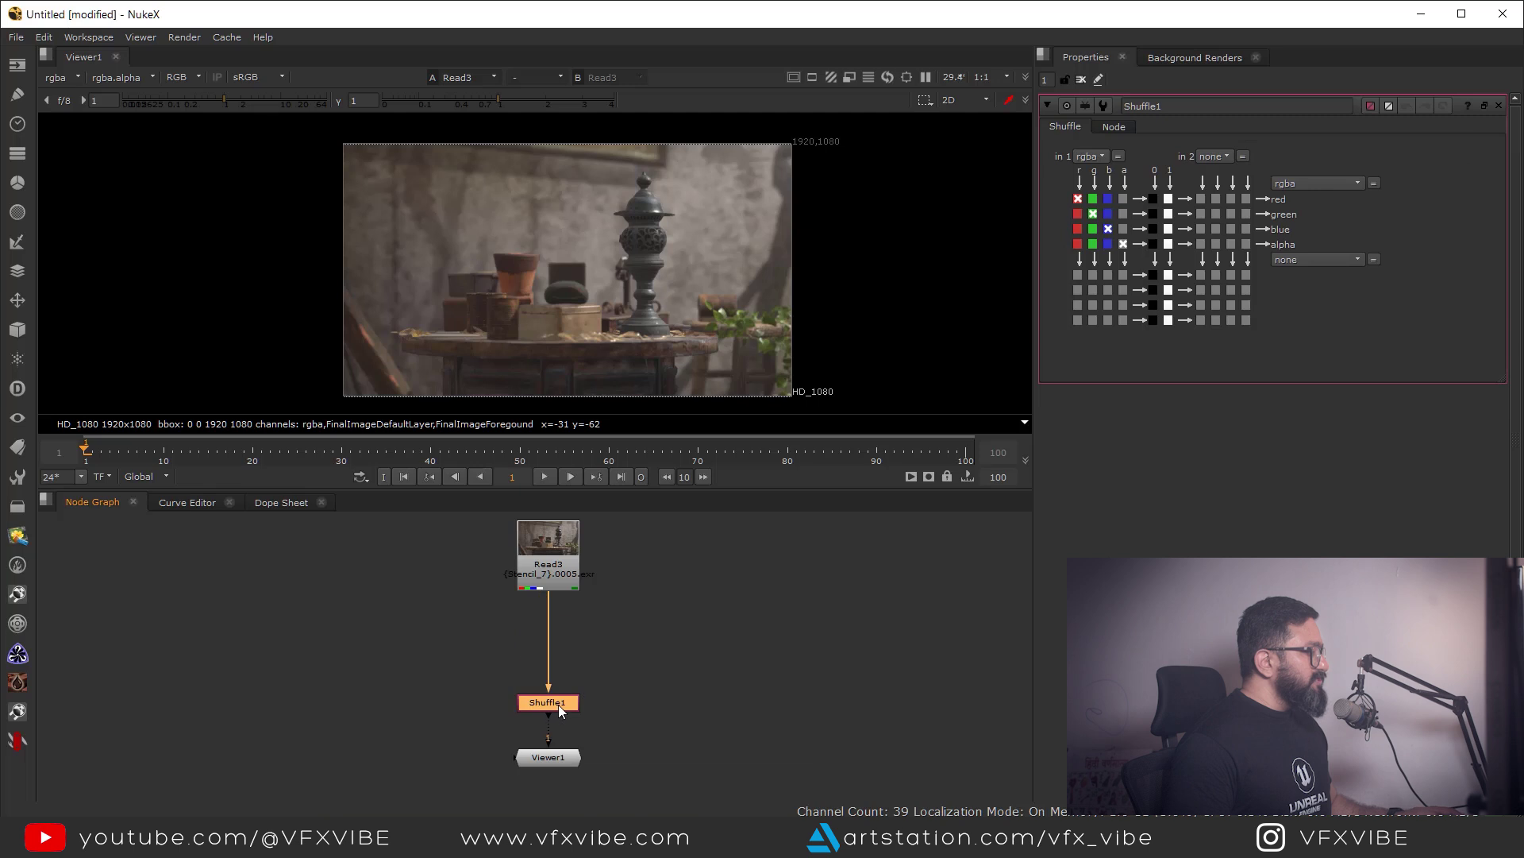
{"action": "key", "text": "1"}
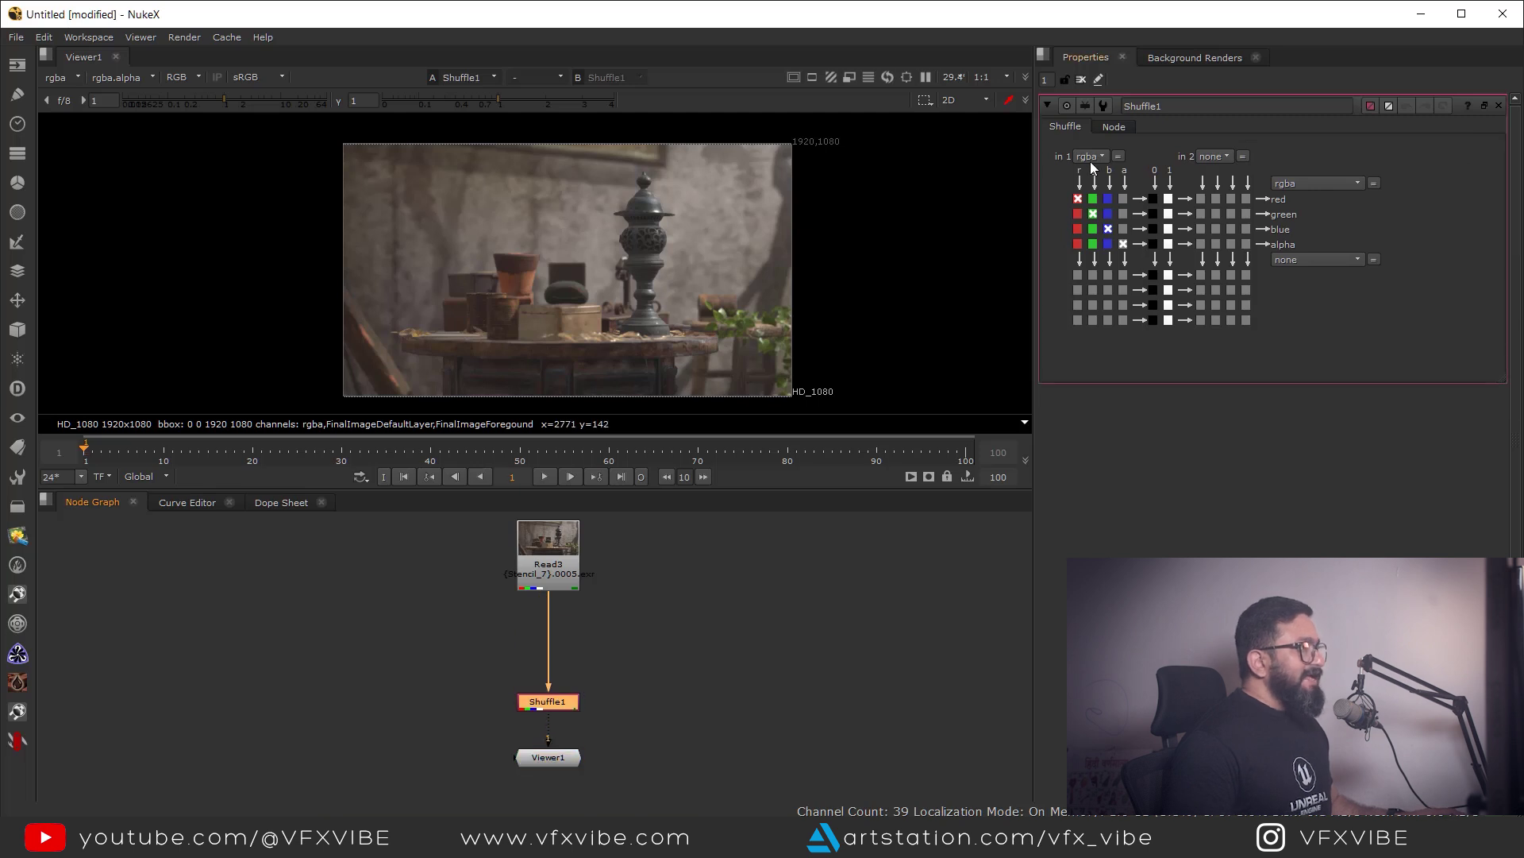
Set the Shuffle node's first input layer to FinalImageDefaultLayer and inspect the background pass in the viewer.
{"action": "left_click", "coordinate": [1089, 156]}
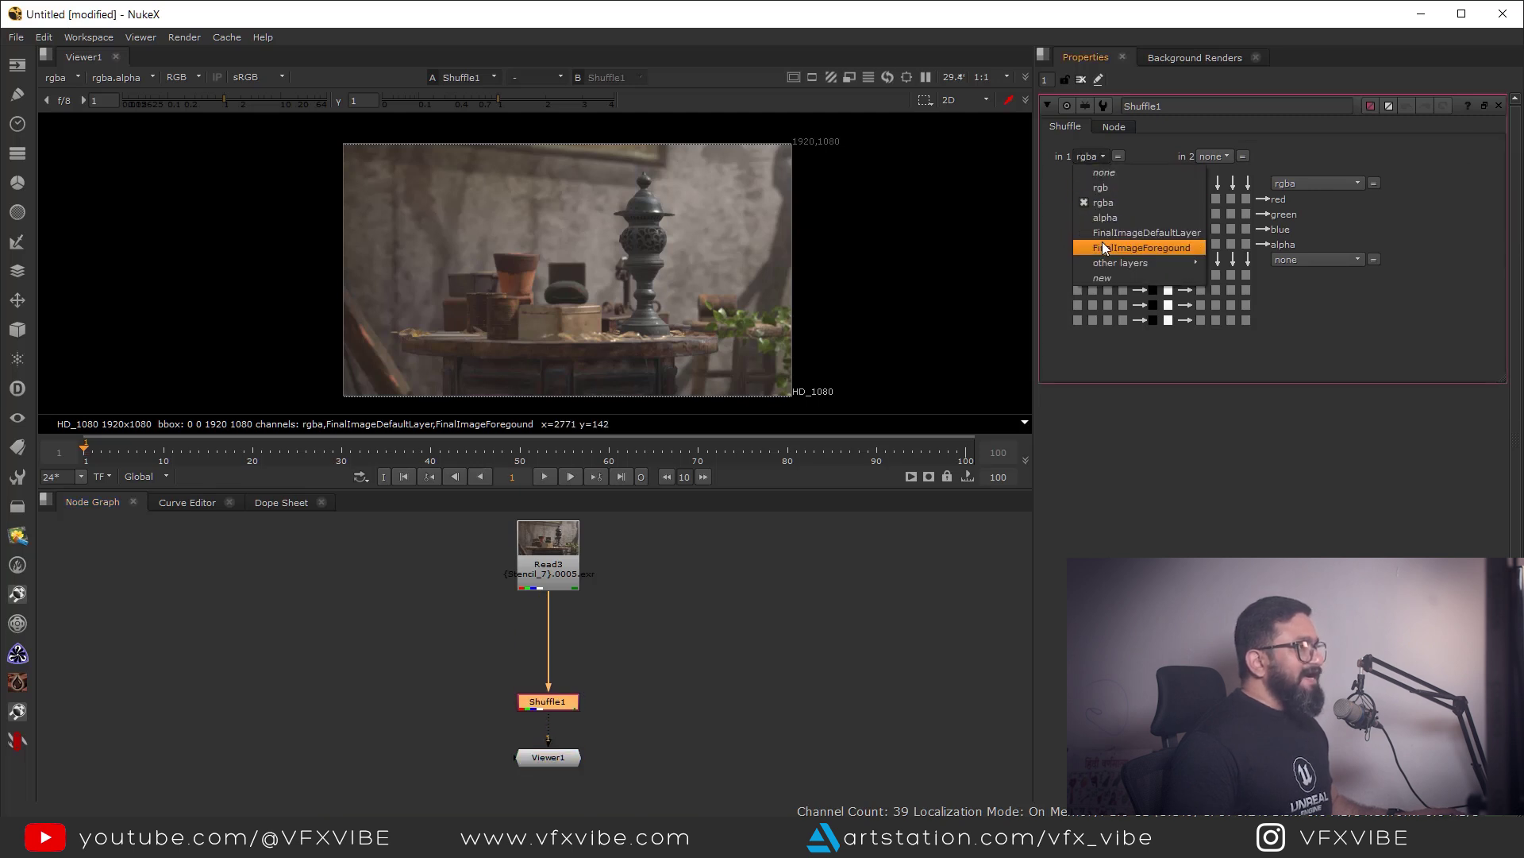
{"action": "left_click", "coordinate": [1173, 235]}
{"action": "left_click_drag", "start_coordinate": [517, 282], "coordinate": [649, 370]}
{"action": "left_click_drag", "start_coordinate": [679, 186], "coordinate": [693, 297]}
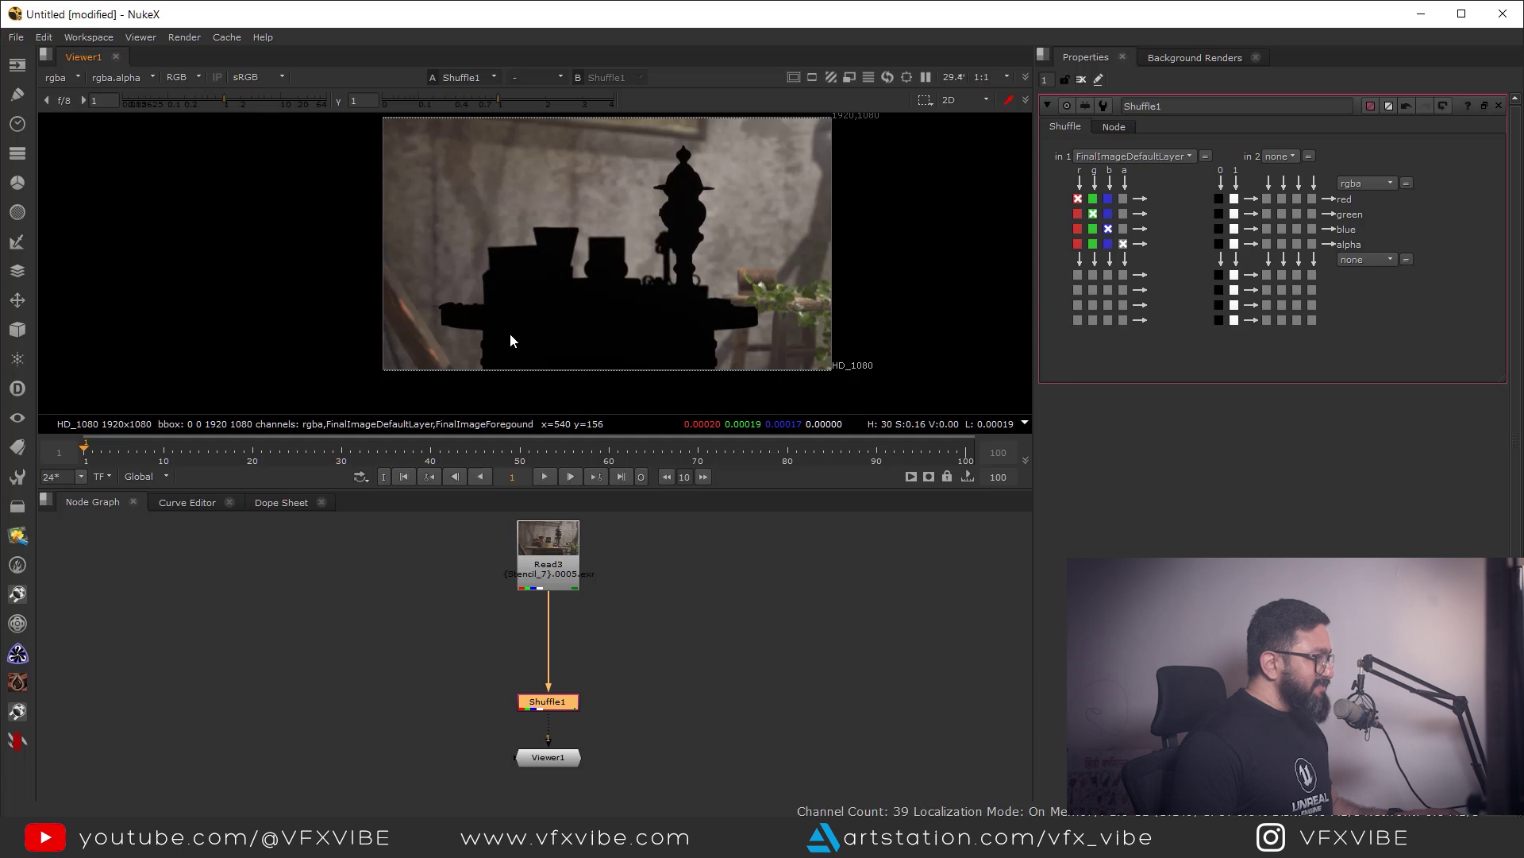
Add a second Shuffle node branching from the Read3 node and route its connection through a dot.
{"action": "middle_click_drag", "start_coordinate": [576, 304], "coordinate": [559, 332]}
{"action": "middle_click_drag", "start_coordinate": [665, 341], "coordinate": [579, 336]}
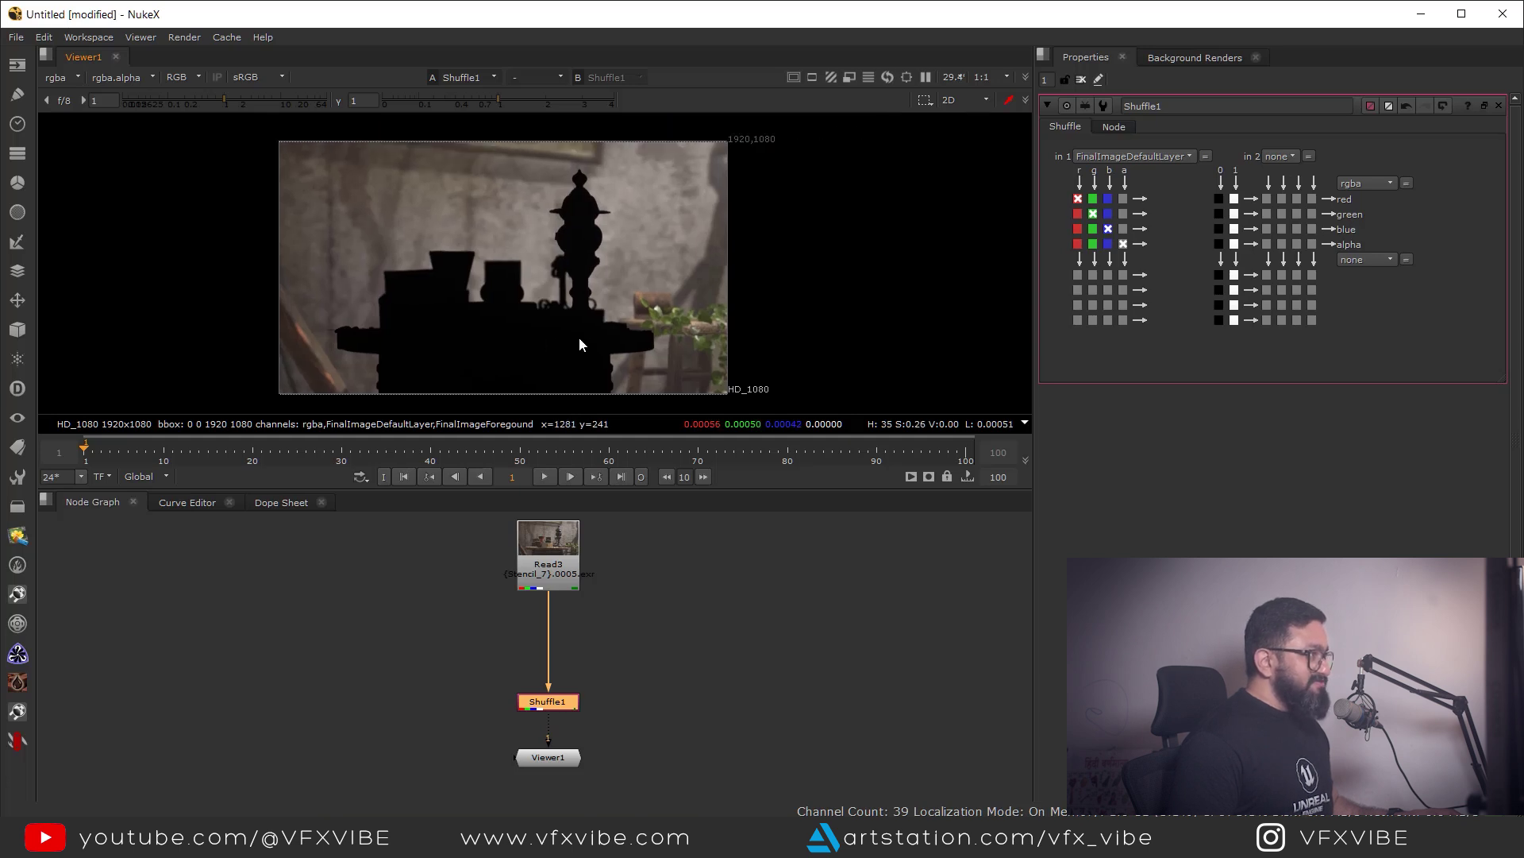
{"action": "left_click", "coordinate": [651, 655]}
{"action": "key", "text": "Tab"}
{"action": "type", "text": "shuffle"}
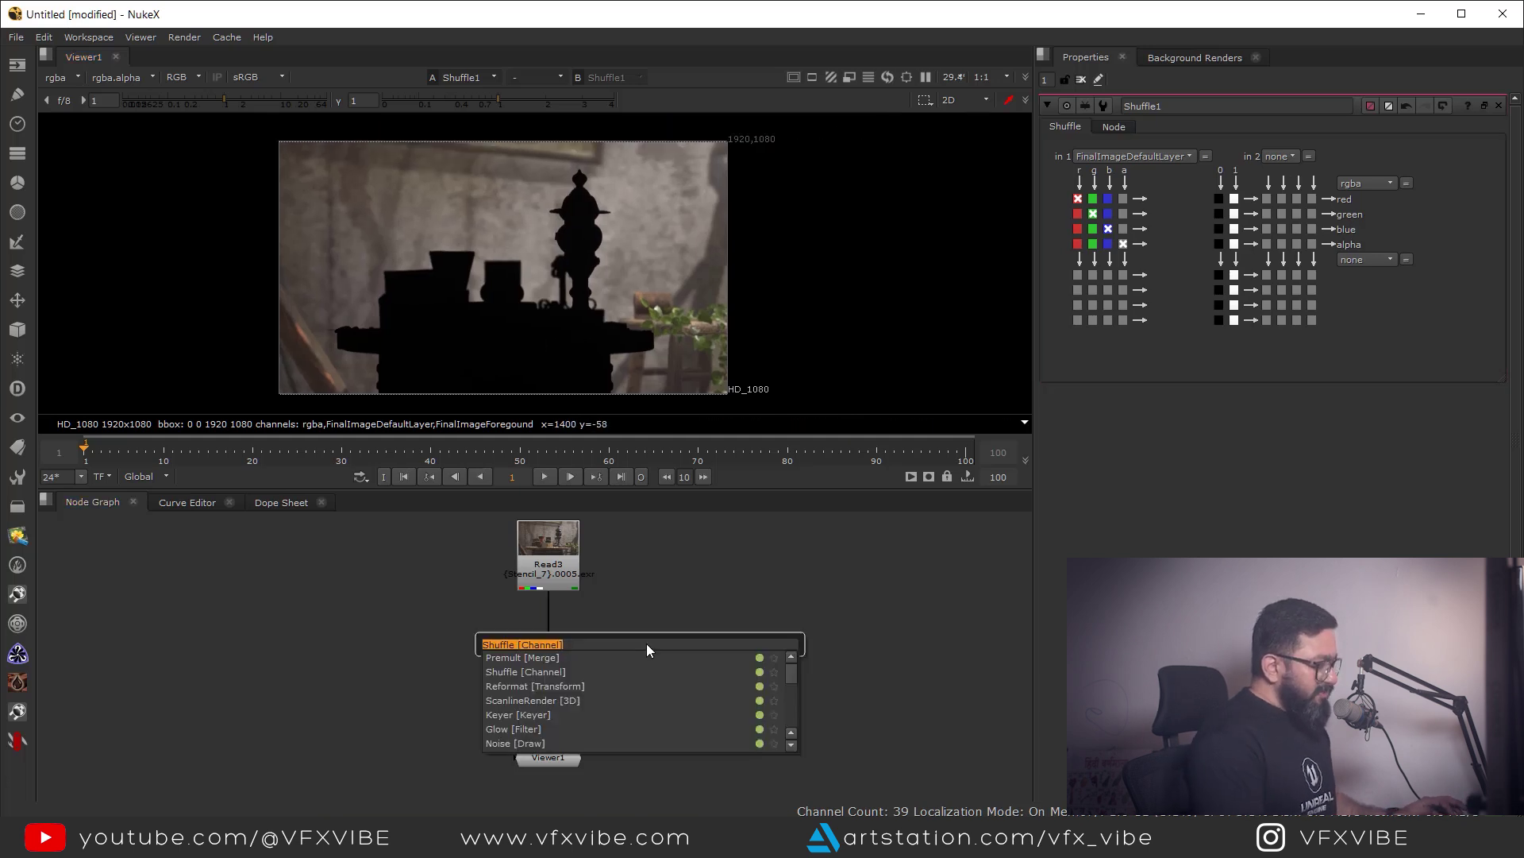
{"action": "key", "text": "Return"}
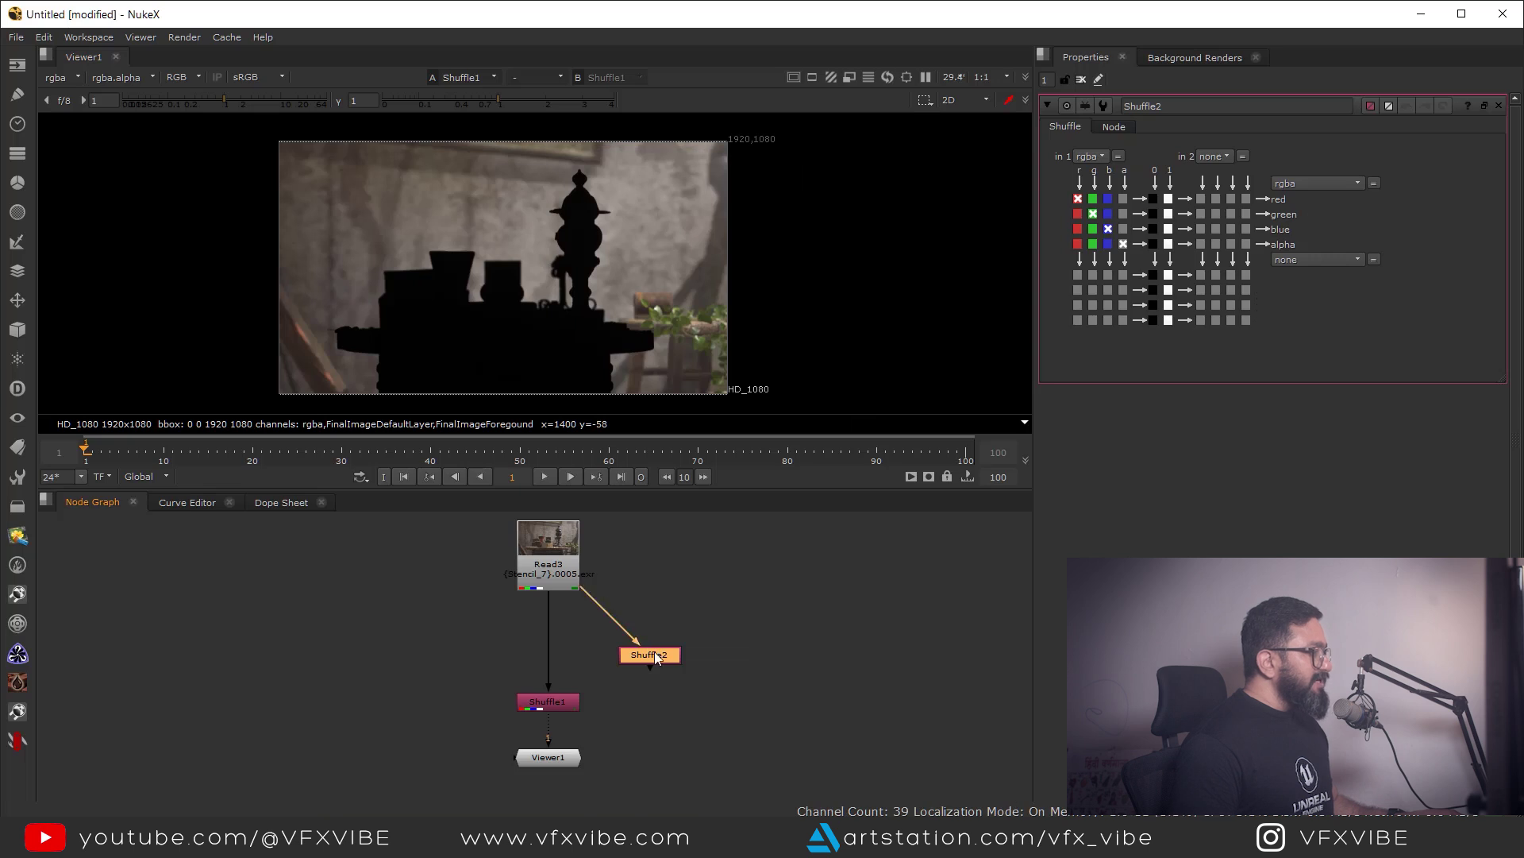
{"action": "left_click_drag", "start_coordinate": [632, 649], "coordinate": [654, 586], "text": "ctrl"}
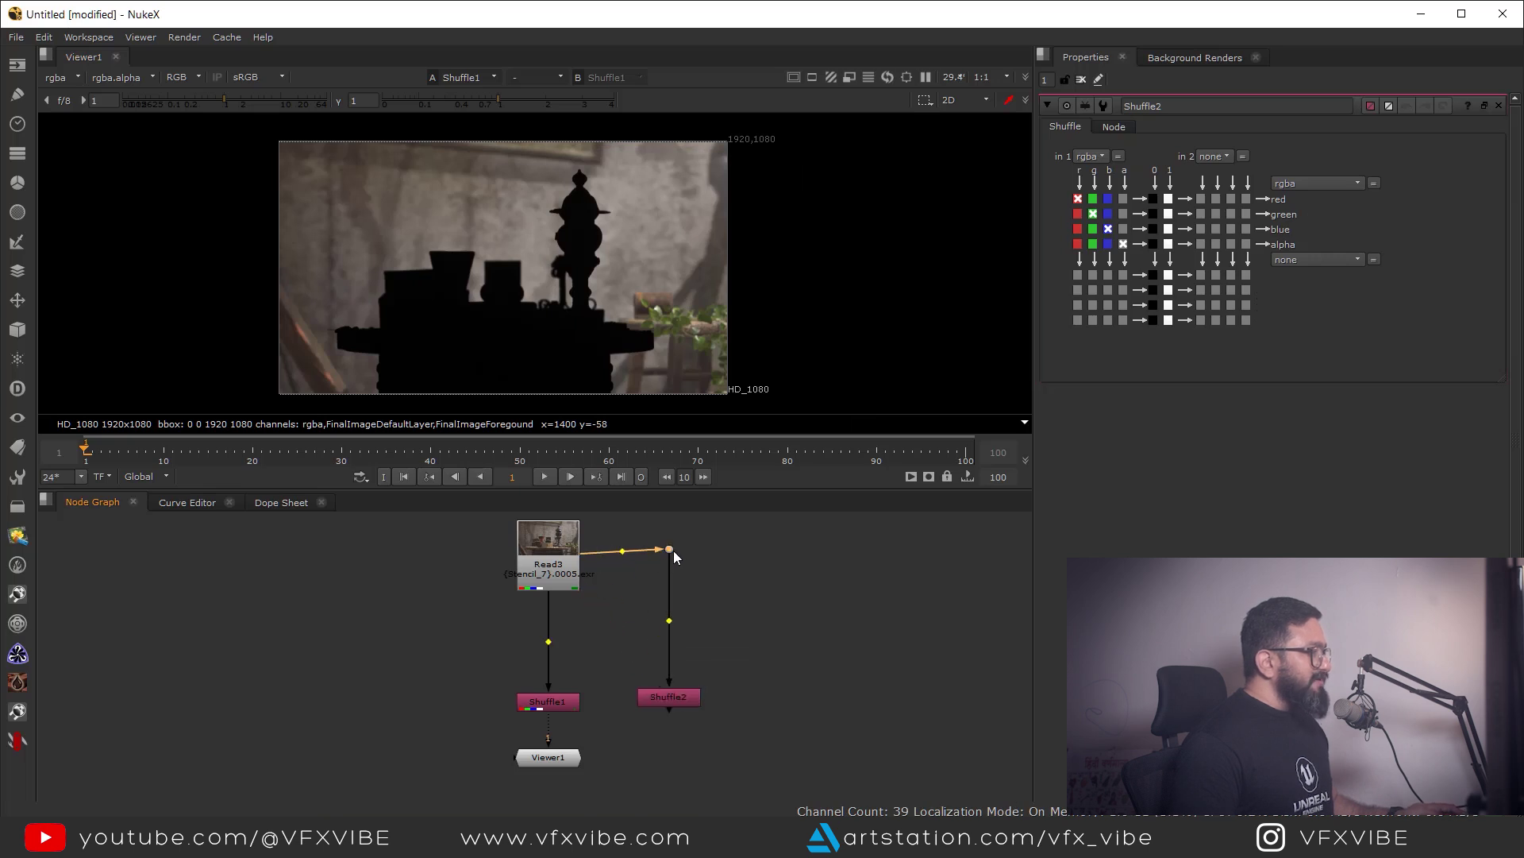
Display the second Shuffle node in the viewer and set its first input layer to FinalImageForegound.
{"action": "left_click", "coordinate": [667, 697]}
{"action": "key", "text": "1"}
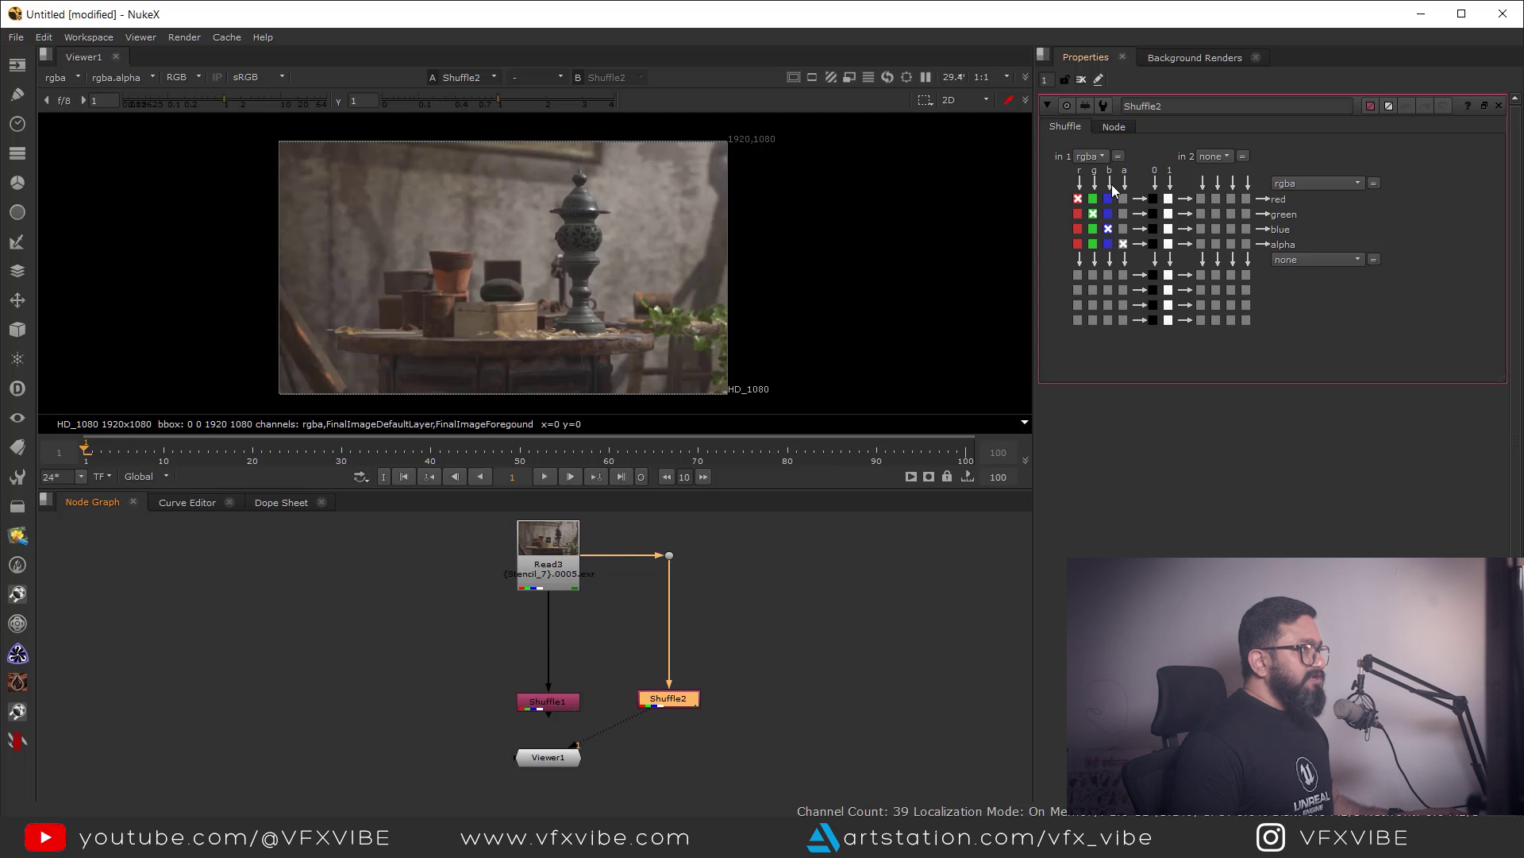
{"action": "left_click", "coordinate": [1091, 156]}
{"action": "left_click", "coordinate": [1123, 247]}
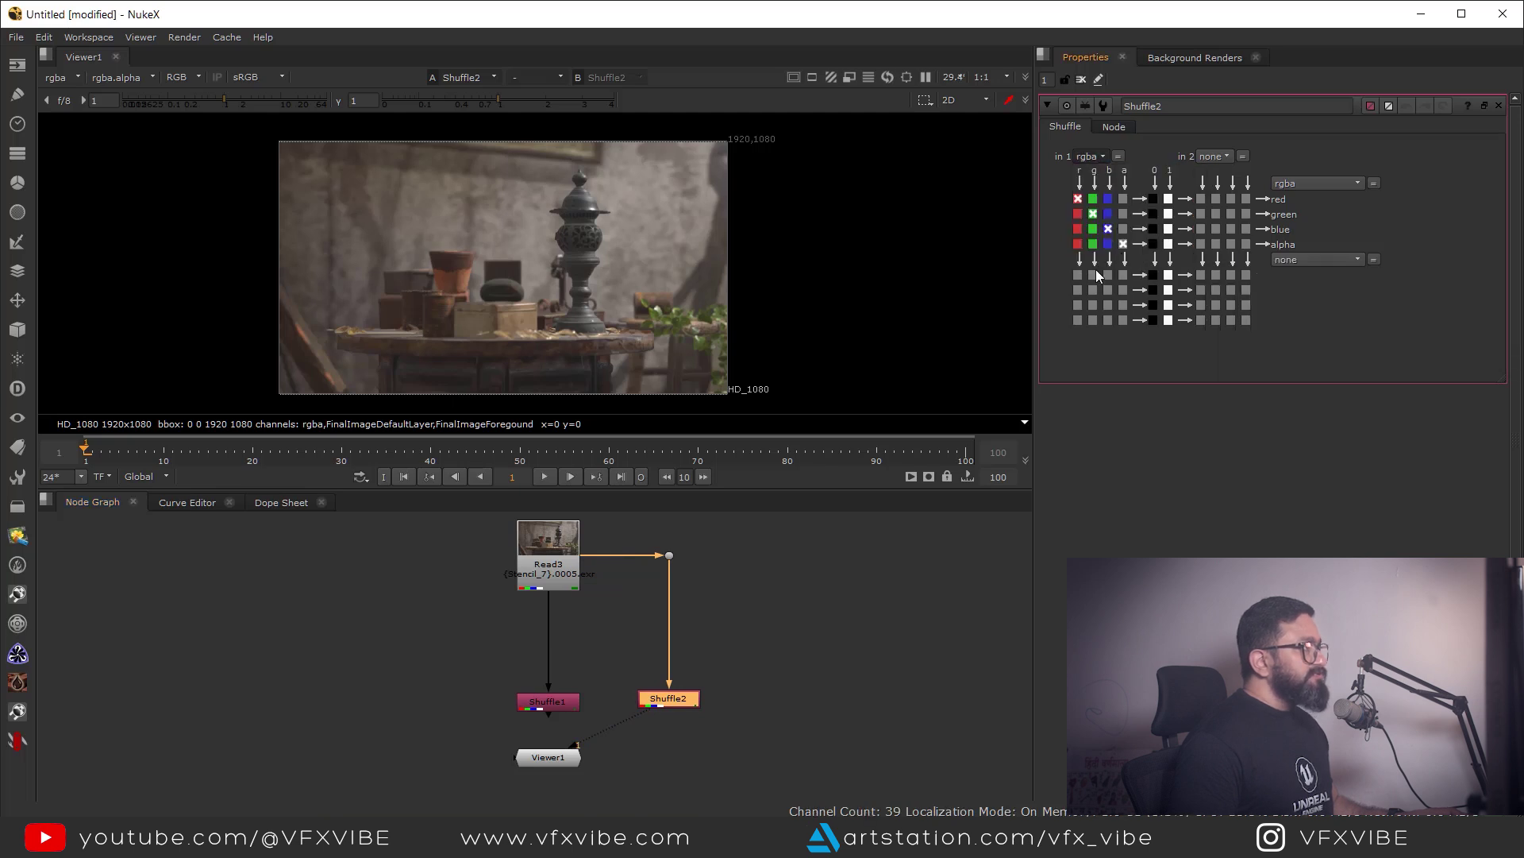
Inspect the foreground pass in the viewer, toggling between its alpha channel and full colour.
{"action": "middle_click_drag", "start_coordinate": [735, 524], "coordinate": [778, 504]}
{"action": "key", "text": "a"}
{"action": "middle_click_drag", "start_coordinate": [607, 297], "coordinate": [663, 301]}
{"action": "key", "text": "a"}
{"action": "key", "text": "a"}
{"action": "left_click_drag", "start_coordinate": [744, 164], "coordinate": [409, 376]}
Display the Shuffle1 background pass in the viewer and toggle between its alpha channel and colour.
{"action": "key", "text": "a"}
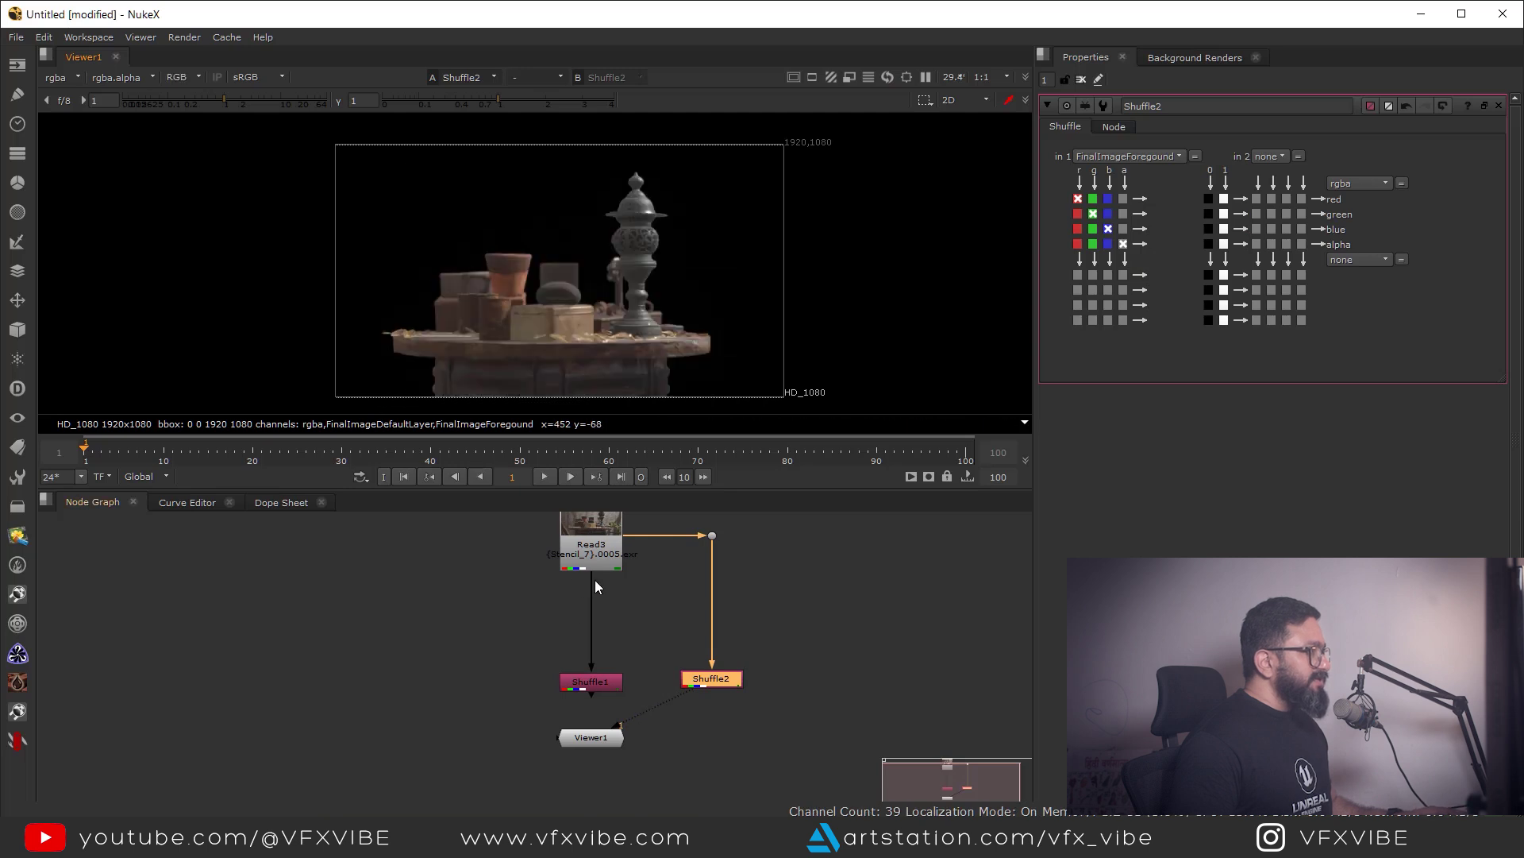
{"action": "left_click_drag", "start_coordinate": [591, 693], "coordinate": [591, 735]}
{"action": "middle_click_drag", "start_coordinate": [594, 279], "coordinate": [597, 287]}
{"action": "key", "text": "a"}
{"action": "key", "text": "a"}
{"action": "key", "text": "a"}
{"action": "key", "text": "a"}
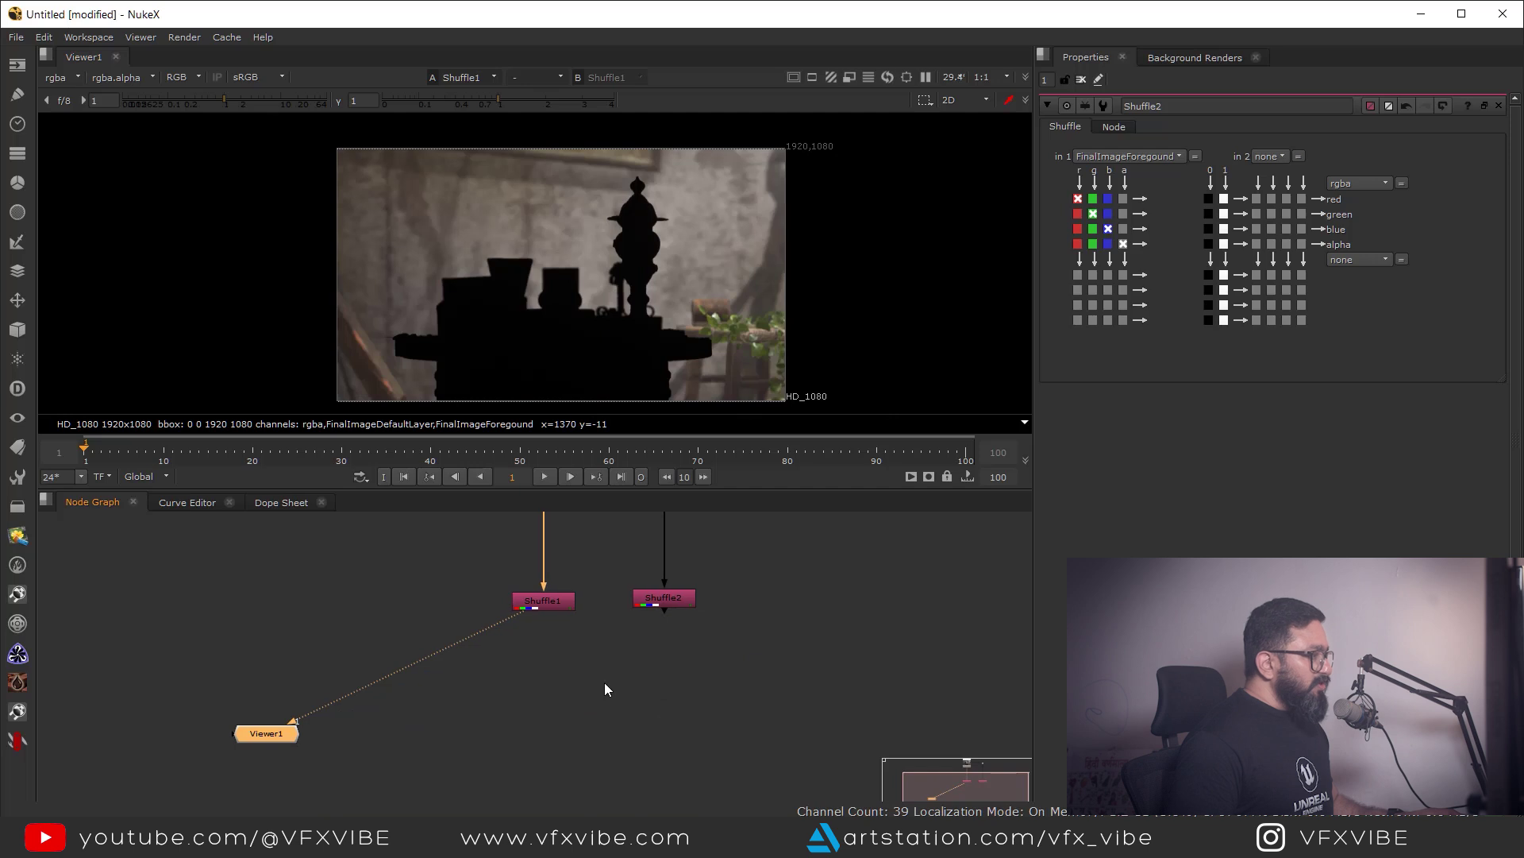
Merge the Shuffle2 foreground over the Shuffle1 background with a Merge node, route the foreground through a dot, and display the result.
{"action": "left_click", "coordinate": [604, 683]}
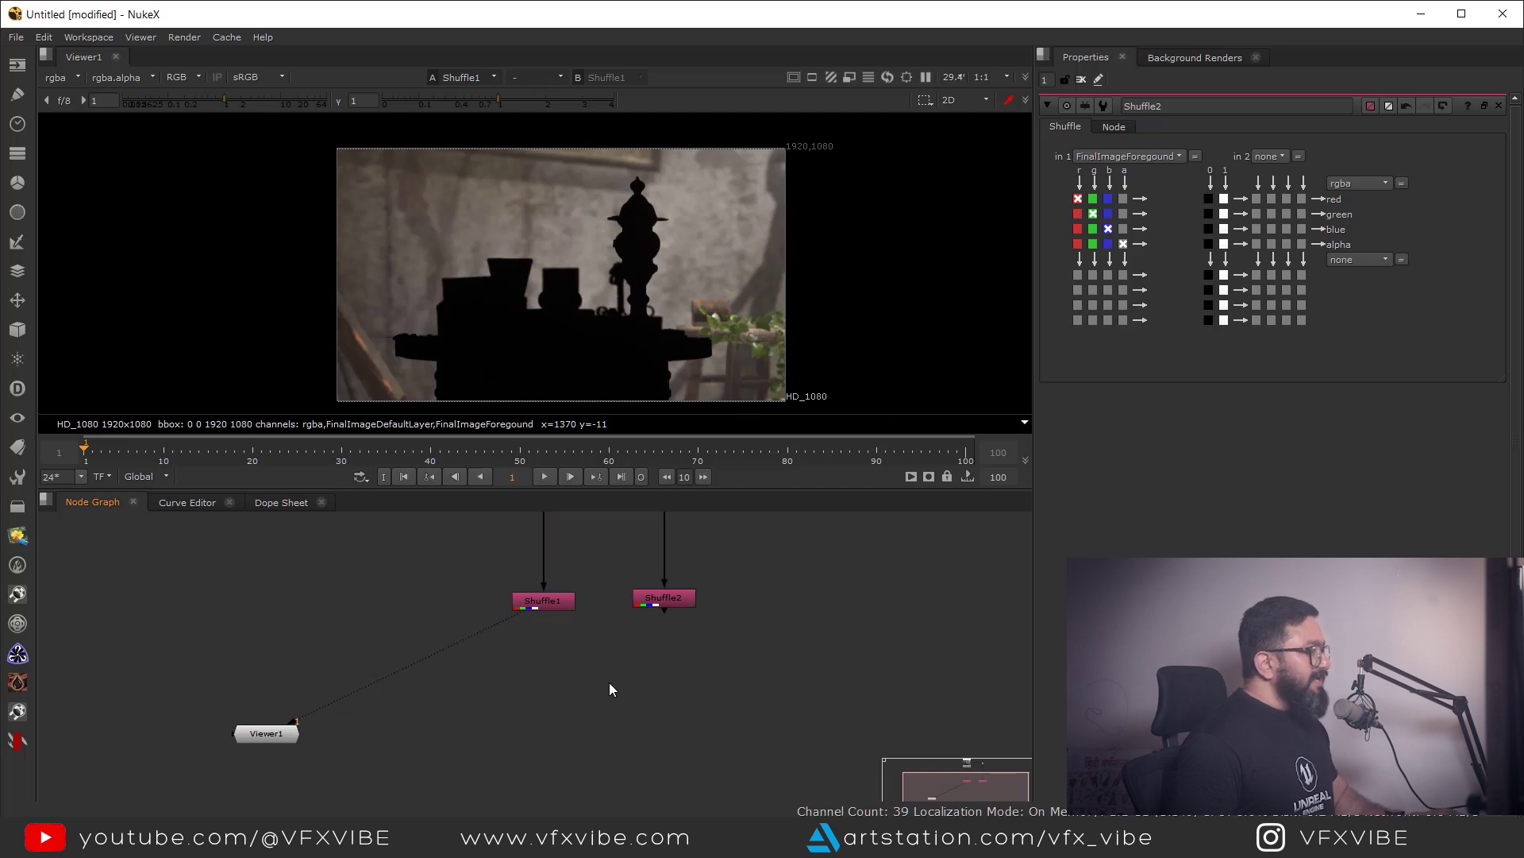
{"action": "key", "text": "m"}
{"action": "left_click_drag", "start_coordinate": [591, 663], "coordinate": [527, 601]}
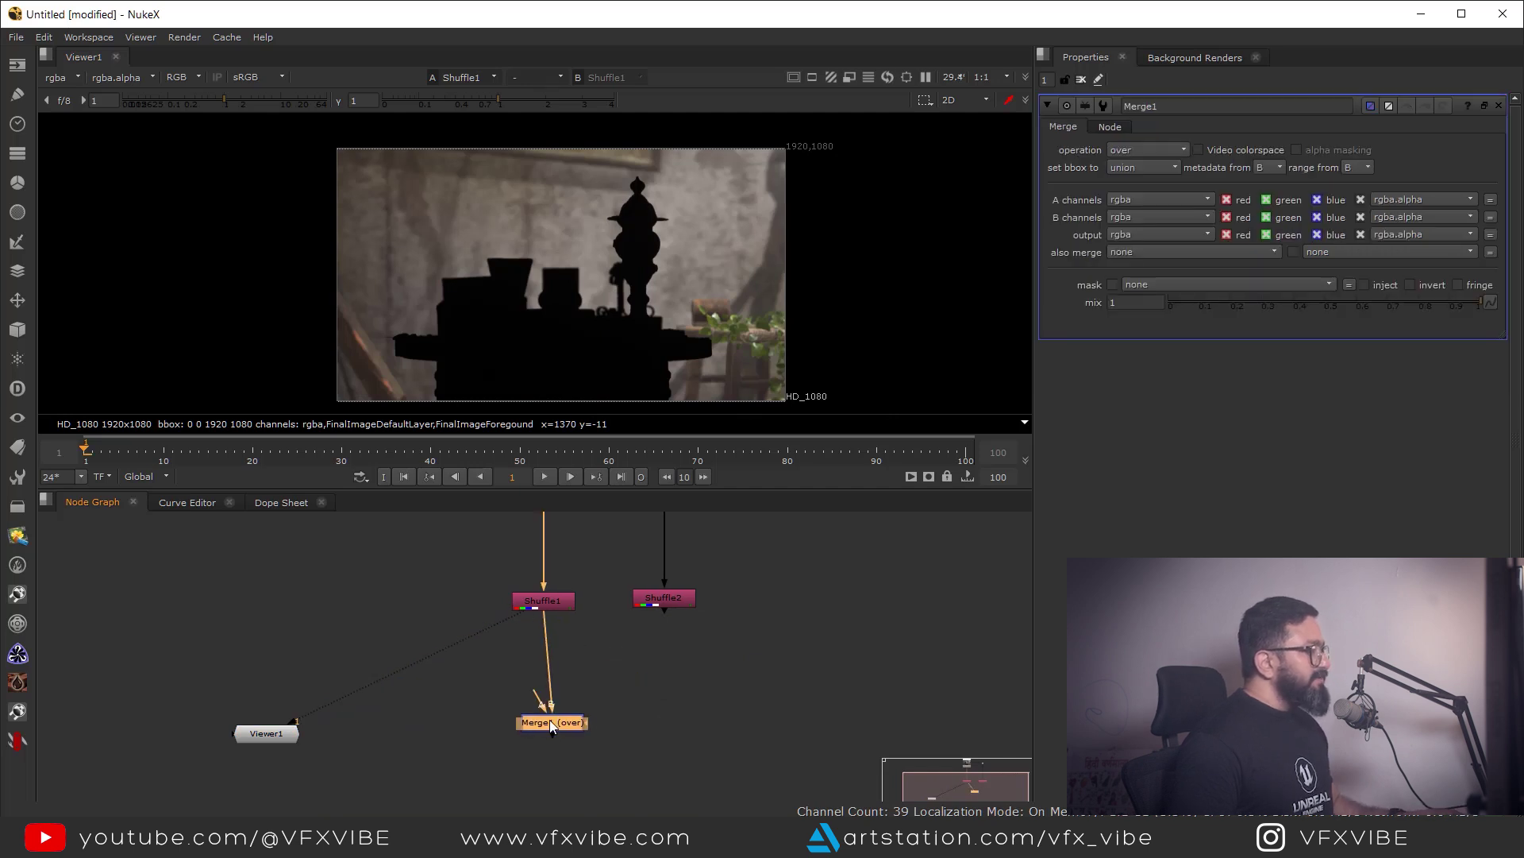
{"action": "left_click_drag", "start_coordinate": [543, 709], "coordinate": [664, 600]}
{"action": "left_click_drag", "start_coordinate": [611, 662], "coordinate": [680, 731]}
{"action": "left_click_drag", "start_coordinate": [604, 675], "coordinate": [476, 766]}
{"action": "key", "text": "1"}
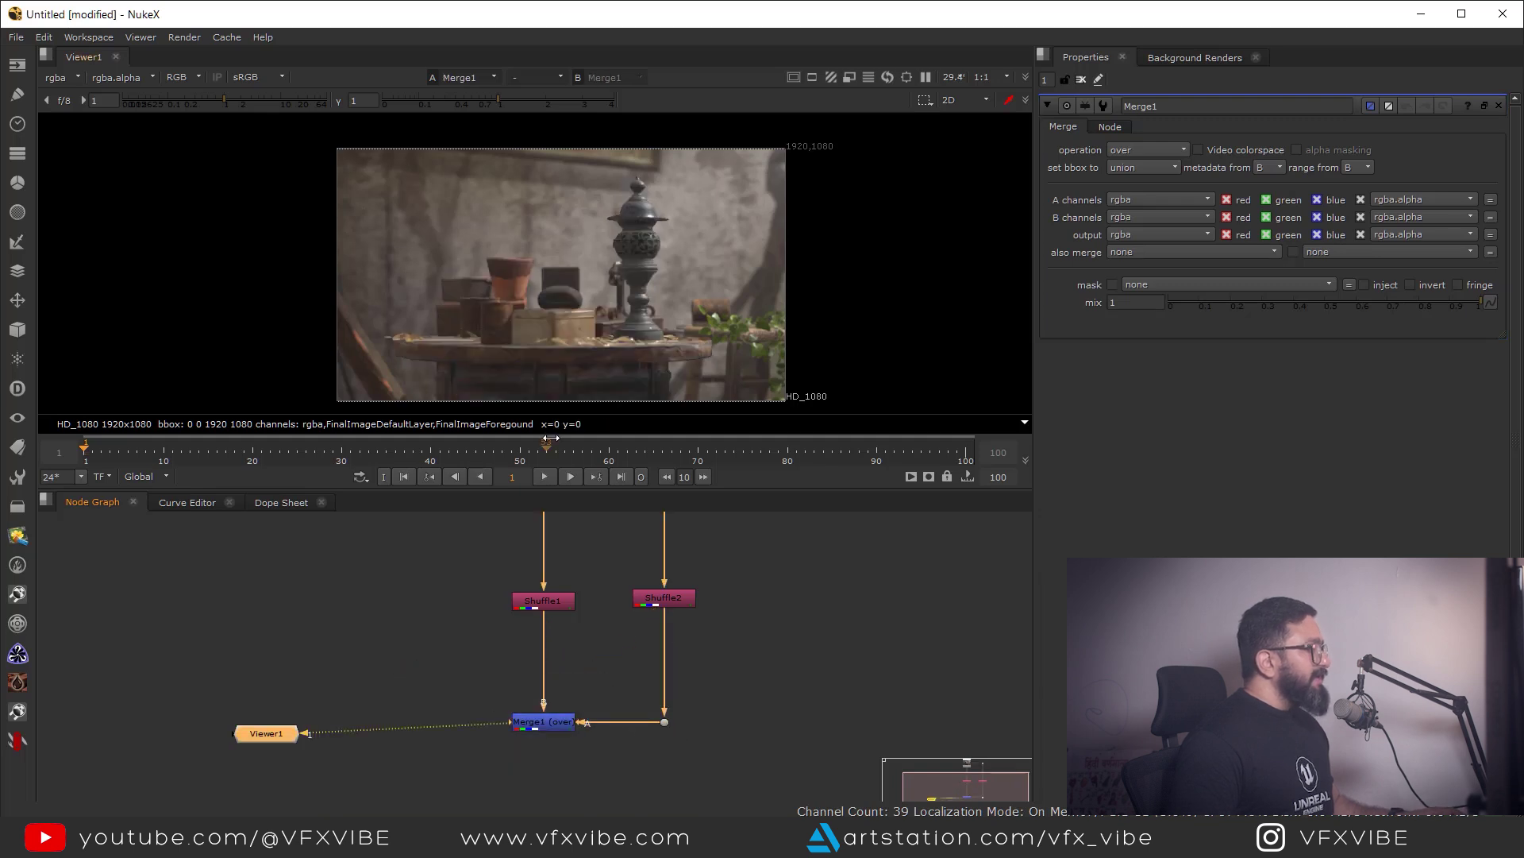
Connect Read3 to the viewer's second input and compare the original with the merged result along the ornament's edges.
{"action": "scroll", "coordinate": [645, 316], "scroll_direction": "up", "scroll_amount": 2}
{"action": "scroll", "coordinate": [659, 310], "scroll_direction": "up", "scroll_amount": 3}
{"action": "middle_click_drag", "start_coordinate": [558, 535], "coordinate": [556, 724]}
{"action": "left_click", "coordinate": [551, 622]}
{"action": "key", "text": "2"}
{"action": "scroll", "coordinate": [717, 307], "scroll_direction": "up", "scroll_amount": 3}
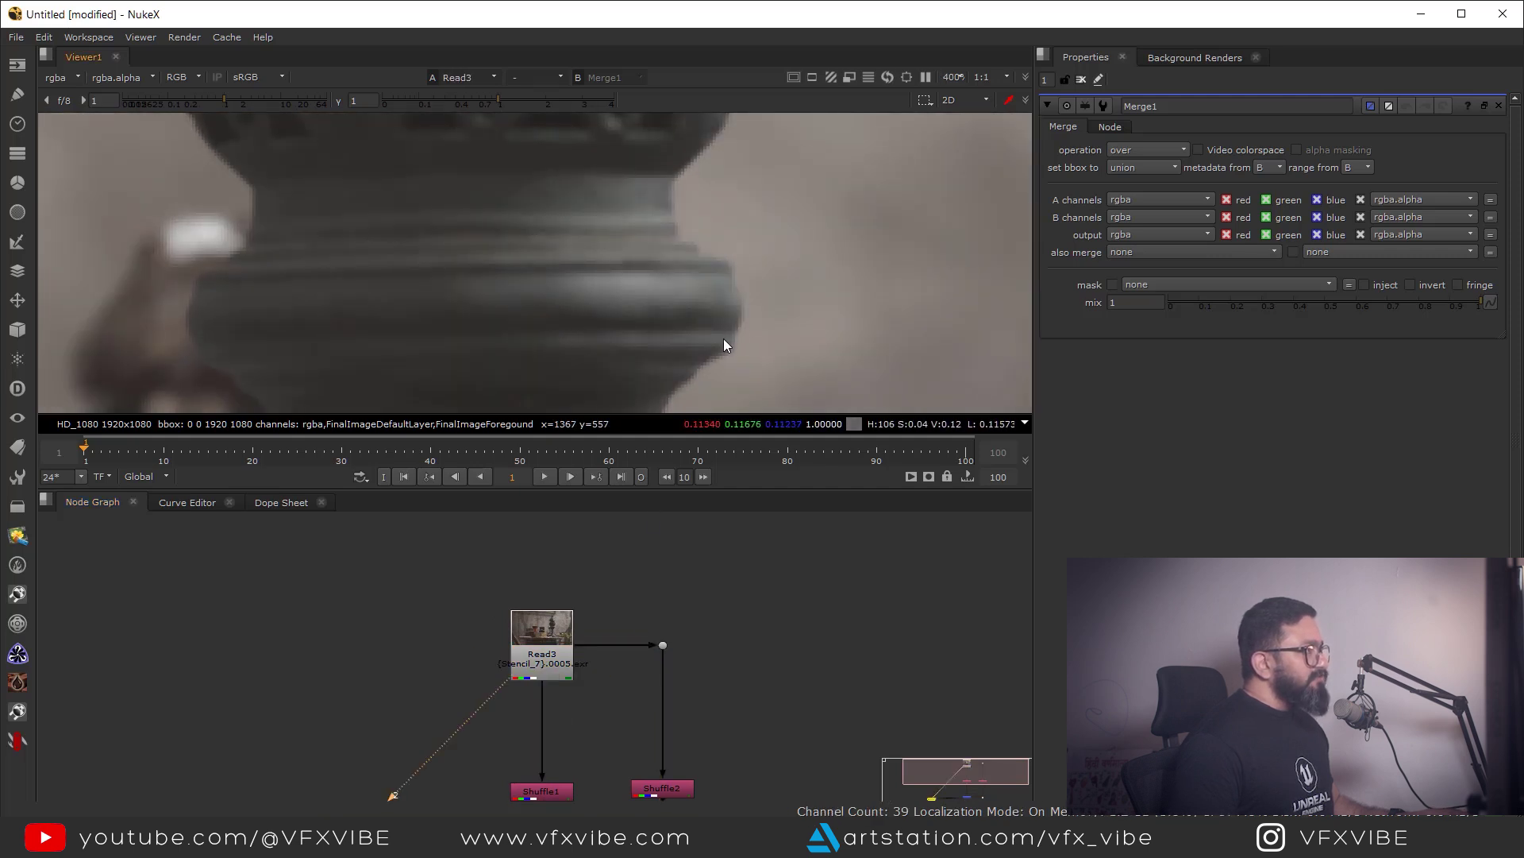
{"action": "key", "text": "1"}
{"action": "key", "text": "2"}
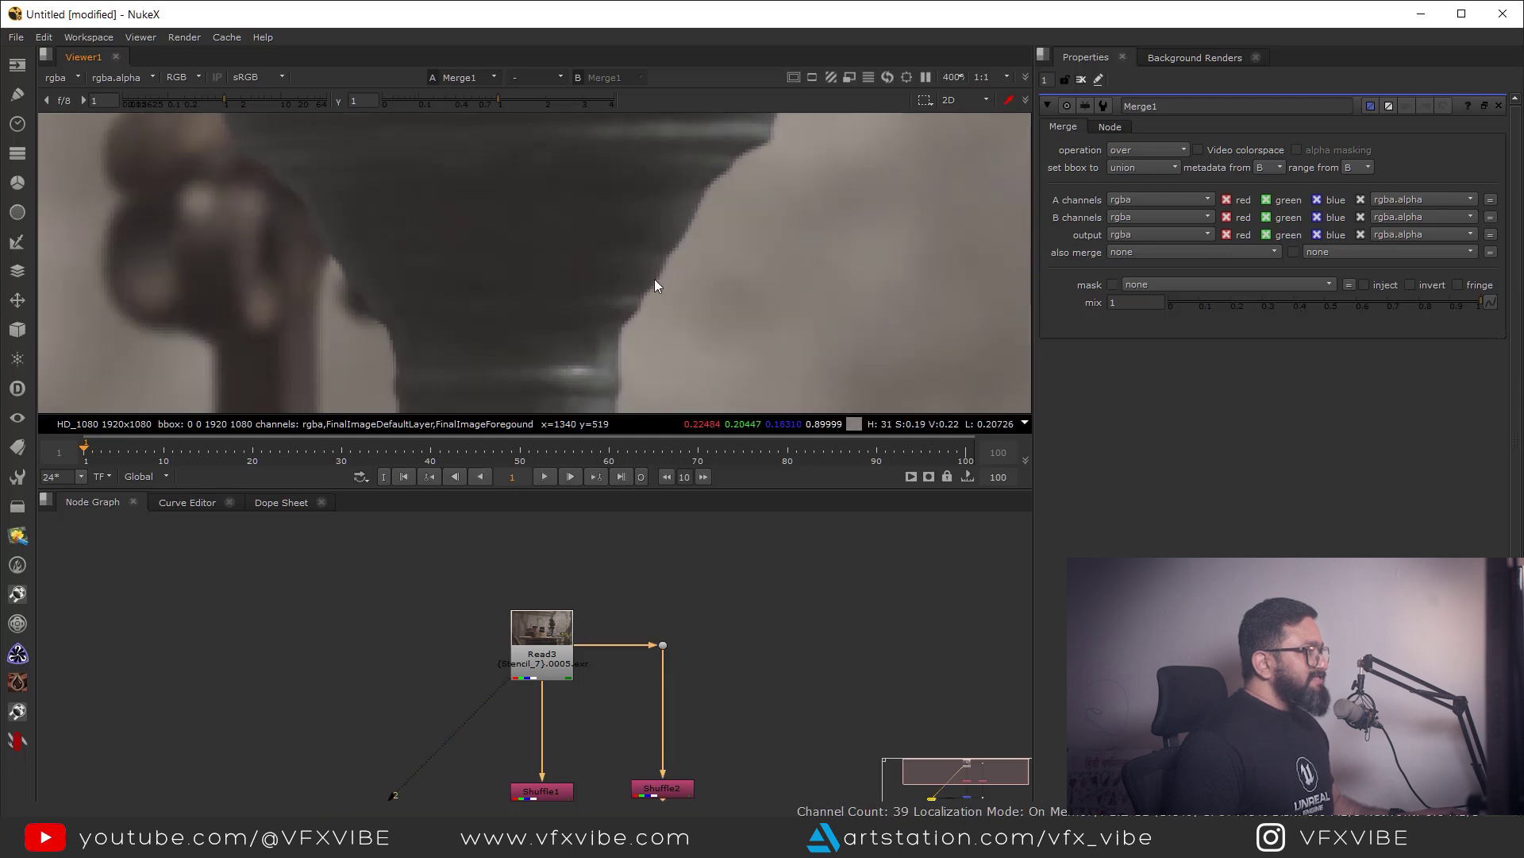
Select the Merge1 node and open its output channel choices.
{"action": "middle_click_drag", "start_coordinate": [563, 756], "coordinate": [573, 536]}
{"action": "left_click", "coordinate": [559, 697]}
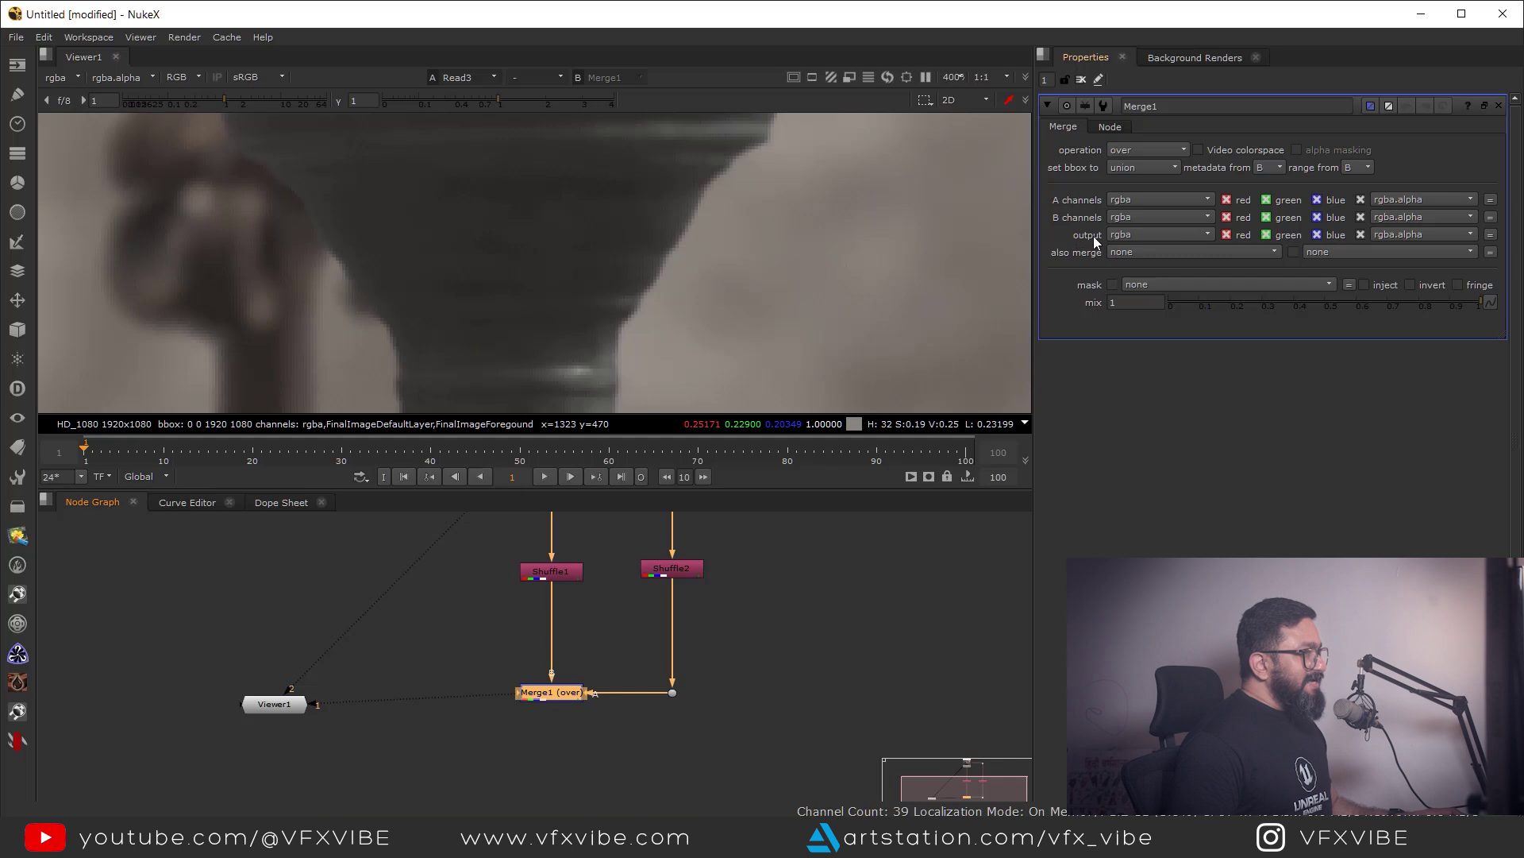
{"action": "left_click", "coordinate": [1122, 242]}
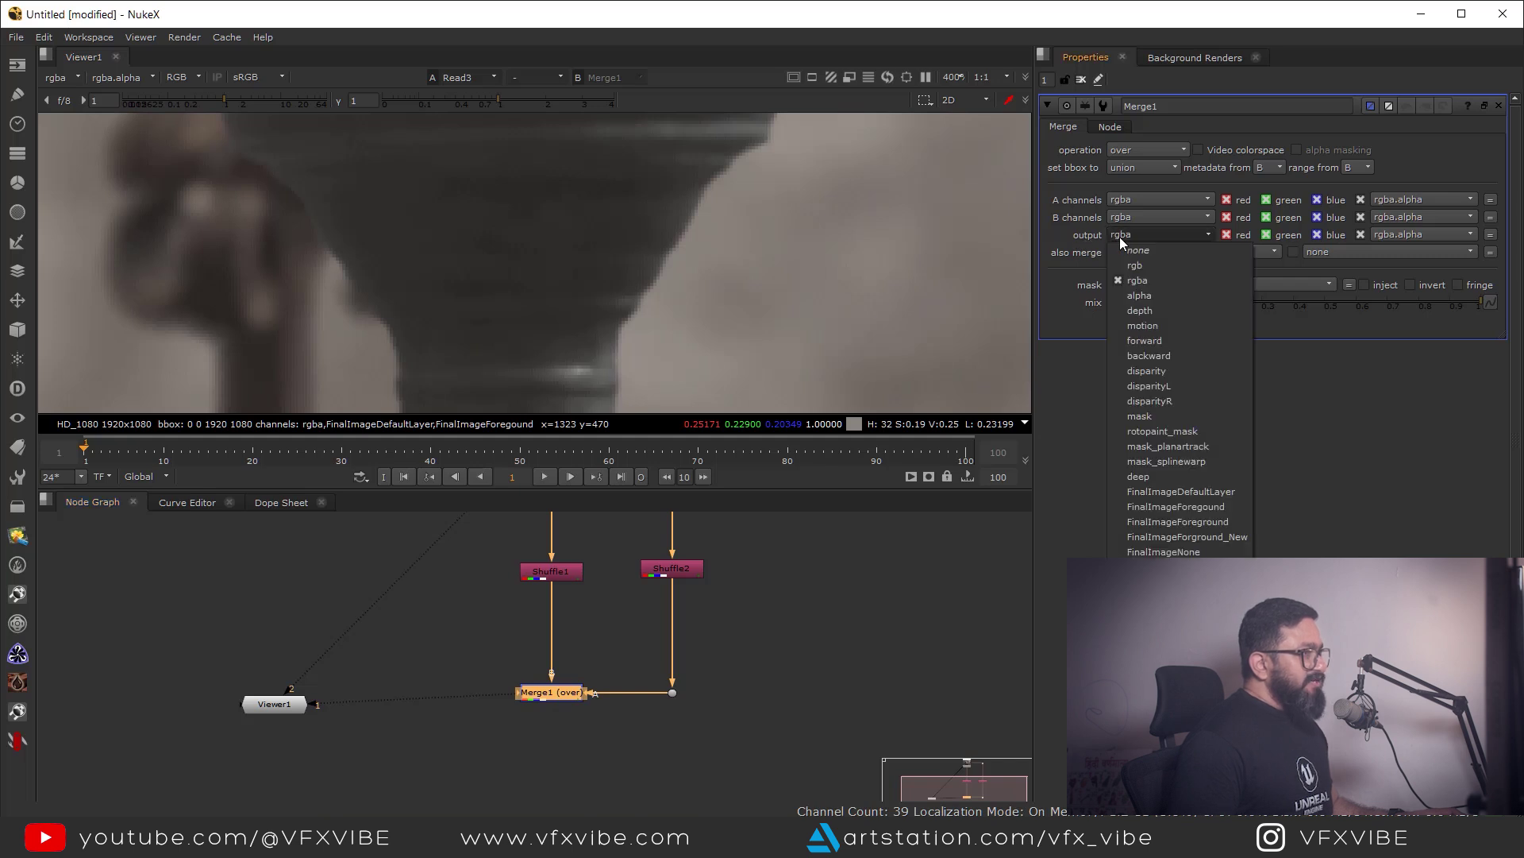
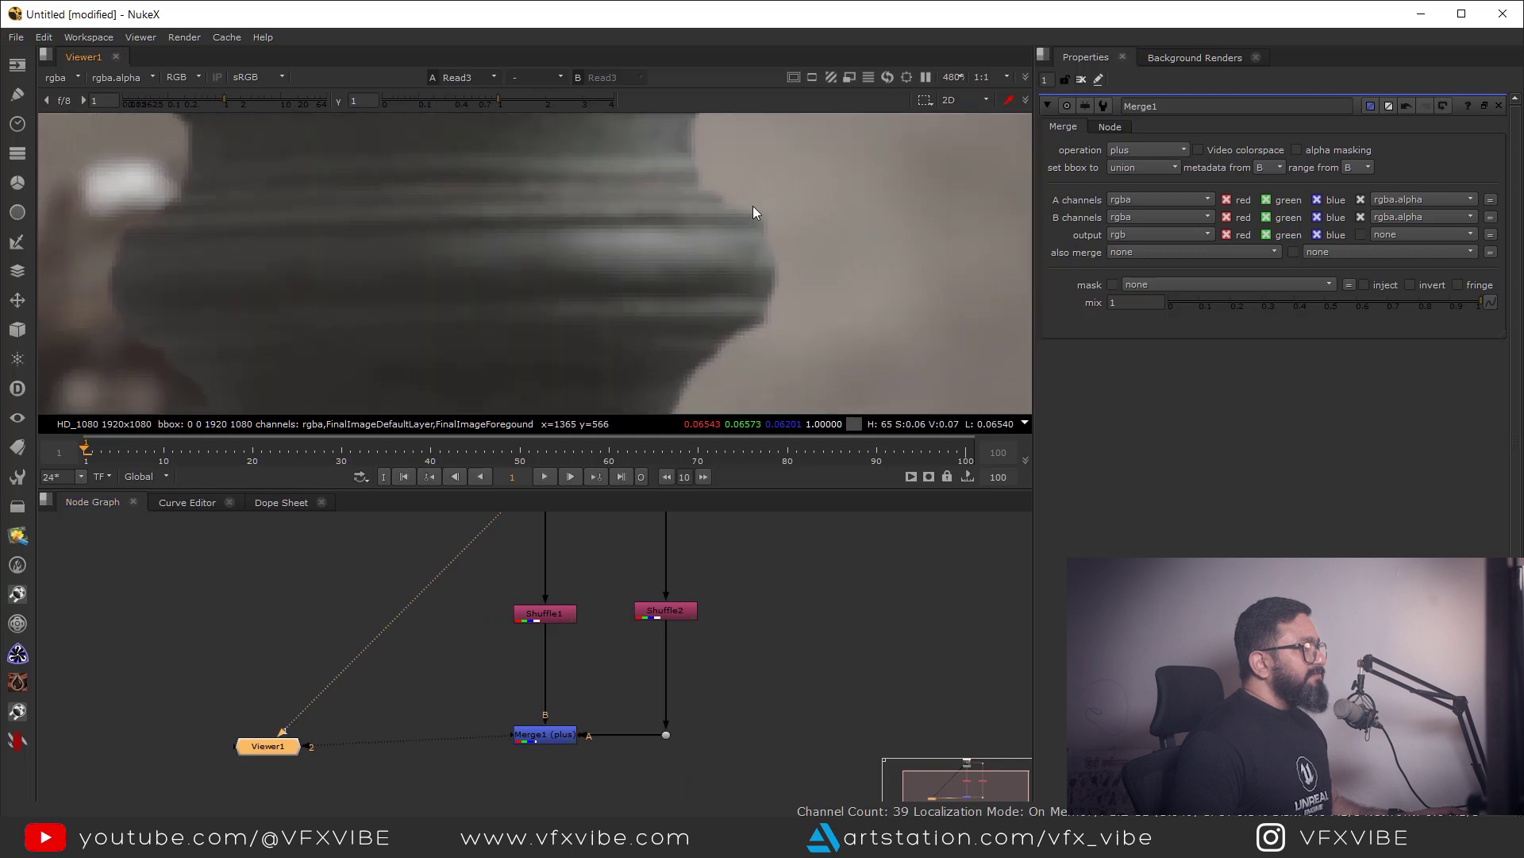
{"action": "scroll", "coordinate": [712, 357], "scroll_direction": "down", "scroll_amount": 3}
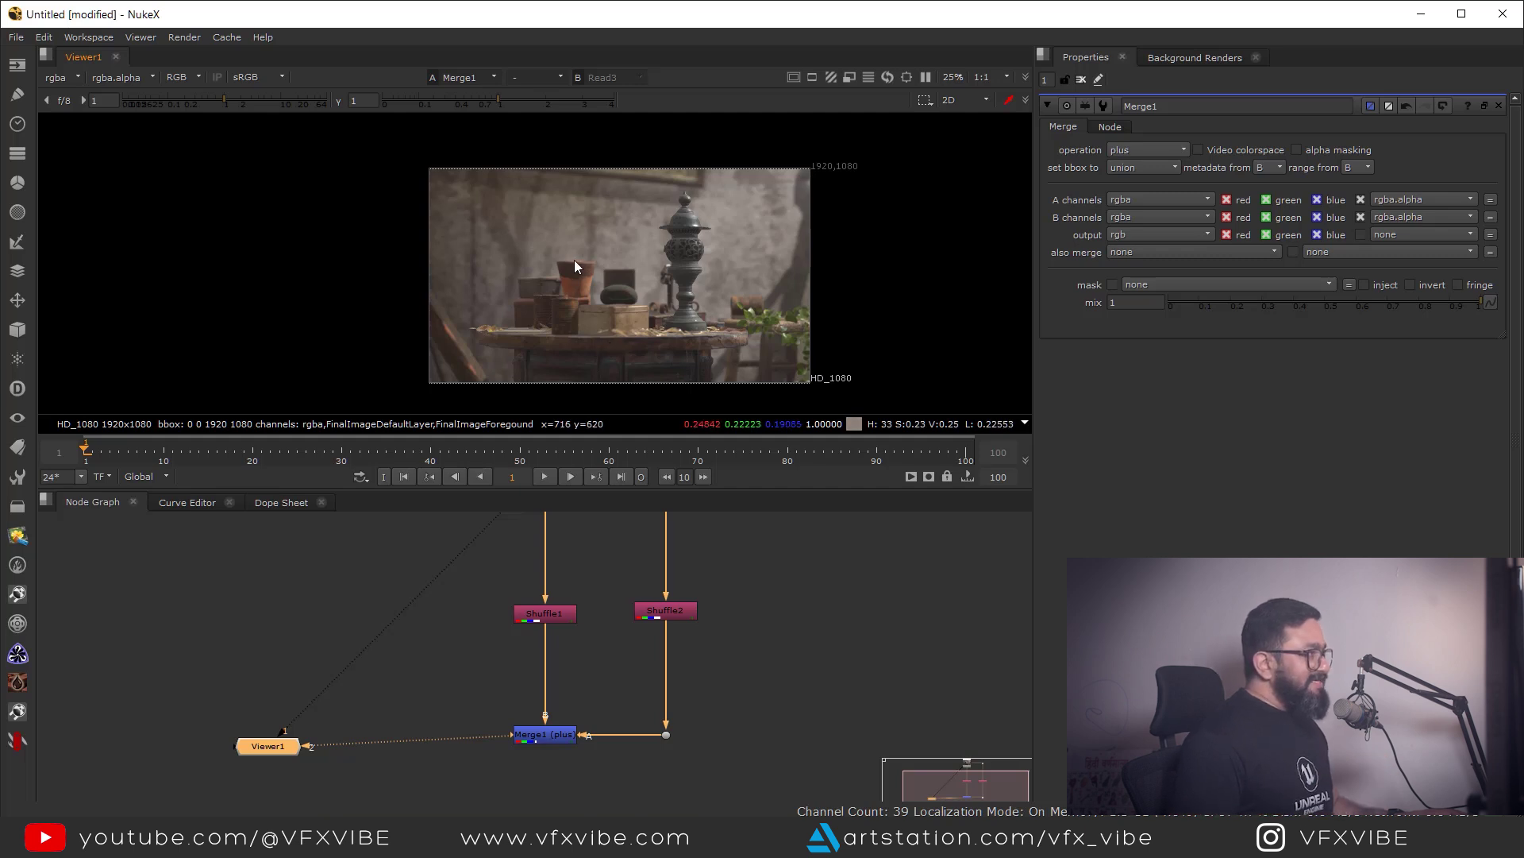
Compare the original Read3 image with the merged result over the whole frame, including in the maximized viewer.
{"action": "key", "text": "1"}
{"action": "key", "text": "2"}
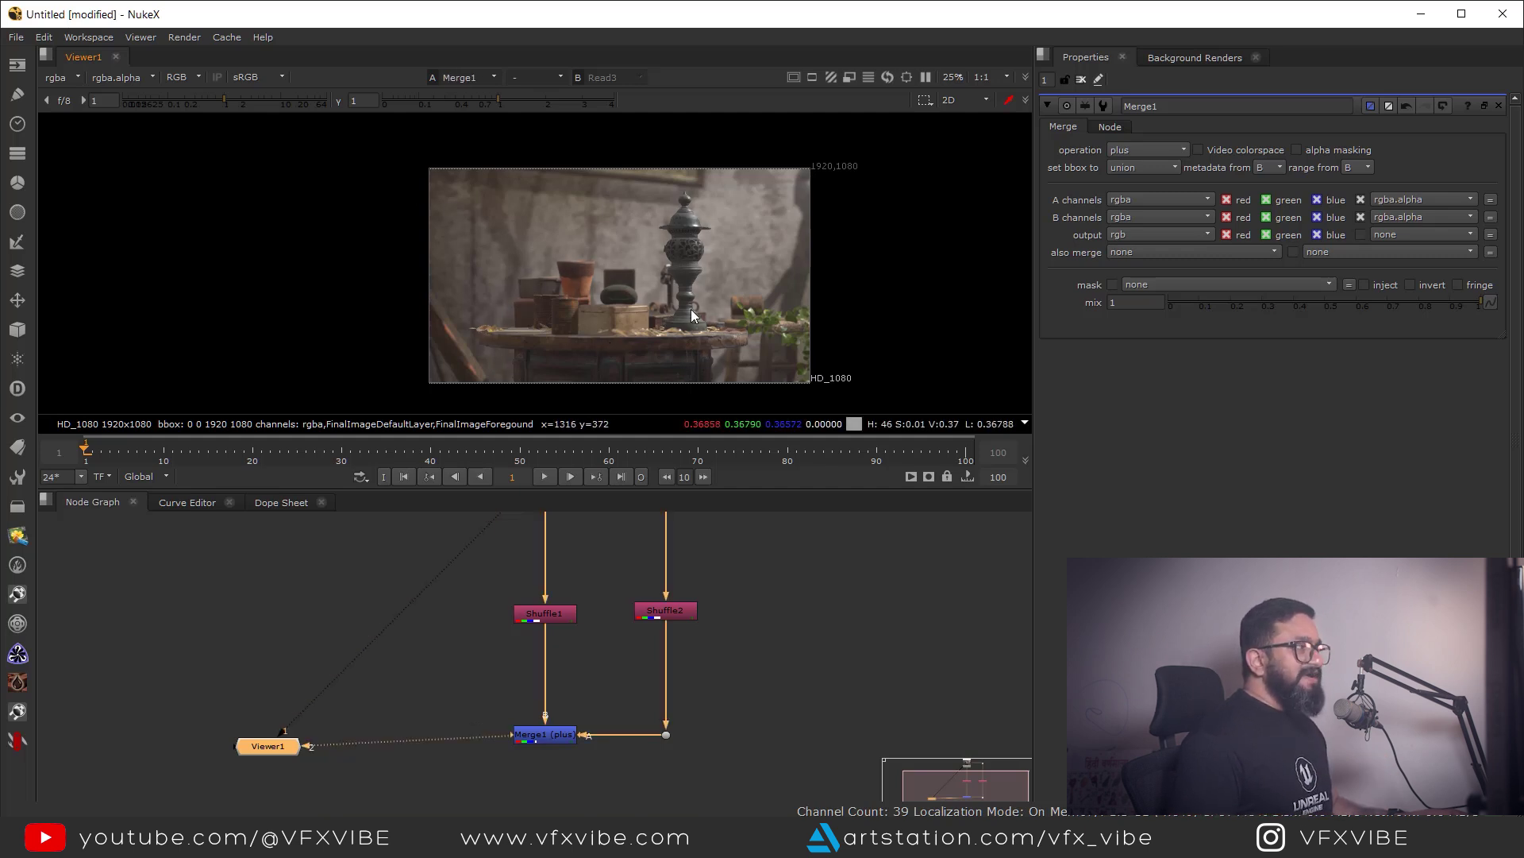
{"action": "scroll", "coordinate": [693, 308], "scroll_direction": "up", "scroll_amount": 2}
{"action": "middle_click_drag", "start_coordinate": [693, 308], "coordinate": [801, 445]}
{"action": "key", "text": "space"}
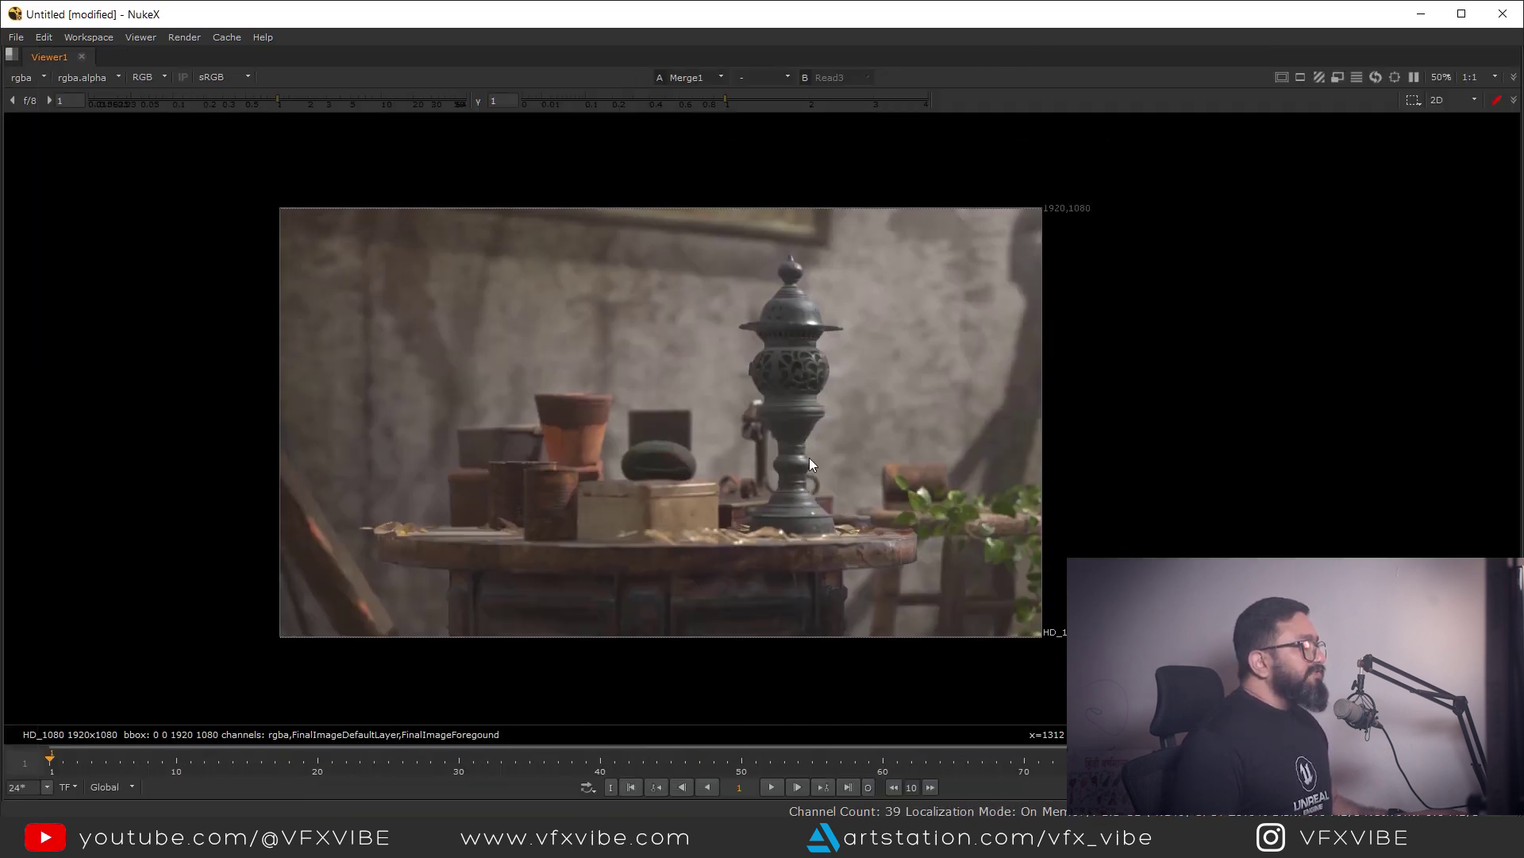
{"action": "key", "text": "space"}
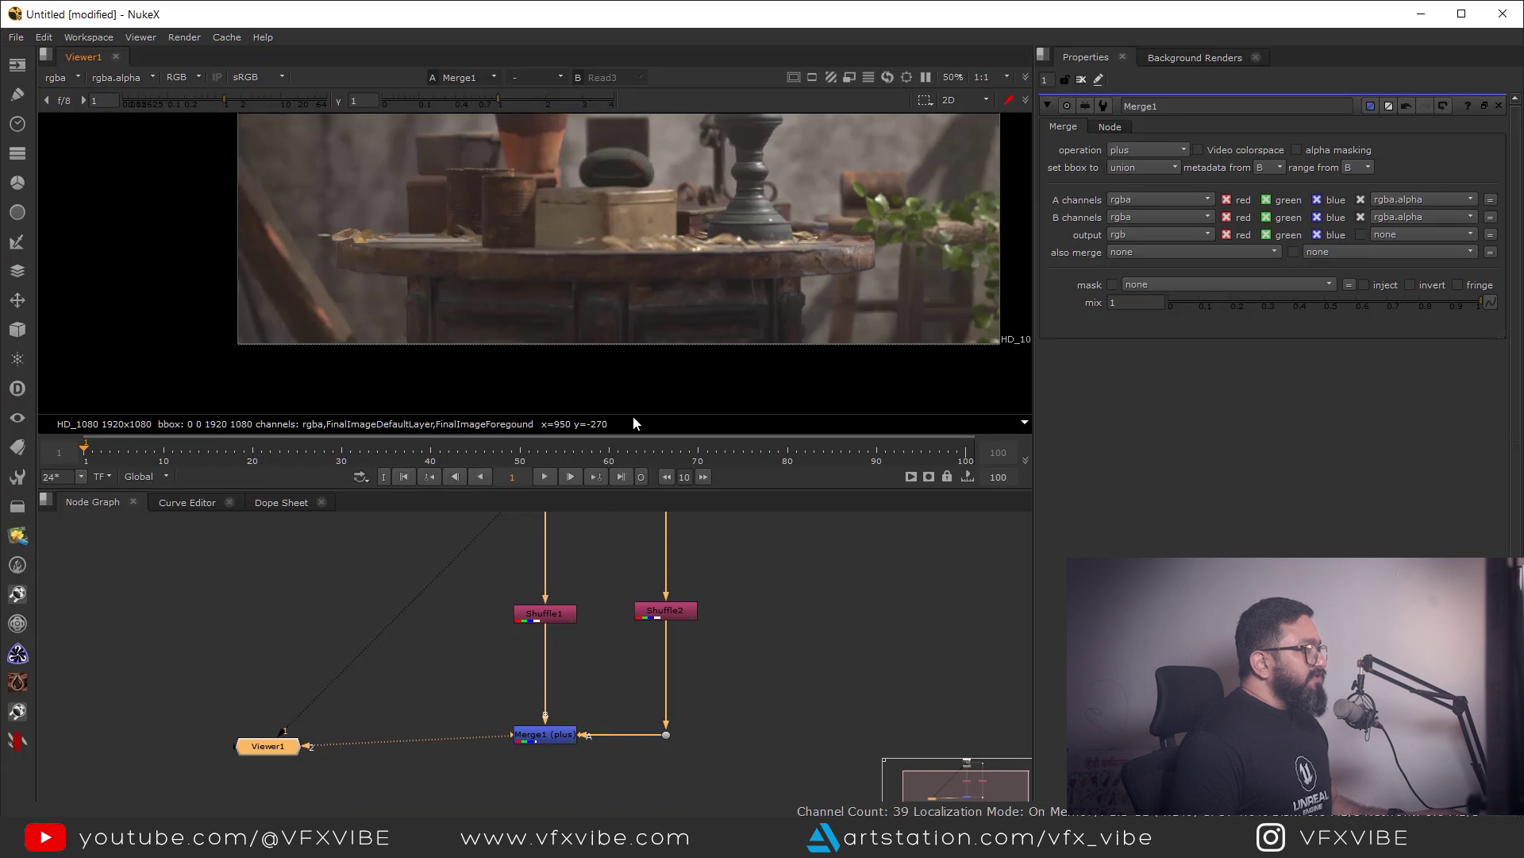
{"action": "key", "text": "f"}
Insert a Grade node between Shuffle1 and Merge1 on the background branch.
{"action": "middle_click_drag", "start_coordinate": [667, 684], "coordinate": [755, 778]}
{"action": "left_click_drag", "start_coordinate": [628, 708], "coordinate": [628, 691]}
{"action": "middle_click_drag", "start_coordinate": [673, 748], "coordinate": [652, 682]}
{"action": "left_click", "coordinate": [652, 682]}
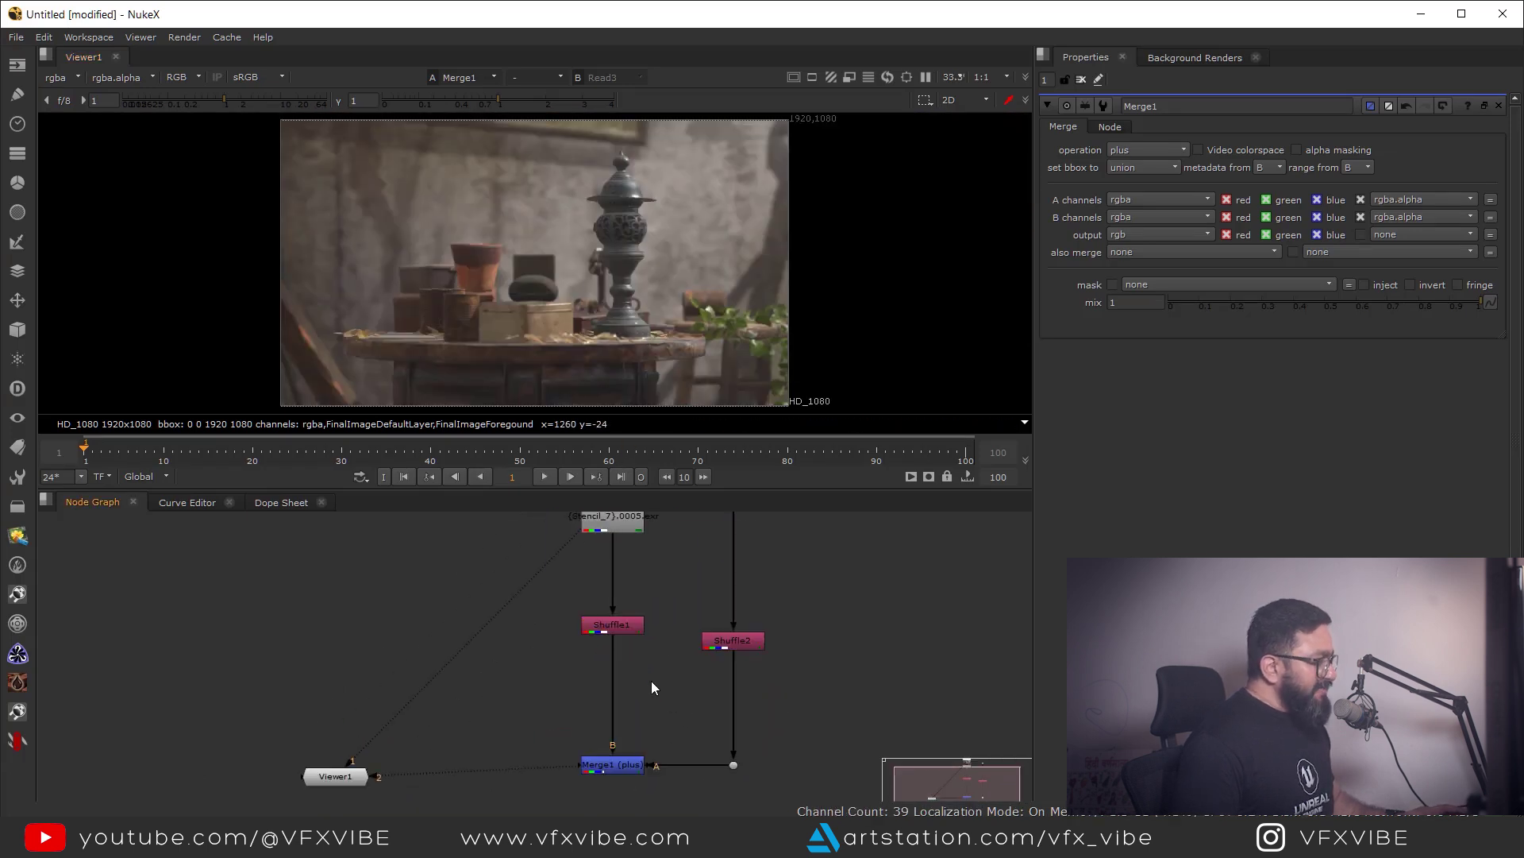
{"action": "key", "text": "g"}
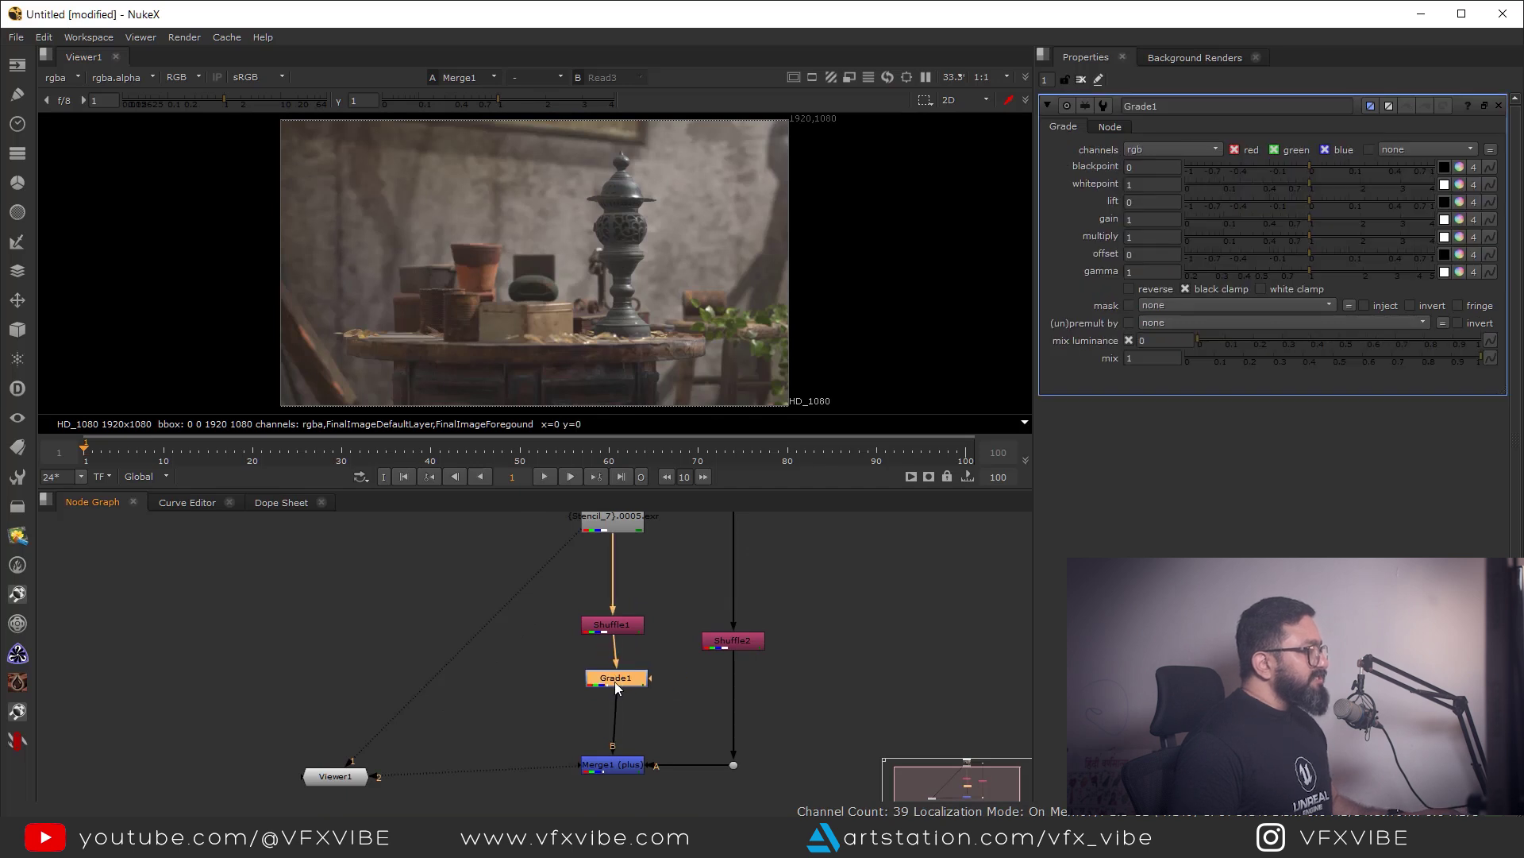
Try Grade1's gain at 0 on the background and reset it to 1.
{"action": "left_click_drag", "start_coordinate": [1308, 223], "coordinate": [1165, 236]}
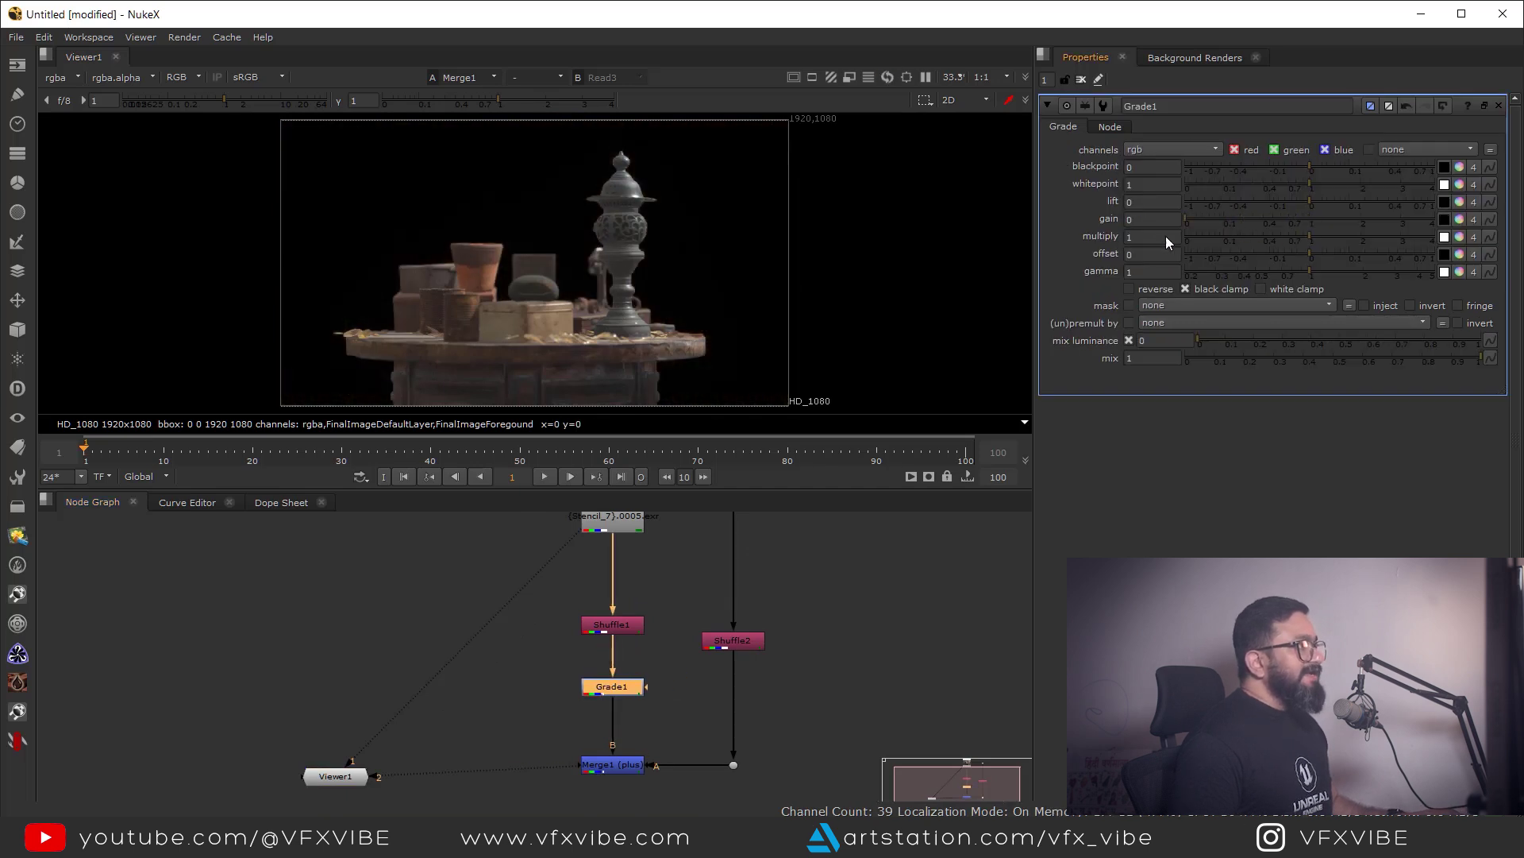
{"action": "left_click", "coordinate": [1299, 221], "text": "ctrl"}
{"action": "middle_click_drag", "start_coordinate": [690, 553], "coordinate": [774, 554]}
{"action": "scroll", "coordinate": [454, 297], "scroll_direction": "down", "scroll_amount": 1}
{"action": "middle_click_drag", "start_coordinate": [392, 280], "coordinate": [470, 279]}
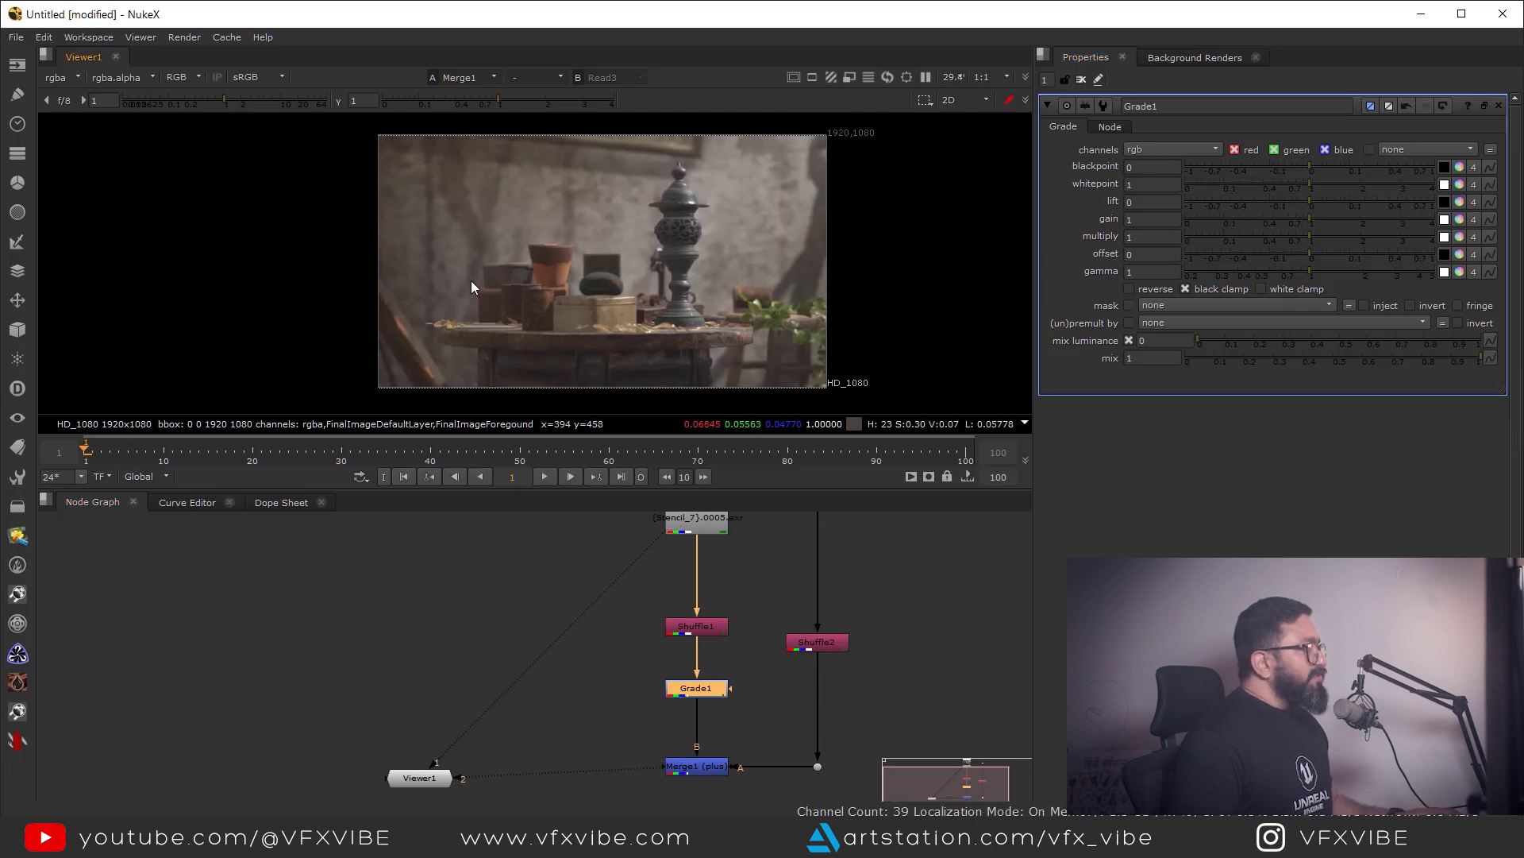
{"action": "scroll", "coordinate": [472, 281], "scroll_direction": "down", "scroll_amount": 1}
{"action": "left_click_drag", "start_coordinate": [370, 150], "coordinate": [545, 385]}
Add a Roto node beside Grade1 and draw a tall rectangle shape covering the left side of the image.
{"action": "middle_click_drag", "start_coordinate": [661, 662], "coordinate": [692, 652]}
{"action": "left_click", "coordinate": [605, 678]}
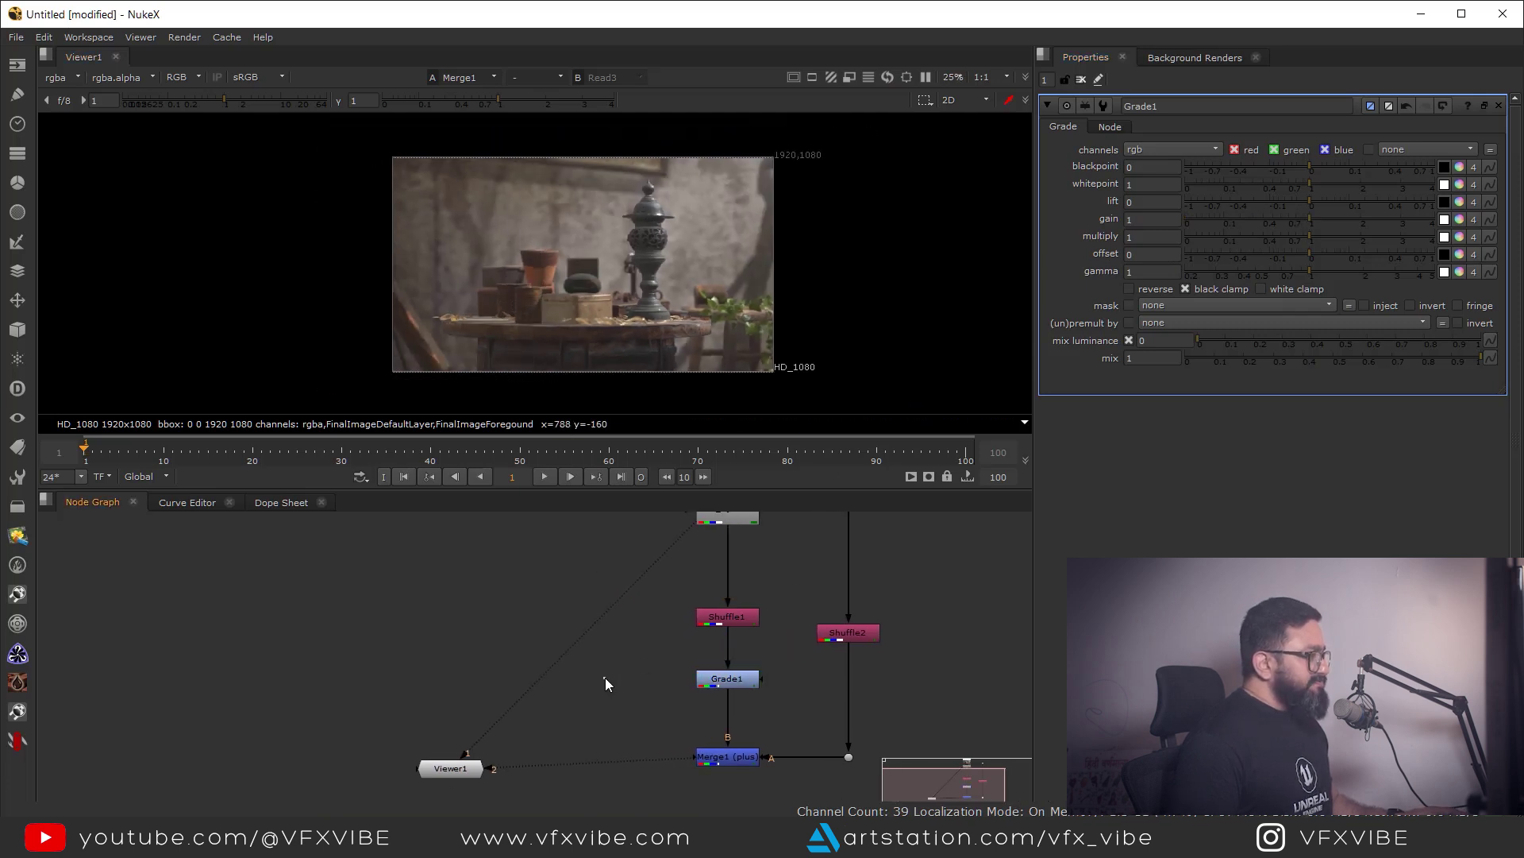
{"action": "key", "text": "o"}
{"action": "scroll", "coordinate": [450, 253], "scroll_direction": "down", "scroll_amount": 1}
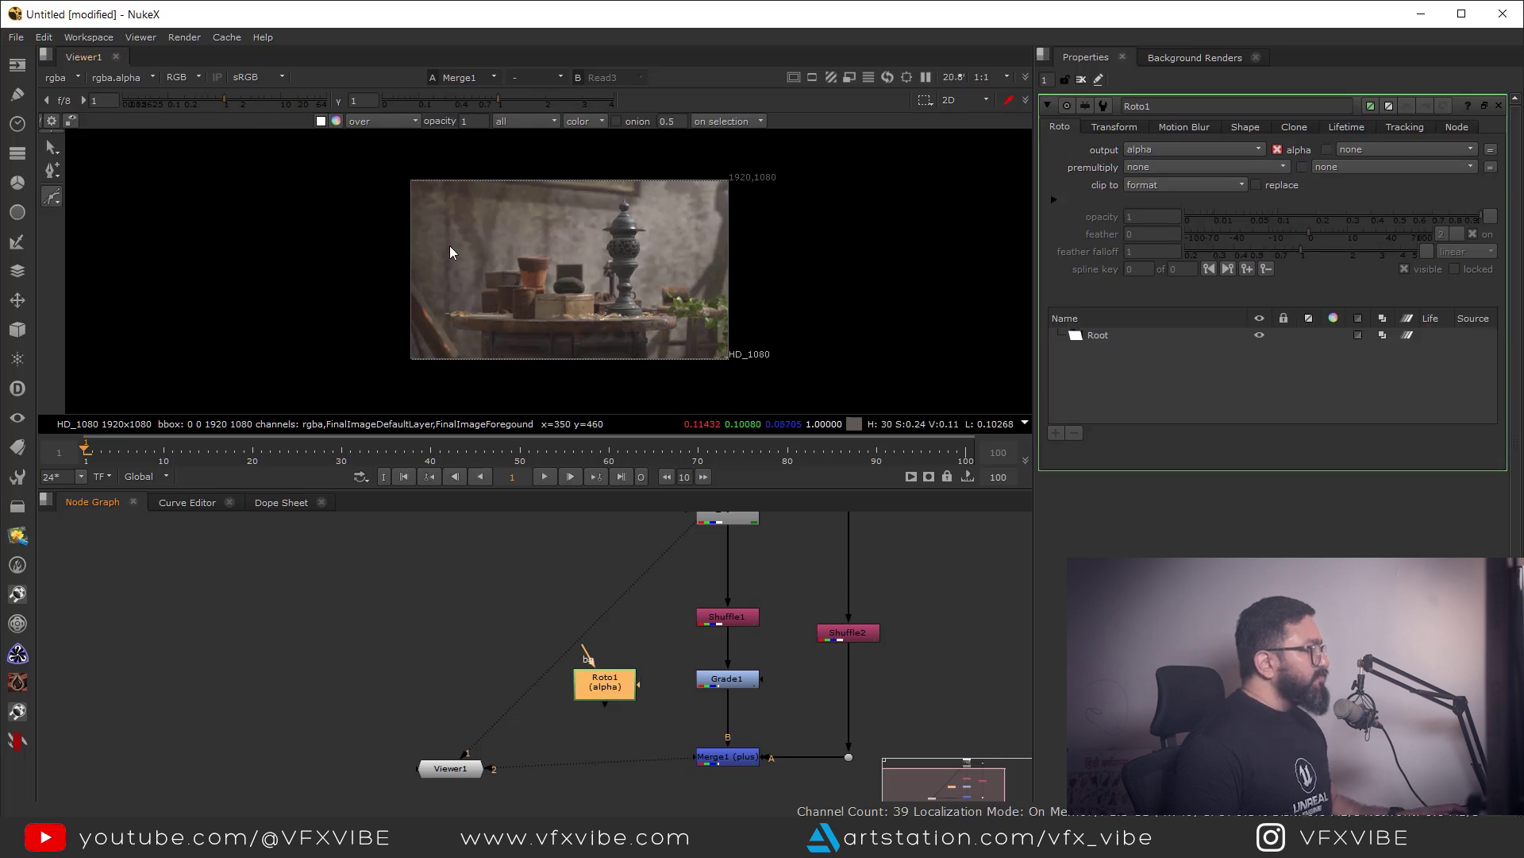
{"action": "right_click", "coordinate": [56, 204]}
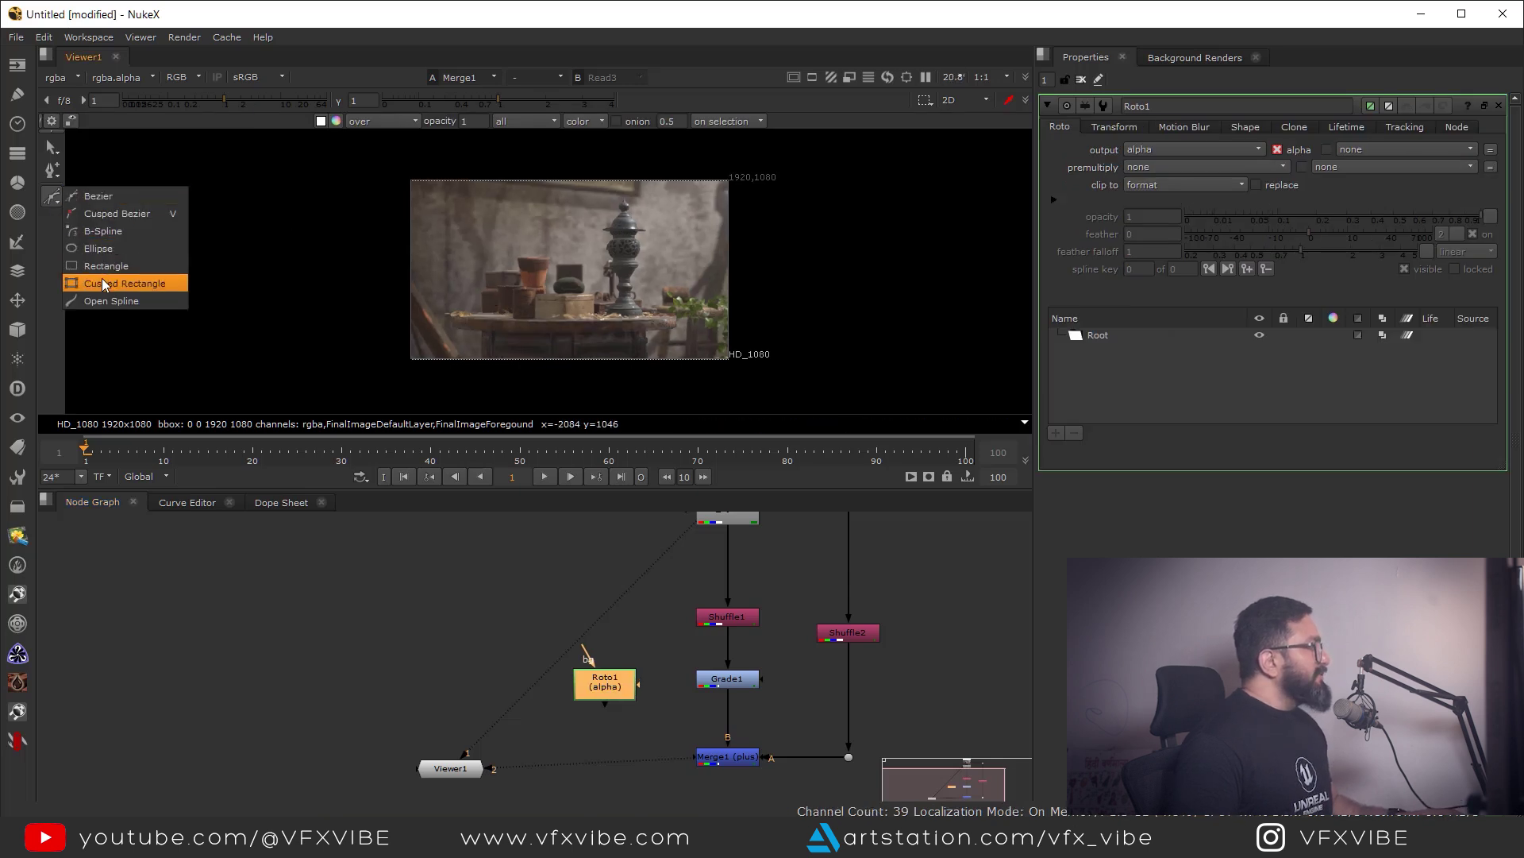
{"action": "left_click", "coordinate": [99, 274]}
{"action": "left_click_drag", "start_coordinate": [468, 352], "coordinate": [478, 381]}
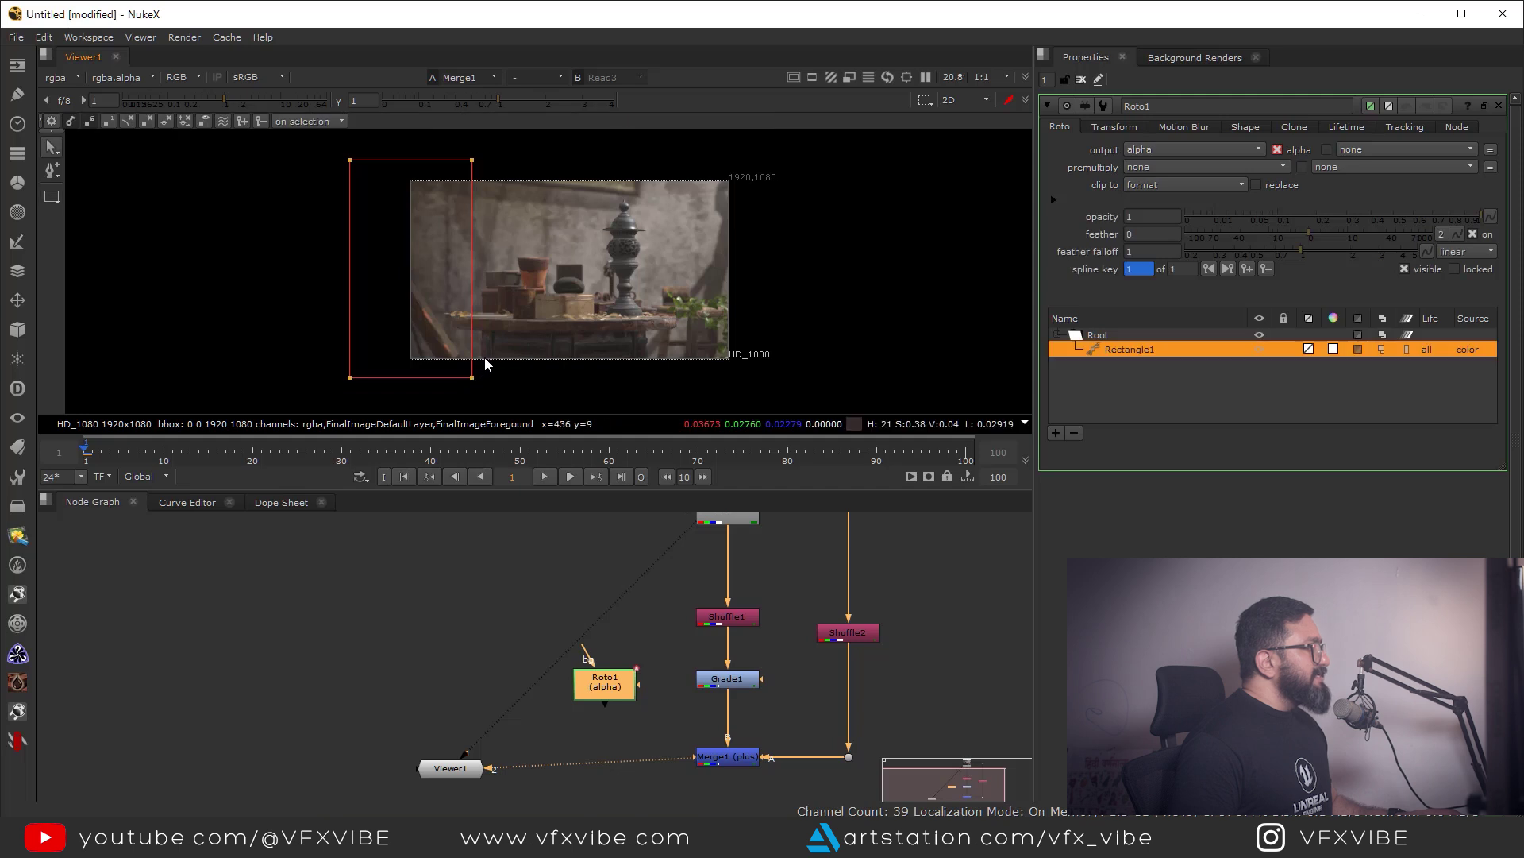
Feather the rectangle's two right-hand corners outward and connect Roto1 to Grade1's mask input through a dot.
{"action": "scroll", "coordinate": [480, 359], "scroll_direction": "down", "scroll_amount": 3}
{"action": "left_click_drag", "start_coordinate": [559, 440], "coordinate": [561, 438]}
{"action": "left_click", "coordinate": [504, 232]}
{"action": "left_click", "coordinate": [477, 239]}
{"action": "mouse_move", "coordinate": [490, 225]}
{"action": "left_mouse_down"}
{"action": "mouse_move", "coordinate": [509, 207]}
{"action": "mouse_move", "coordinate": [515, 221]}
{"action": "left_mouse_up"}
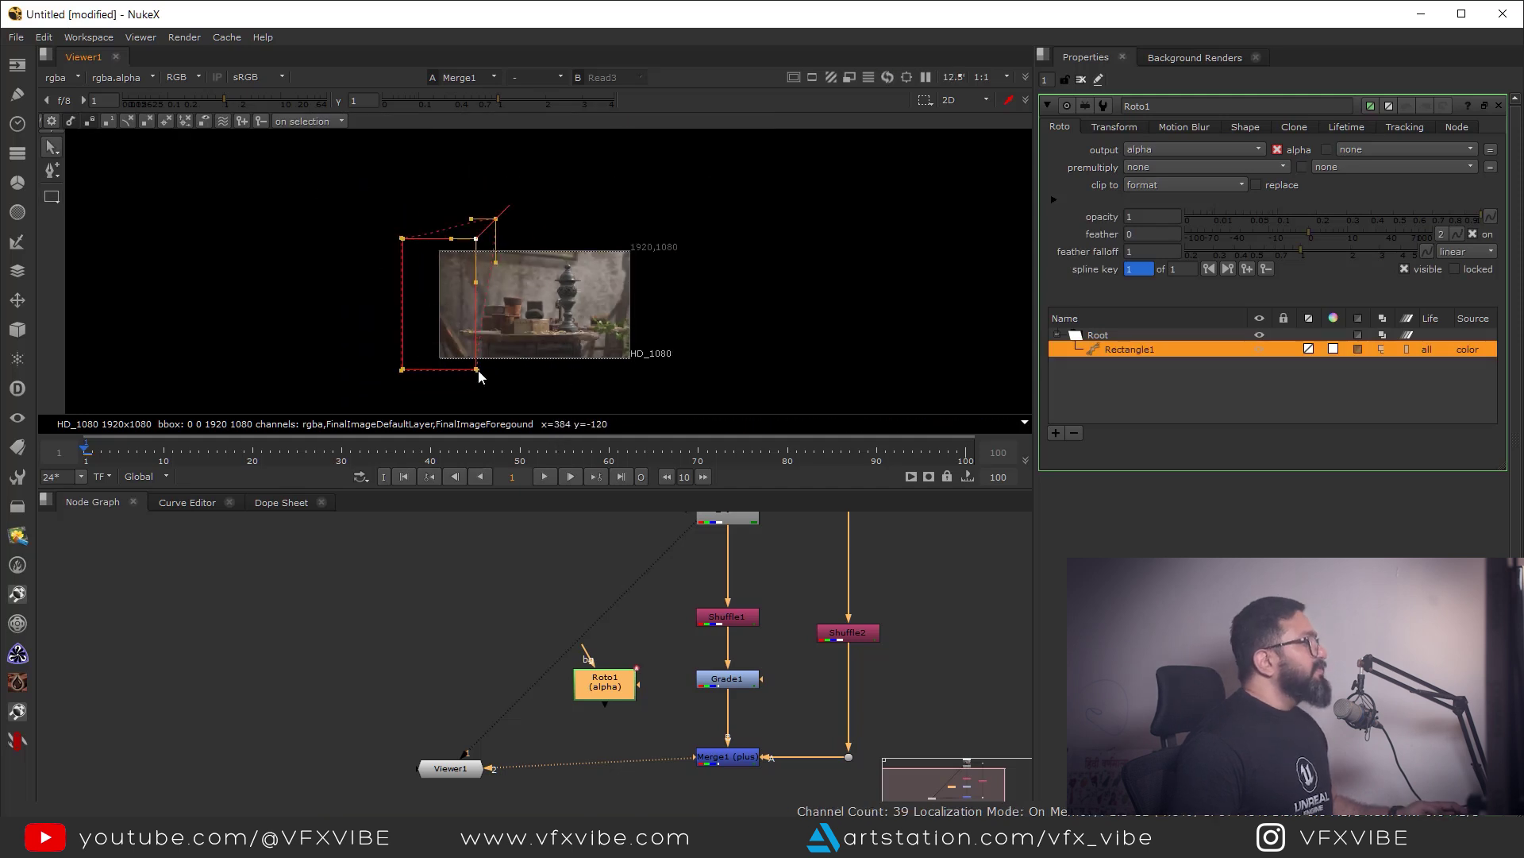
{"action": "left_click", "coordinate": [478, 370]}
{"action": "left_click_drag", "start_coordinate": [499, 393], "coordinate": [511, 394]}
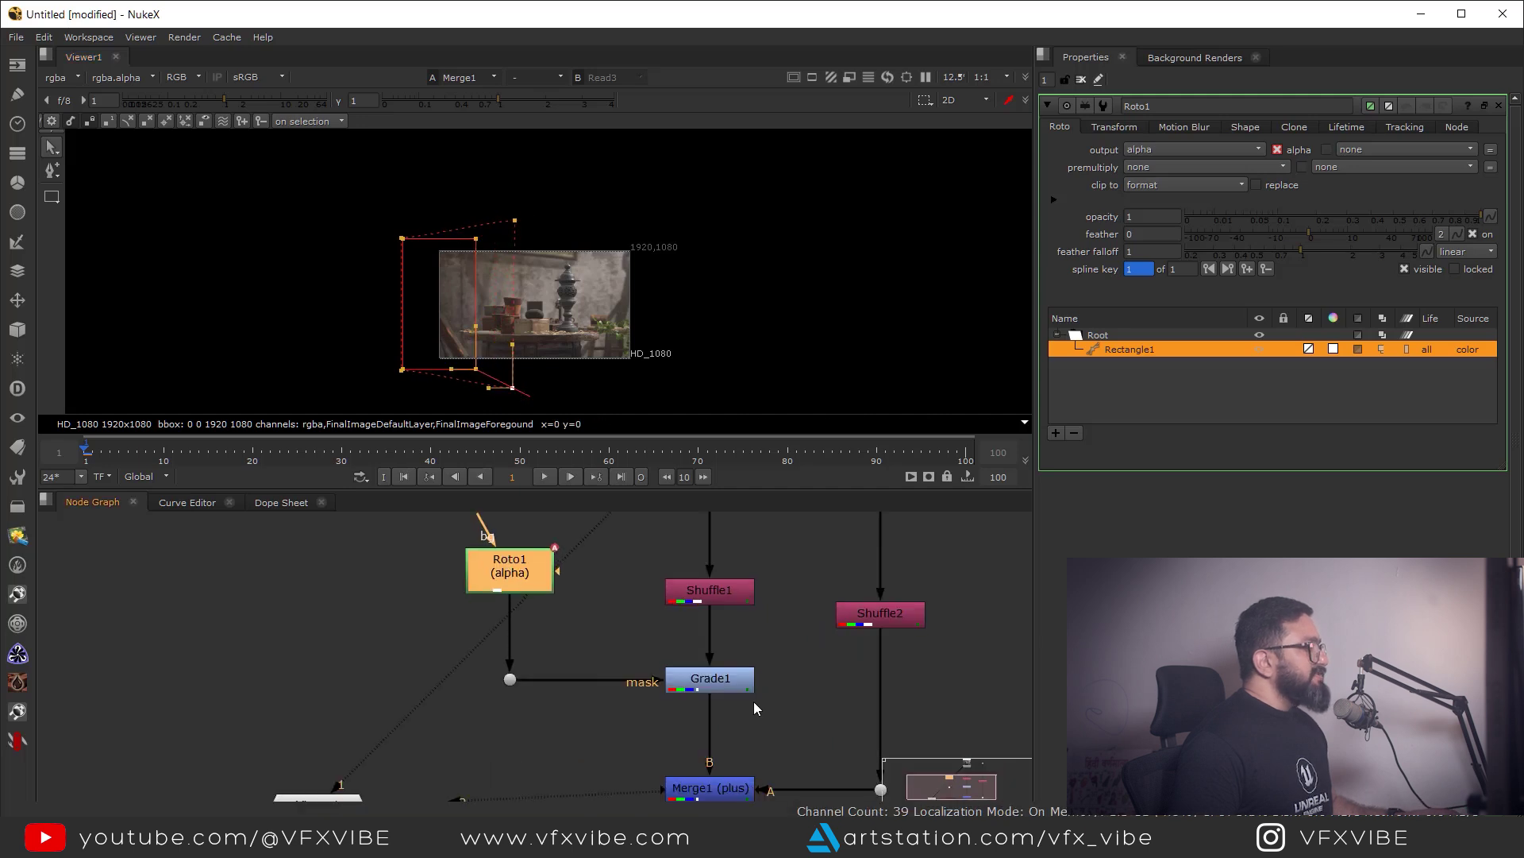
Darken the masked background in Grade1 with a gain of 0.78 and a gamma of 0.98.
{"action": "double_click", "coordinate": [727, 681]}
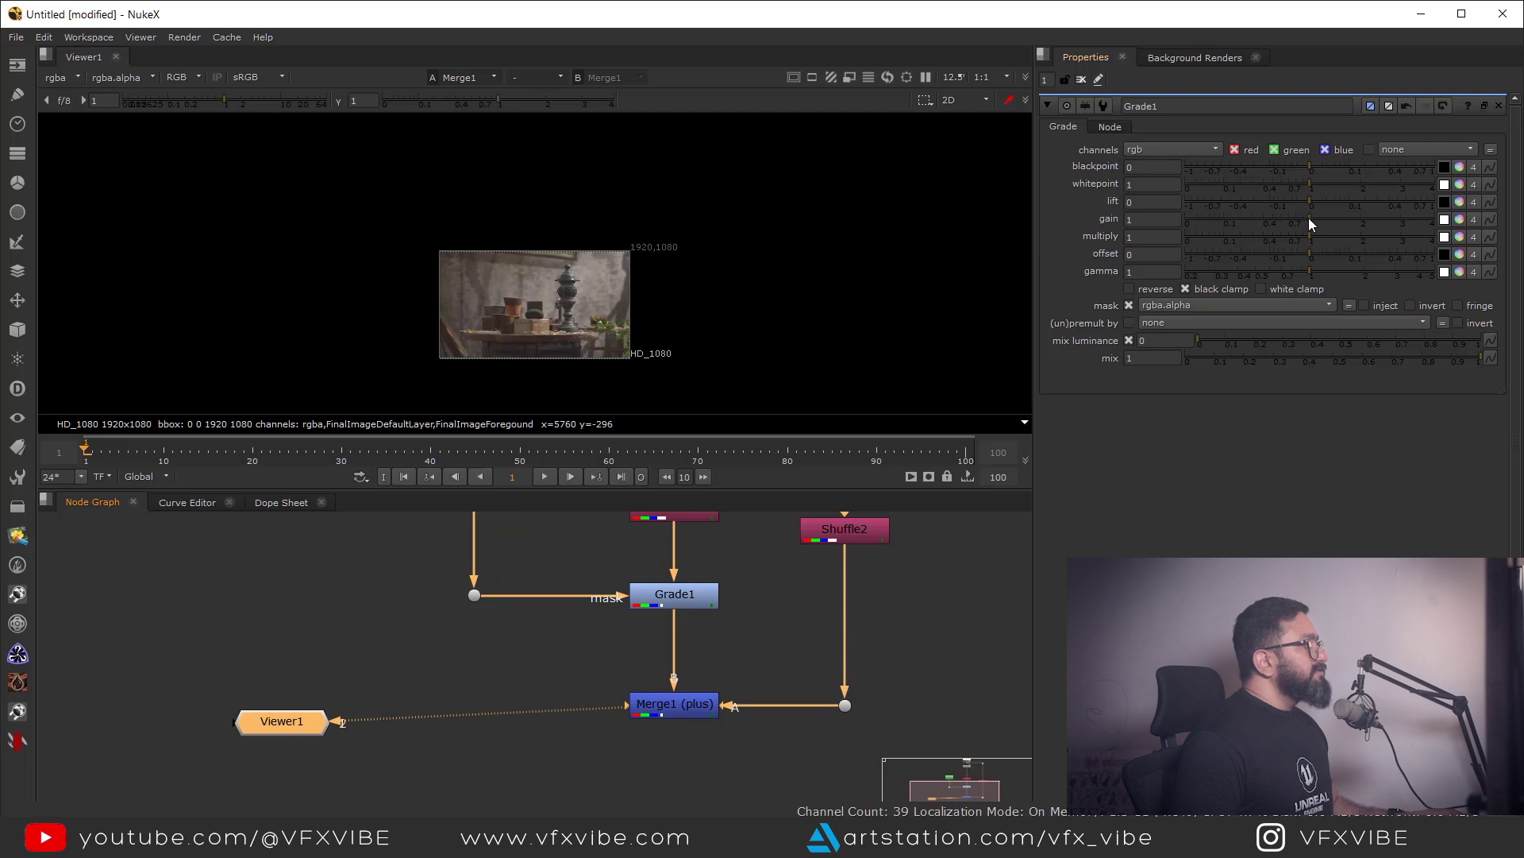
{"action": "left_click_drag", "start_coordinate": [1302, 217], "coordinate": [1294, 218]}
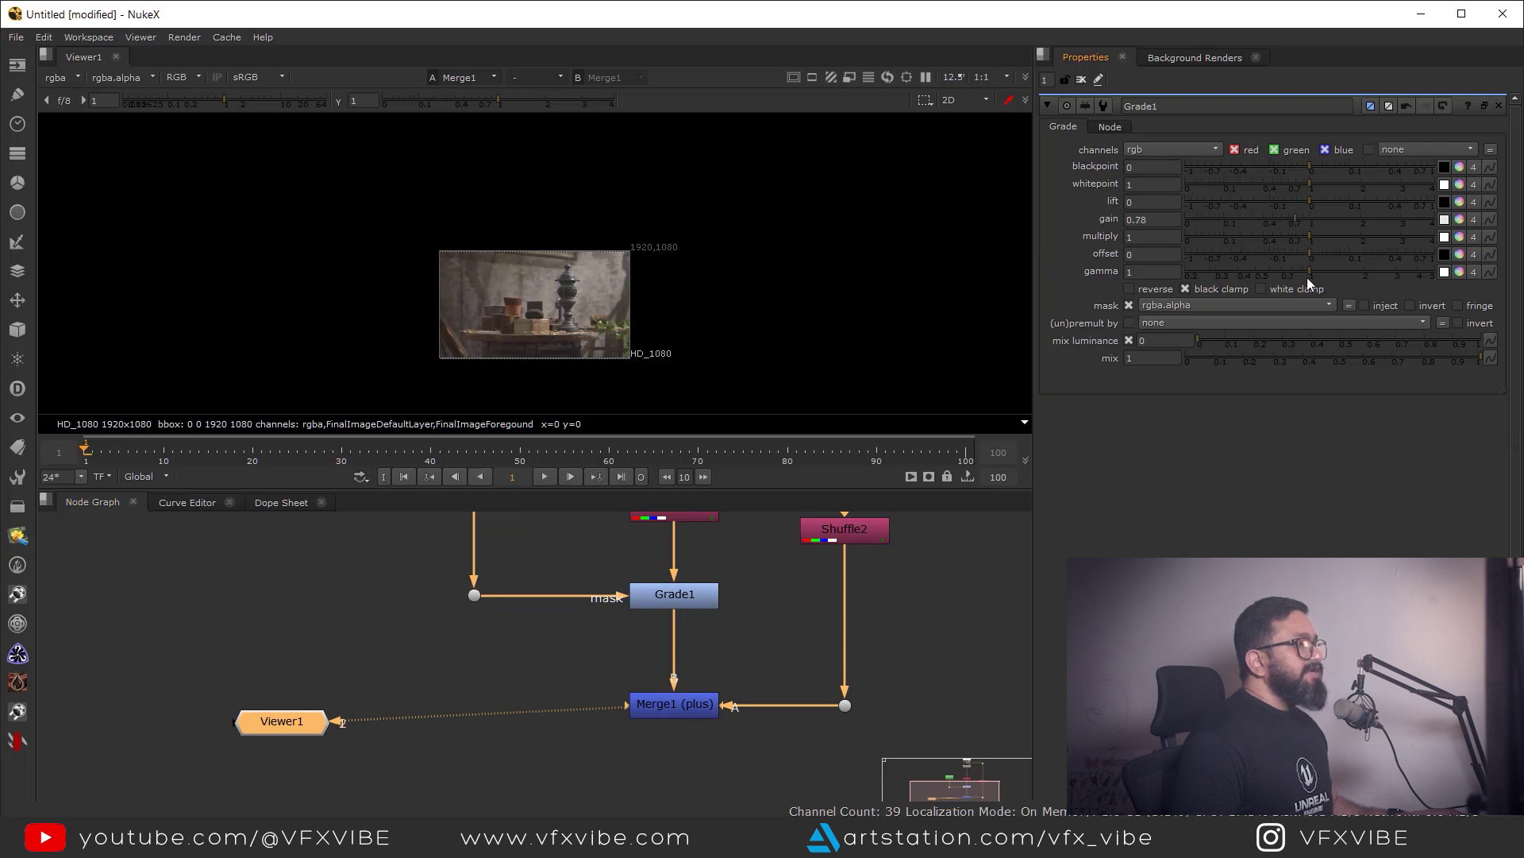
{"action": "left_click_drag", "start_coordinate": [1311, 273], "coordinate": [1308, 273]}
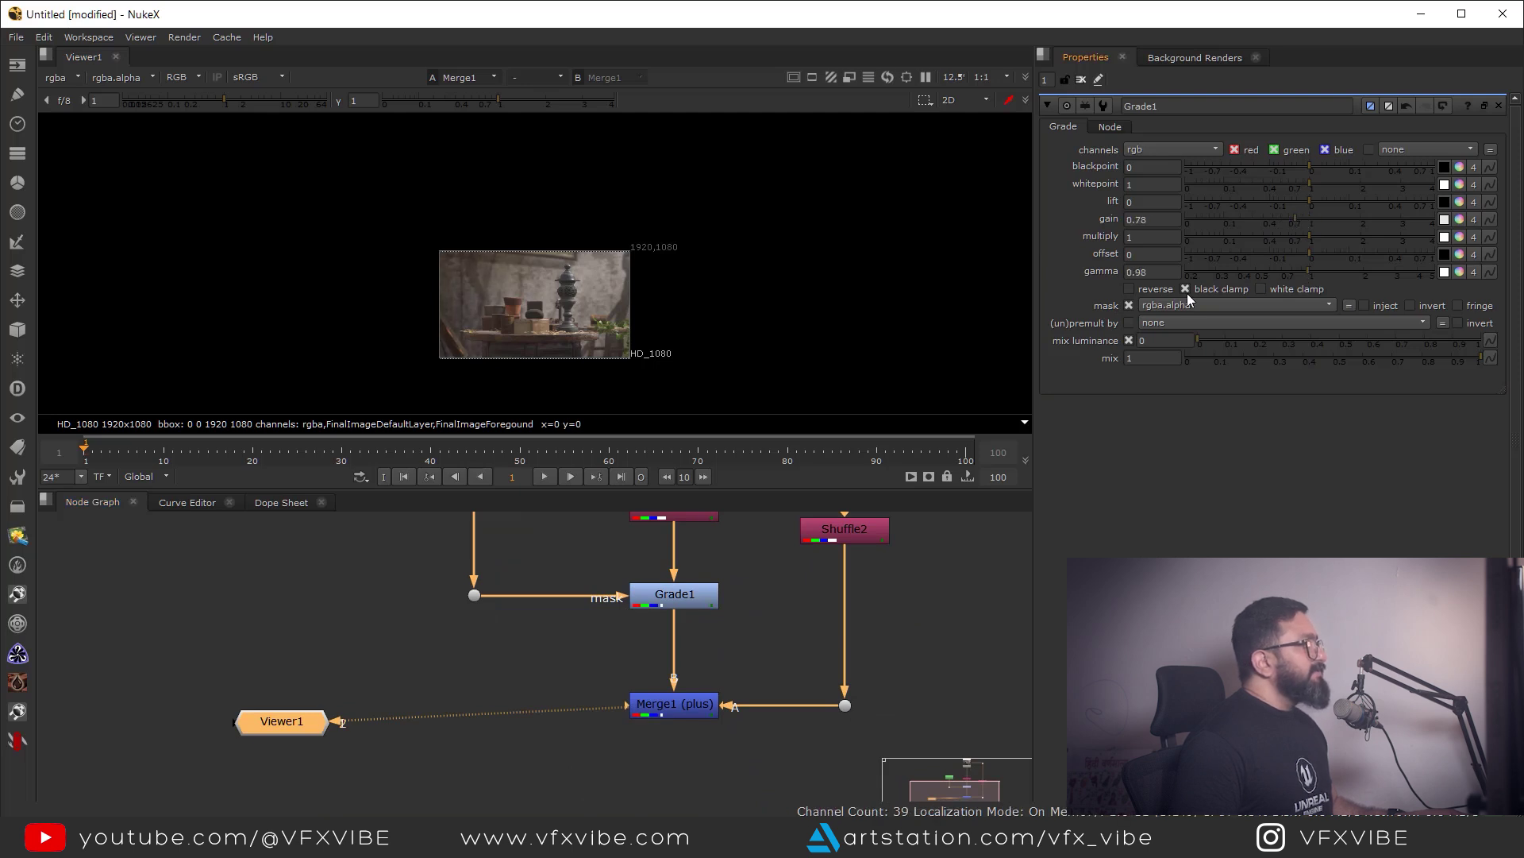
{"action": "scroll", "coordinate": [659, 346], "scroll_direction": "up", "scroll_amount": 2}
{"action": "scroll", "coordinate": [641, 341], "scroll_direction": "down", "scroll_amount": 1}
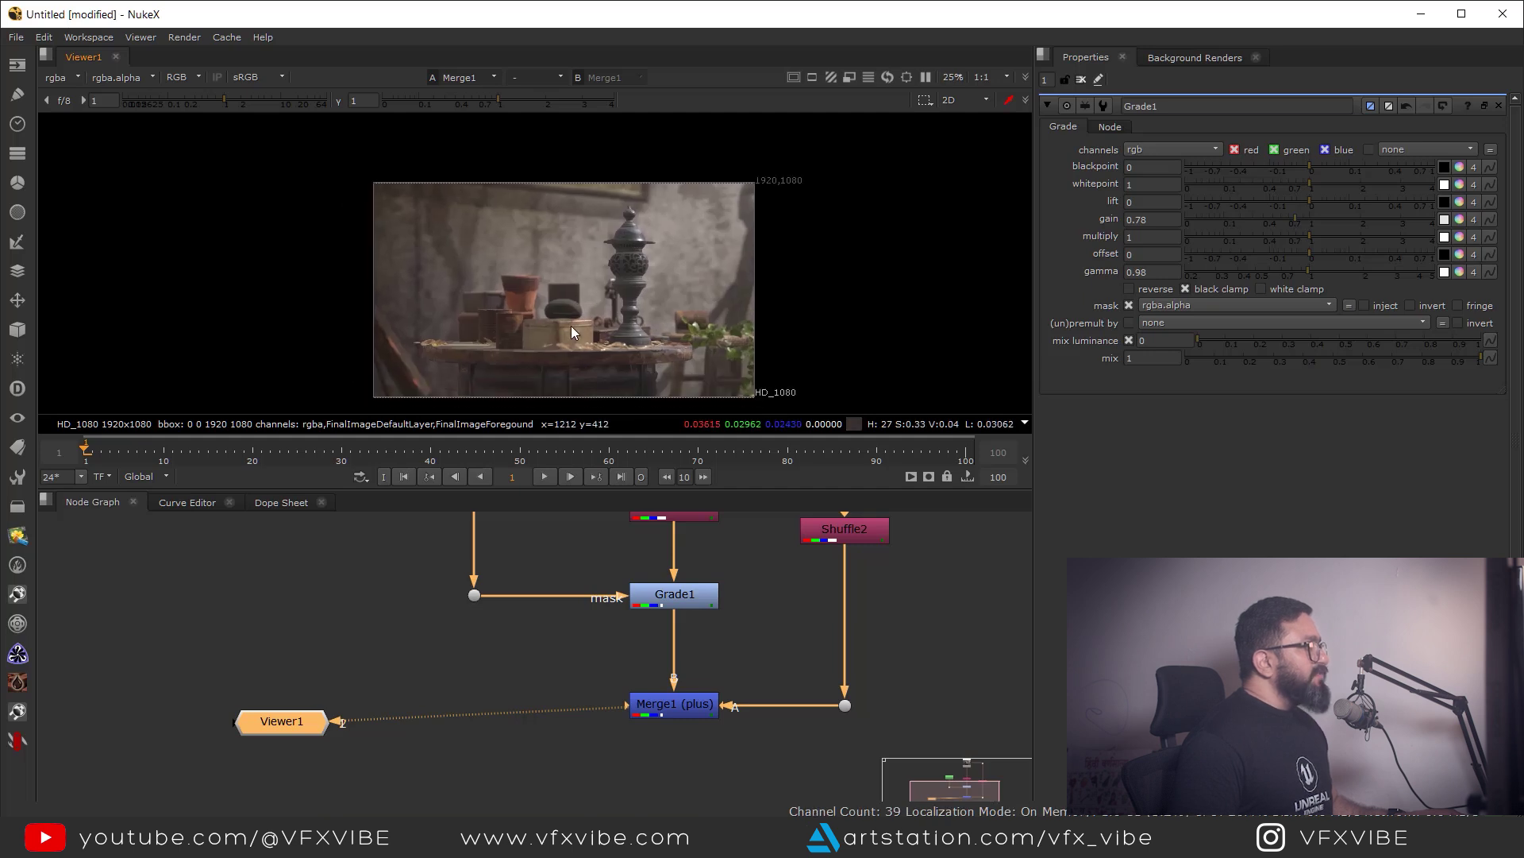
{"action": "left_click_drag", "start_coordinate": [629, 308], "coordinate": [524, 357]}
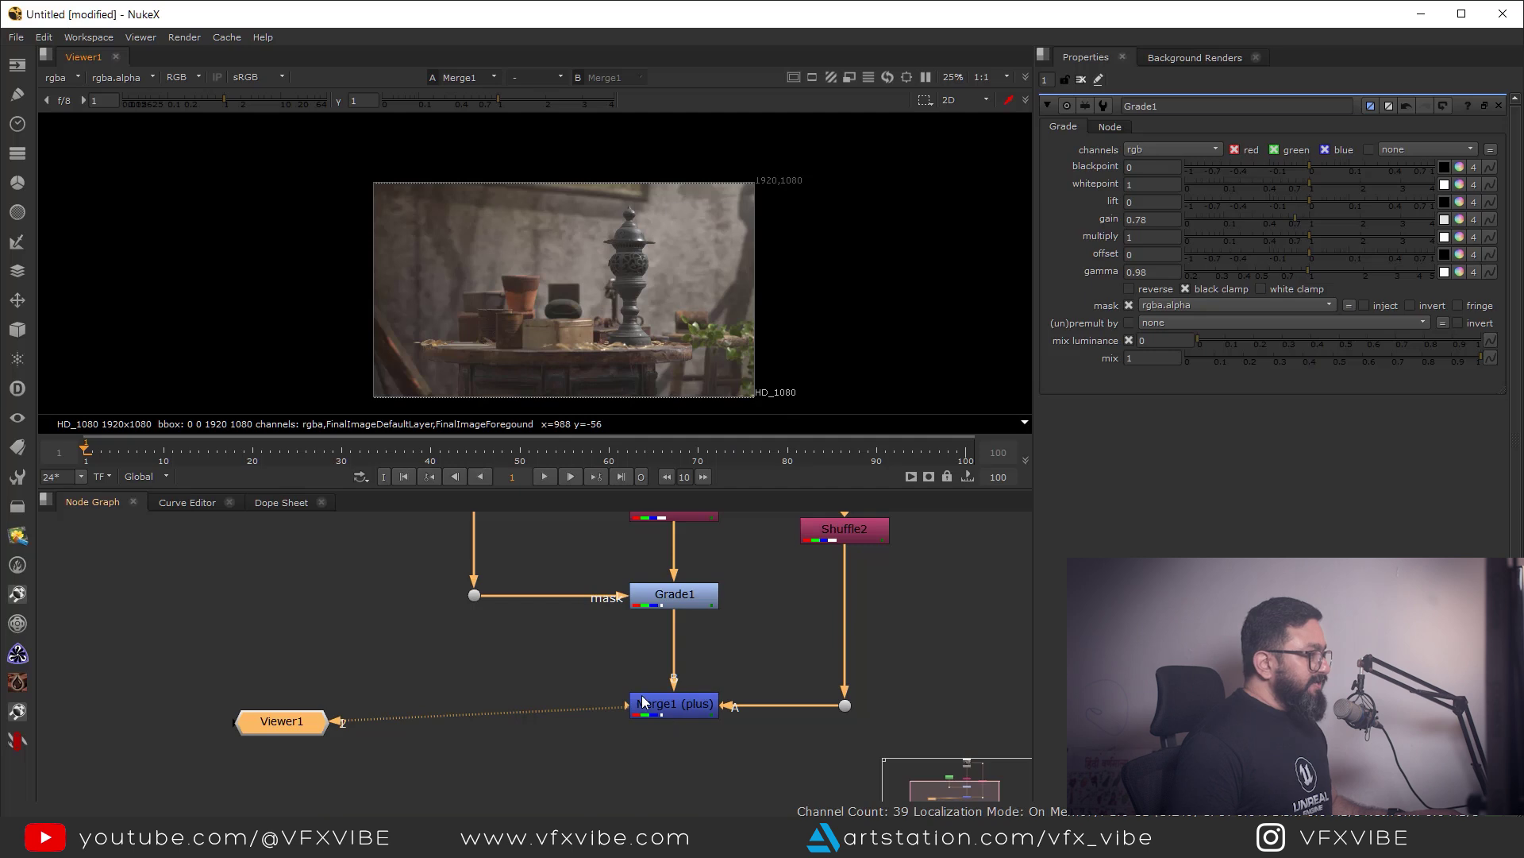
Set Merge1's operation to over.
{"action": "middle_click_drag", "start_coordinate": [642, 695], "coordinate": [601, 666]}
{"action": "double_click", "coordinate": [649, 674]}
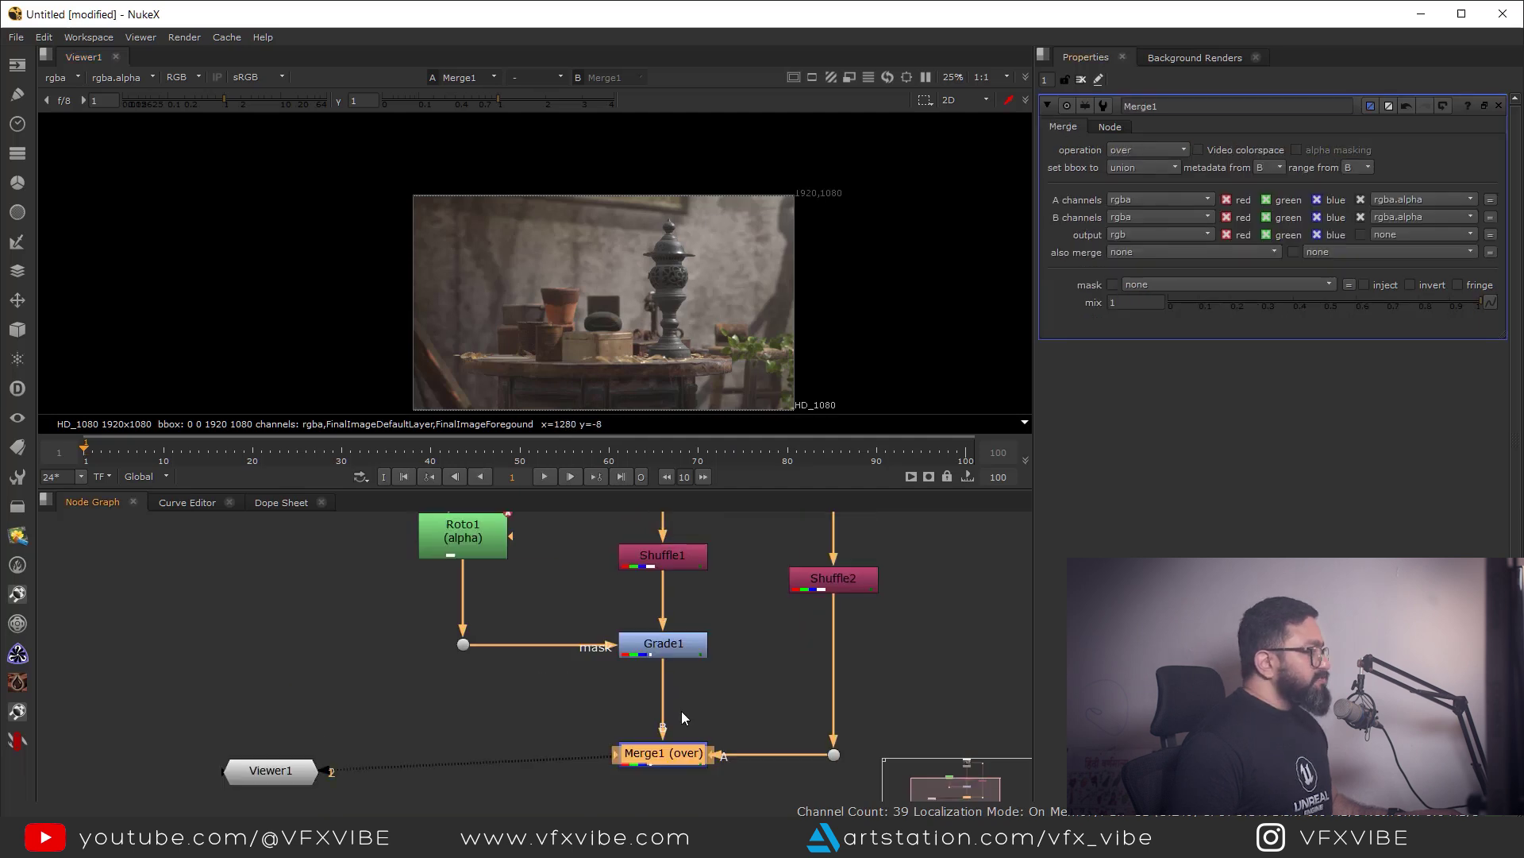
{"action": "middle_click_drag", "start_coordinate": [682, 713], "coordinate": [632, 662]}
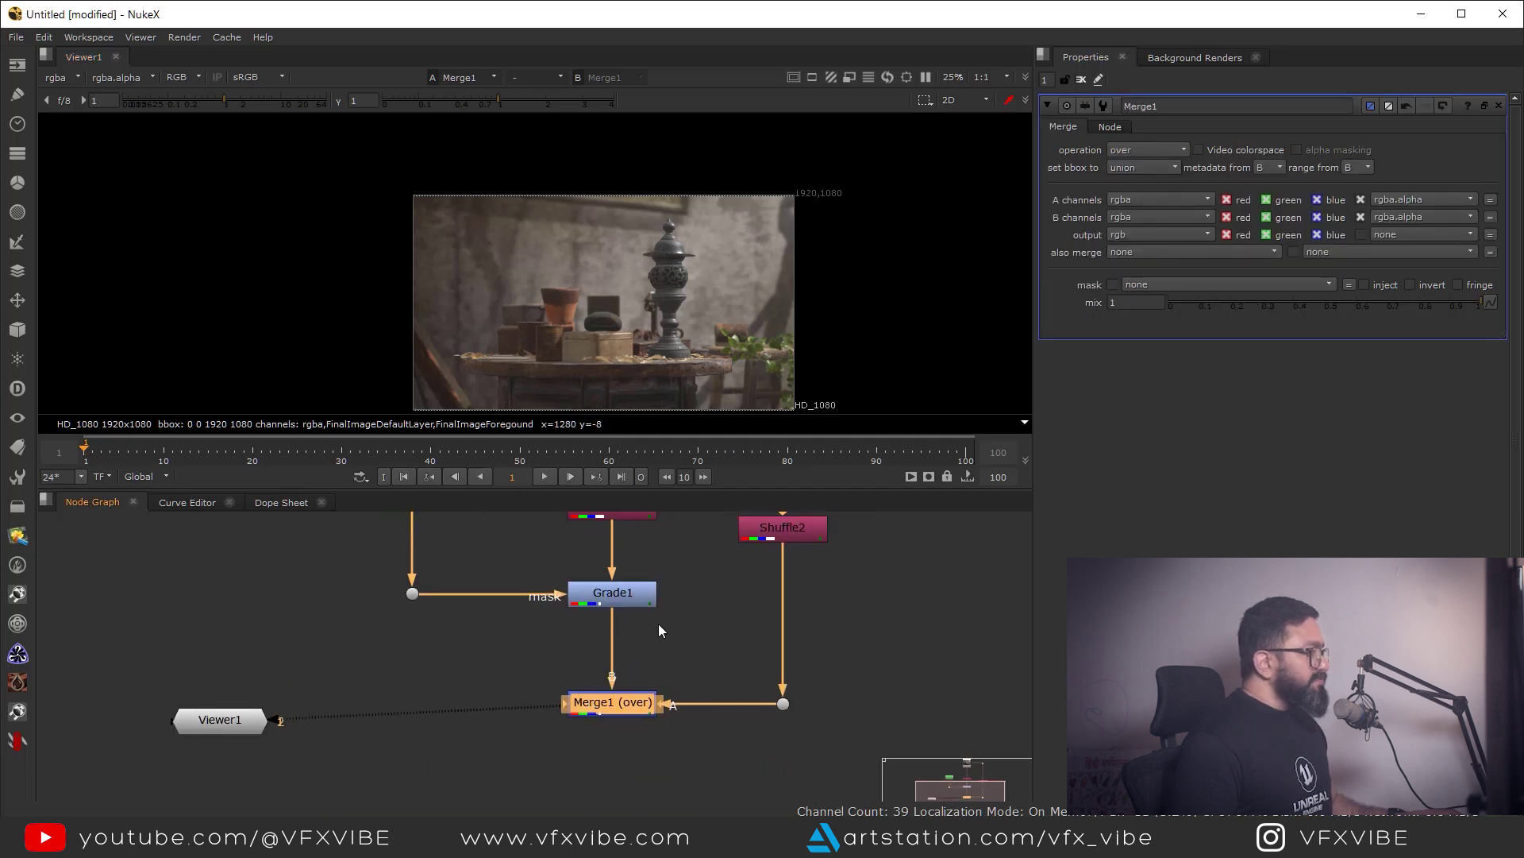
Add a Noise node from the Draw category and place it to the left of the background branch.
{"action": "scroll", "coordinate": [659, 625], "scroll_direction": "down", "scroll_amount": 1}
{"action": "middle_click_drag", "start_coordinate": [869, 619], "coordinate": [779, 591]}
{"action": "left_click", "coordinate": [779, 591]}
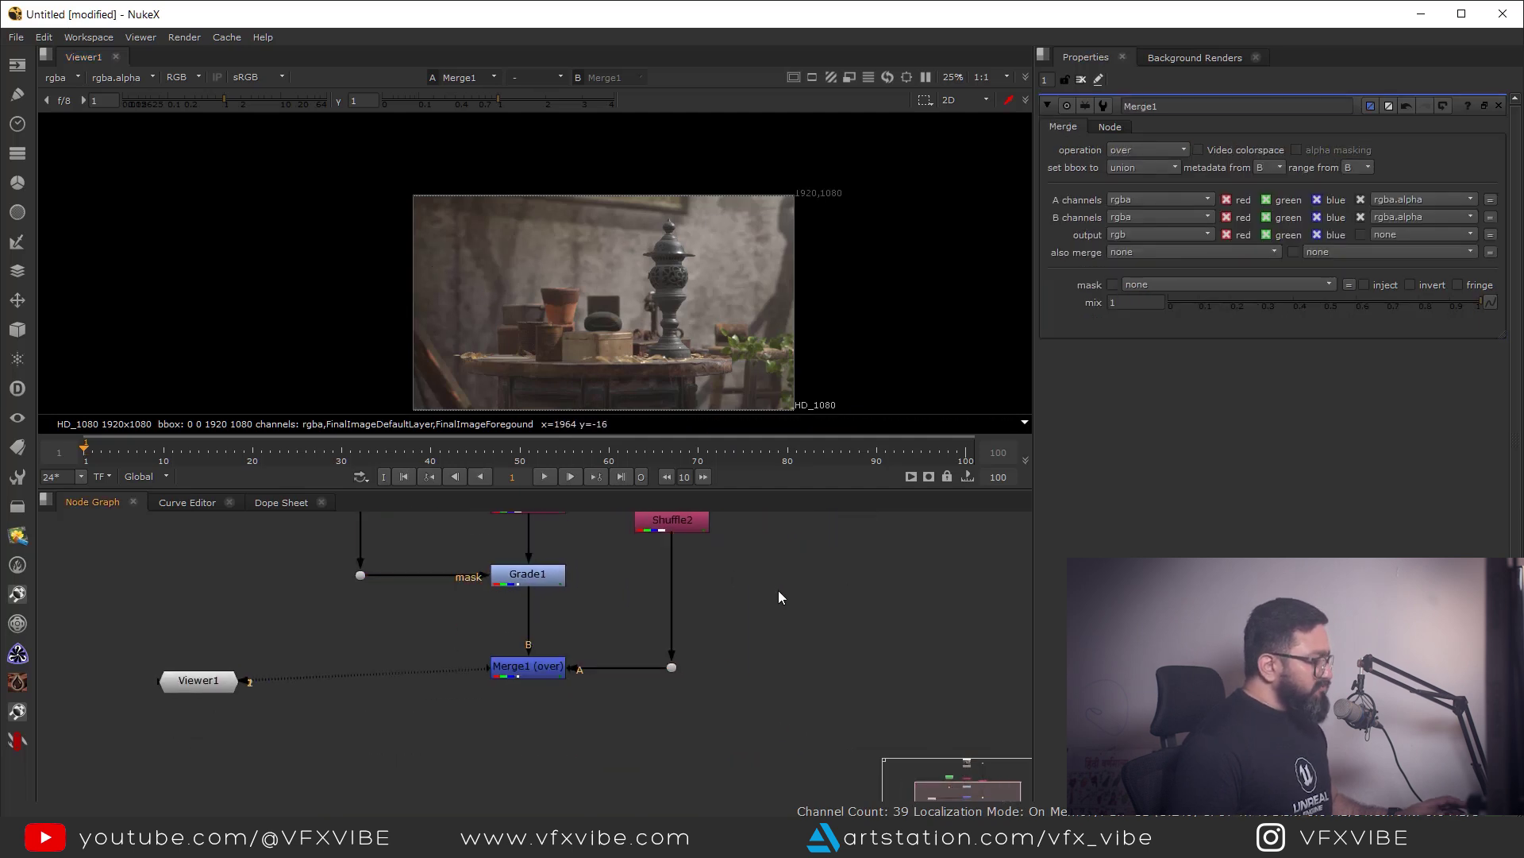
{"action": "key", "text": "Tab"}
{"action": "type", "text": "noise"}
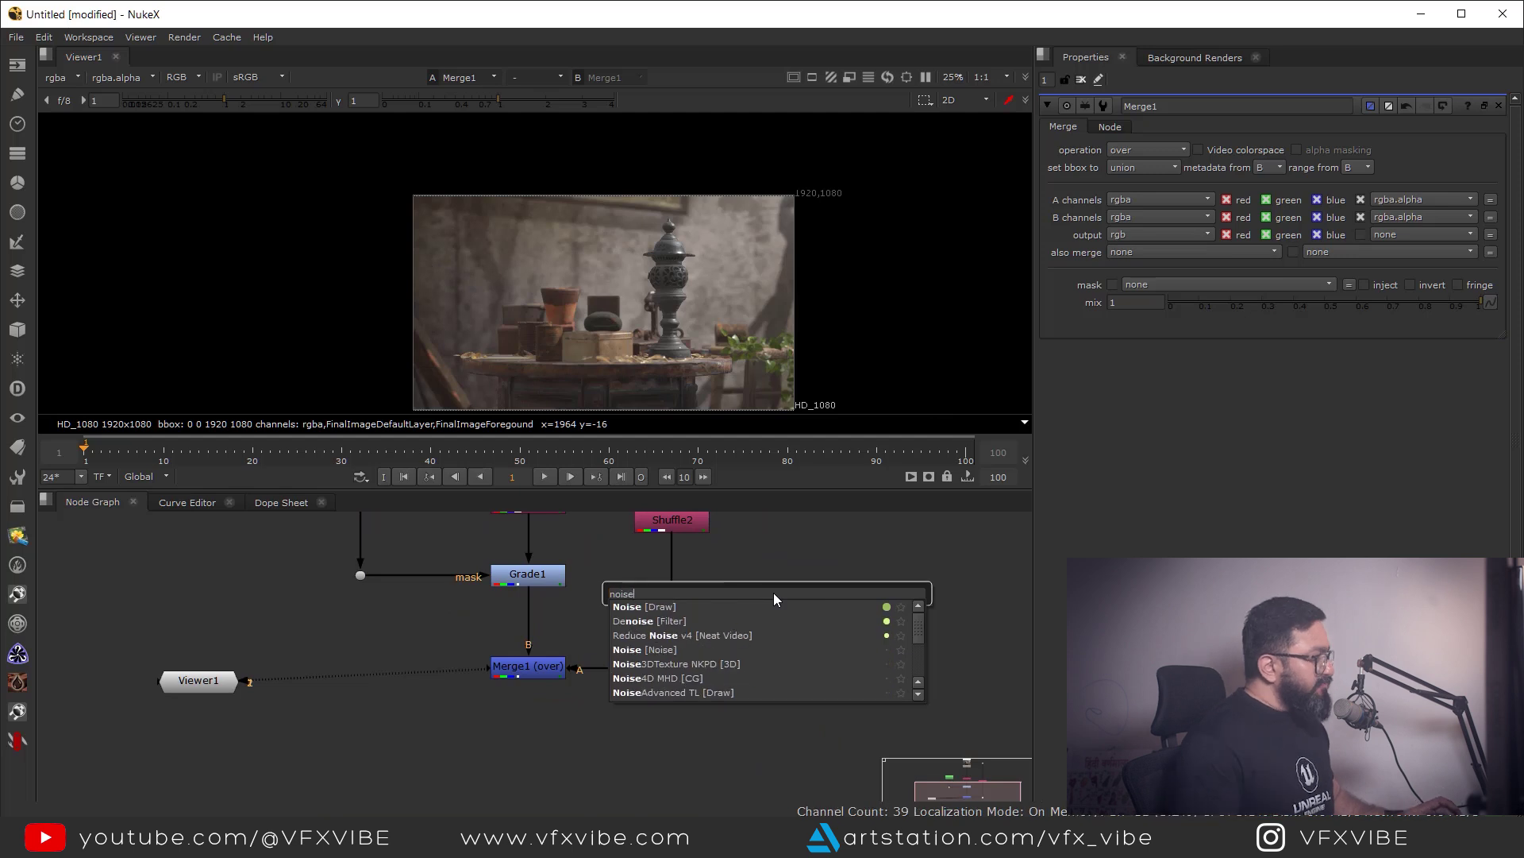
{"action": "left_click", "coordinate": [661, 608]}
{"action": "left_click", "coordinate": [678, 642]}
{"action": "left_click_drag", "start_coordinate": [772, 600], "coordinate": [365, 632]}
Insert an over Merge after Grade1 with Noise1 as its A input, and lower its mix until the noise is faint.
{"action": "left_click", "coordinate": [573, 603]}
{"action": "scroll", "coordinate": [588, 640], "scroll_direction": "up", "scroll_amount": 3}
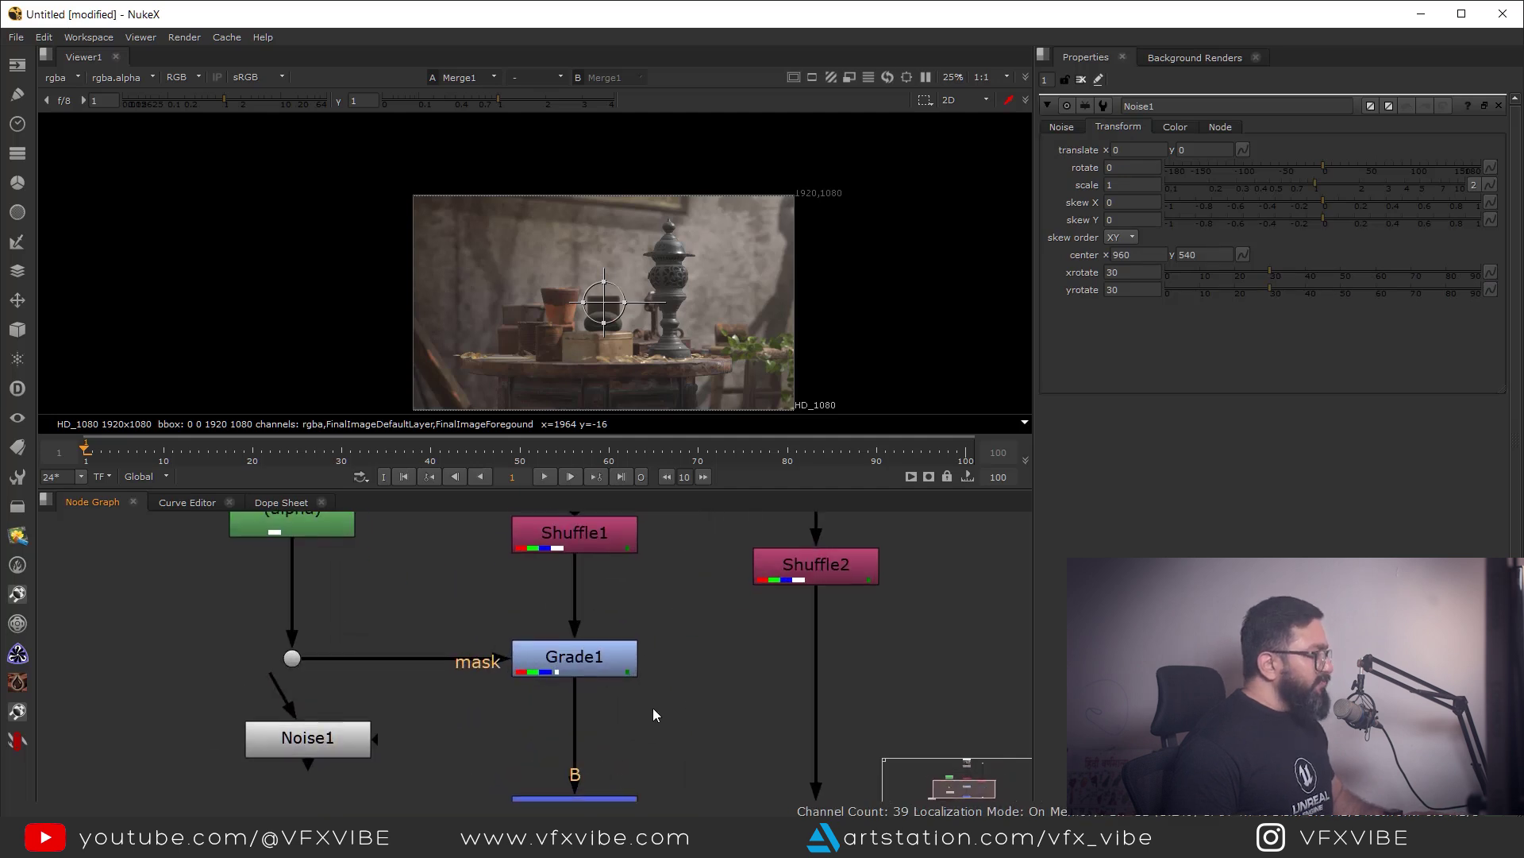
{"action": "key", "text": "m"}
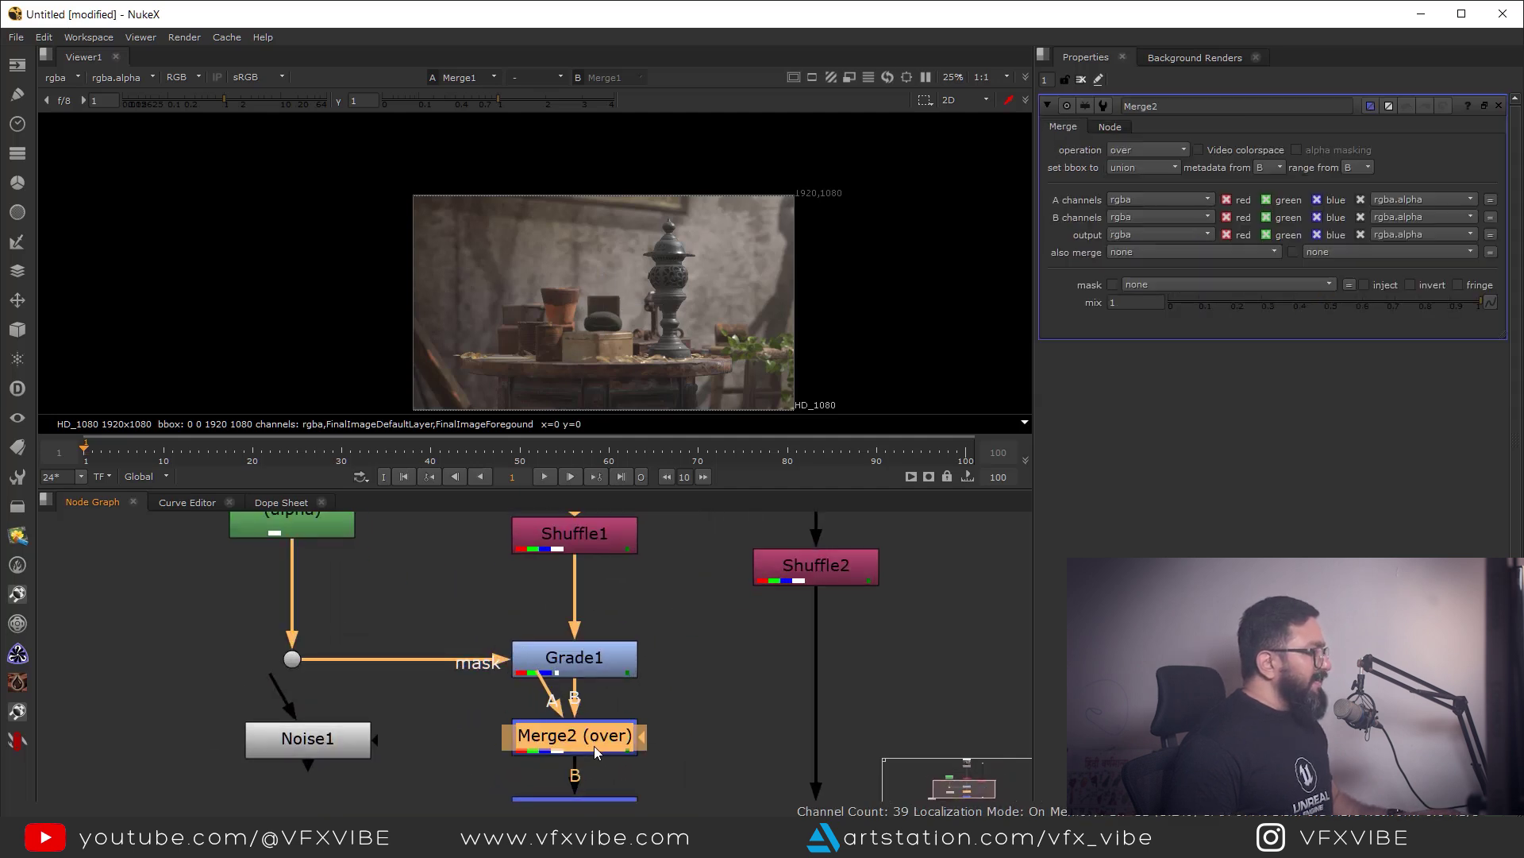
{"action": "left_click_drag", "start_coordinate": [543, 697], "coordinate": [197, 741]}
{"action": "left_click", "coordinate": [583, 753]}
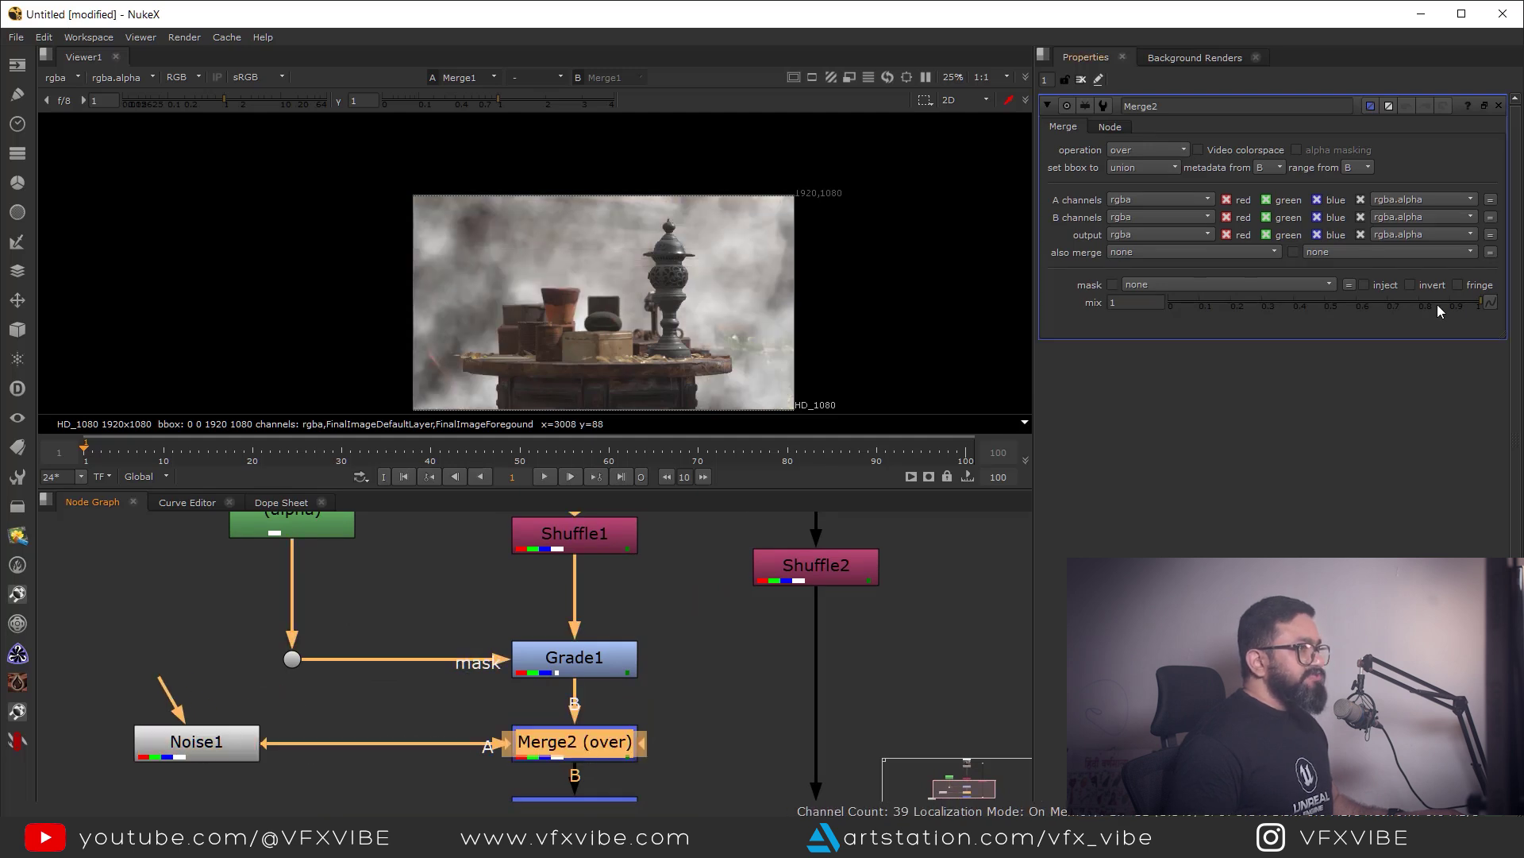
{"action": "left_click_drag", "start_coordinate": [1450, 310], "coordinate": [1206, 326]}
Move Noise1 away from the background branch, route it to Merge2 through a dot, and display it in the viewer.
{"action": "scroll", "coordinate": [548, 694], "scroll_direction": "down", "scroll_amount": 1}
{"action": "middle_click_drag", "start_coordinate": [548, 695], "coordinate": [764, 638]}
{"action": "left_click_drag", "start_coordinate": [448, 667], "coordinate": [361, 573]}
{"action": "key", "text": "1"}
{"action": "key", "text": "f"}
Increase the noise contrast by setting Noise1's gain to 0.53 and gamma to 0.25.
{"action": "scroll", "coordinate": [659, 630], "scroll_direction": "down", "scroll_amount": 1}
{"action": "double_click", "coordinate": [480, 632]}
{"action": "left_click_drag", "start_coordinate": [562, 623], "coordinate": [354, 673], "text": "ctrl"}
{"action": "scroll", "coordinate": [435, 588], "scroll_direction": "up", "scroll_amount": 2}
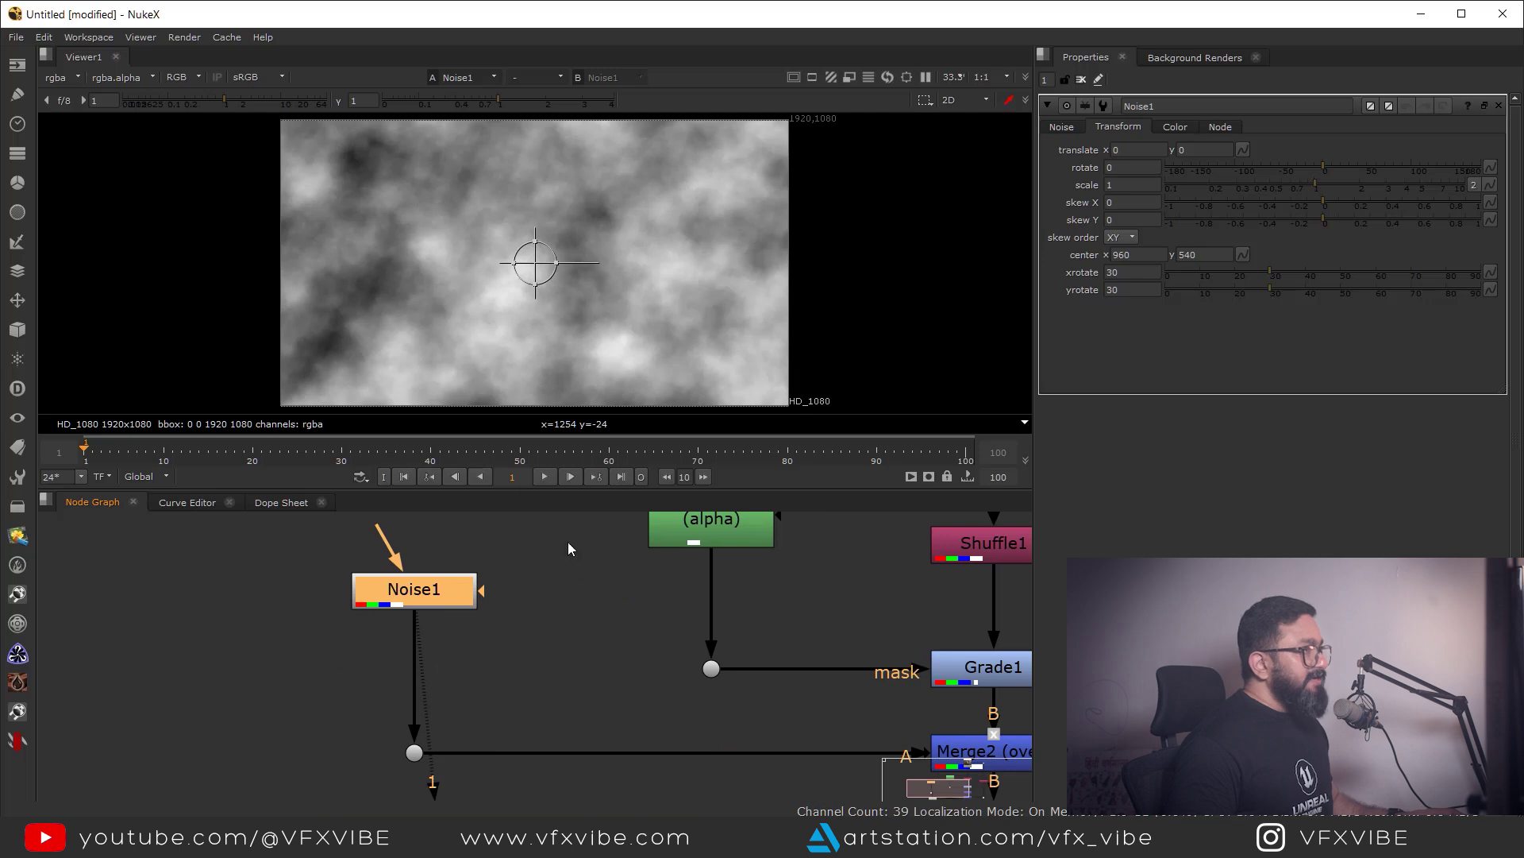
{"action": "left_click", "coordinate": [1068, 127]}
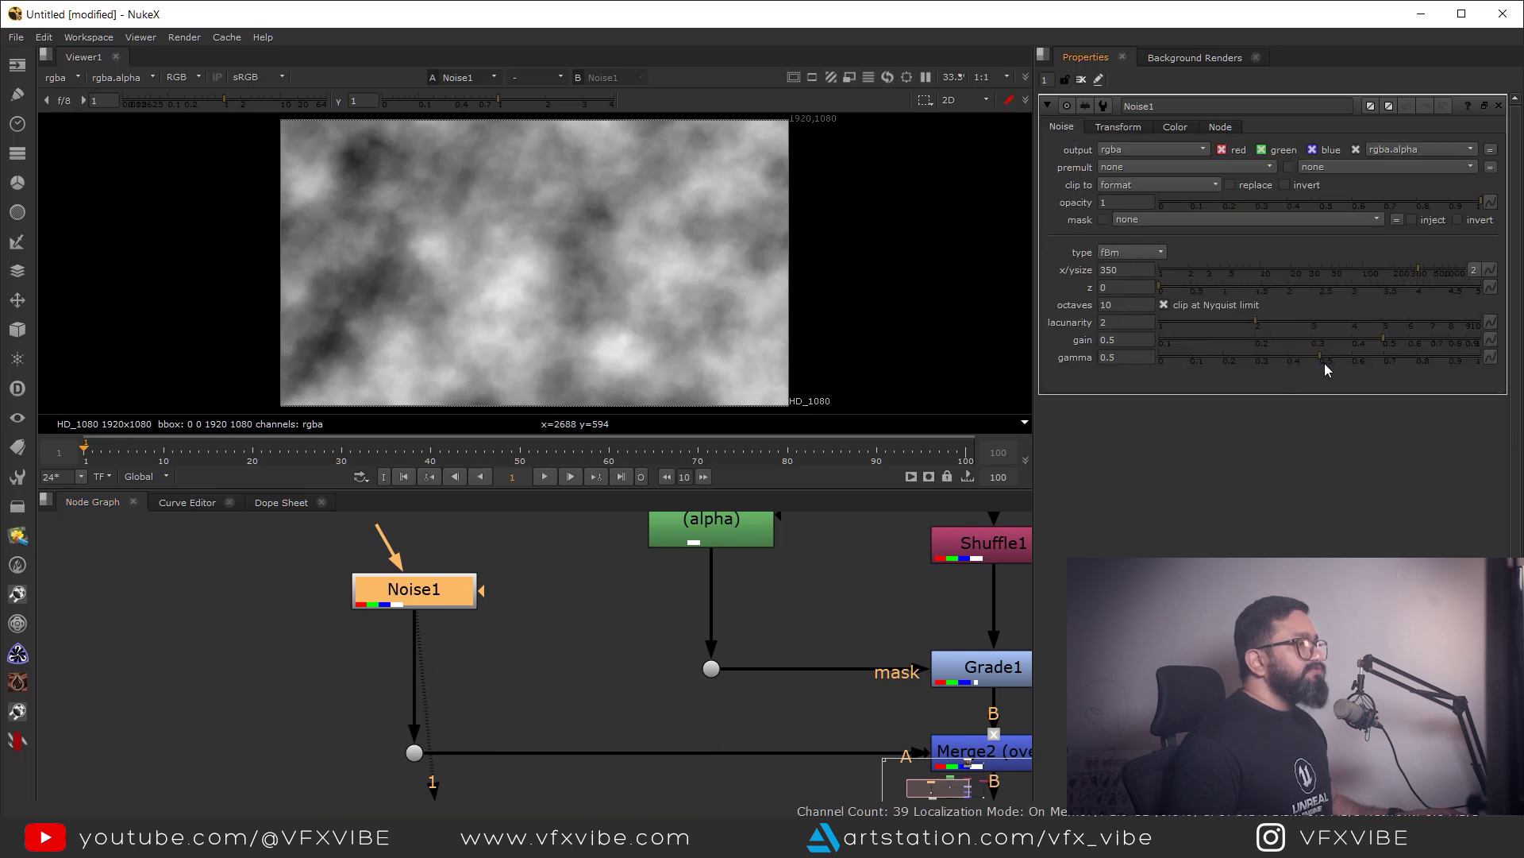
{"action": "left_click_drag", "start_coordinate": [1321, 355], "coordinate": [1240, 369]}
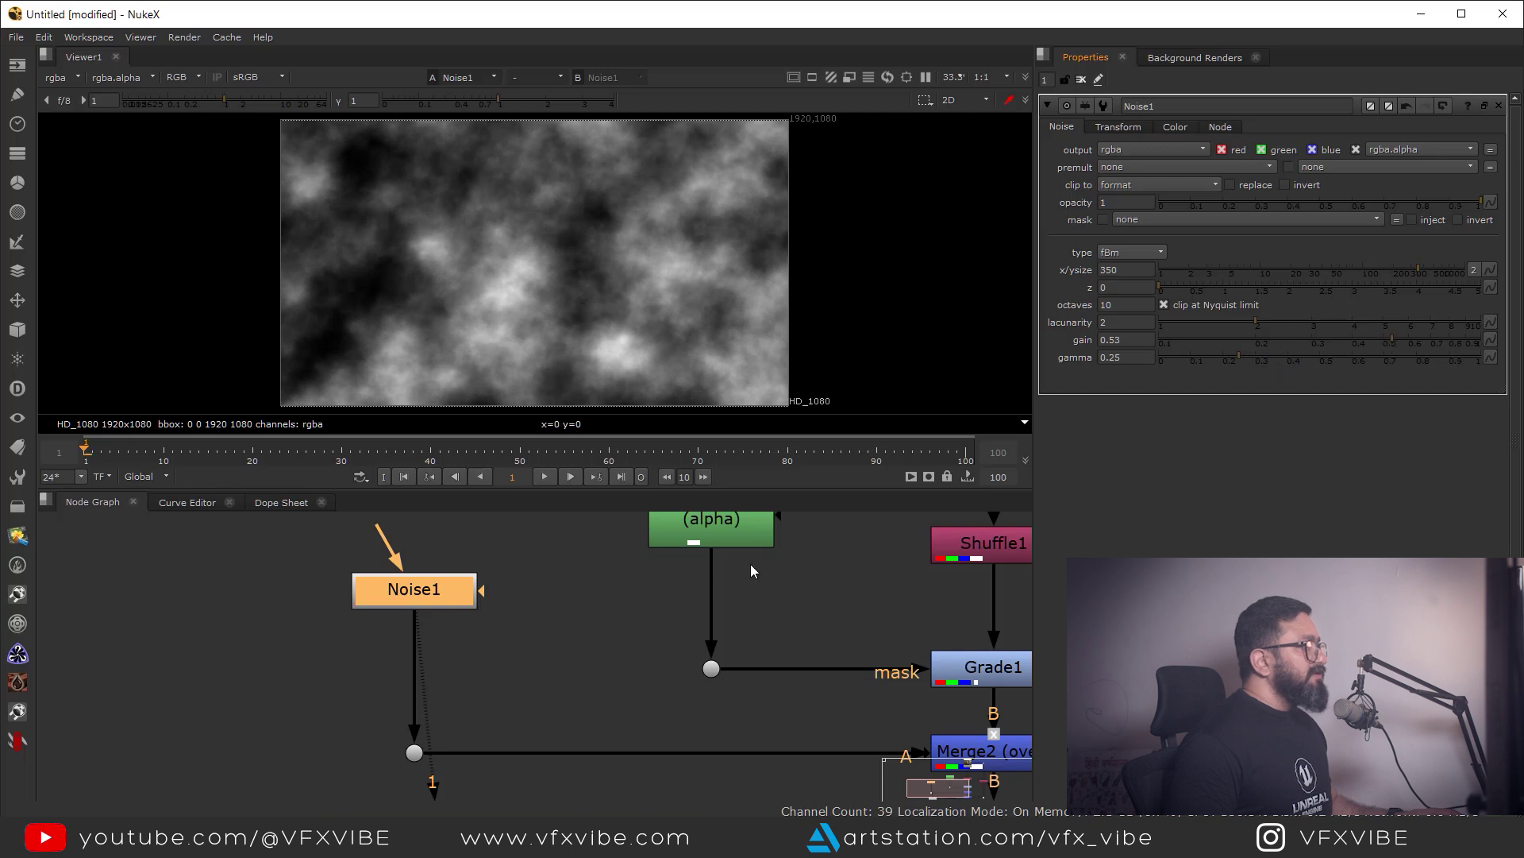
Insert a second Grade node between Noise1 and its dot.
{"action": "scroll", "coordinate": [556, 627], "scroll_direction": "down", "scroll_amount": 2}
{"action": "left_click", "coordinate": [518, 642]}
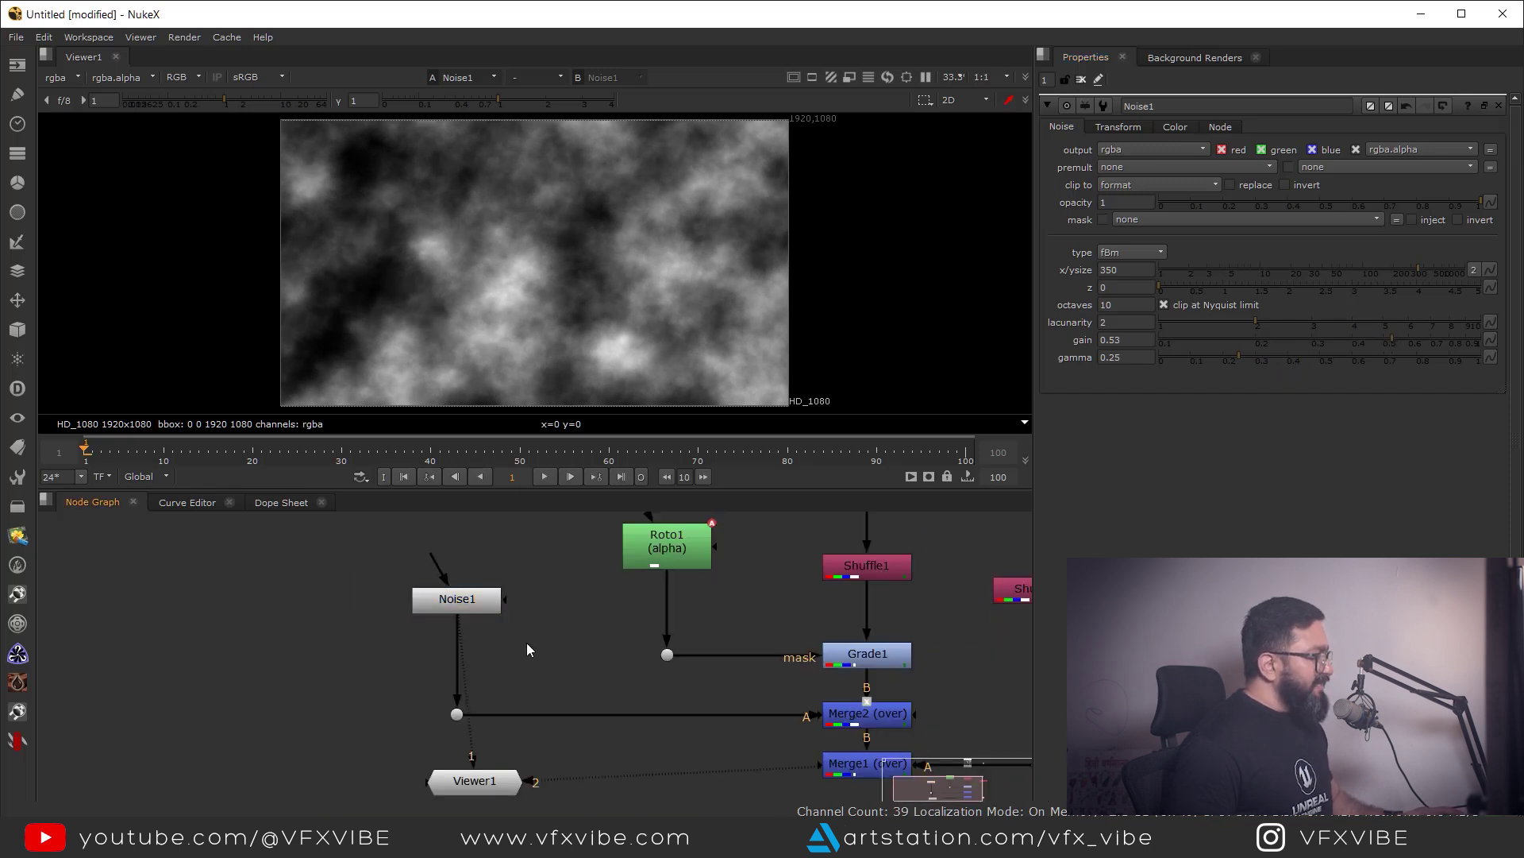
{"action": "key", "text": "g"}
{"action": "left_click_drag", "start_coordinate": [462, 665], "coordinate": [476, 677]}
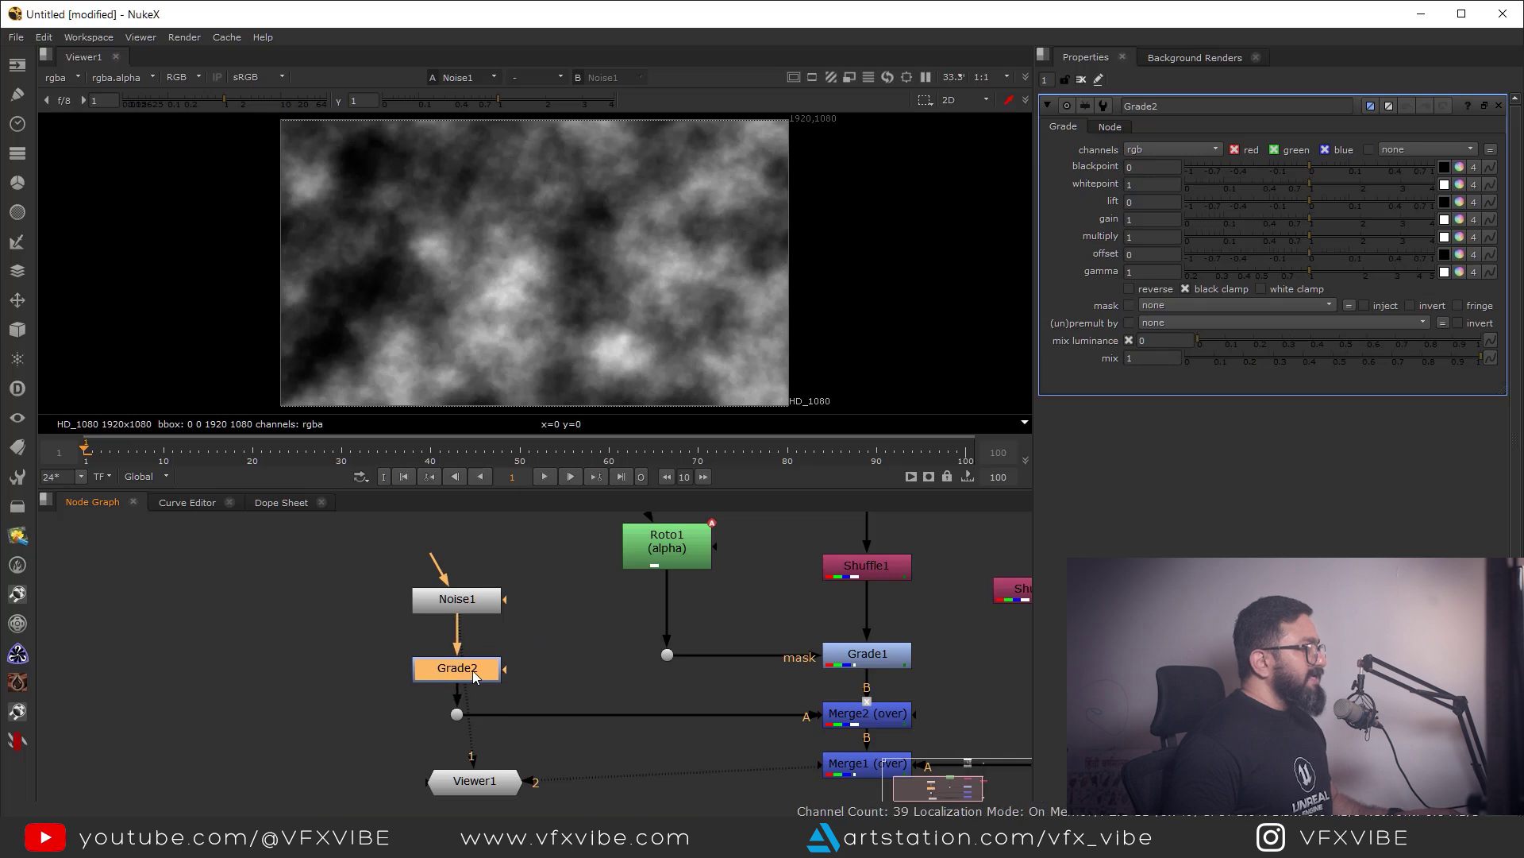
Tint the noise bluish in Grade2 with gamma about 0.842, 0.944, 1 and gain about 0.881, 0.991, 1.
{"action": "left_click", "coordinate": [1459, 272]}
{"action": "left_click_drag", "start_coordinate": [1106, 620], "coordinate": [1086, 622]}
{"action": "key", "text": "1"}
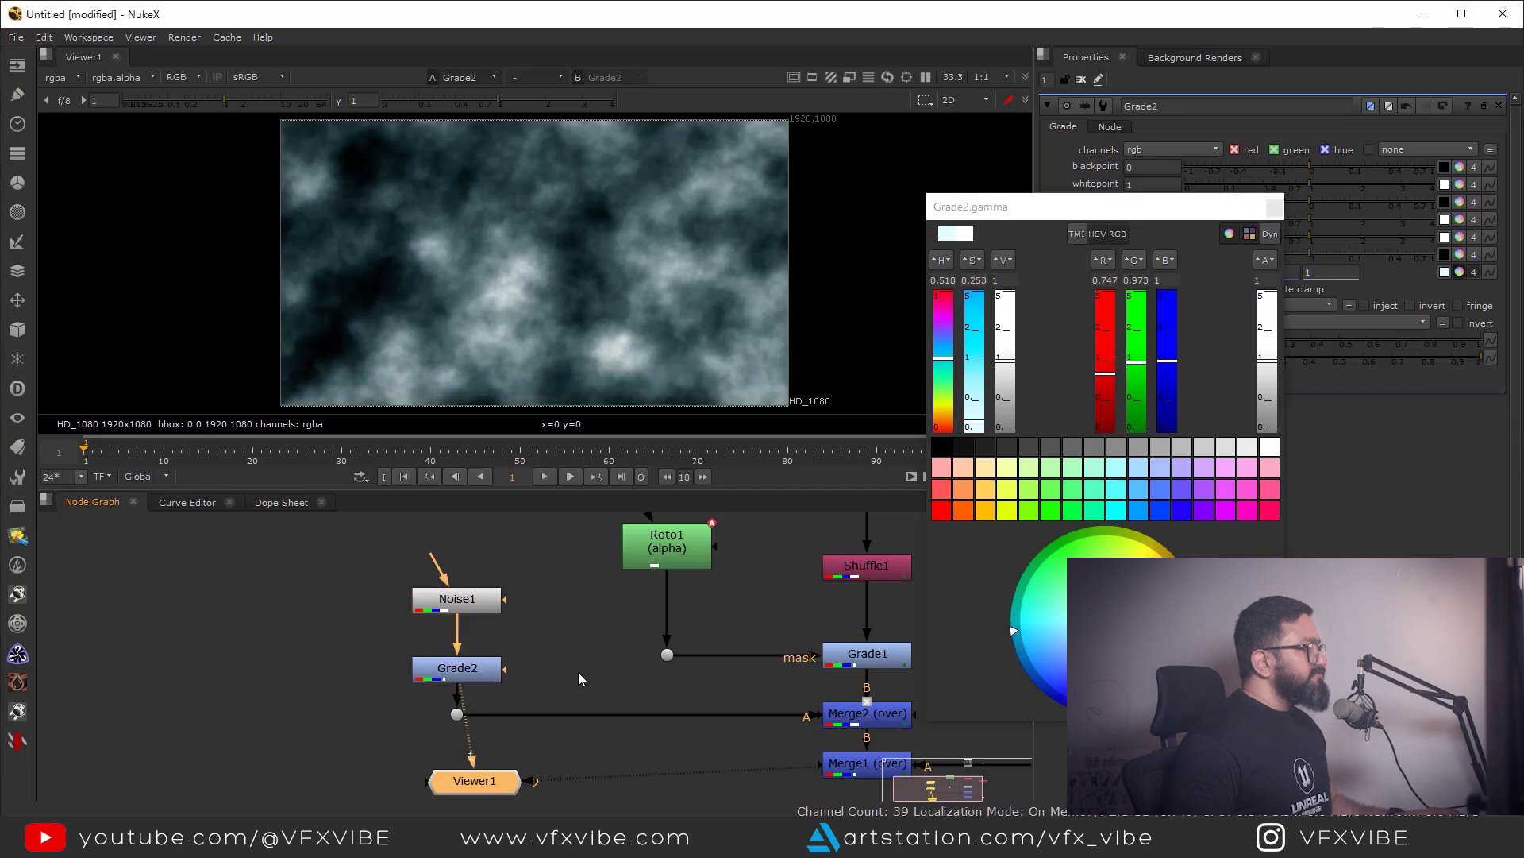
{"action": "left_click_drag", "start_coordinate": [1014, 631], "coordinate": [1019, 656]}
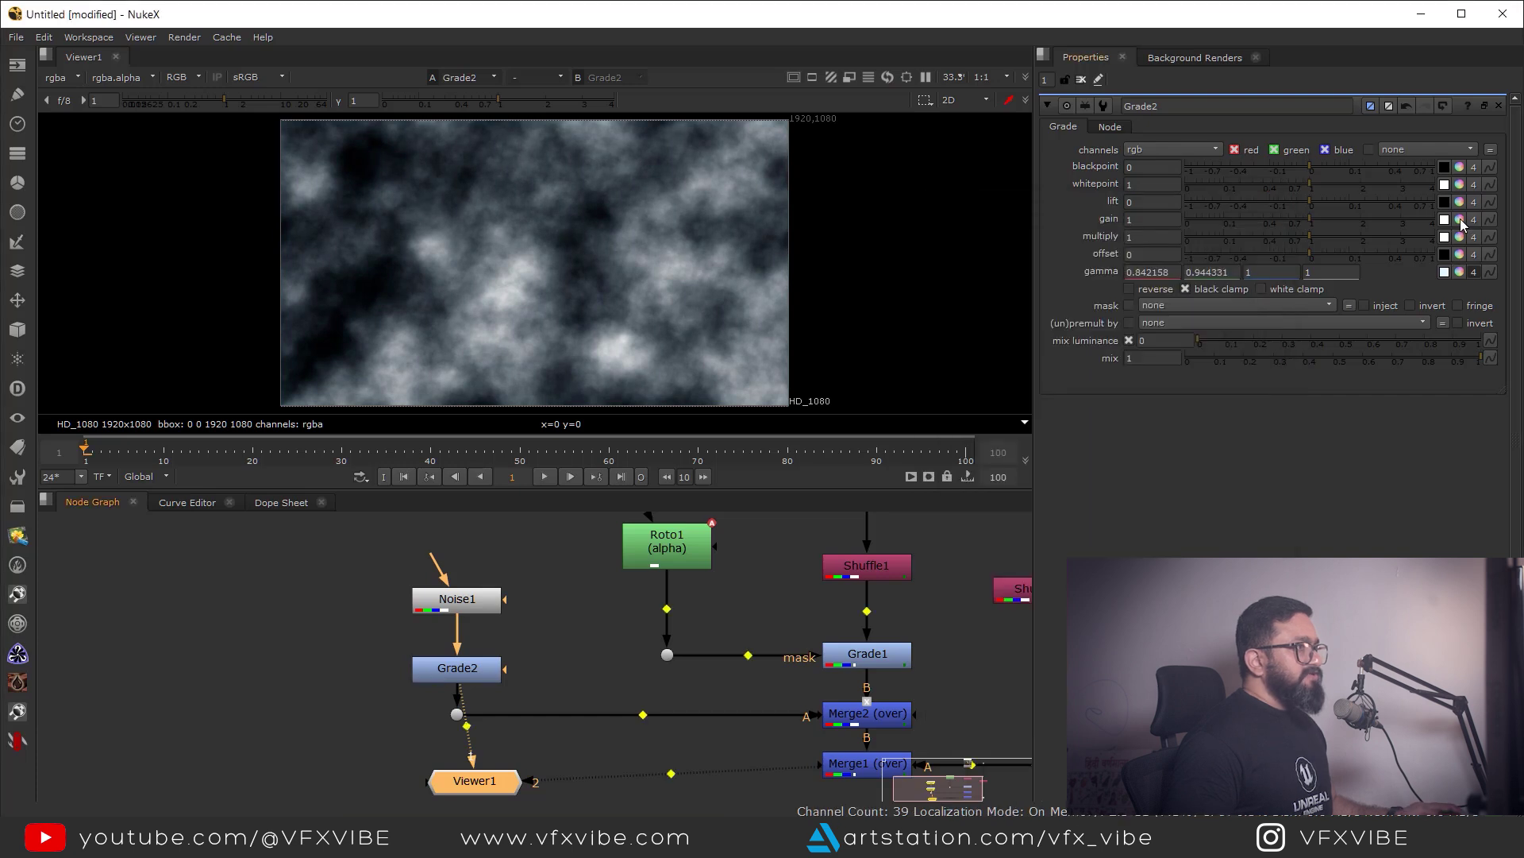
{"action": "left_click", "coordinate": [1459, 220]}
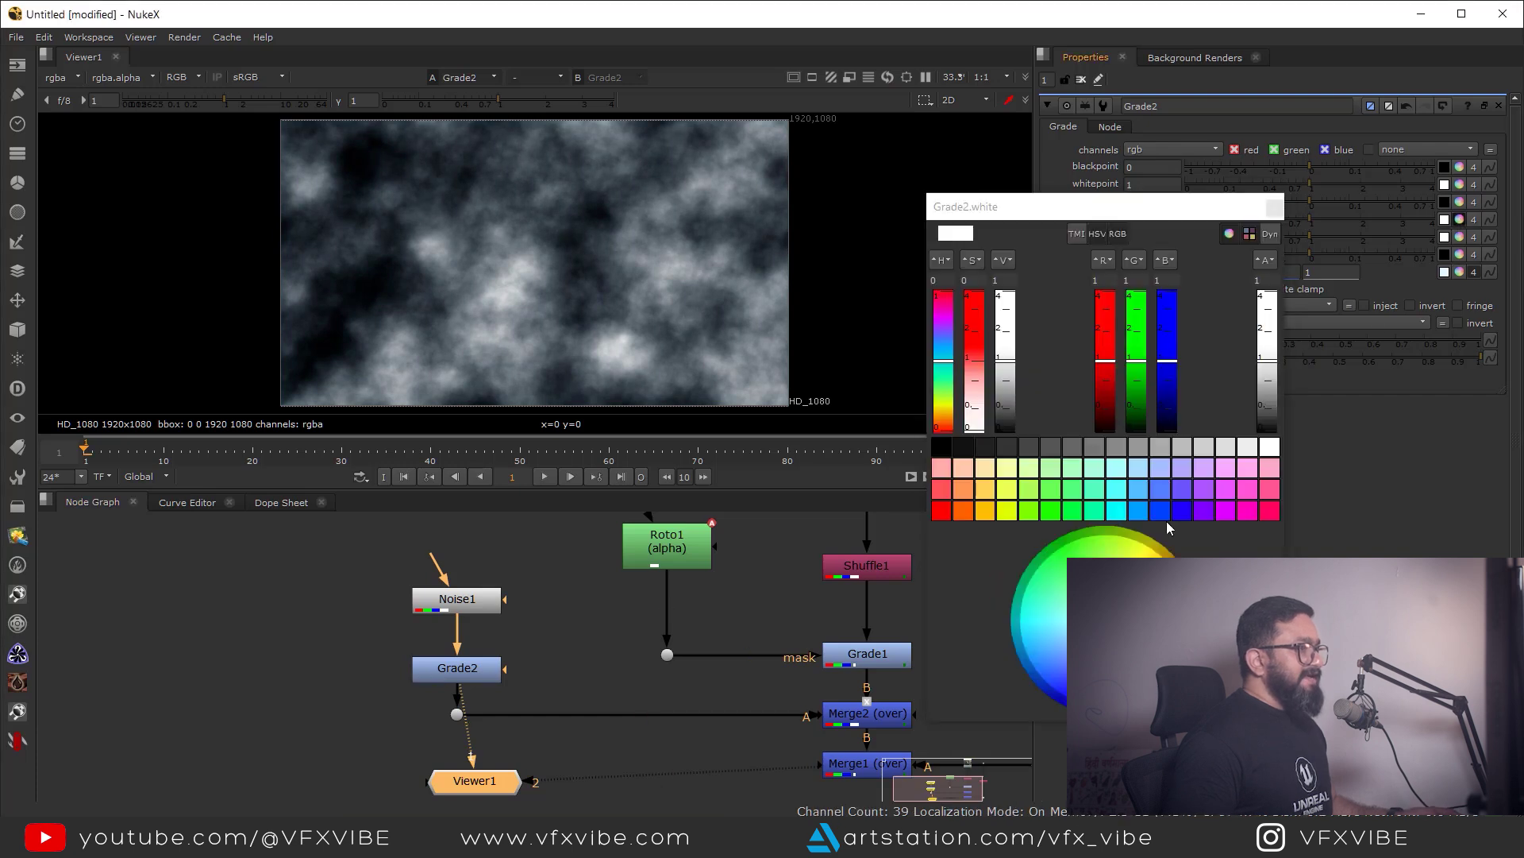
{"action": "left_click", "coordinate": [1014, 627]}
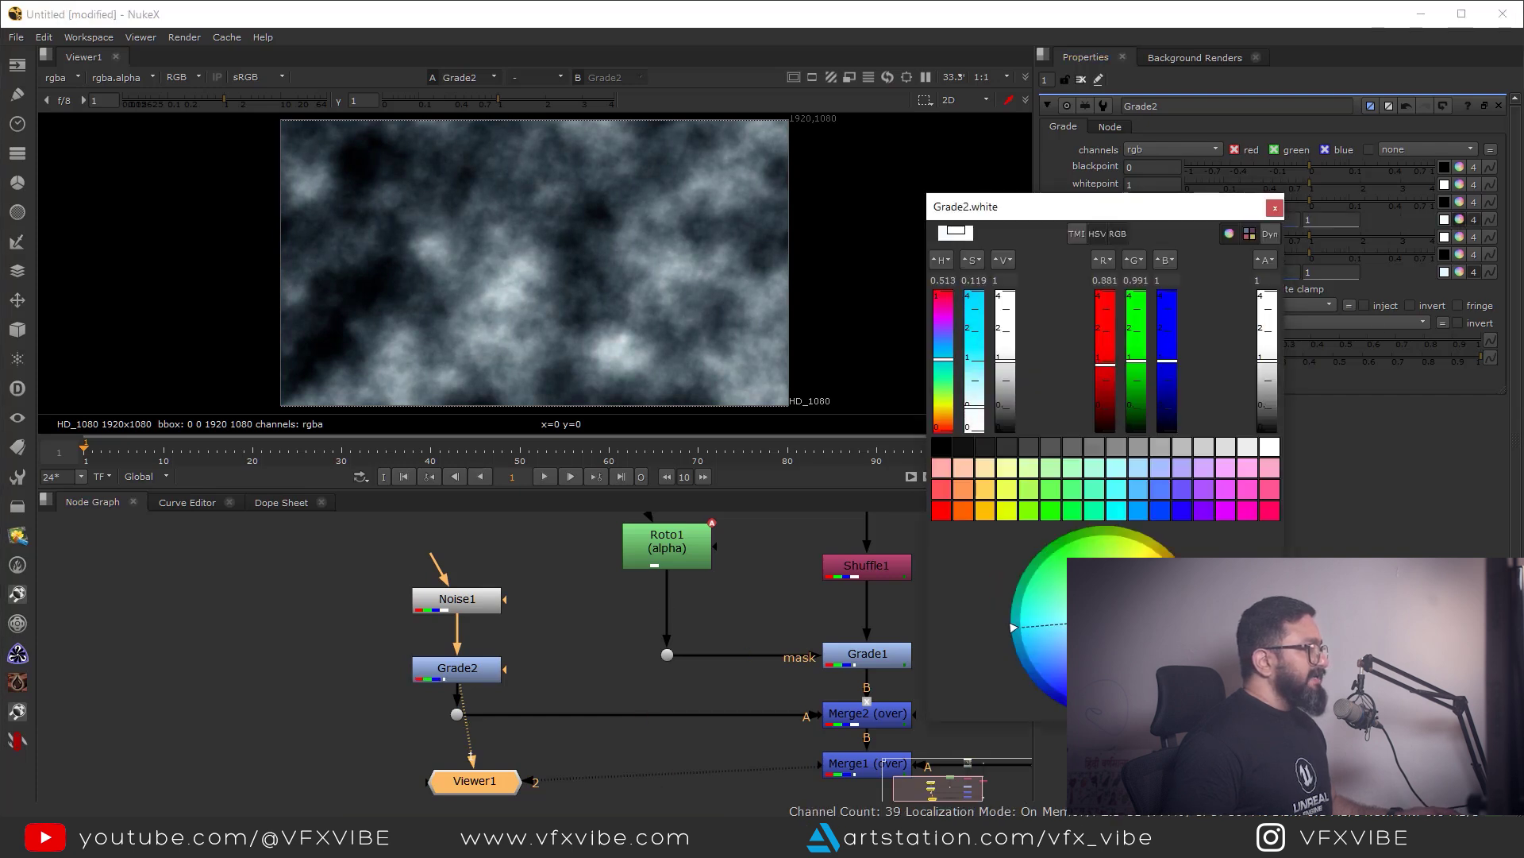
{"action": "left_click", "coordinate": [1275, 208]}
Display Merge1 in the viewer and toggle Merge2 off and on to compare the image with and without noise.
{"action": "scroll", "coordinate": [765, 650], "scroll_direction": "down", "scroll_amount": 4}
{"action": "left_click", "coordinate": [759, 618]}
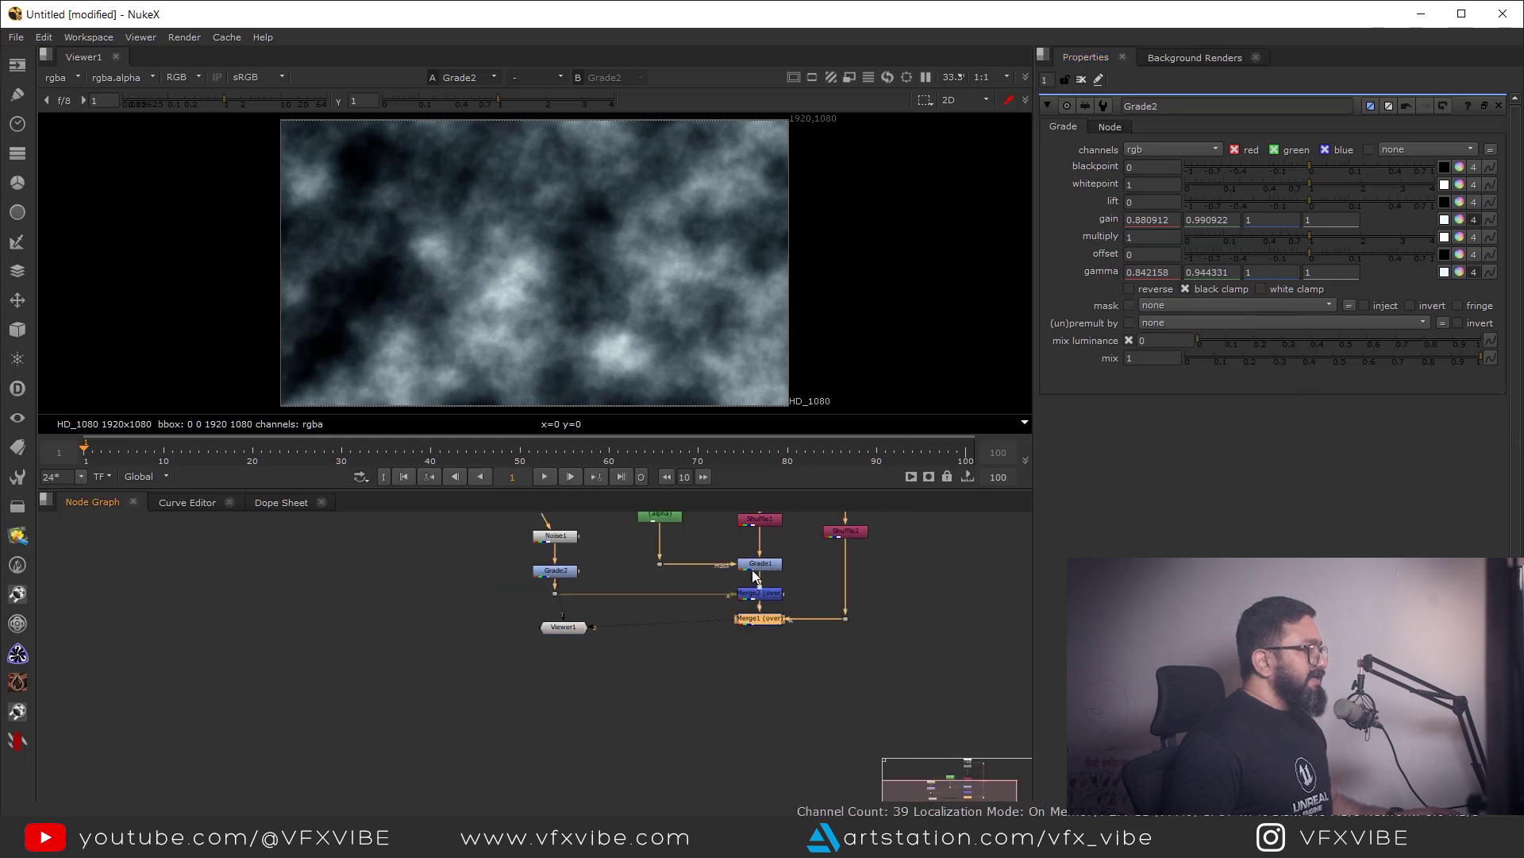
{"action": "key", "text": "1"}
{"action": "middle_click_drag", "start_coordinate": [677, 328], "coordinate": [670, 260]}
{"action": "scroll", "coordinate": [670, 260], "scroll_direction": "up", "scroll_amount": 3}
{"action": "scroll", "coordinate": [669, 261], "scroll_direction": "down", "scroll_amount": 2}
{"action": "left_click", "coordinate": [767, 596]}
{"action": "key", "text": "d"}
{"action": "middle_click_drag", "start_coordinate": [735, 369], "coordinate": [848, 325]}
{"action": "scroll", "coordinate": [692, 298], "scroll_direction": "up", "scroll_amount": 1}
{"action": "key", "text": "d"}
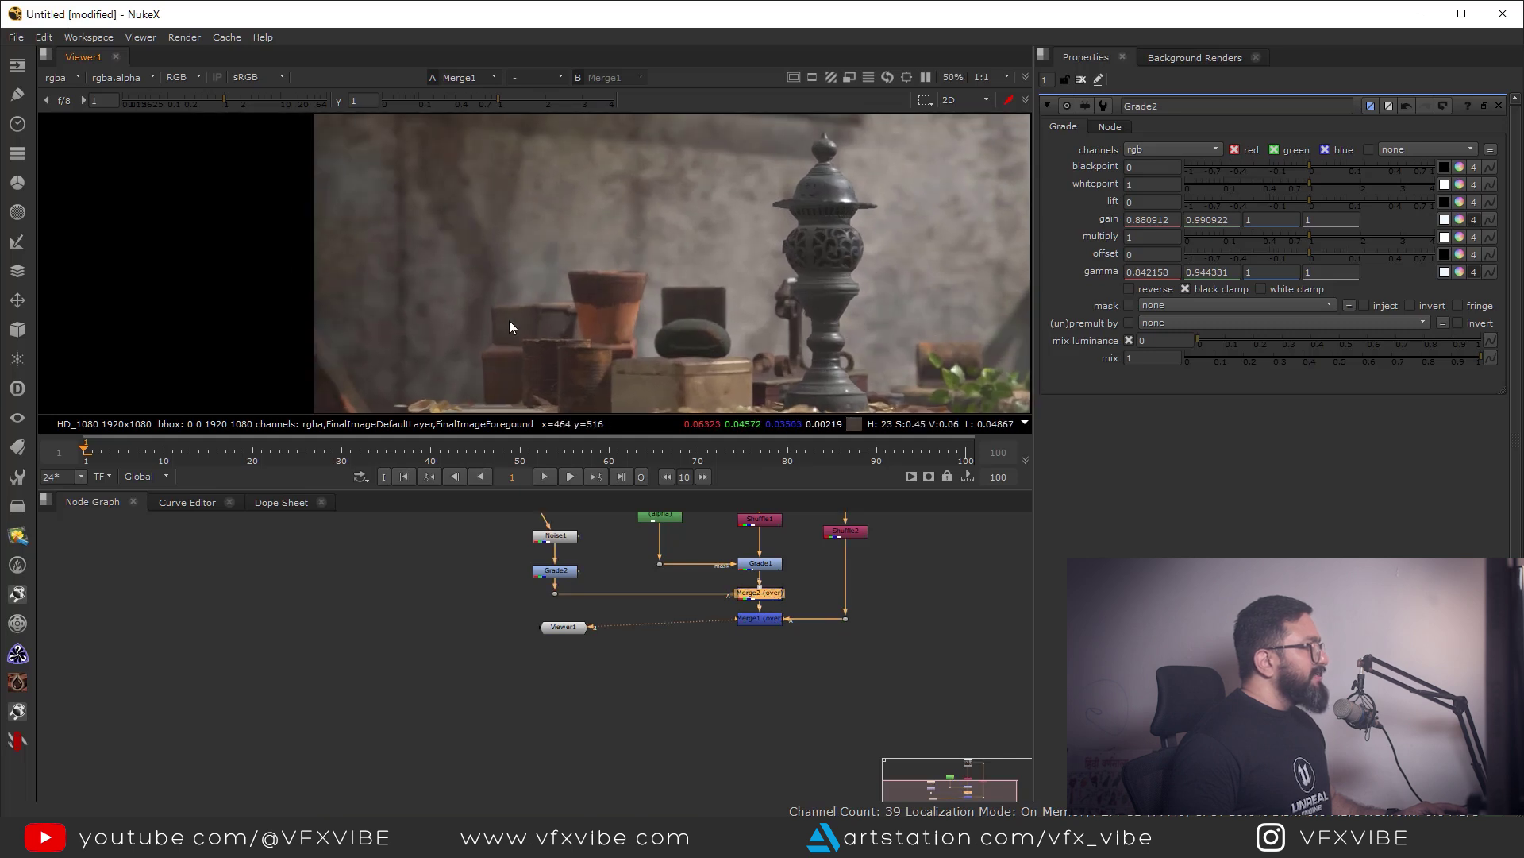
Open the properties of Noise1 and raise its gamma to 0.49.
{"action": "middle_click_drag", "start_coordinate": [560, 588], "coordinate": [567, 629]}
{"action": "left_click", "coordinate": [571, 613]}
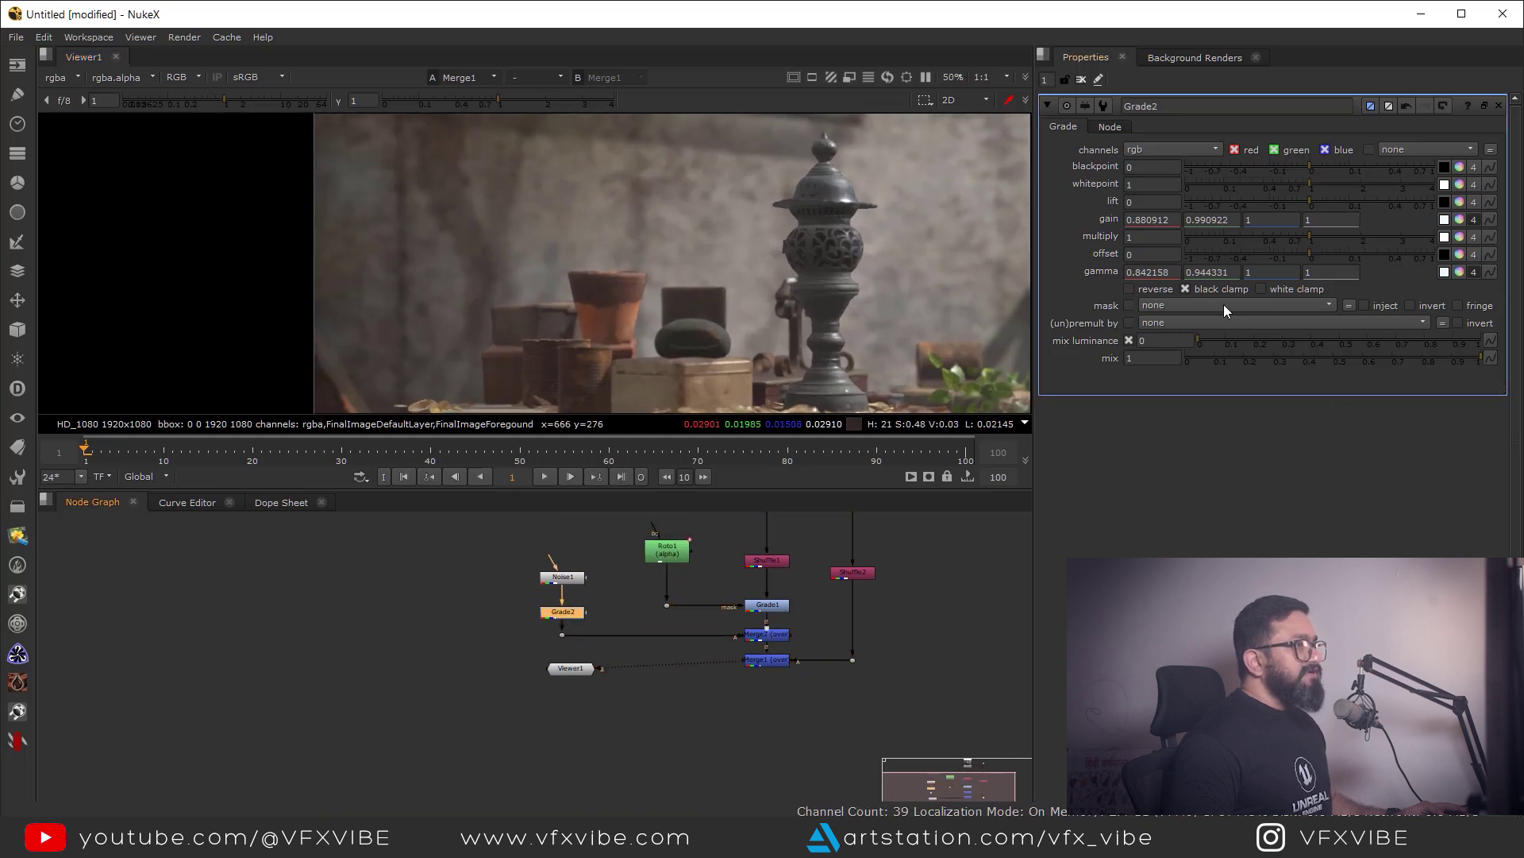
{"action": "double_click", "coordinate": [559, 577]}
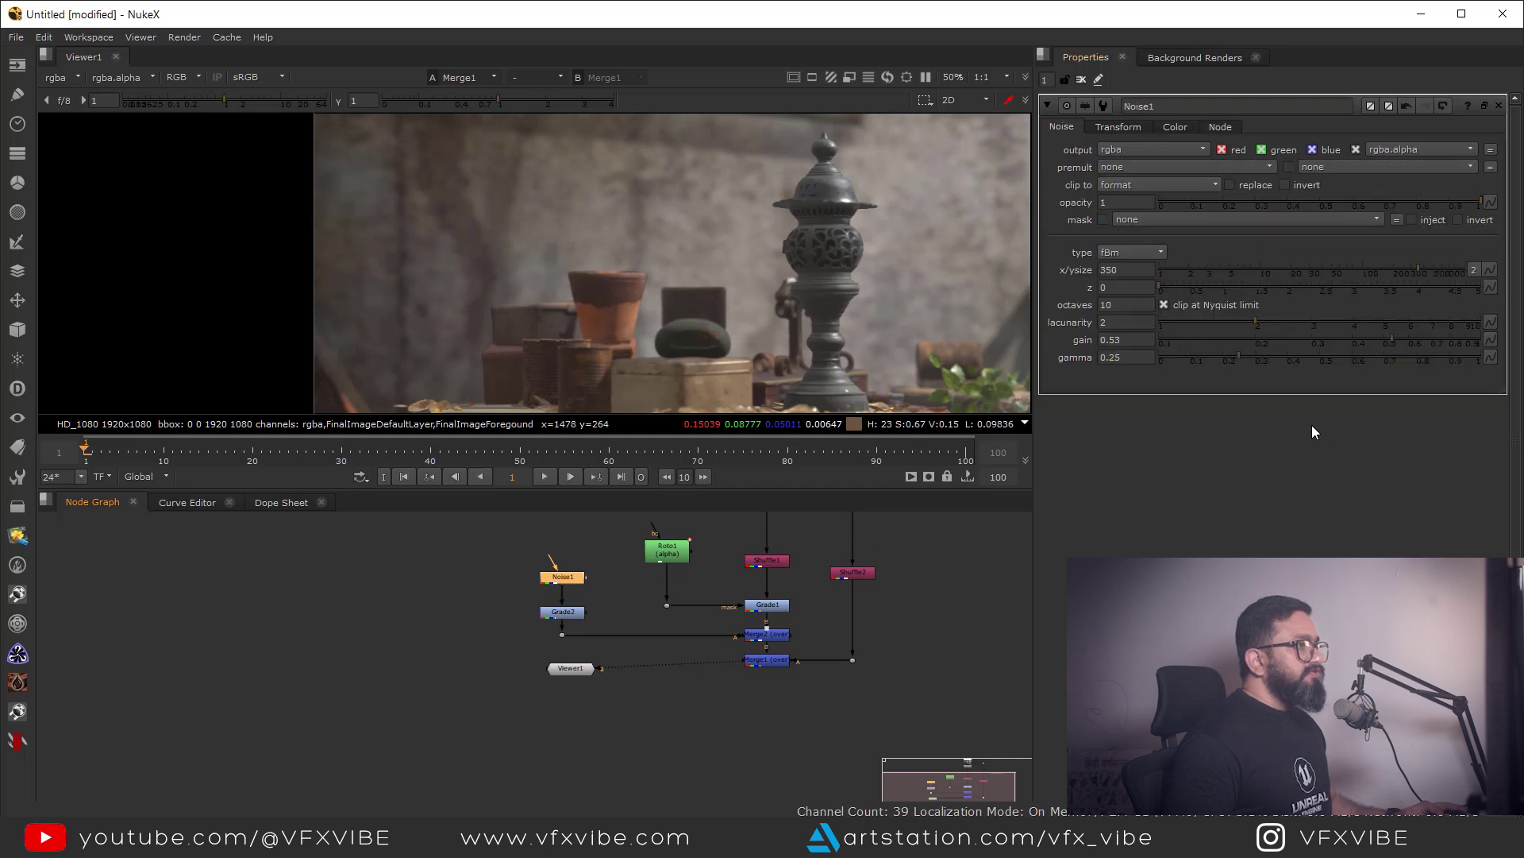
{"action": "left_click_drag", "start_coordinate": [1239, 356], "coordinate": [1317, 364]}
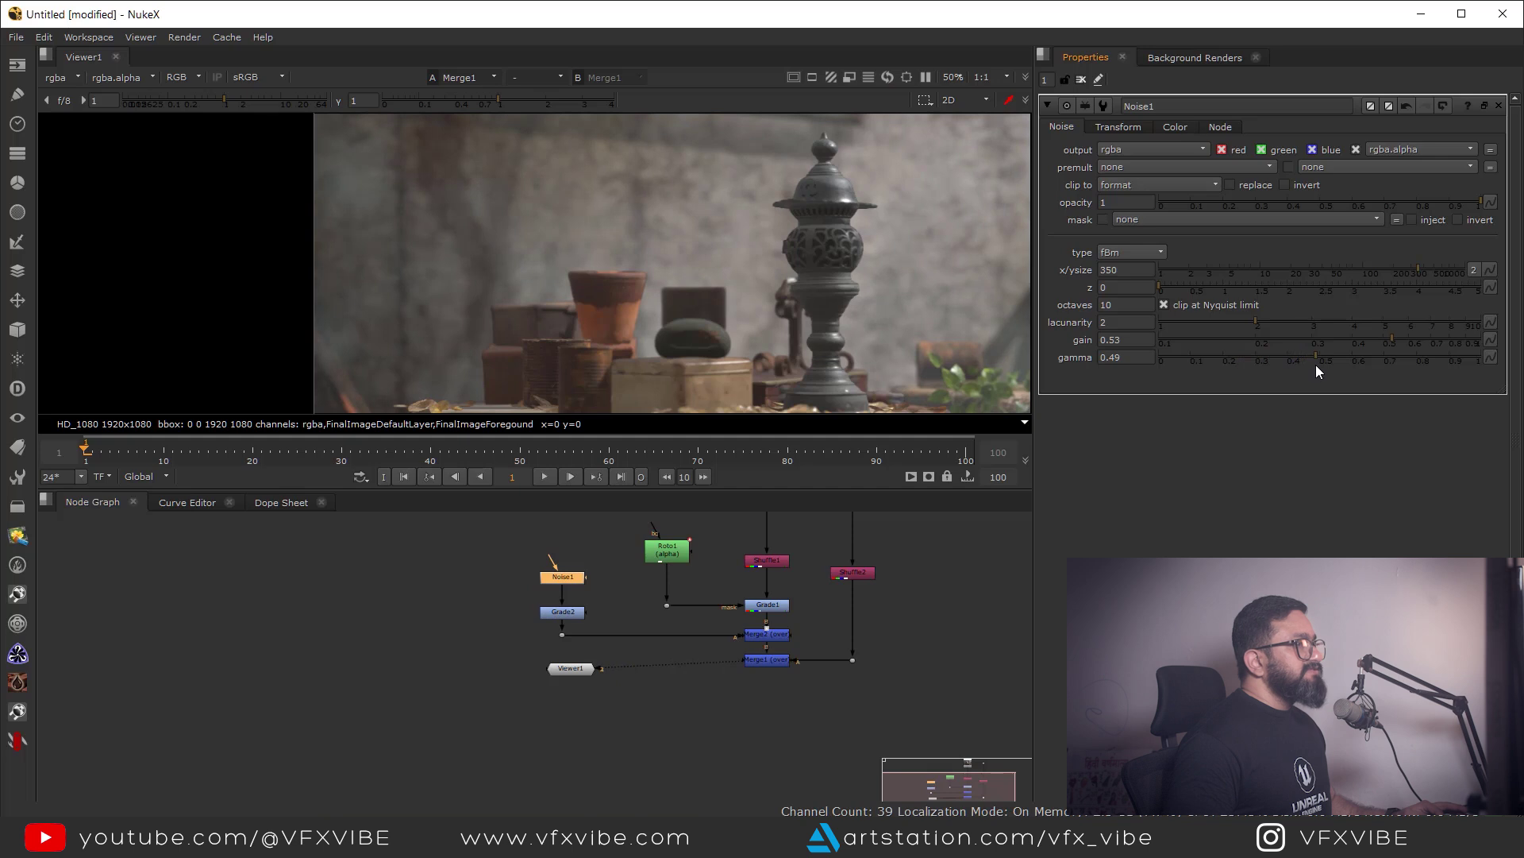
Examine the full composite in an enlarged viewer to judge the haze over the background and the tabletop objects.
{"action": "middle_click_drag", "start_coordinate": [875, 655], "coordinate": [829, 725]}
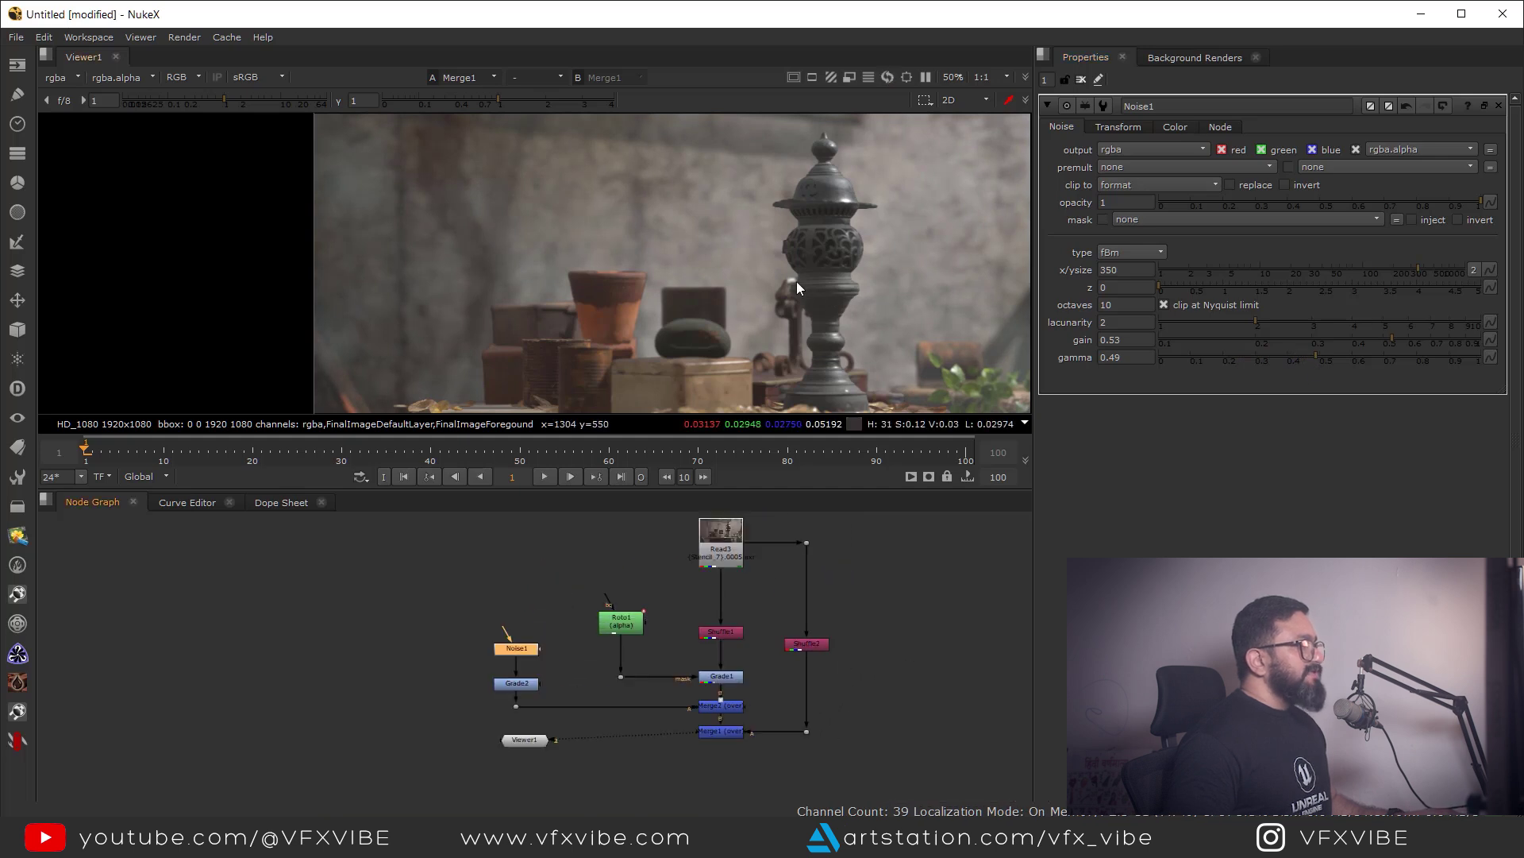
{"action": "middle_click_drag", "start_coordinate": [797, 281], "coordinate": [698, 292]}
{"action": "key", "text": "f"}
{"action": "key", "text": "space"}
{"action": "middle_click_drag", "start_coordinate": [745, 442], "coordinate": [837, 480]}
{"action": "scroll", "coordinate": [736, 454], "scroll_direction": "down", "scroll_amount": 1}
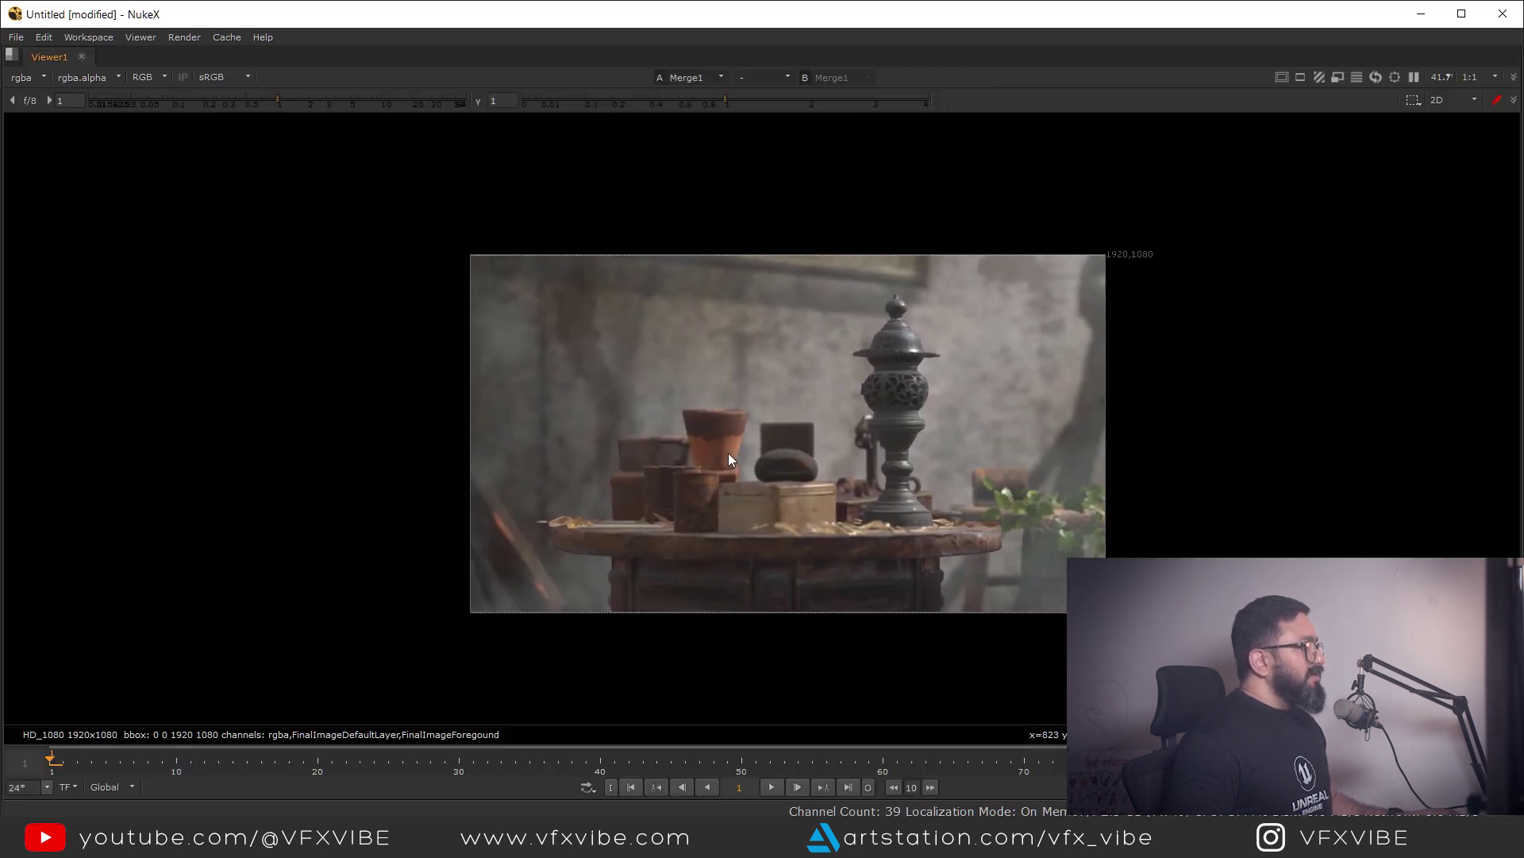
{"action": "left_click_drag", "start_coordinate": [424, 236], "coordinate": [1164, 507]}
{"action": "key", "text": "space"}
Add a separate Roto node and draw a rectangle over the upper part of the frame, extending past its top and sides.
{"action": "left_click_drag", "start_coordinate": [546, 601], "coordinate": [669, 691]}
{"action": "middle_click_drag", "start_coordinate": [634, 566], "coordinate": [640, 616]}
{"action": "left_click", "coordinate": [640, 616]}
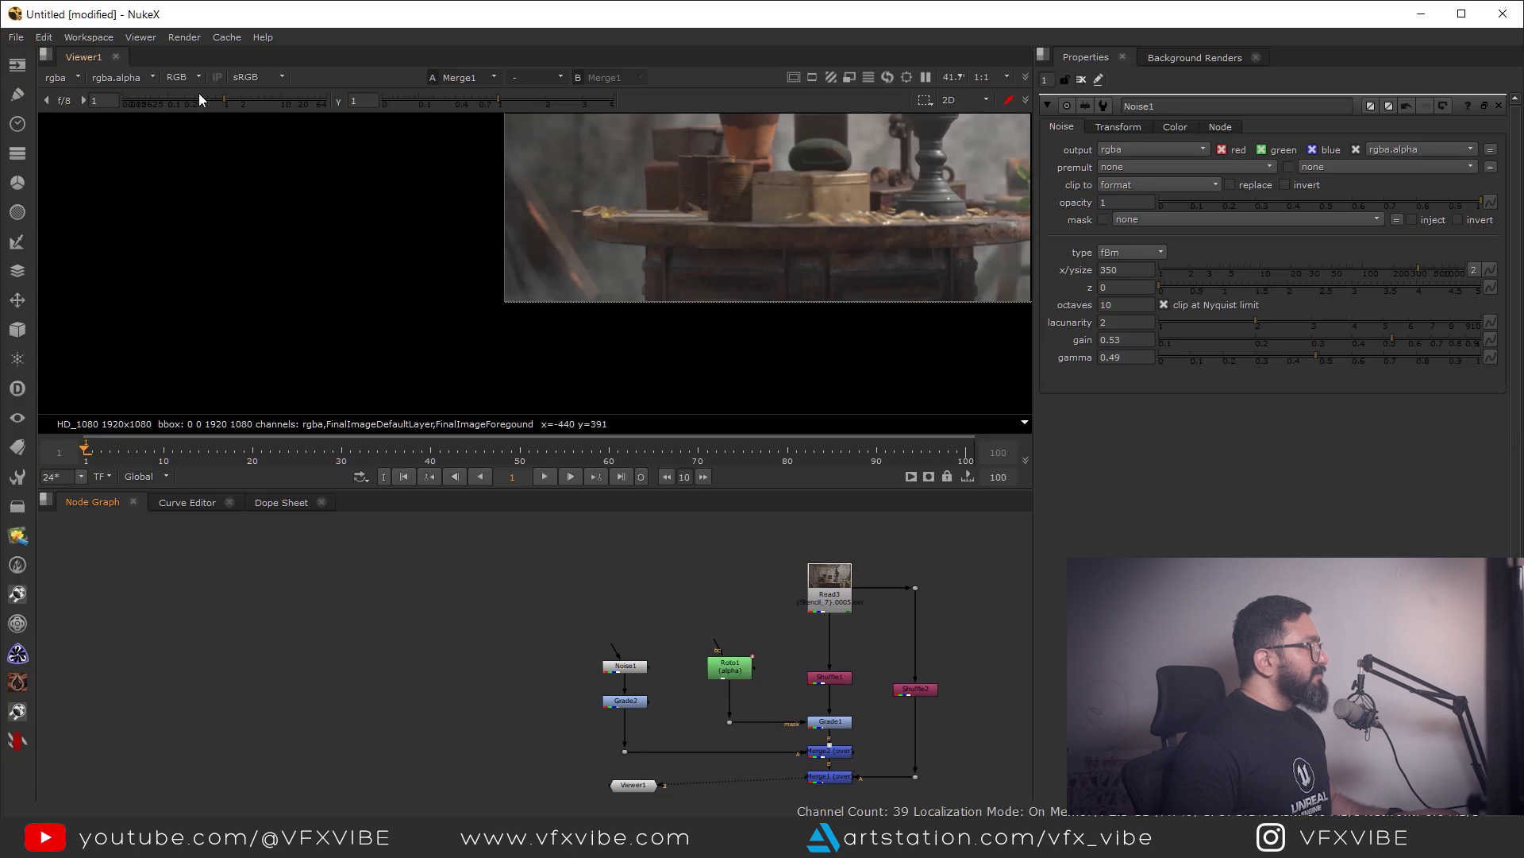
{"action": "key", "text": "o"}
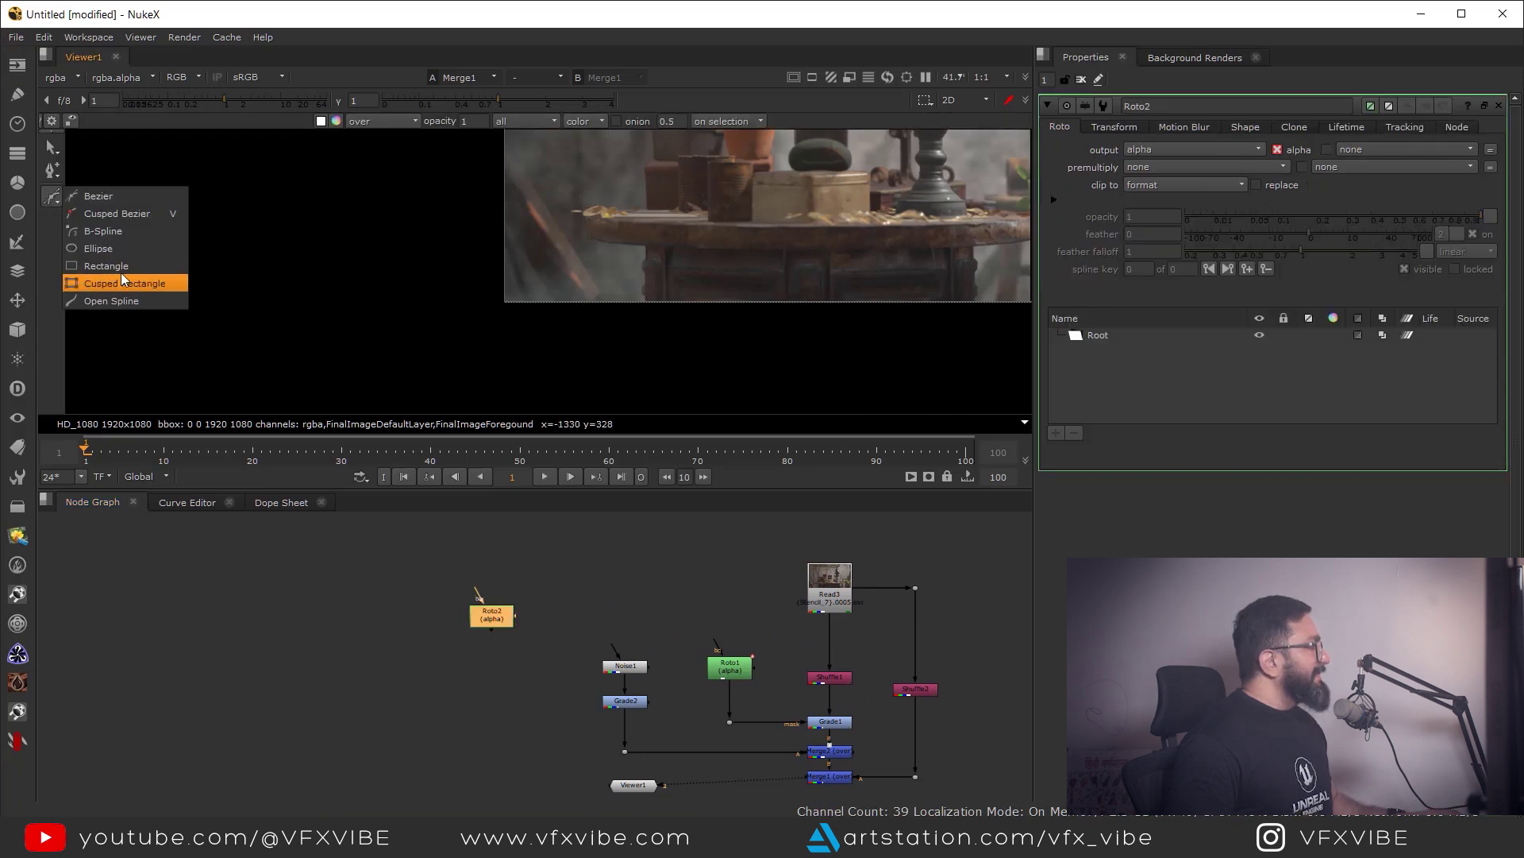
{"action": "left_click", "coordinate": [119, 266]}
{"action": "scroll", "coordinate": [449, 250], "scroll_direction": "down", "scroll_amount": 2}
{"action": "middle_click_drag", "start_coordinate": [482, 150], "coordinate": [451, 272]}
{"action": "left_click_drag", "start_coordinate": [405, 162], "coordinate": [894, 321]}
{"action": "scroll", "coordinate": [874, 318], "scroll_direction": "down", "scroll_amount": 1}
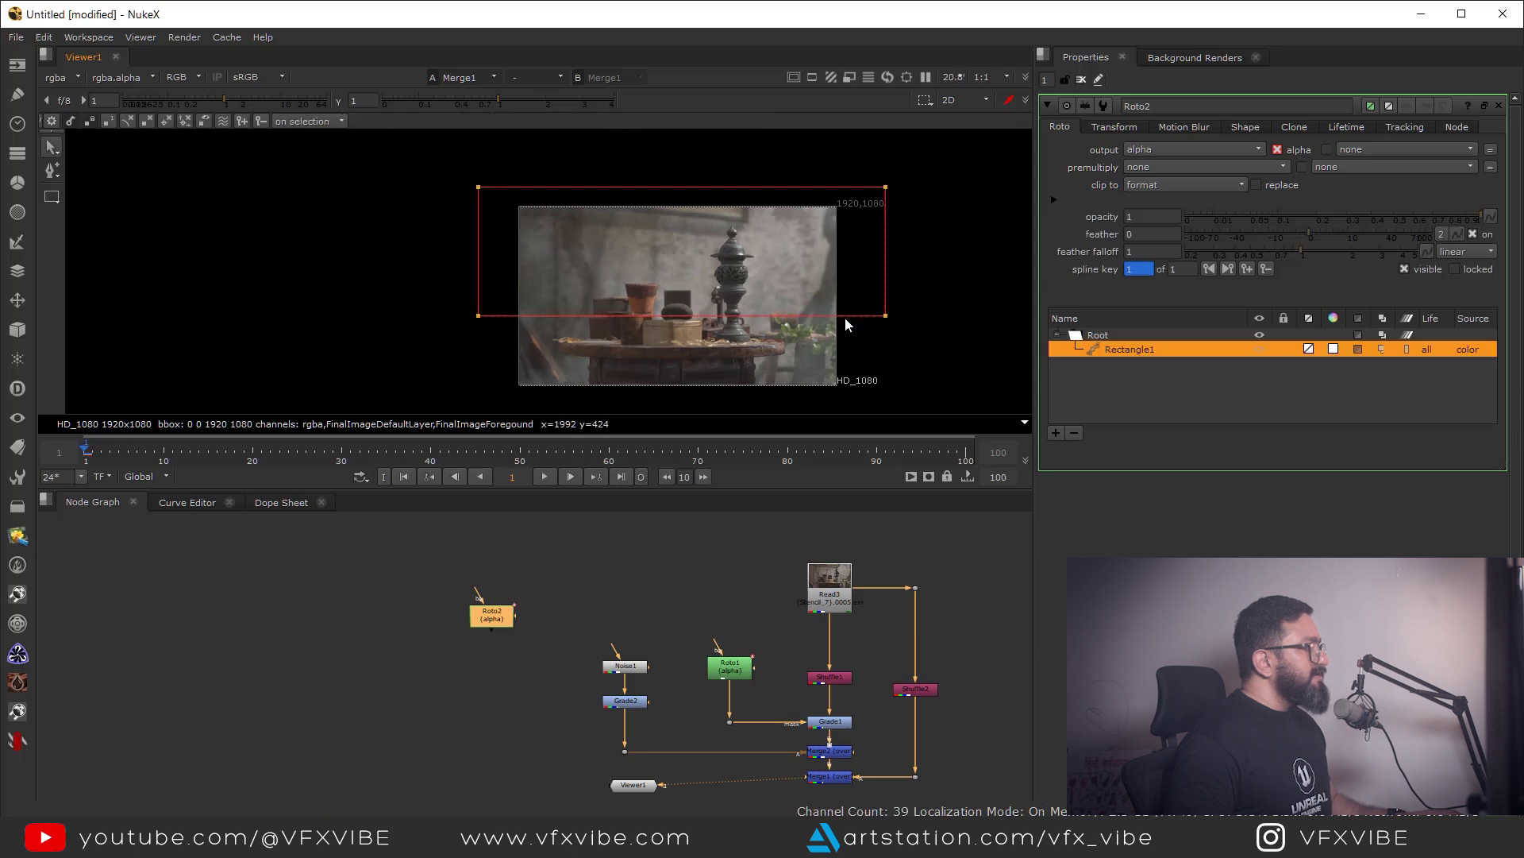
Display the new Roto's matte and soften it with a Blur node of size 300.
{"action": "key", "text": "1"}
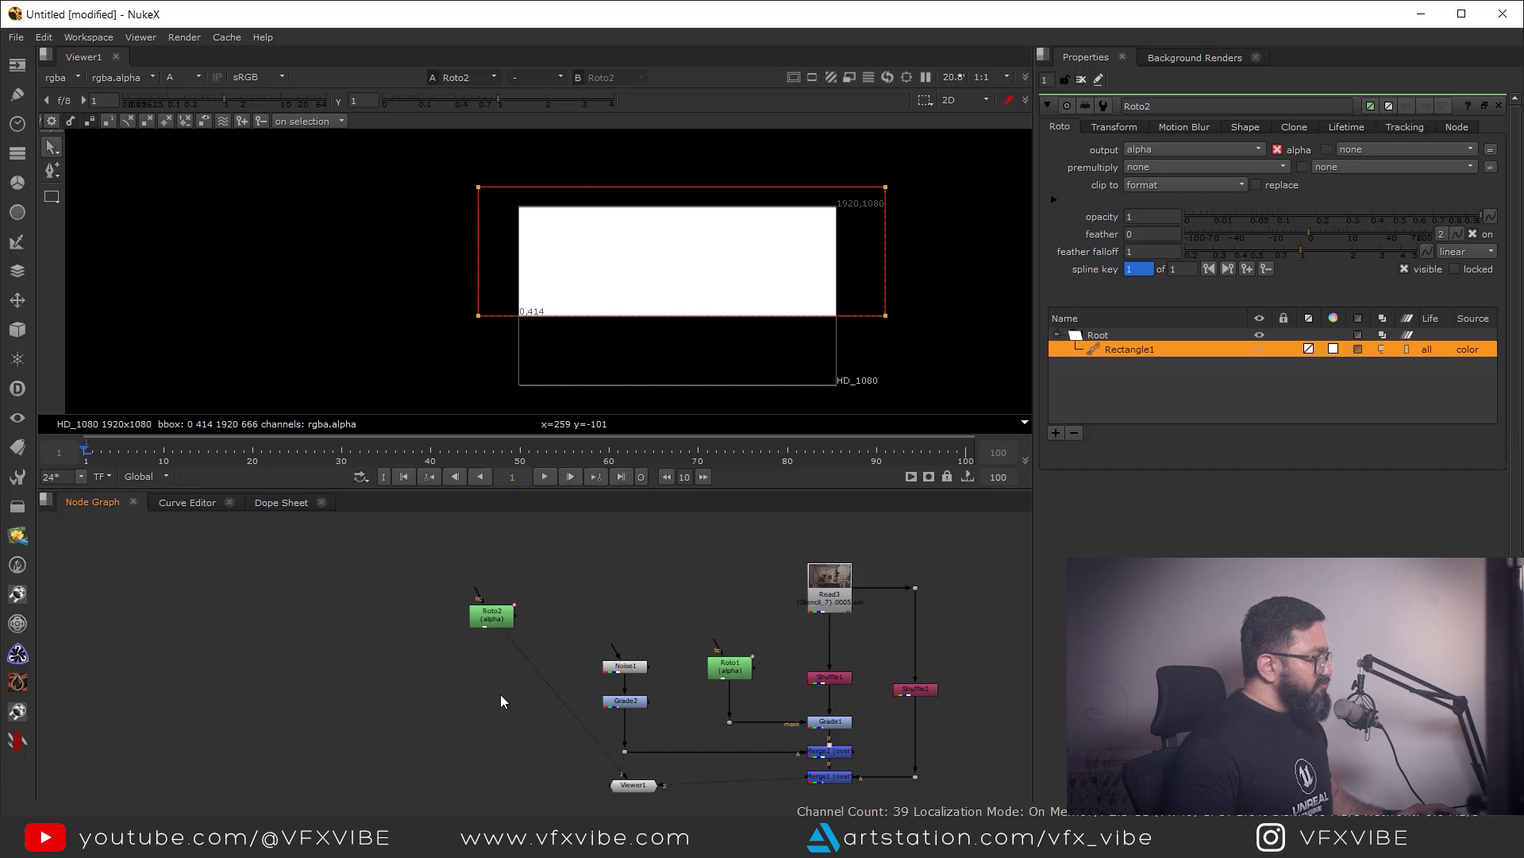
{"action": "key", "text": "b"}
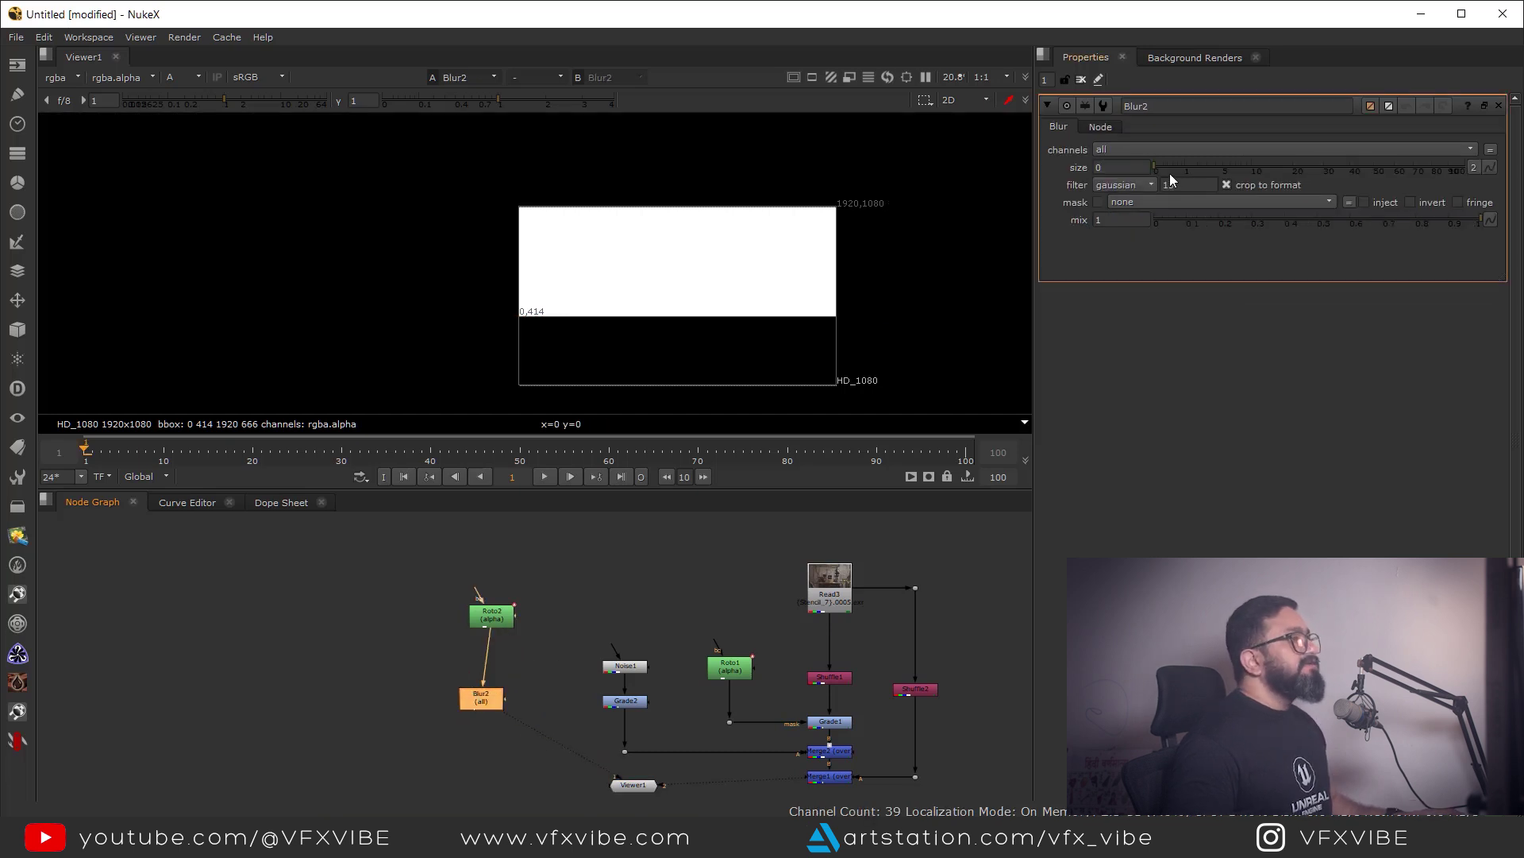
{"action": "left_click_drag", "start_coordinate": [1167, 169], "coordinate": [1471, 185]}
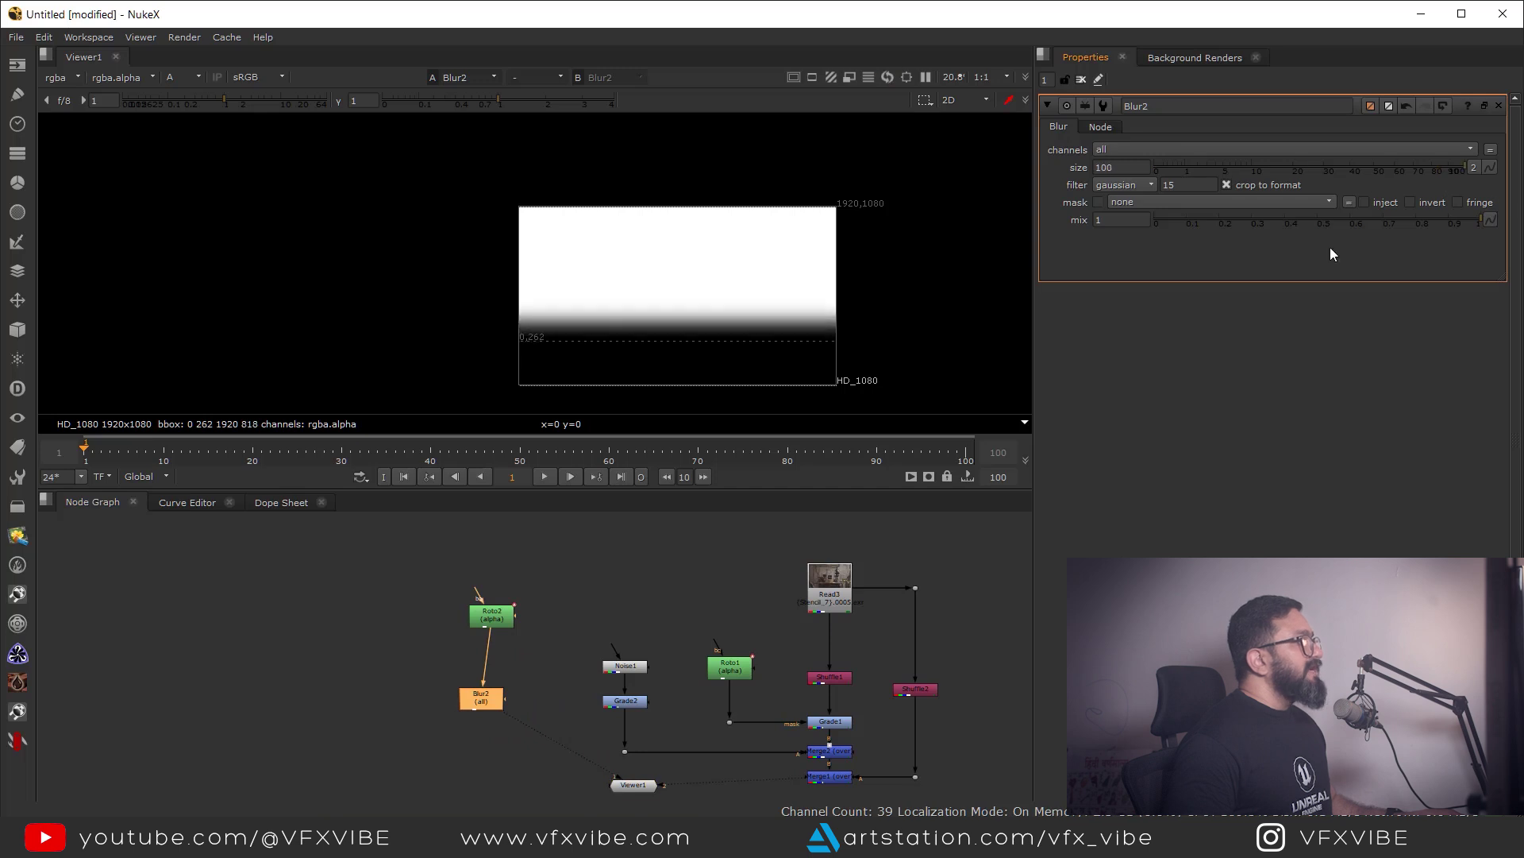
{"action": "left_click_drag", "start_coordinate": [509, 629], "coordinate": [492, 622]}
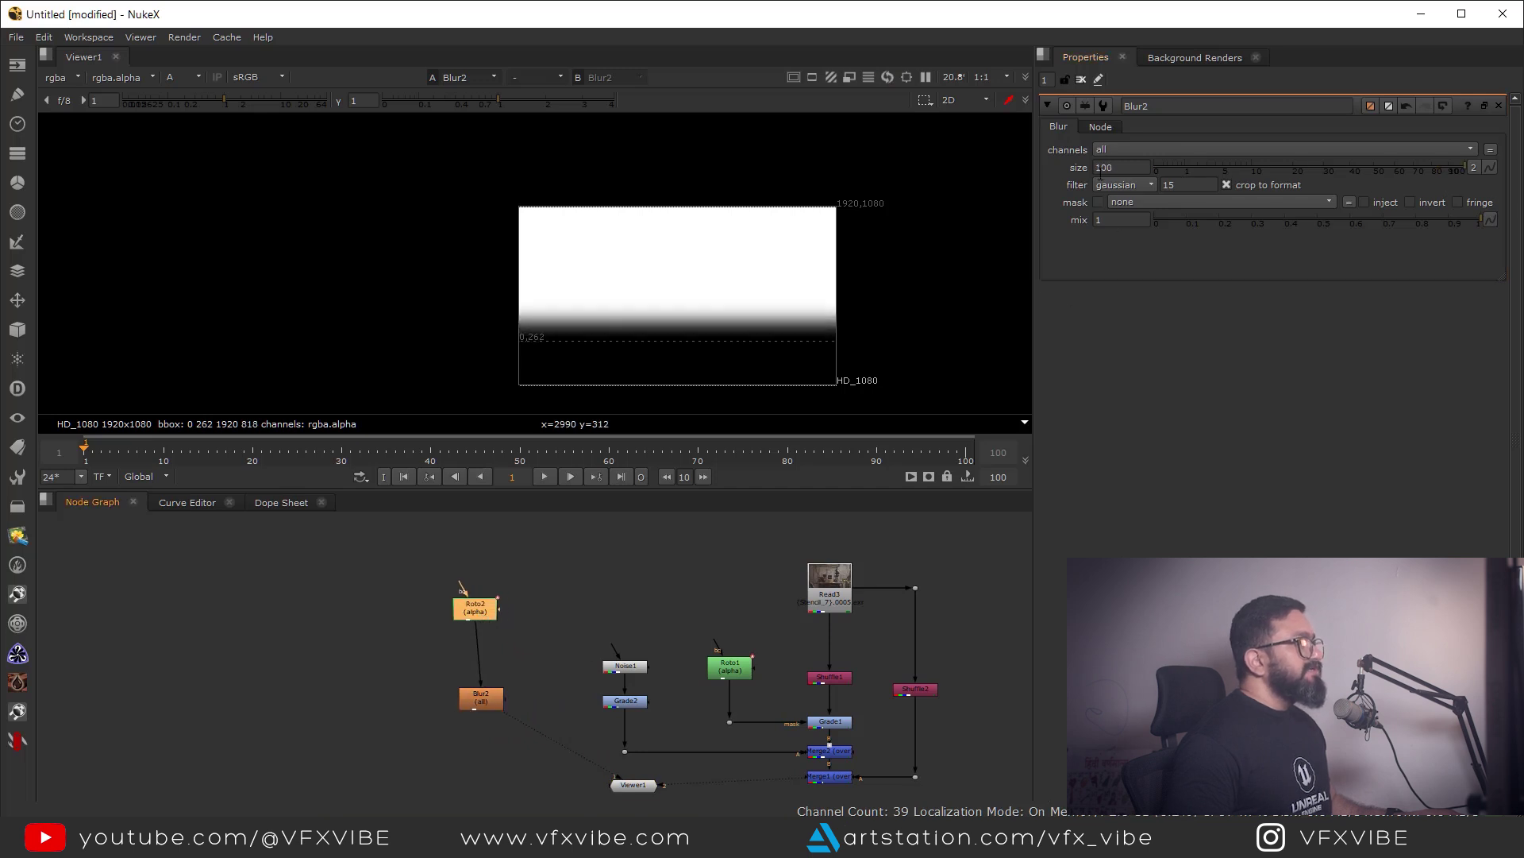
{"action": "left_click", "coordinate": [1095, 172]}
{"action": "key", "text": "Up"}
{"action": "key", "text": "Up"}
Insert a Merge node below Grade2, connect Blur2 to its A input, and display it in the viewer.
{"action": "middle_click_drag", "start_coordinate": [544, 652], "coordinate": [528, 591]}
{"action": "left_click", "coordinate": [643, 662]}
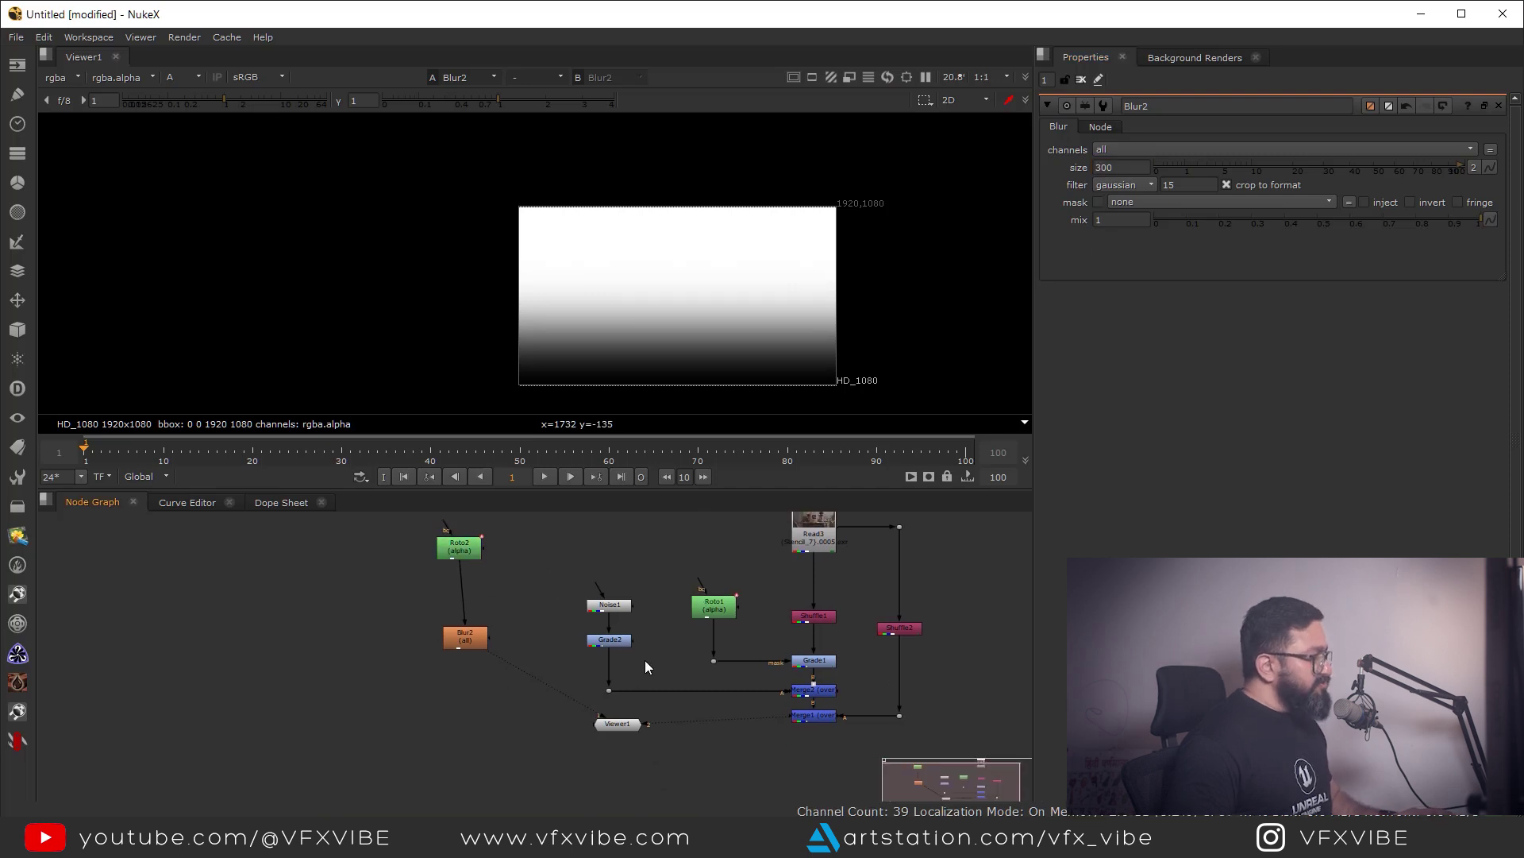
{"action": "key", "text": "m"}
{"action": "left_click_drag", "start_coordinate": [641, 661], "coordinate": [609, 677]}
{"action": "left_click_drag", "start_coordinate": [574, 672], "coordinate": [486, 690]}
{"action": "left_click", "coordinate": [609, 676]}
{"action": "key", "text": "1"}
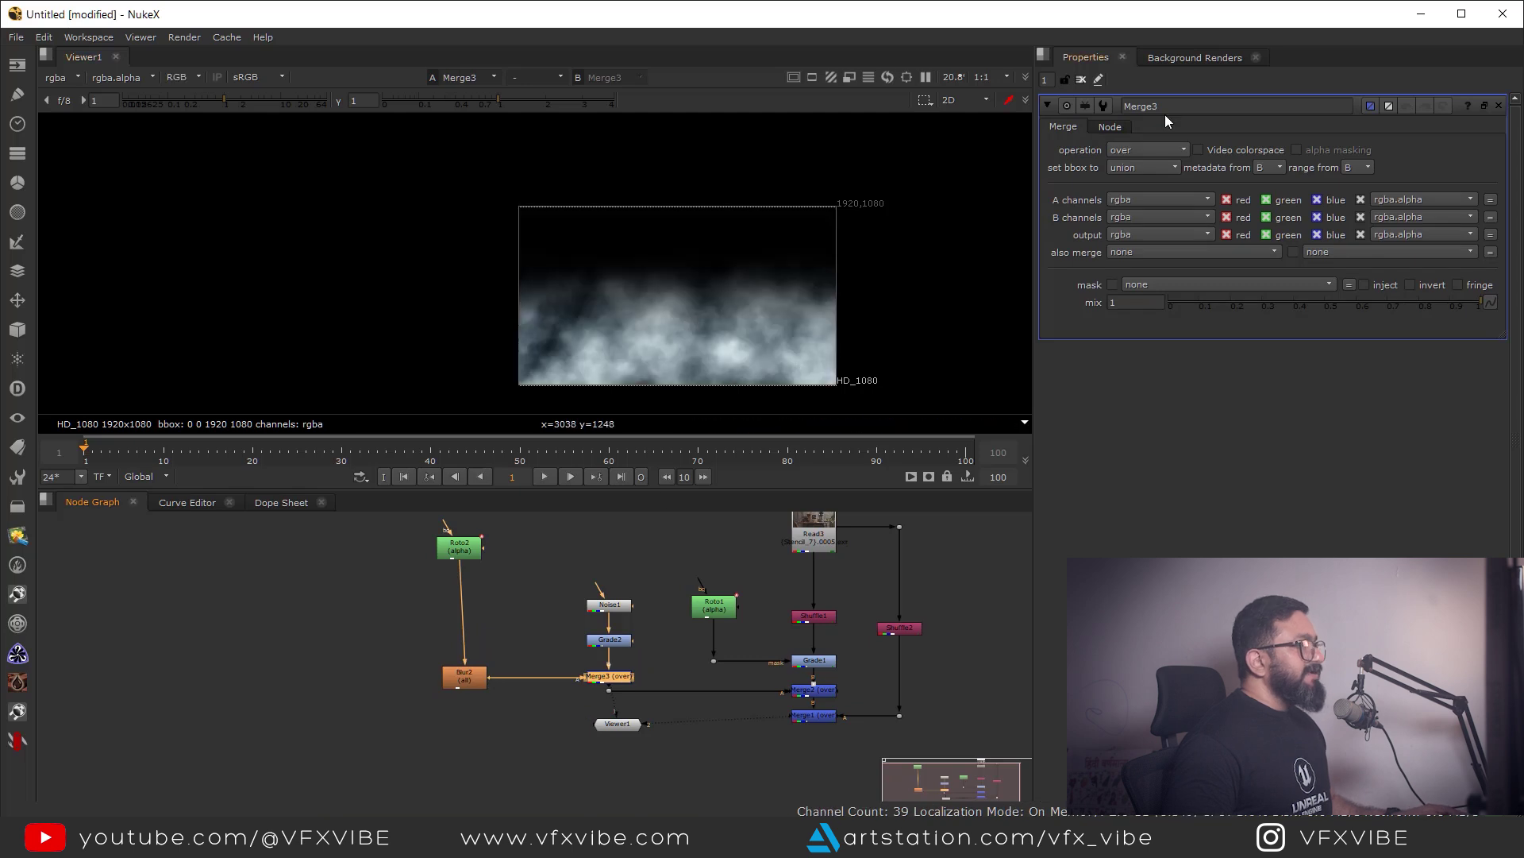
Set Merge3's operation to stencil and compare its output with Grade2 in the viewer.
{"action": "left_click", "coordinate": [1132, 152]}
{"action": "left_click", "coordinate": [1153, 413]}
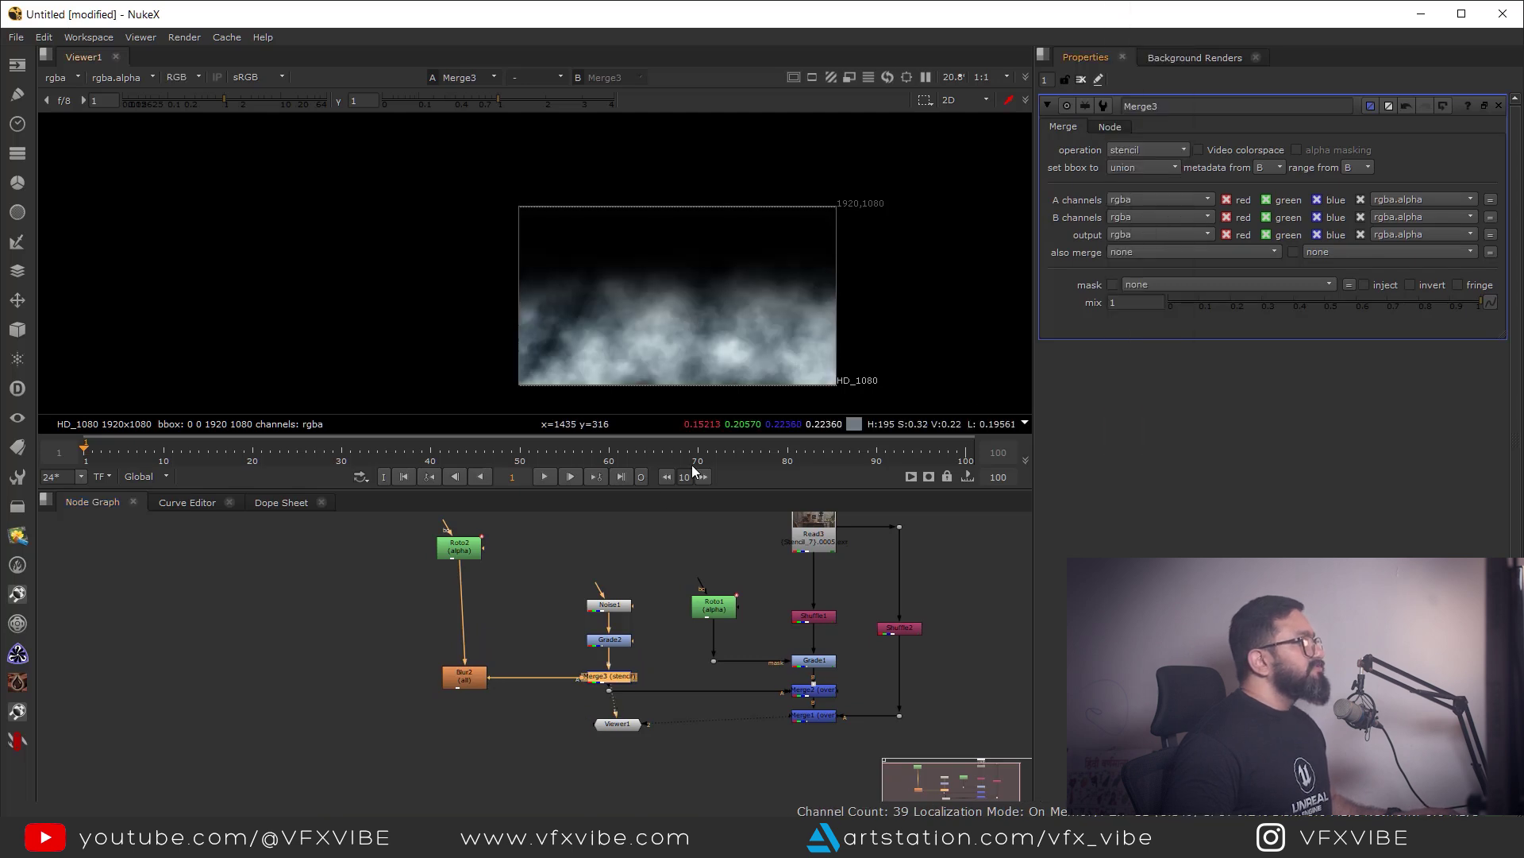
{"action": "left_click", "coordinate": [627, 642]}
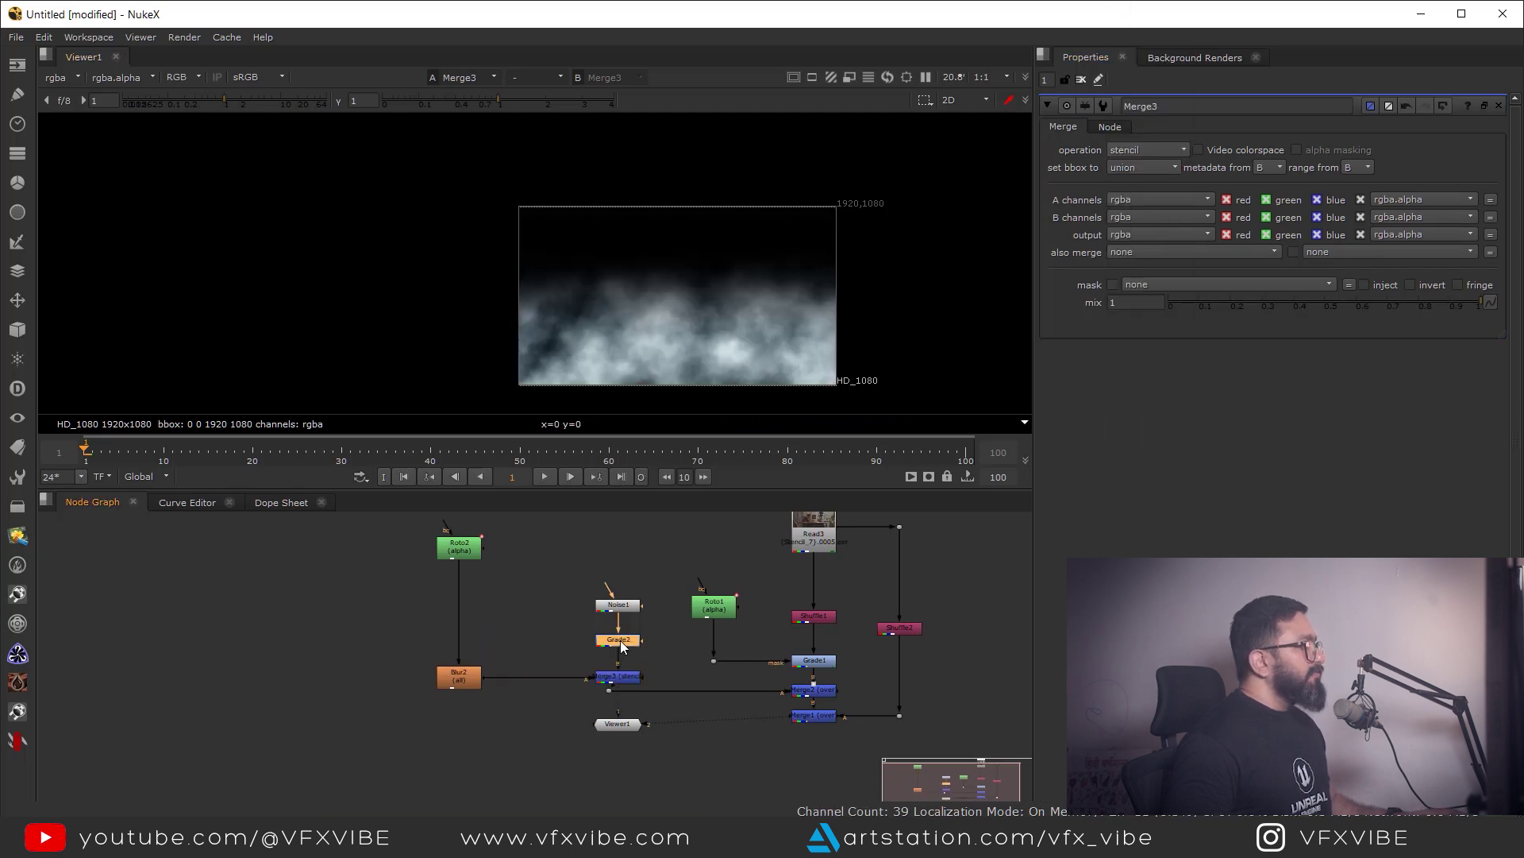
{"action": "key", "text": "1"}
{"action": "left_click", "coordinate": [629, 675]}
{"action": "key", "text": "1"}
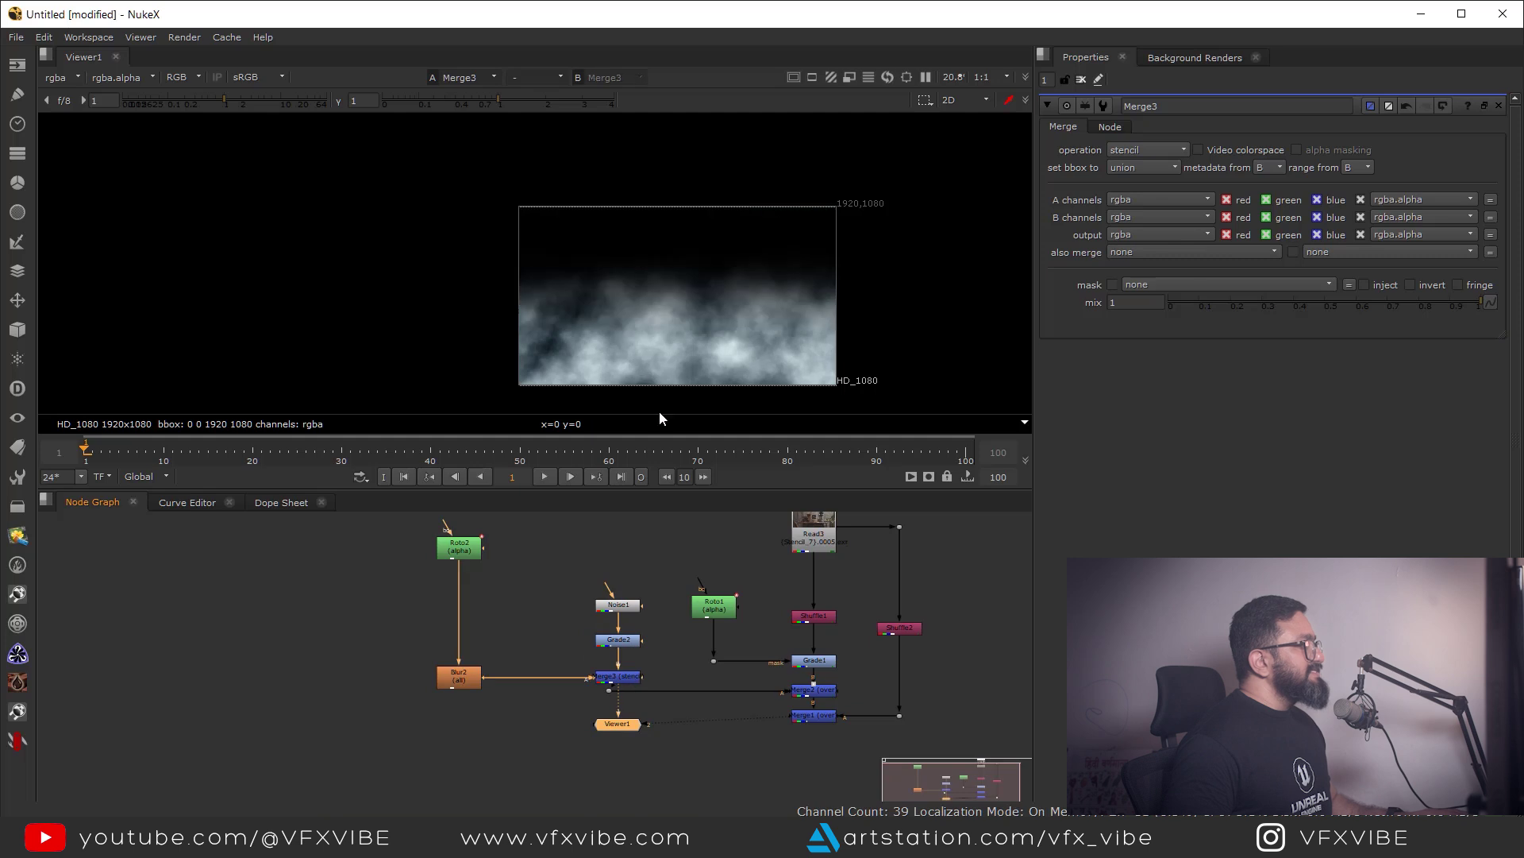
Display Merge1 in an enlarged viewer and examine how the stenciled haze sits in the lower part of the composite.
{"action": "scroll", "coordinate": [616, 253], "scroll_direction": "up", "scroll_amount": 3}
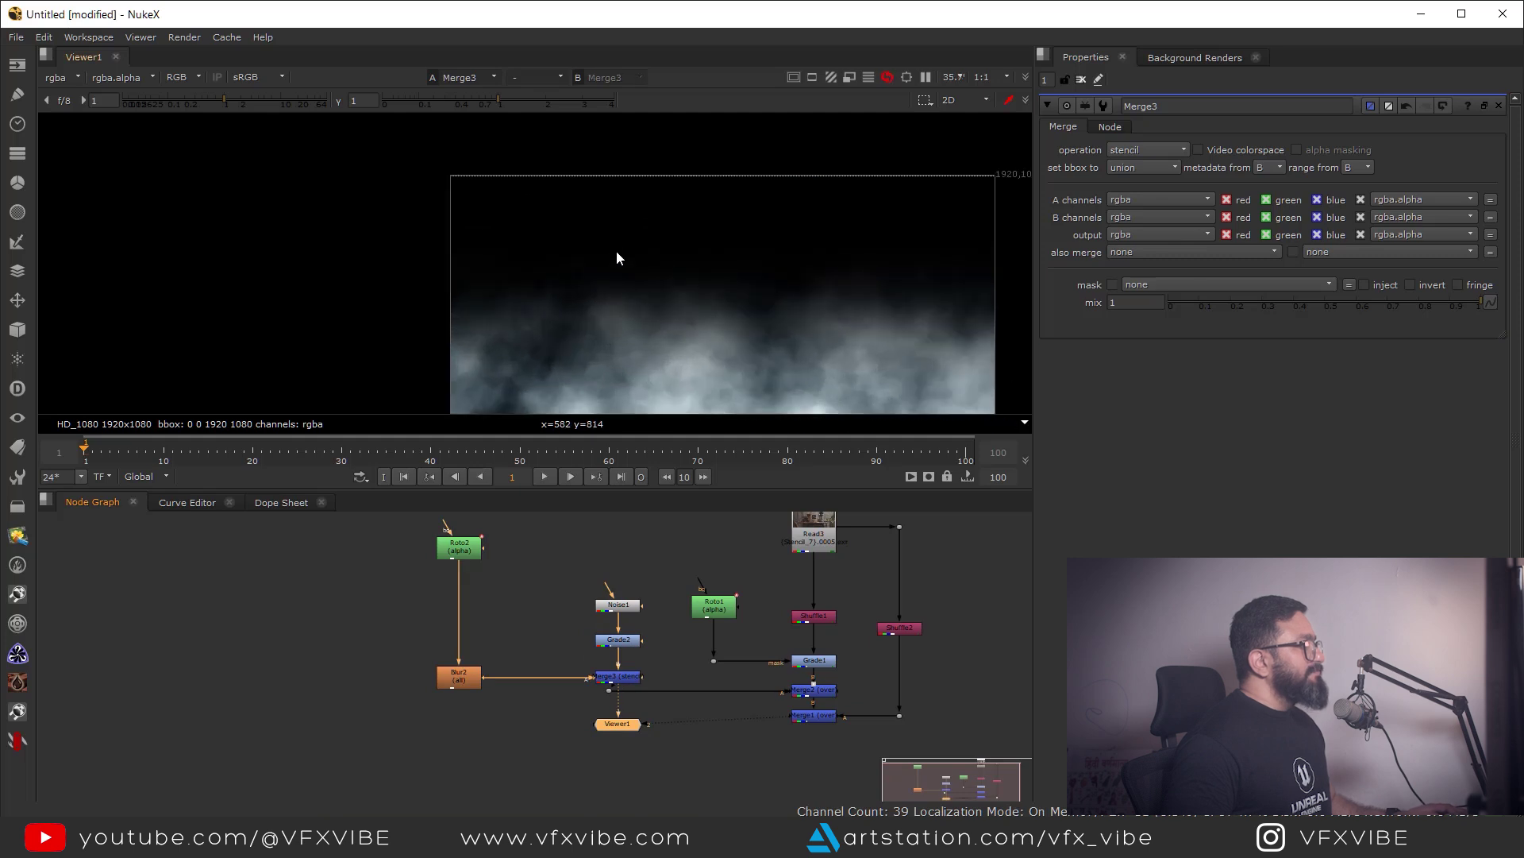
{"action": "middle_click_drag", "start_coordinate": [786, 721], "coordinate": [673, 666]}
{"action": "left_click", "coordinate": [689, 664]}
{"action": "key", "text": "1"}
{"action": "middle_click_drag", "start_coordinate": [766, 332], "coordinate": [762, 272]}
{"action": "key", "text": "space"}
{"action": "scroll", "coordinate": [848, 474], "scroll_direction": "up", "scroll_amount": 2}
{"action": "mouse_move", "coordinate": [848, 478]}
{"action": "middle_mouse_down"}
{"action": "mouse_move", "coordinate": [878, 479]}
{"action": "mouse_move", "coordinate": [842, 484]}
{"action": "middle_mouse_up"}
{"action": "scroll", "coordinate": [878, 479], "scroll_direction": "up", "scroll_amount": 1}
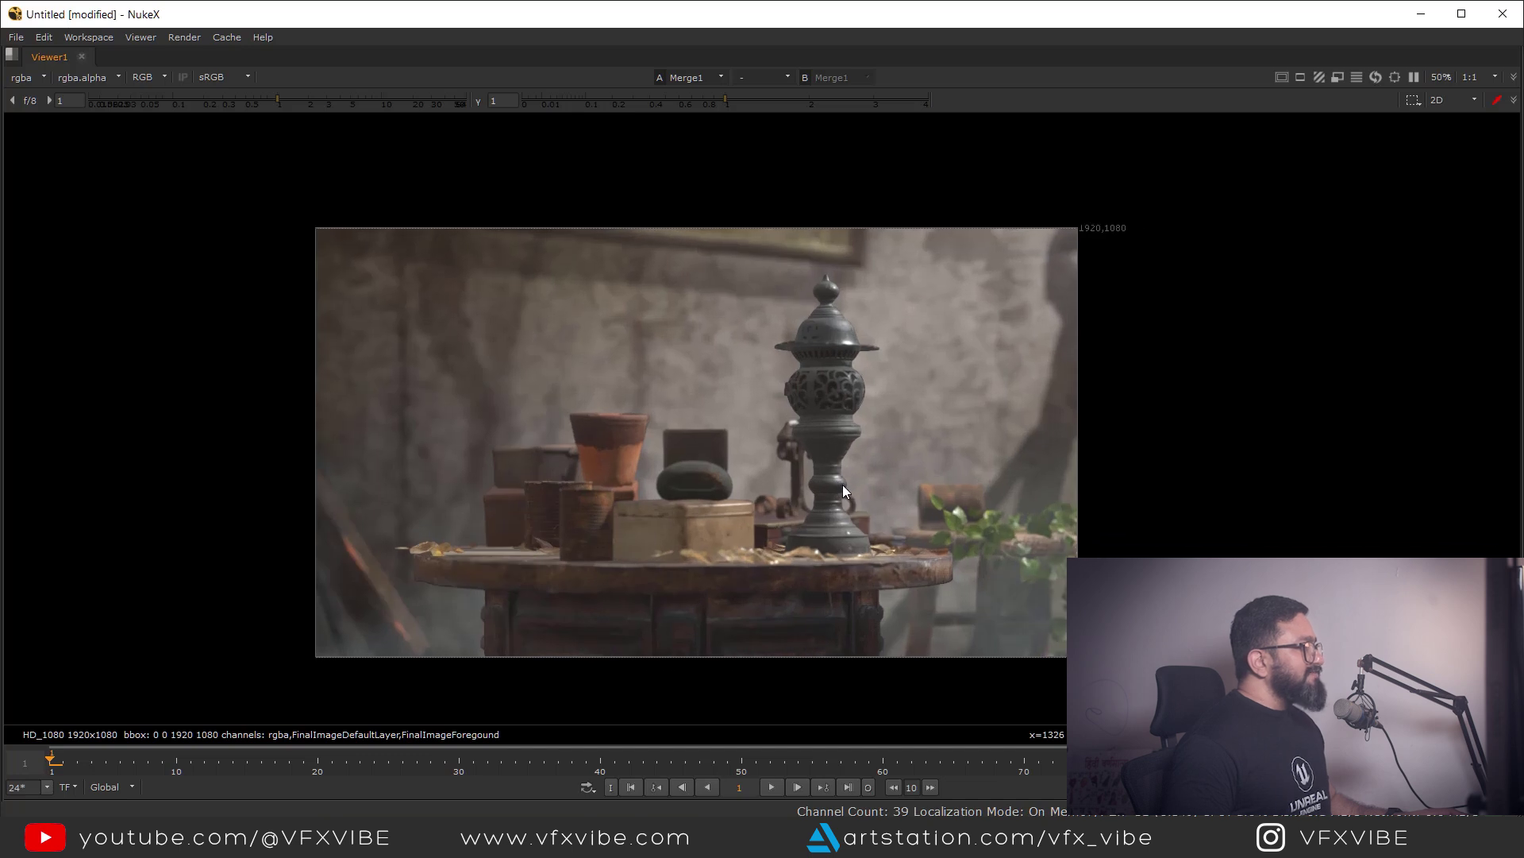